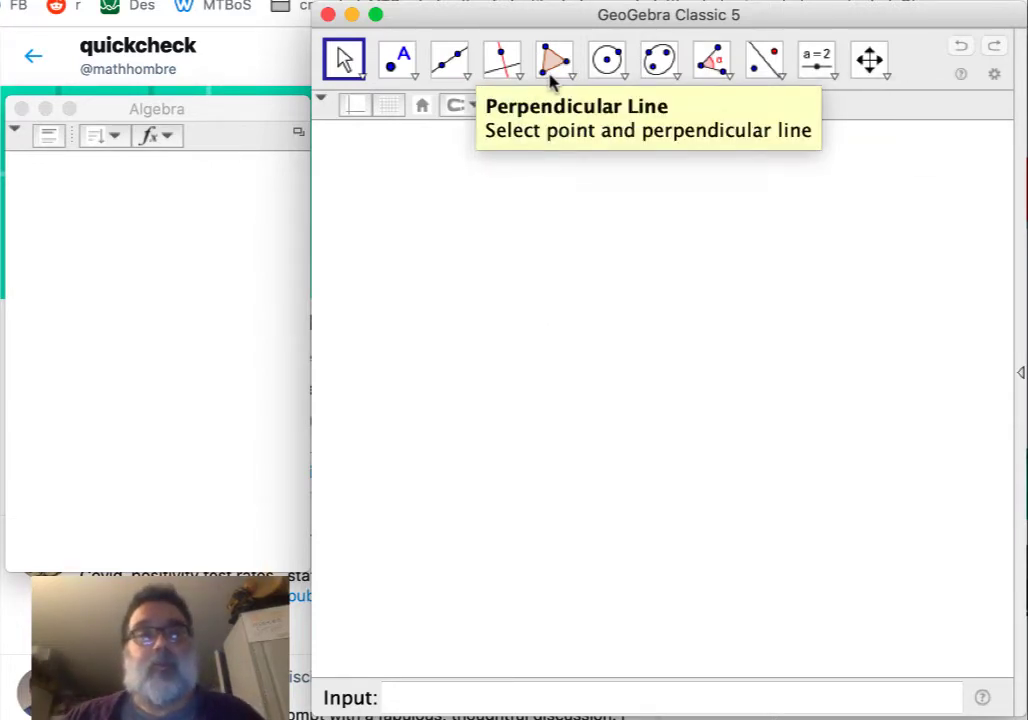
# Place two free points, A at about (-0.66, 4.38) and B below it at about (-1.12, 2.06)
pyautogui.click(397, 59)
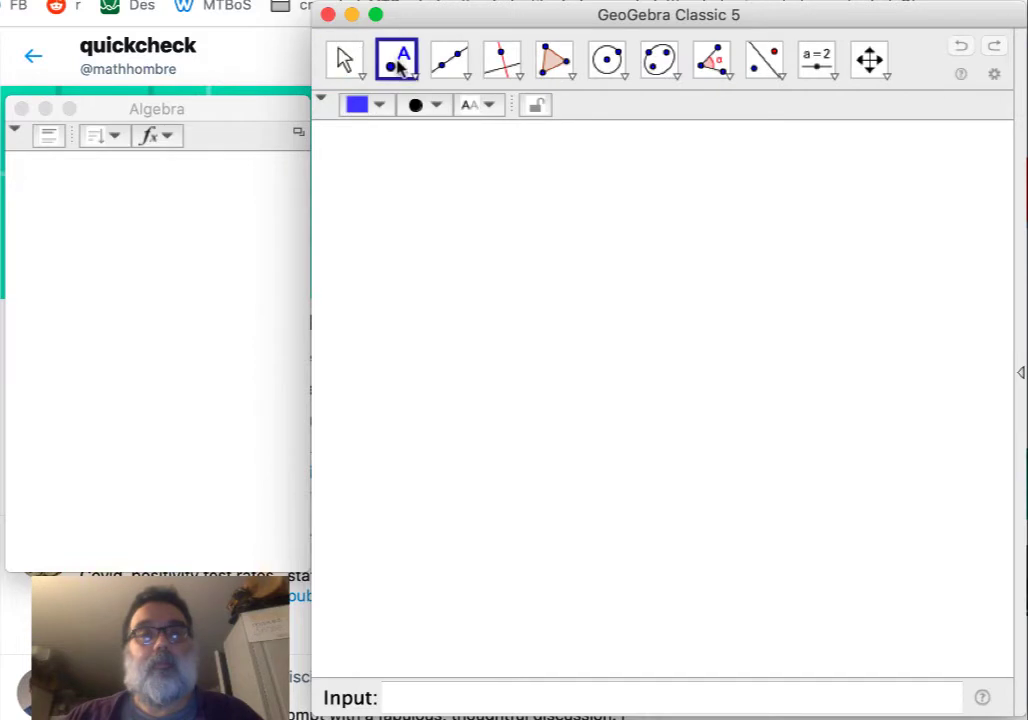
pyautogui.click(528, 280)
pyautogui.click(501, 418)
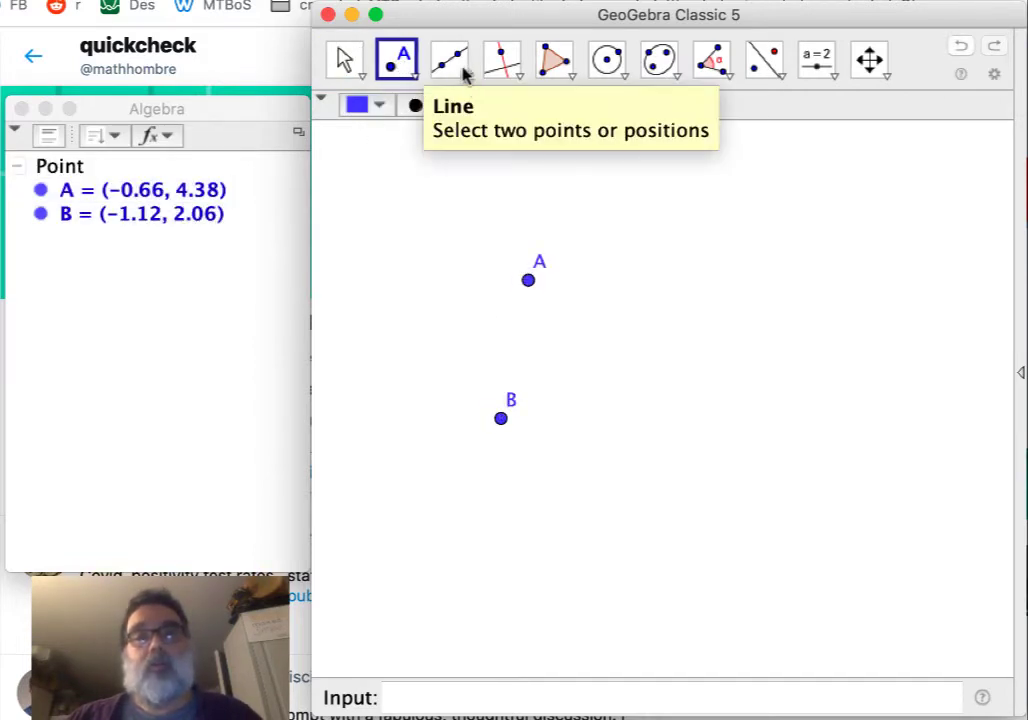
# Construct the perpendicular bisector of points A and B and place point C on it at about (1.88, 2.67)
pyautogui.click(508, 70)
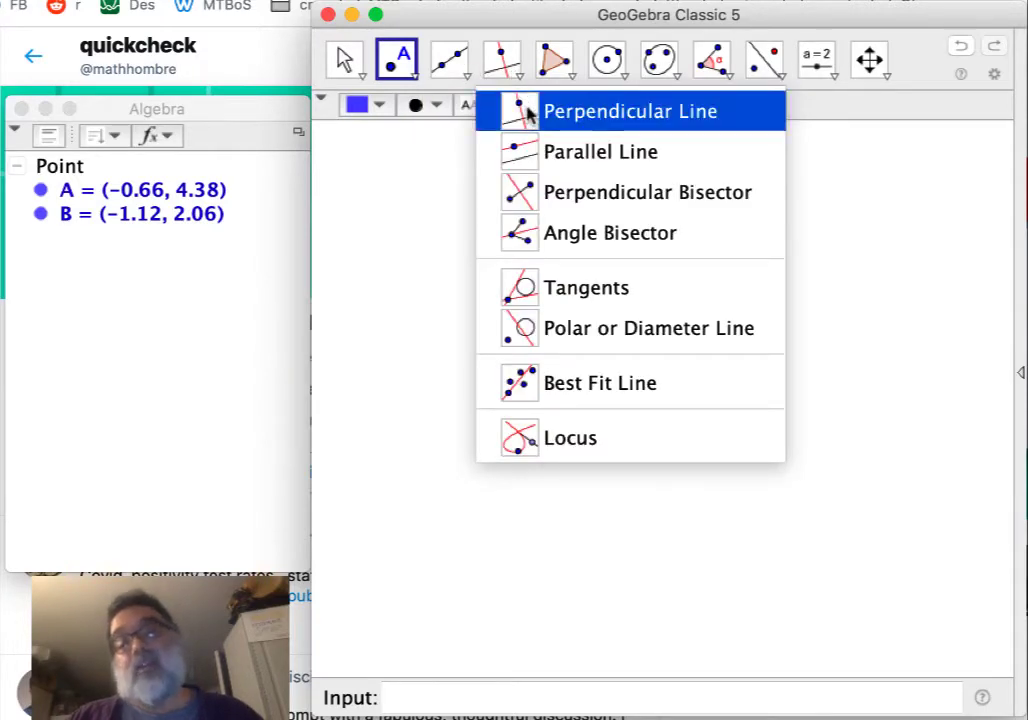
pyautogui.click(544, 196)
pyautogui.click(528, 281)
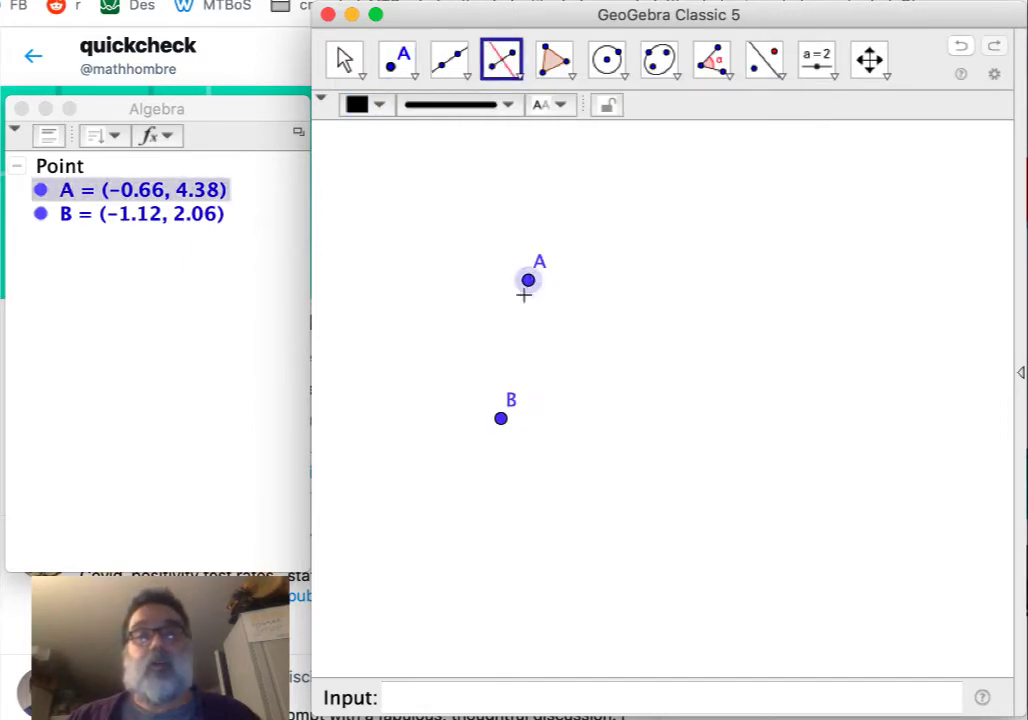
pyautogui.click(501, 423)
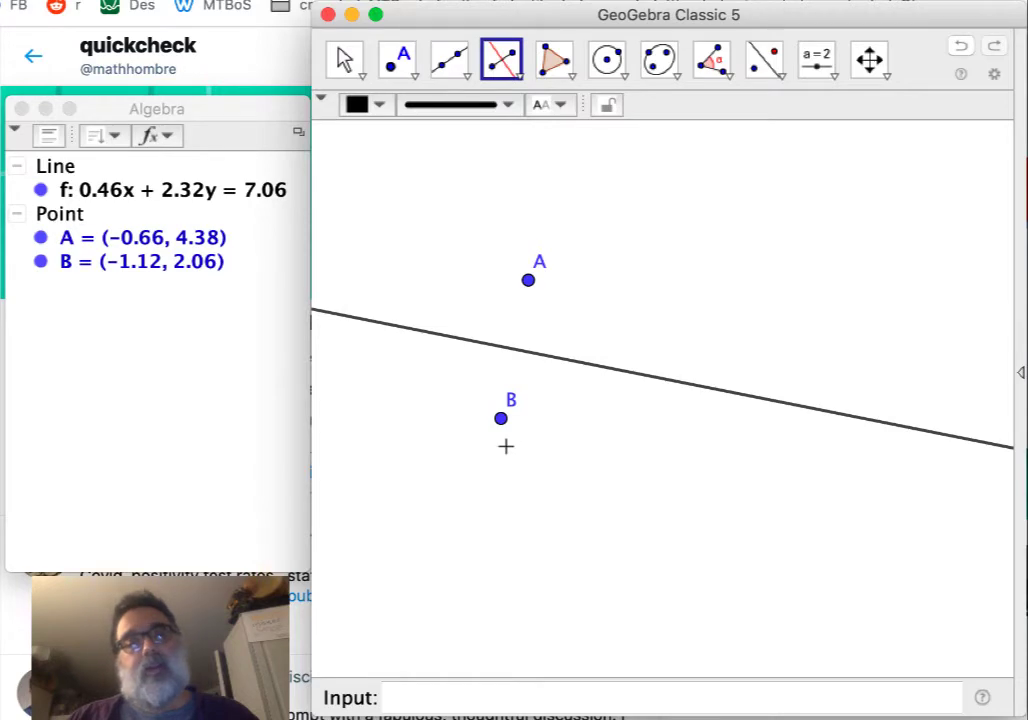
pyautogui.click(397, 68)
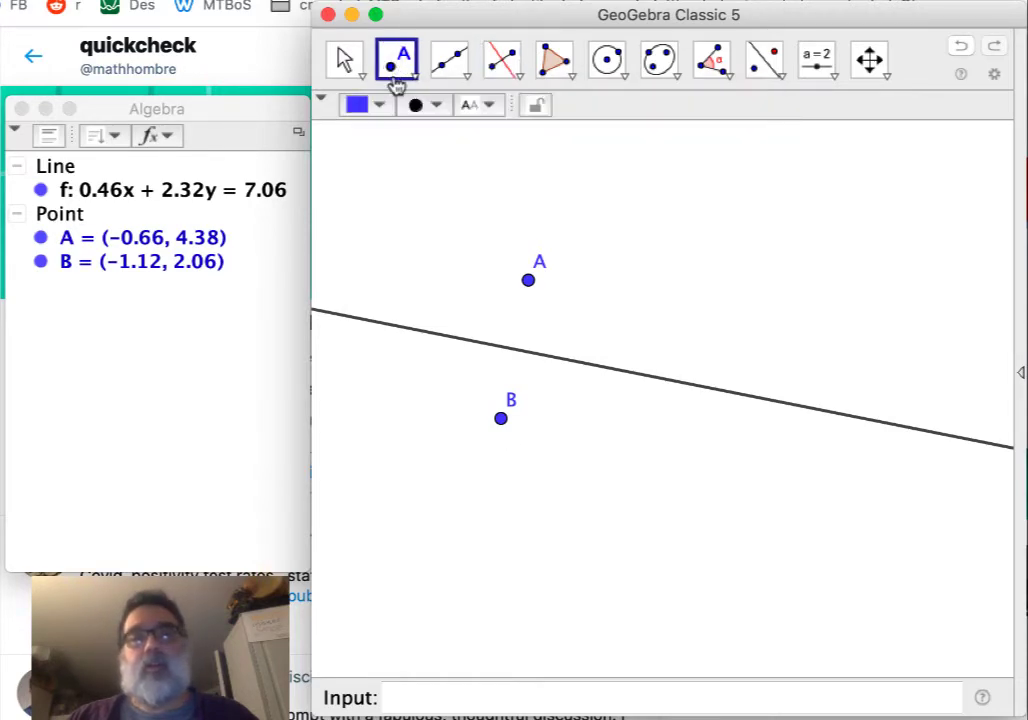
pyautogui.click(679, 381)
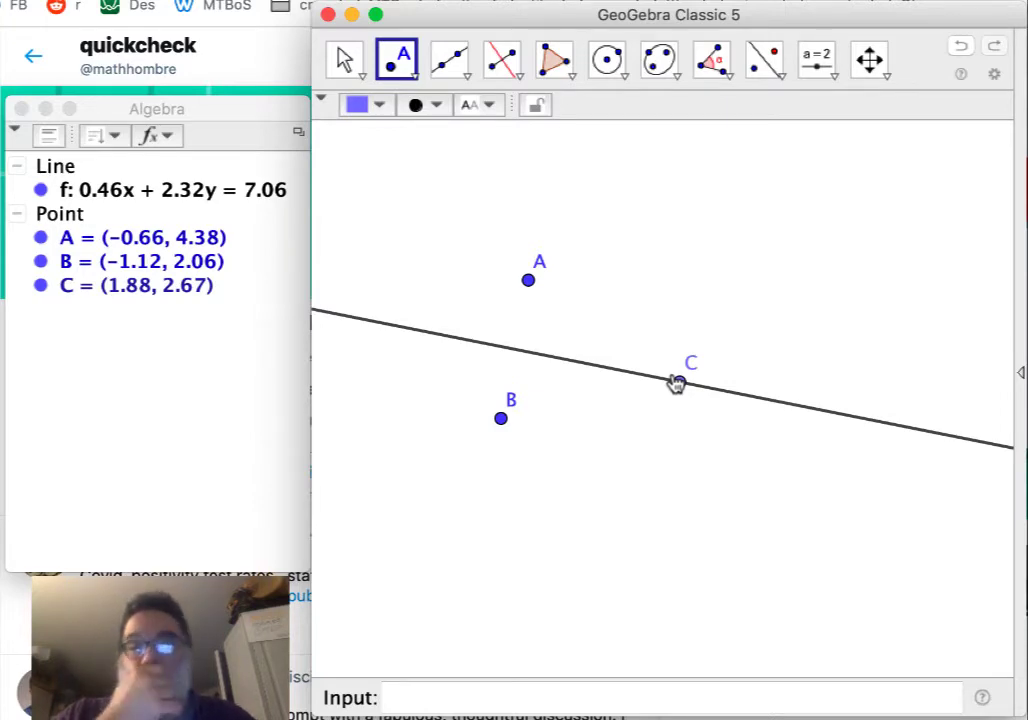
# Place three free points below the bisector between B and C, at about (-0.5, 1.86), (0.18, 2.5) and (1.18, 2.12)
pyautogui.click(538, 430)
pyautogui.click(578, 392)
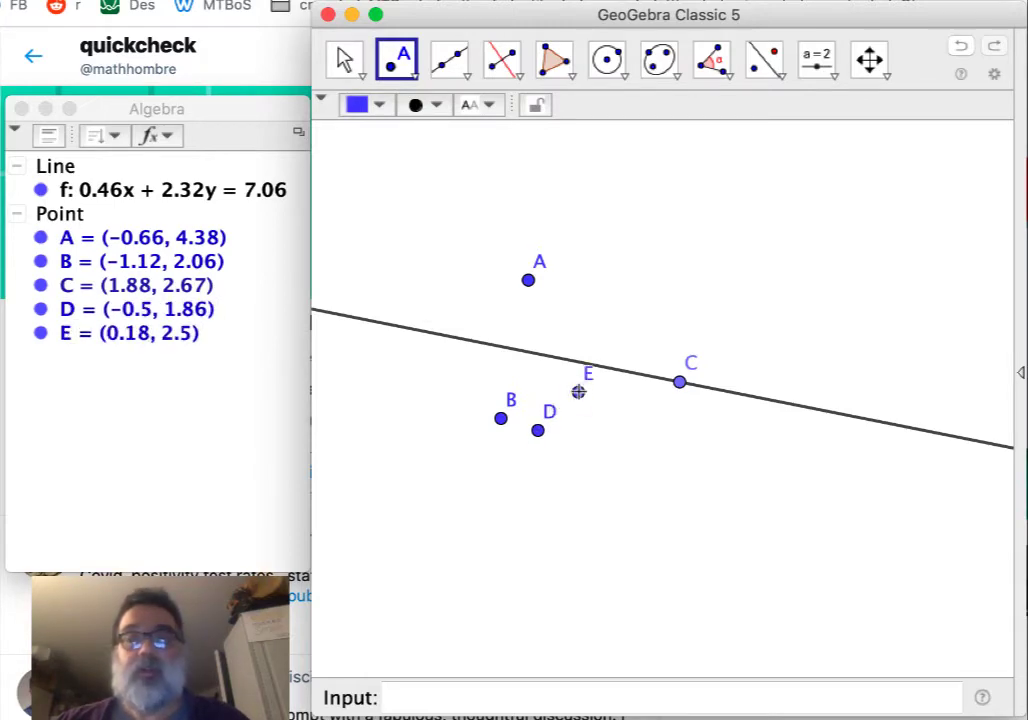
pyautogui.click(638, 414)
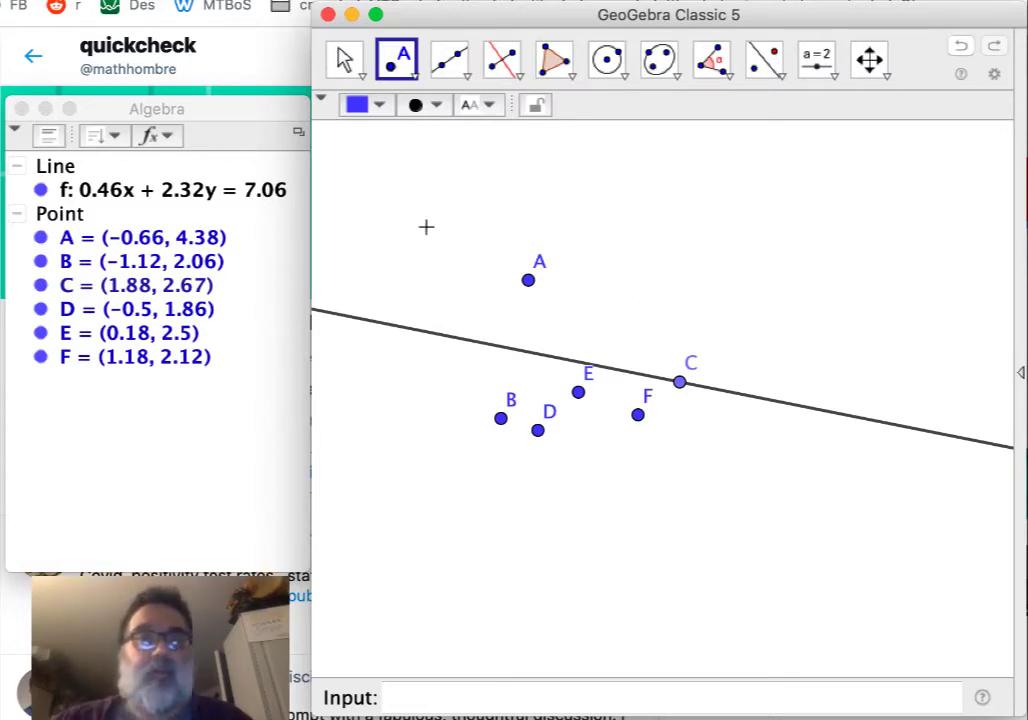
# Move point A to about (-1.12, 4.8), straight above point B
pyautogui.click(345, 60)
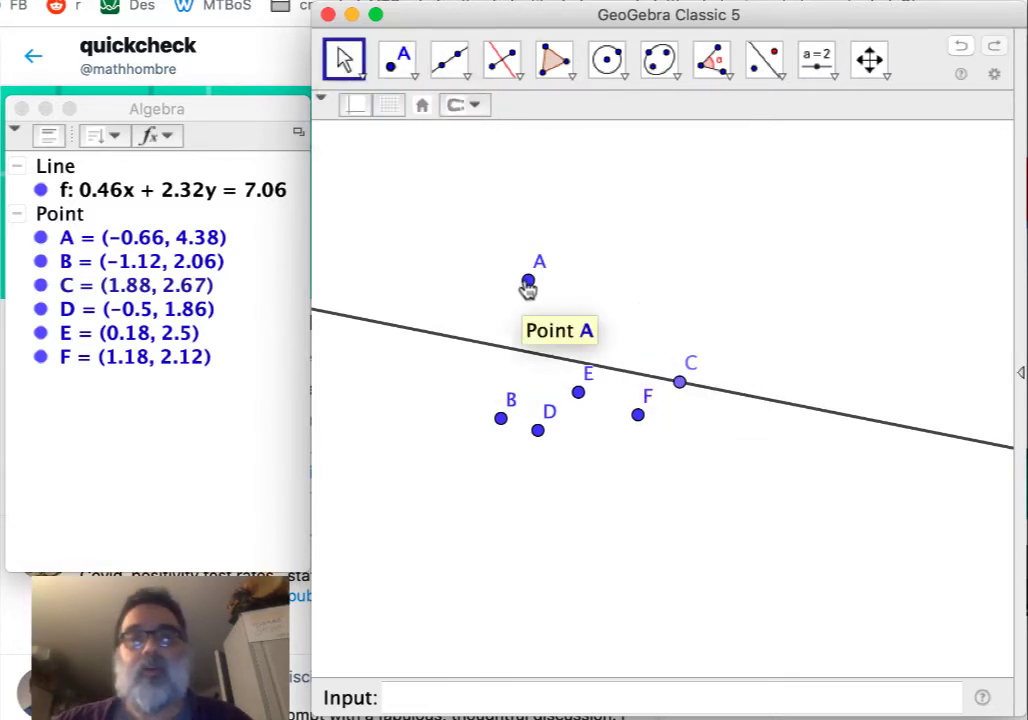
pyautogui.moveTo(528, 281); pyautogui.dragTo(429, 294)
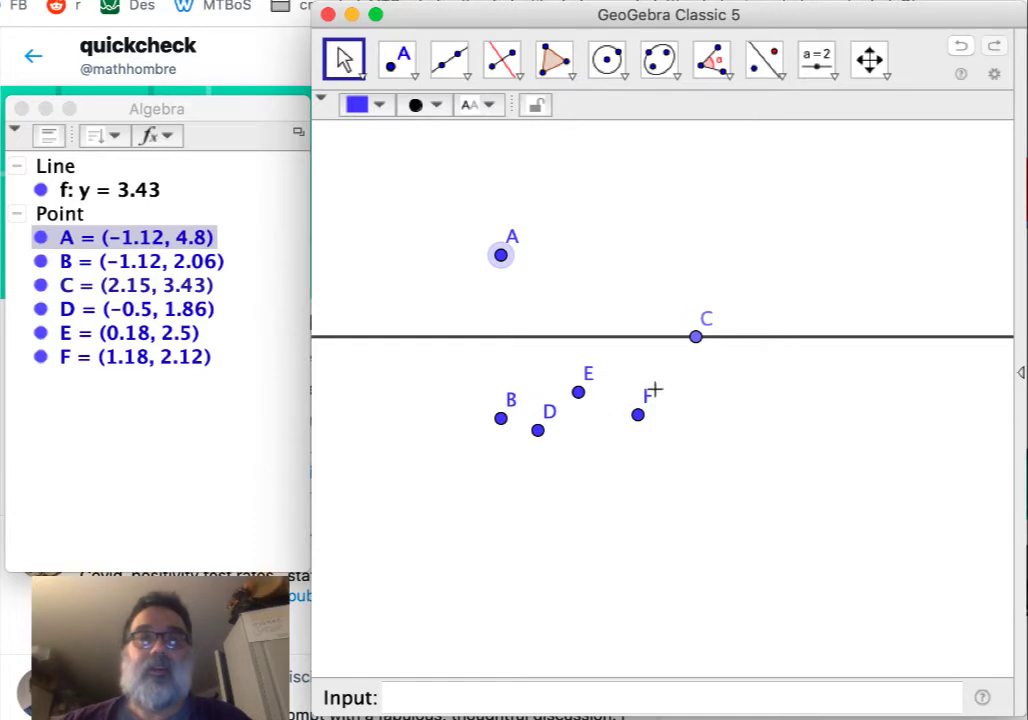
# Delete the three free points D, E and F below the bisector
pyautogui.click(638, 414)
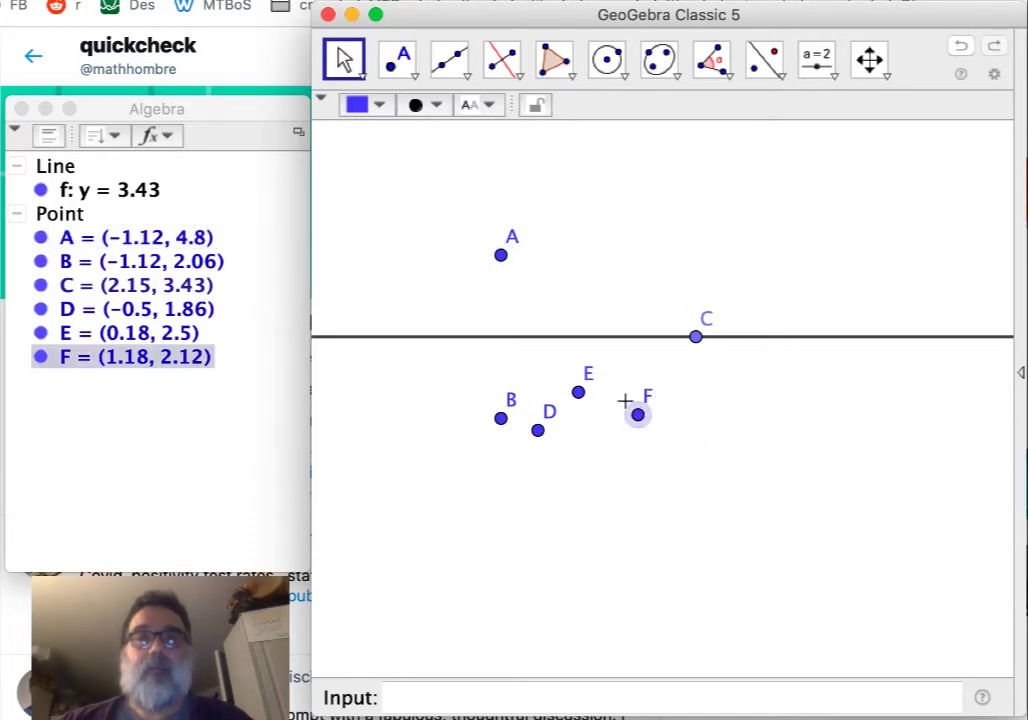
pyautogui.keyDown('super'); pyautogui.click(579, 393); pyautogui.keyUp('super')
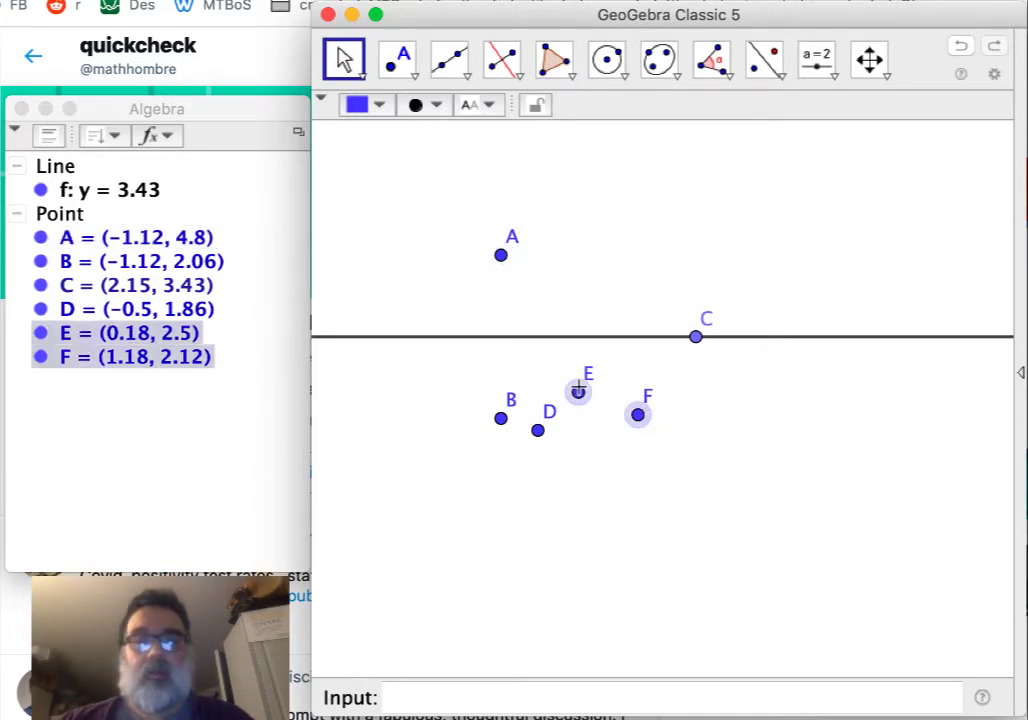
pyautogui.keyDown('super'); pyautogui.click(538, 428); pyautogui.keyUp('super')
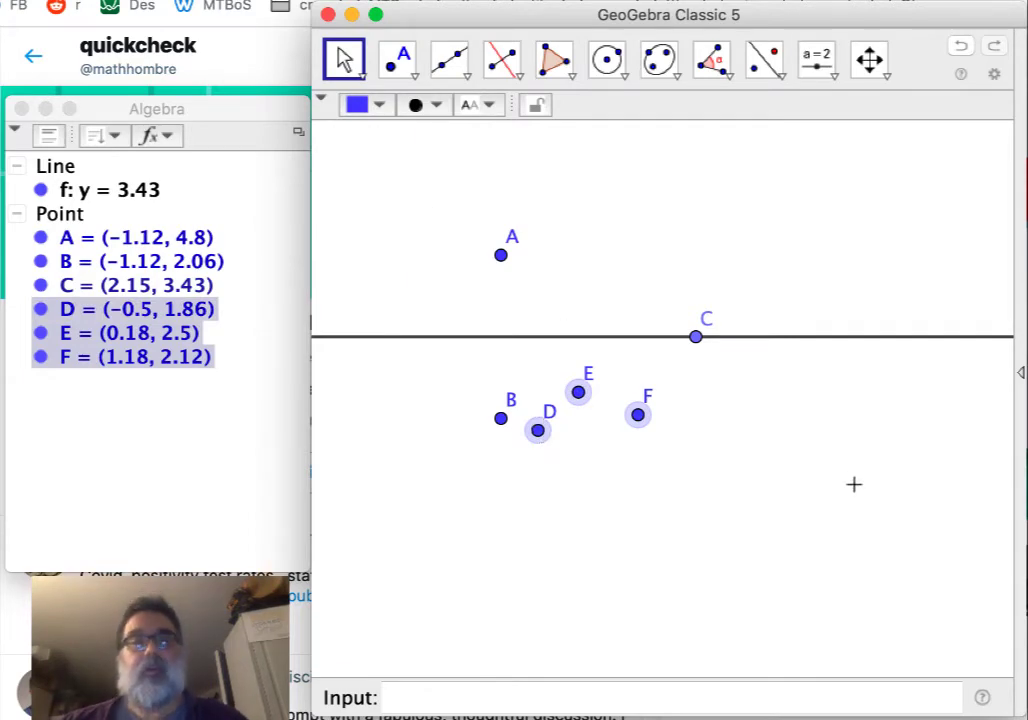
pyautogui.press('Delete')
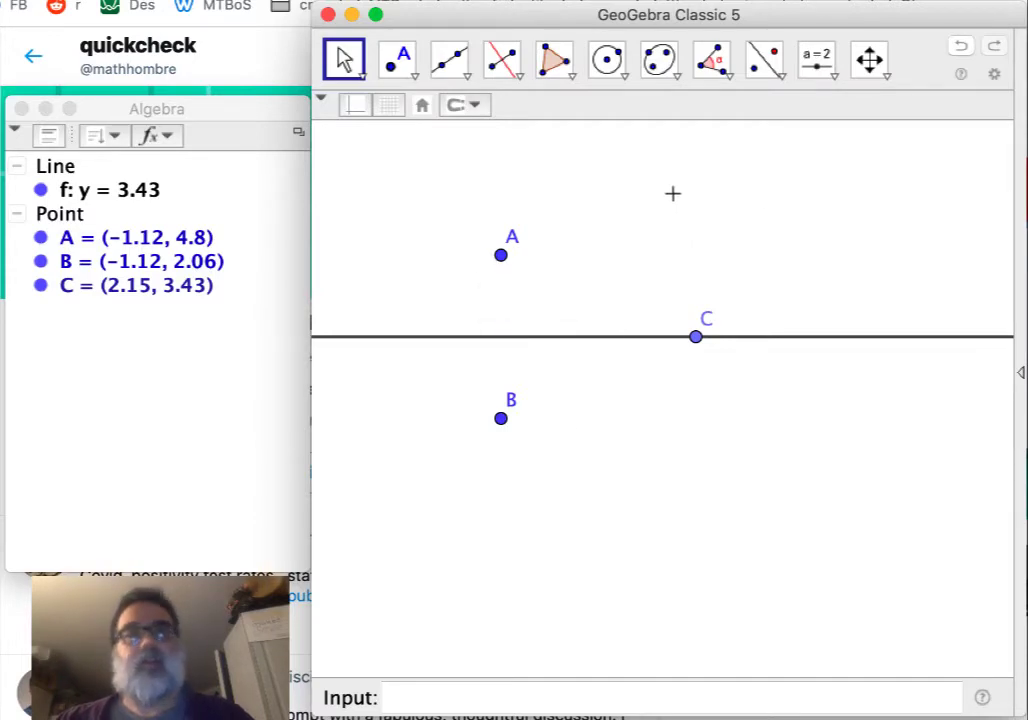
# Draw a vector from point B to point C on the bisector
pyautogui.click(467, 80)
pyautogui.click(515, 343)
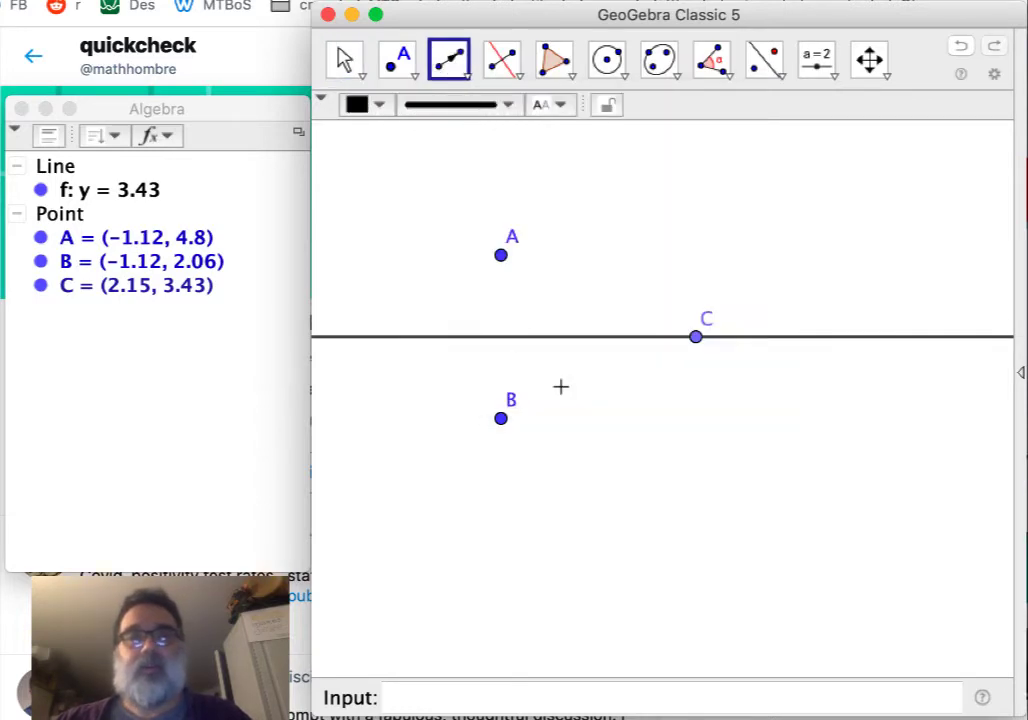
pyautogui.click(501, 418)
pyautogui.click(696, 337)
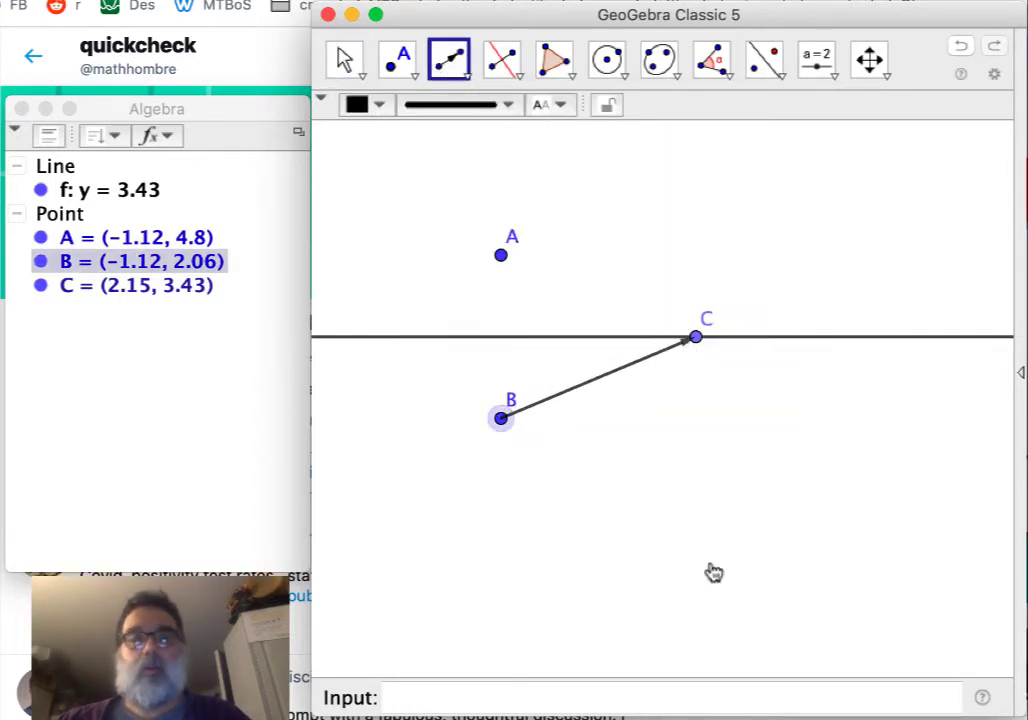
# Create a vector perpendicular to the B-to-C vector with the command PerpendicularVector(u)
pyautogui.click(566, 698)
pyautogui.write('Perpe')
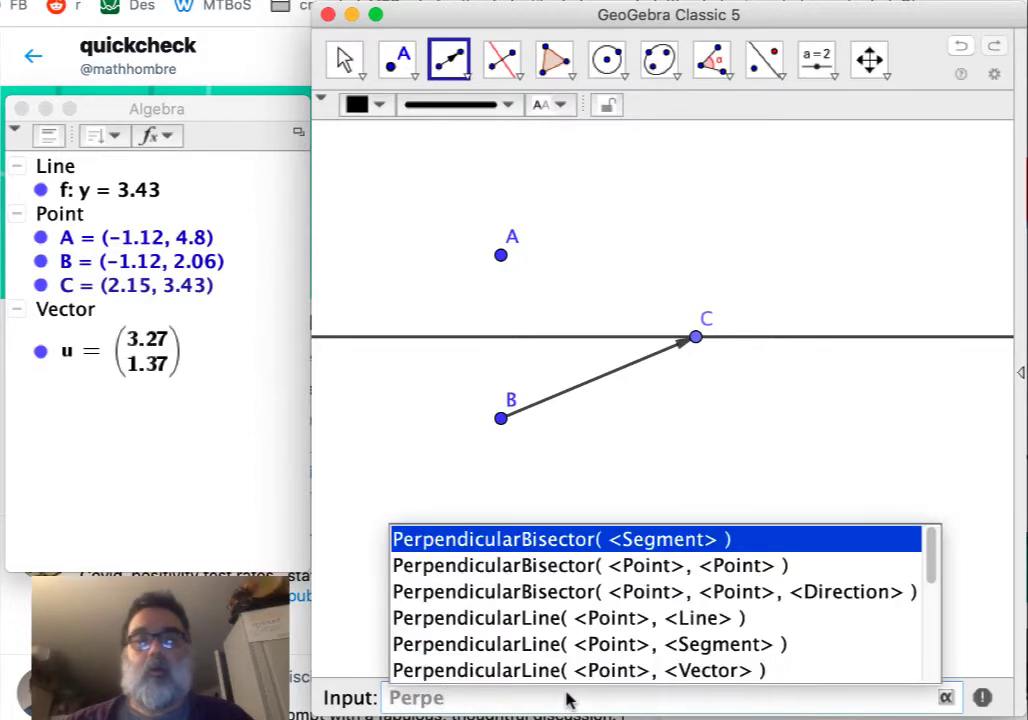
pyautogui.press('Up')
pyautogui.press('Up')
pyautogui.press('Up')
pyautogui.press('Down')
pyautogui.press('Down')
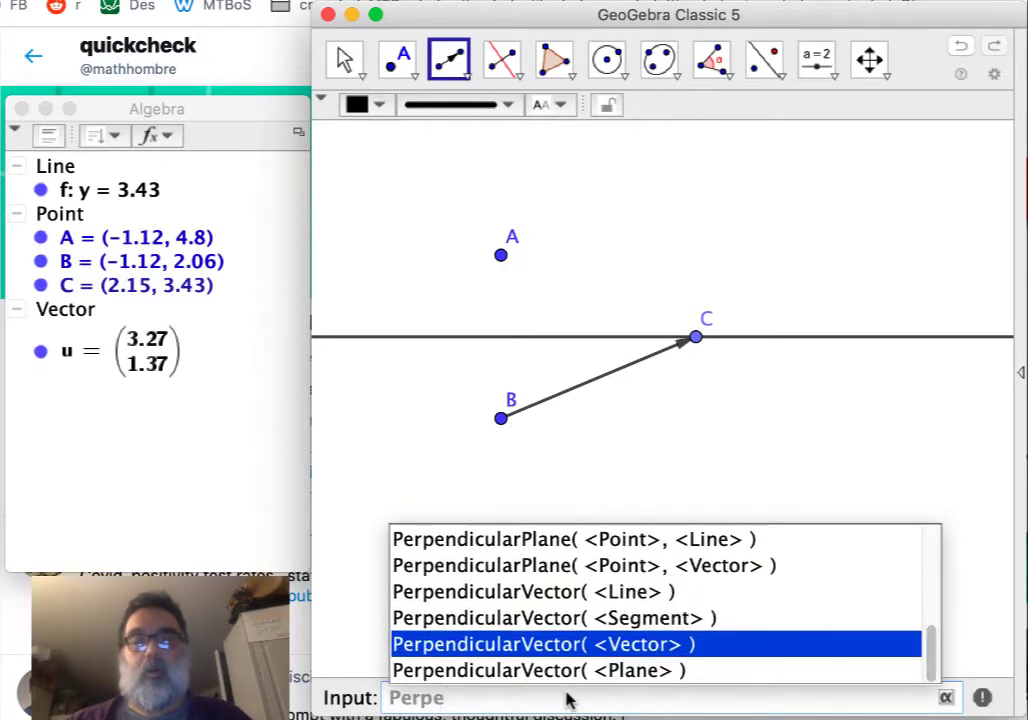
pyautogui.press('Return')
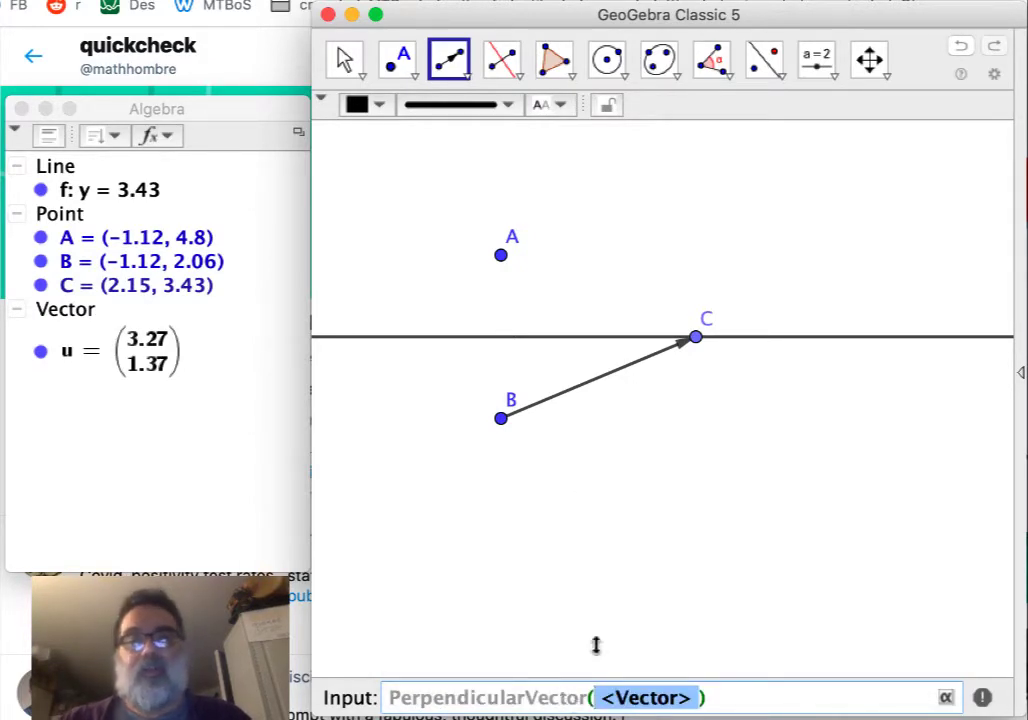
pyautogui.write('u')
pyautogui.press('Return')
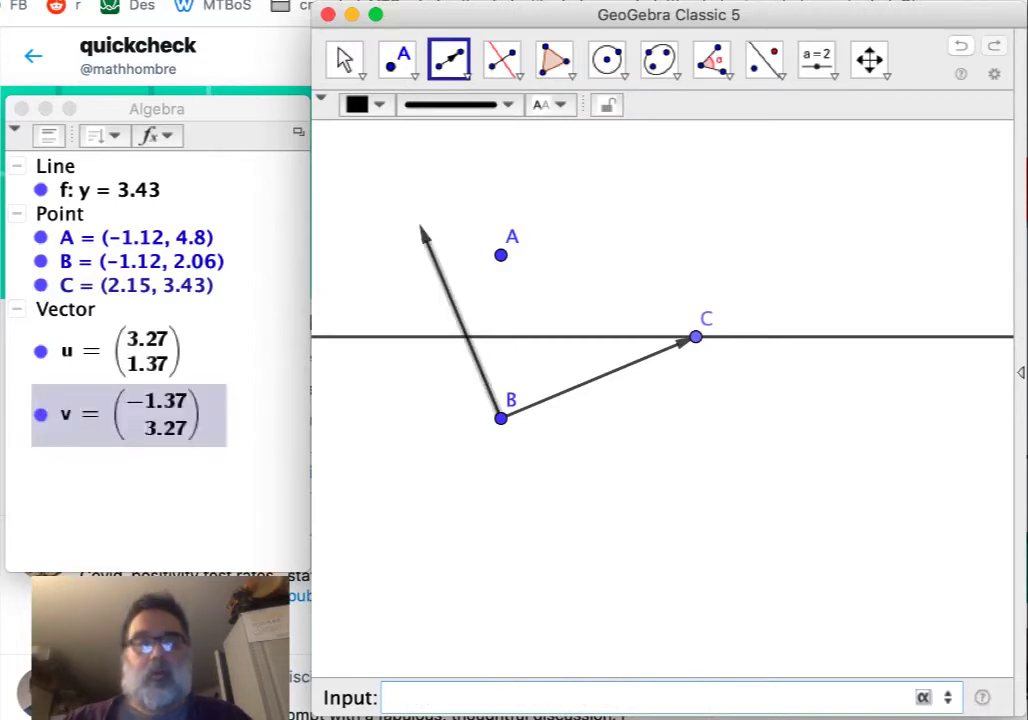
# Create a point confined to a rectangular region with the command PointIn(Polygon(B+v, C+v, C-v, B-v))
pyautogui.write('PointIn')
pyautogui.press('Return')
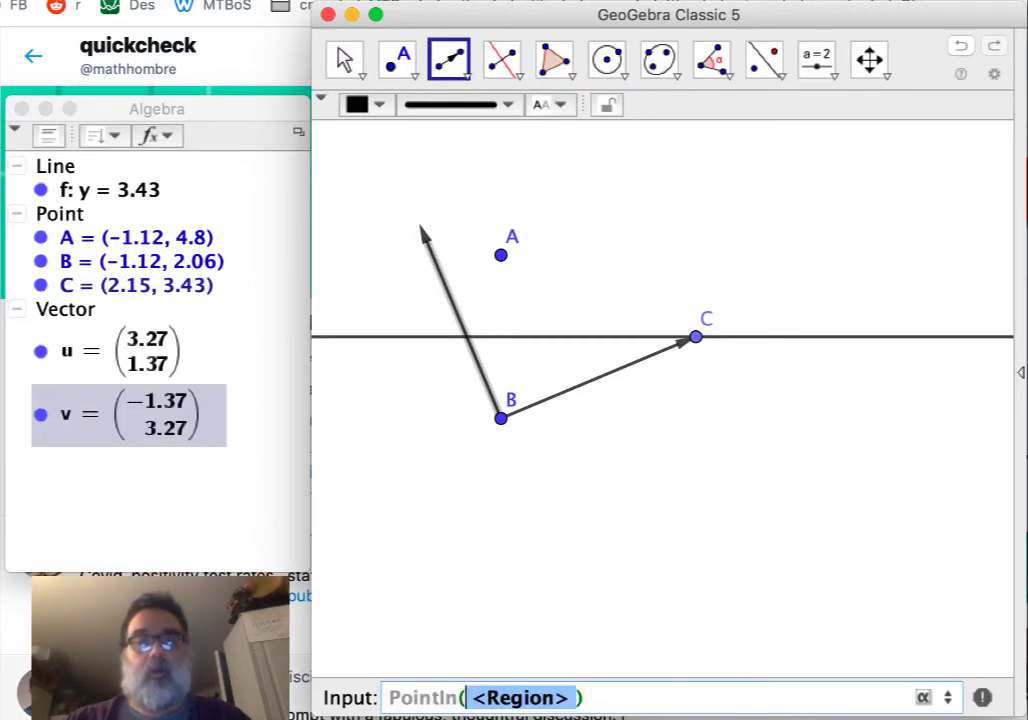
pyautogui.write('Polygo')
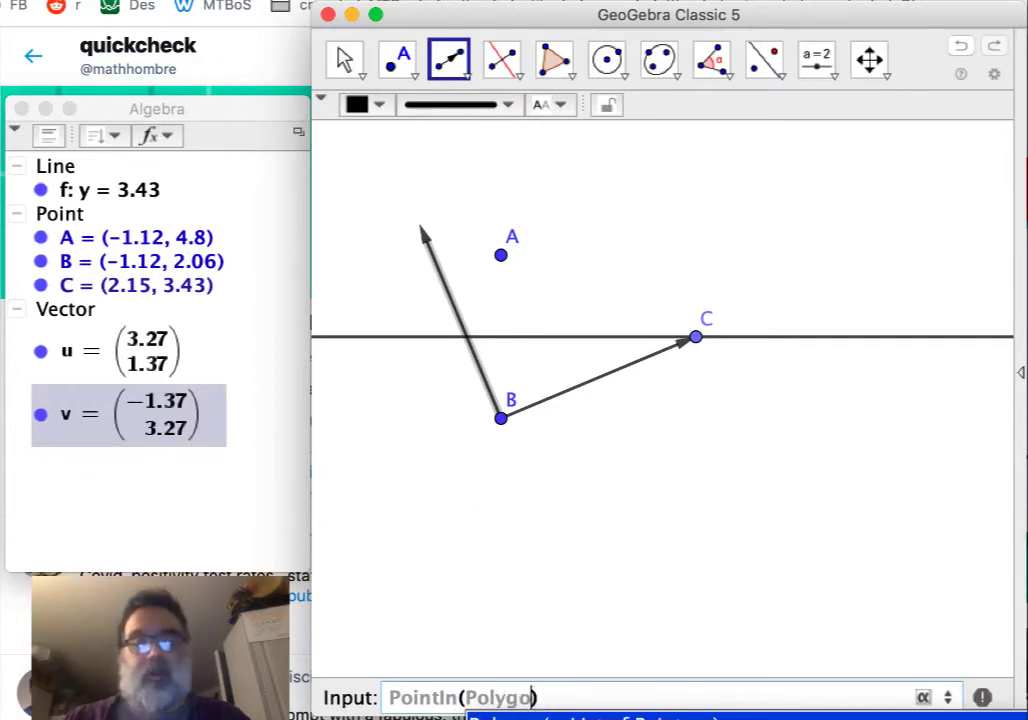
pyautogui.write('n')
pyautogui.press('Return')
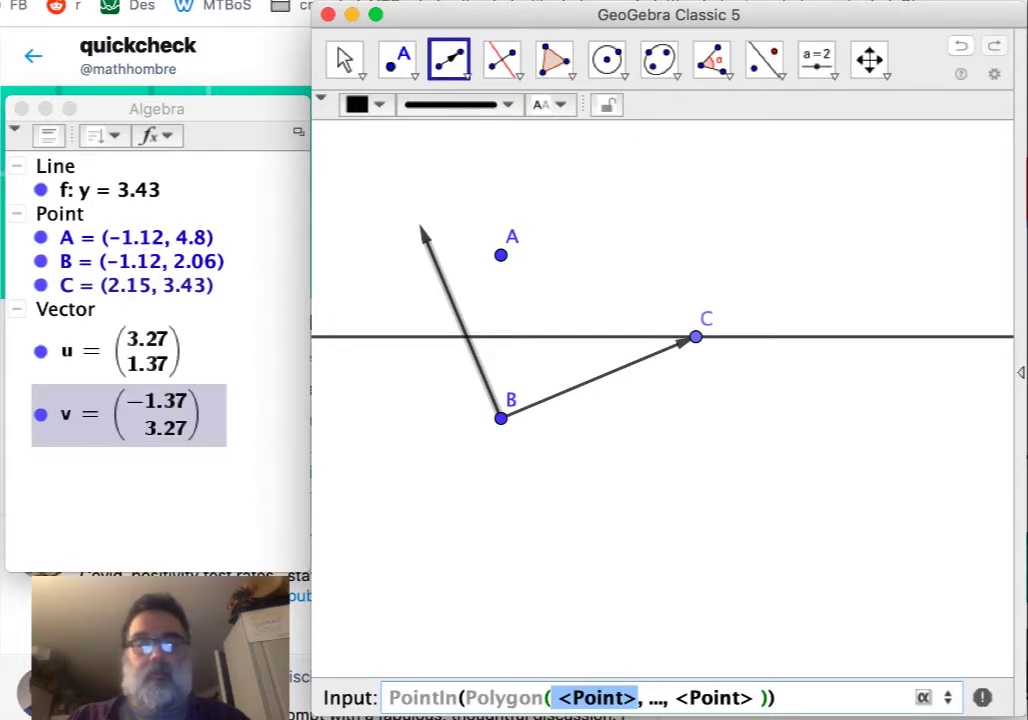
pyautogui.write('B+')
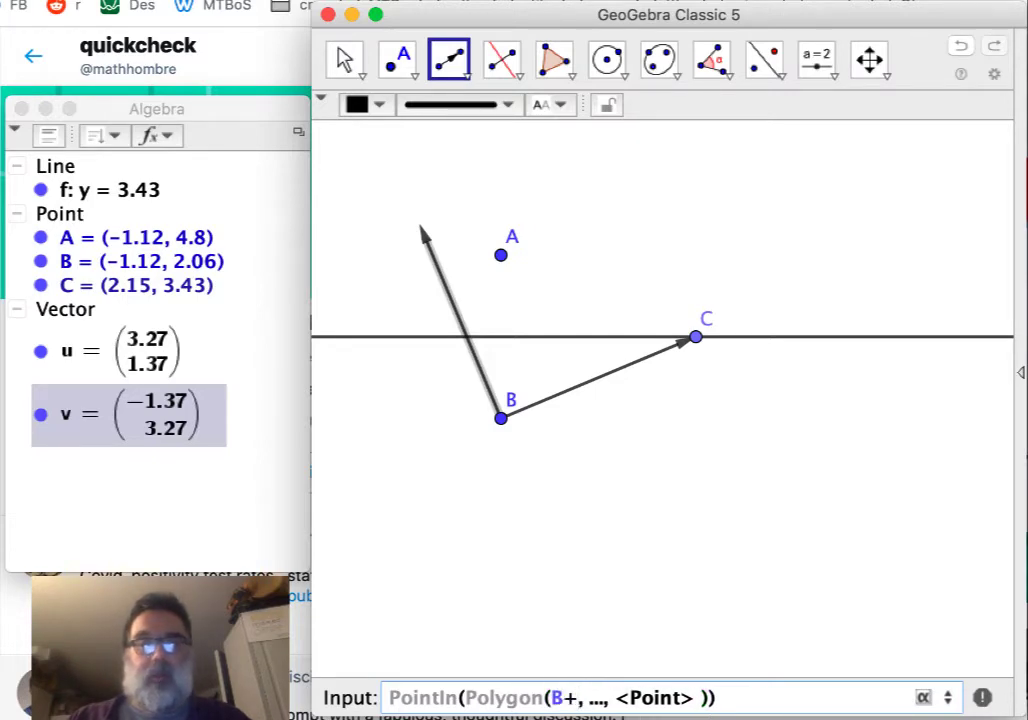
pyautogui.write('v')
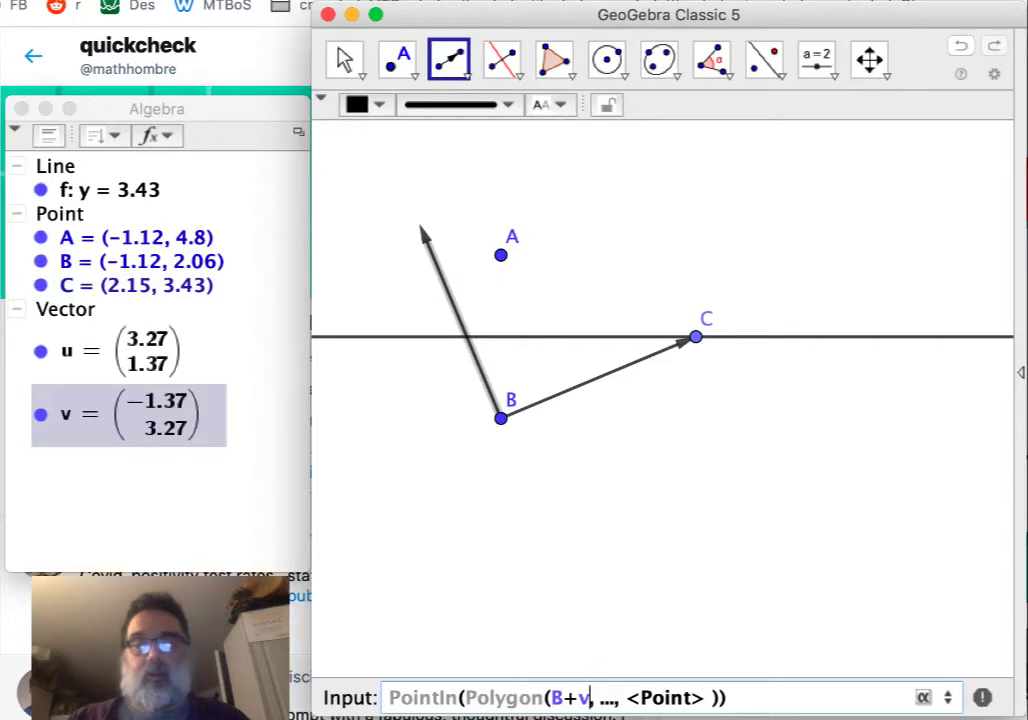
pyautogui.press('Tab')
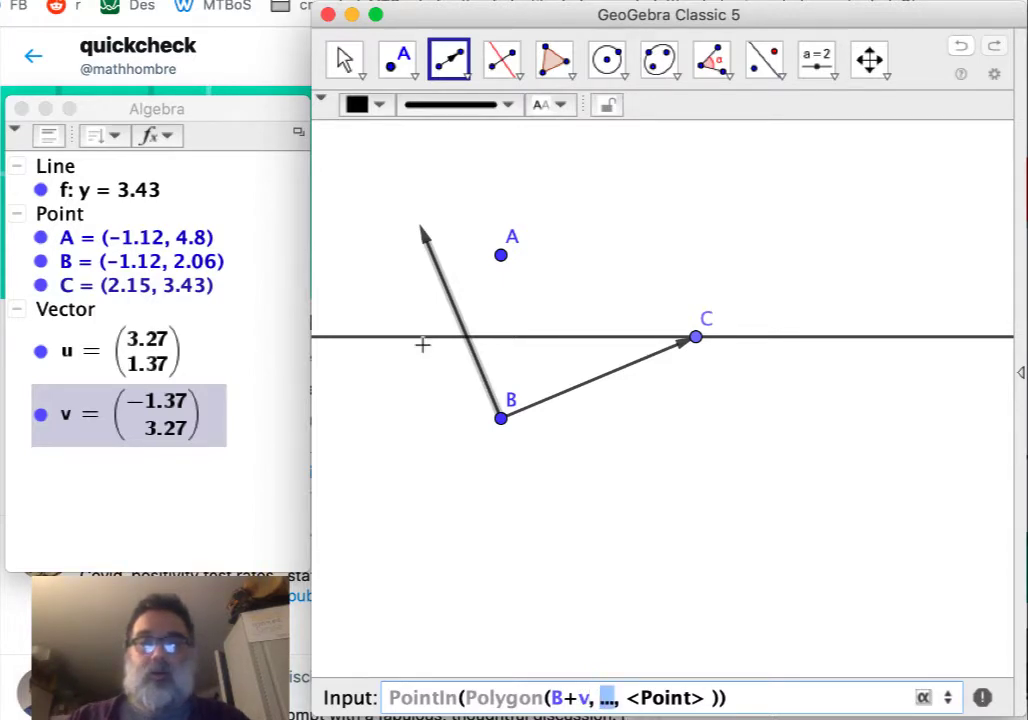
pyautogui.write('C')
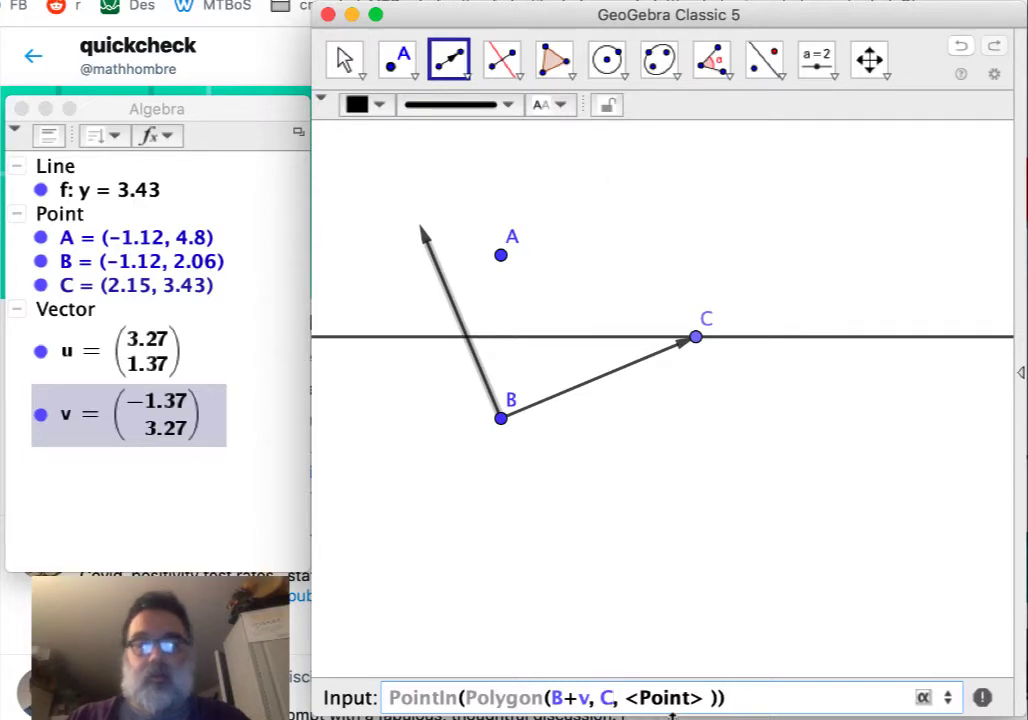
pyautogui.write('+v')
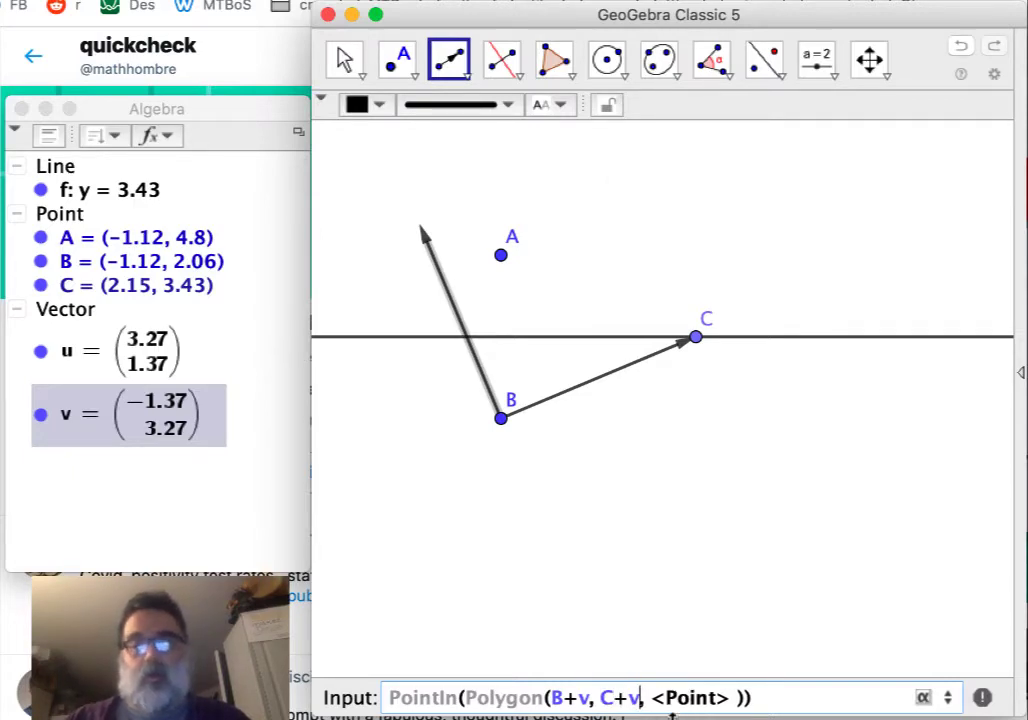
pyautogui.press('Tab')
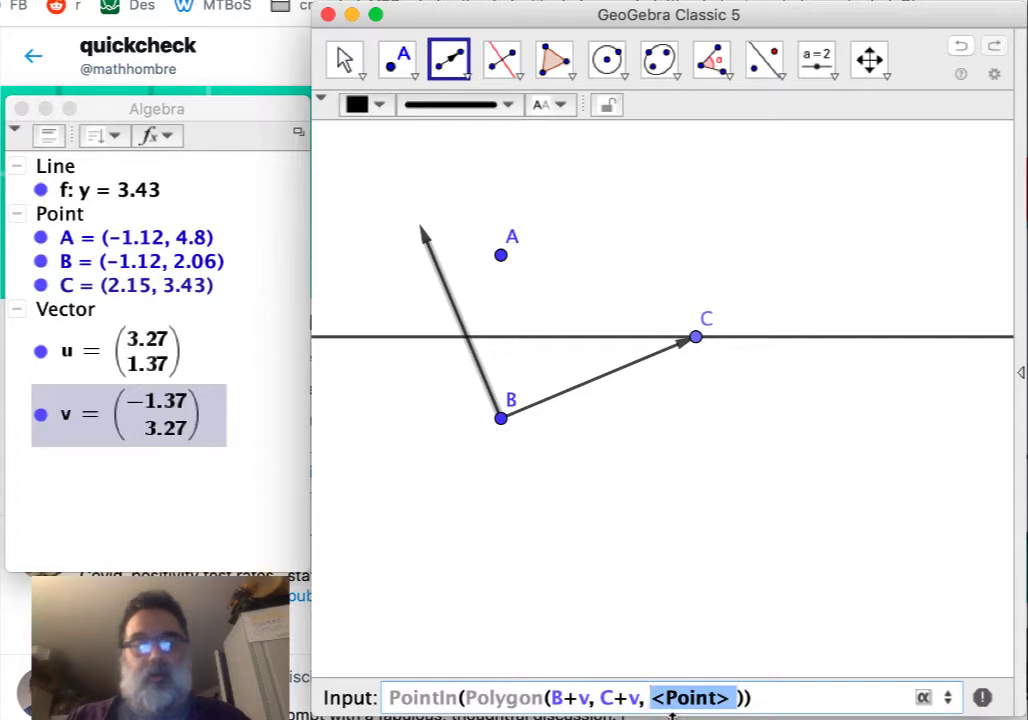
pyautogui.write('C-v')
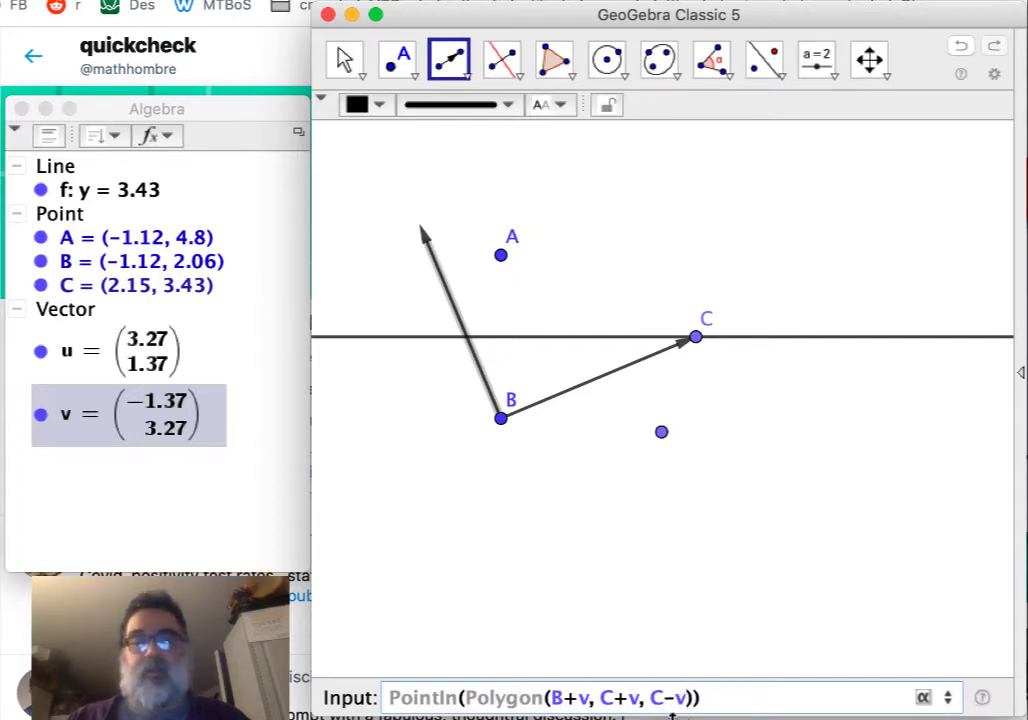
pyautogui.write(',')
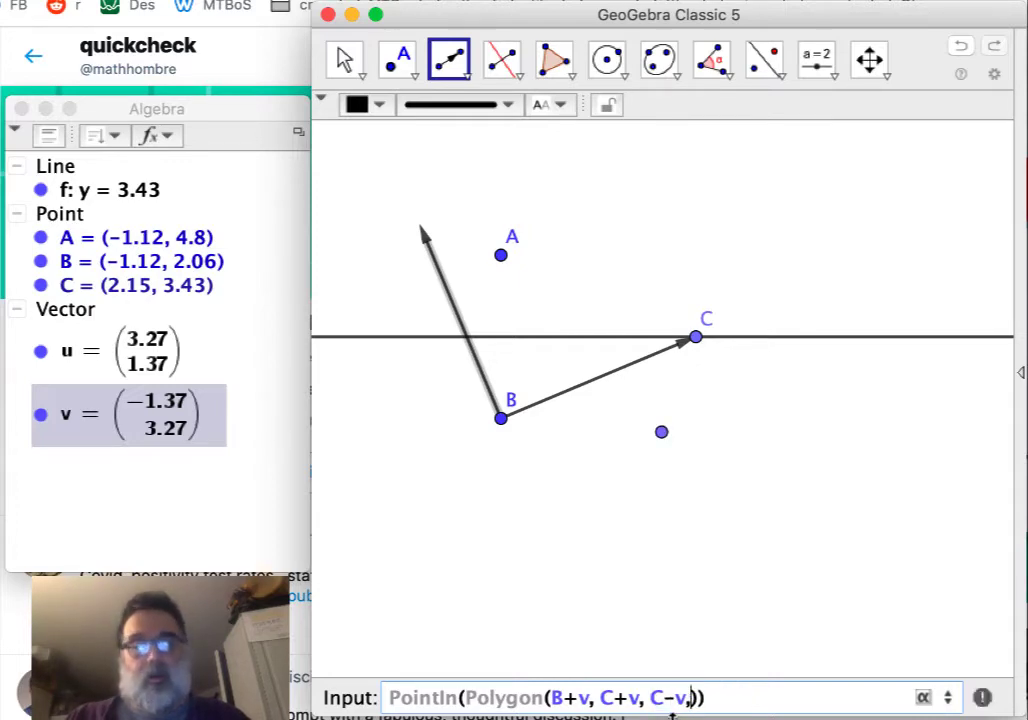
pyautogui.write('B-v')
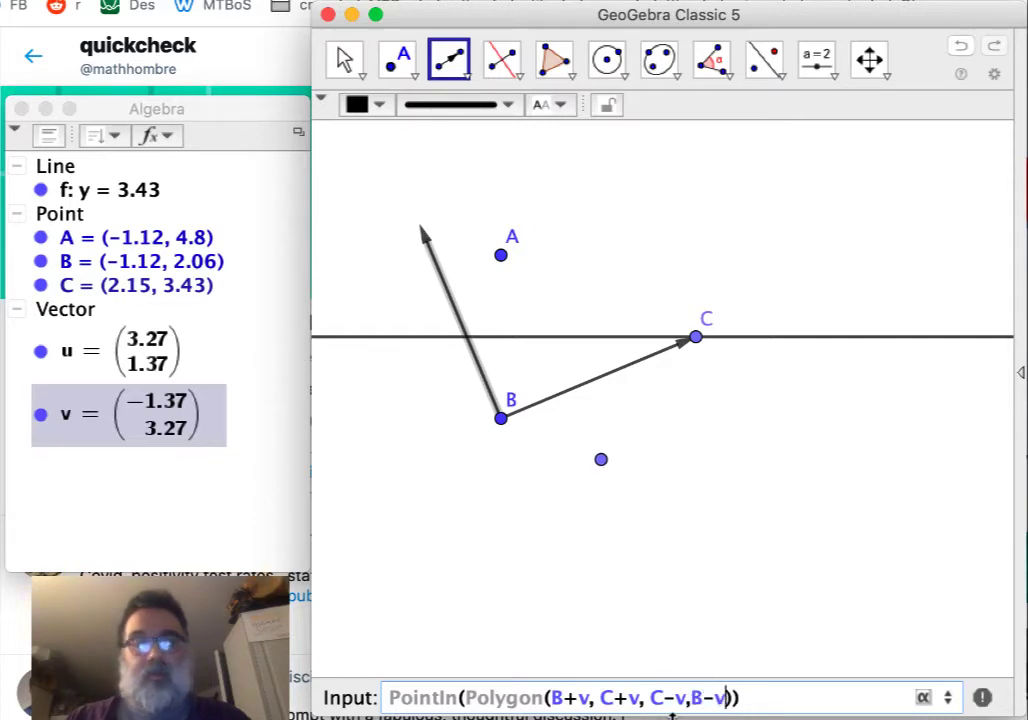
pyautogui.press('Return')
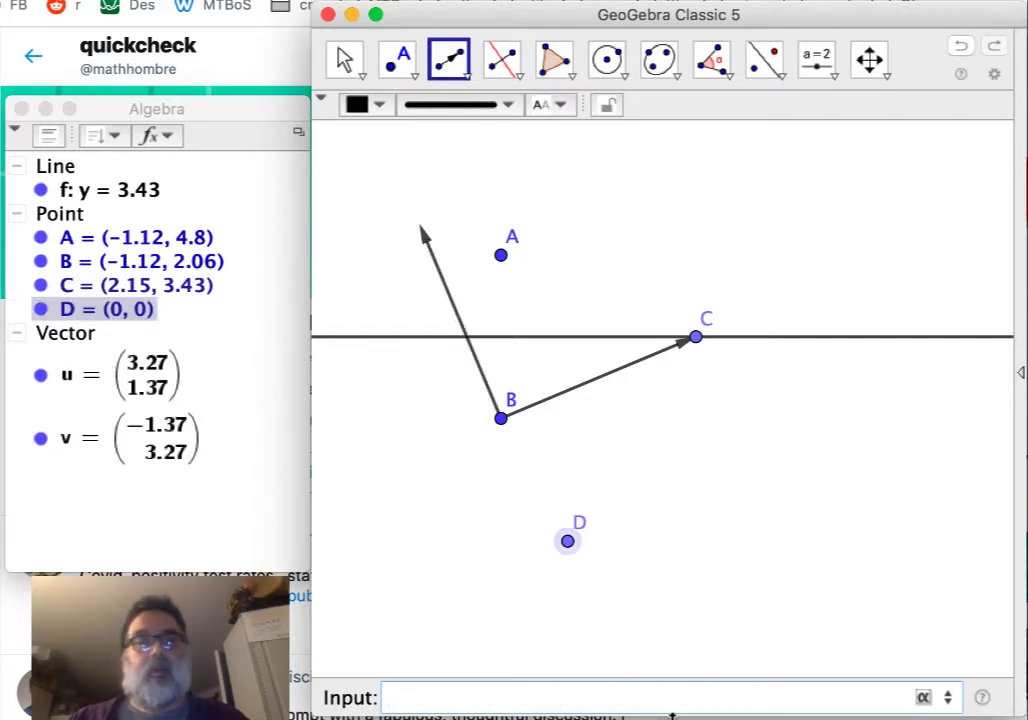
pyautogui.click(344, 60)
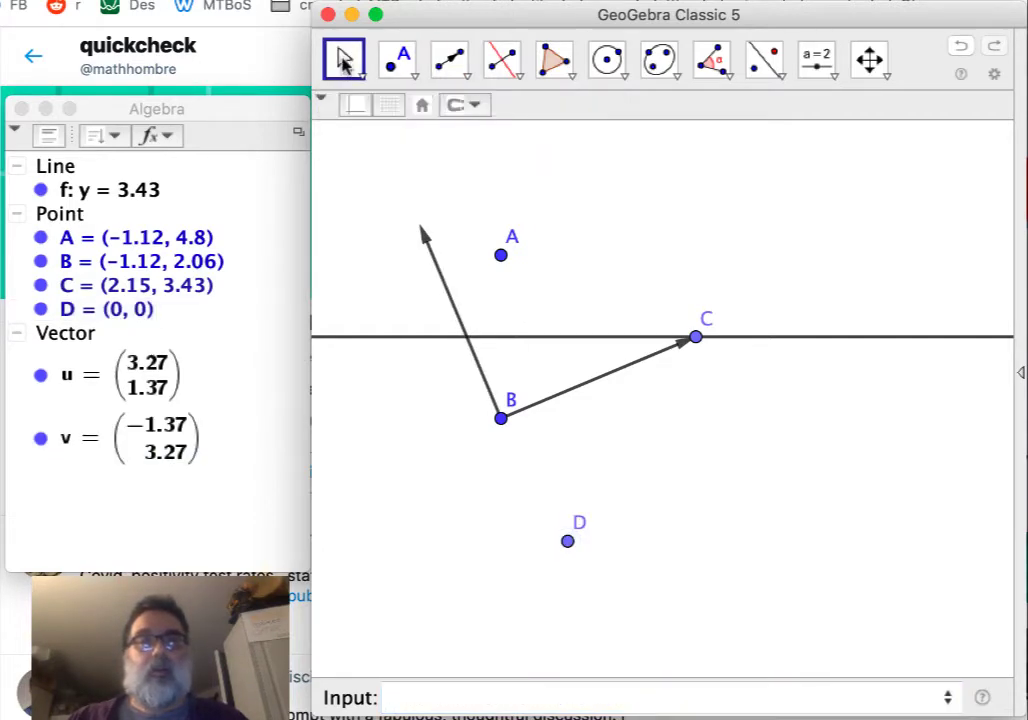
# Reposition point D to about (1.5, 1.9) and point B to about (-0.62, 1.94)
pyautogui.moveTo(567, 543)
pyautogui.mouseDown()
pyautogui.moveTo(578, 523)
pyautogui.moveTo(521, 466)
pyautogui.moveTo(445, 282)
pyautogui.moveTo(500, 184)
pyautogui.moveTo(700, 345)
pyautogui.moveTo(741, 447)
pyautogui.moveTo(657, 428)
pyautogui.mouseUp()
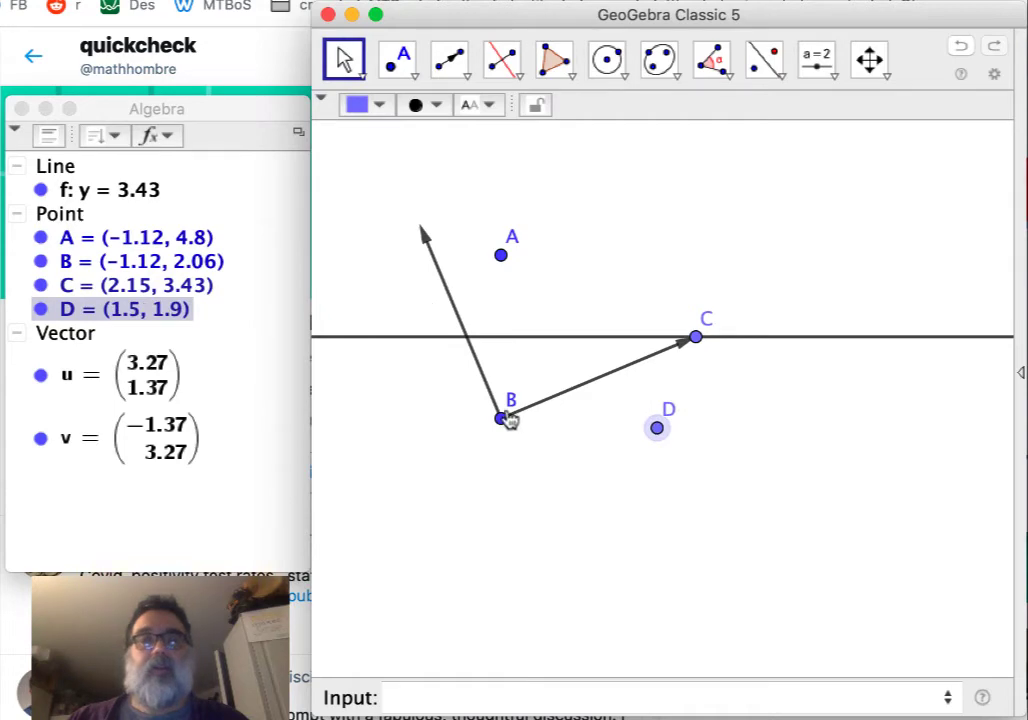
pyautogui.moveTo(505, 426); pyautogui.dragTo(531, 425)
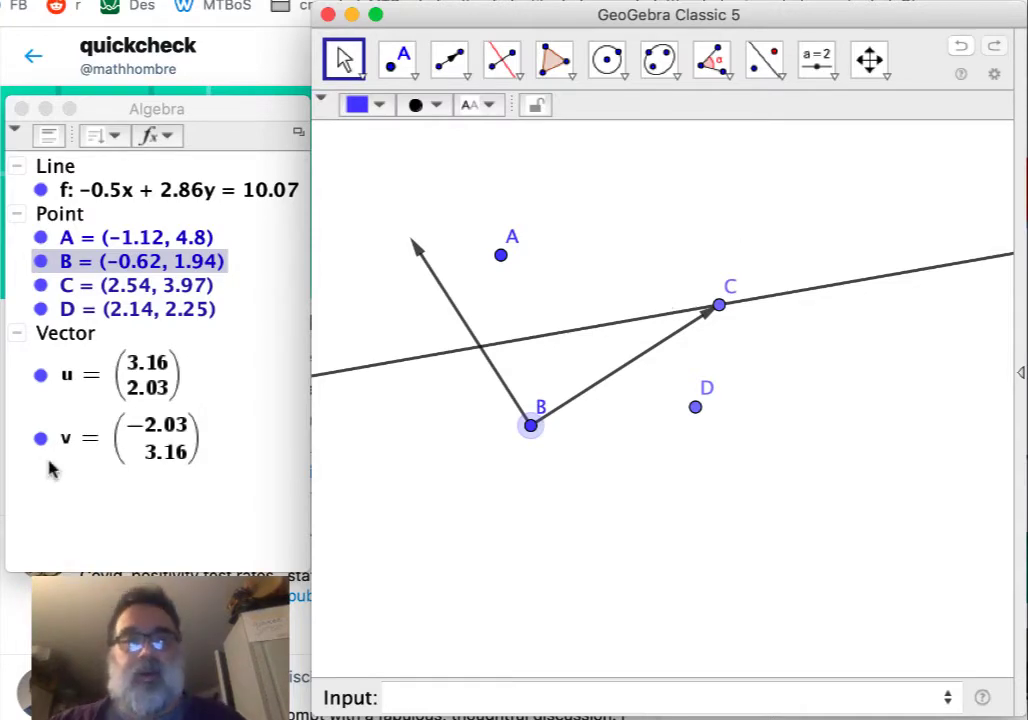
# Hide vectors u and v in the drawing
pyautogui.click(40, 377)
pyautogui.click(40, 377)
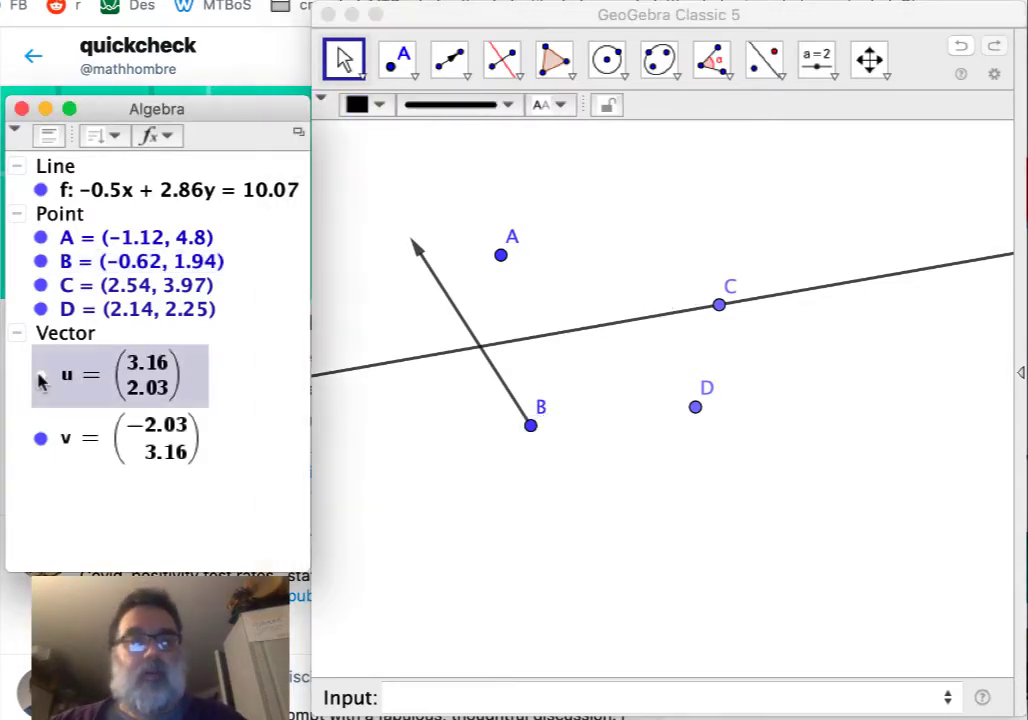
pyautogui.click(40, 438)
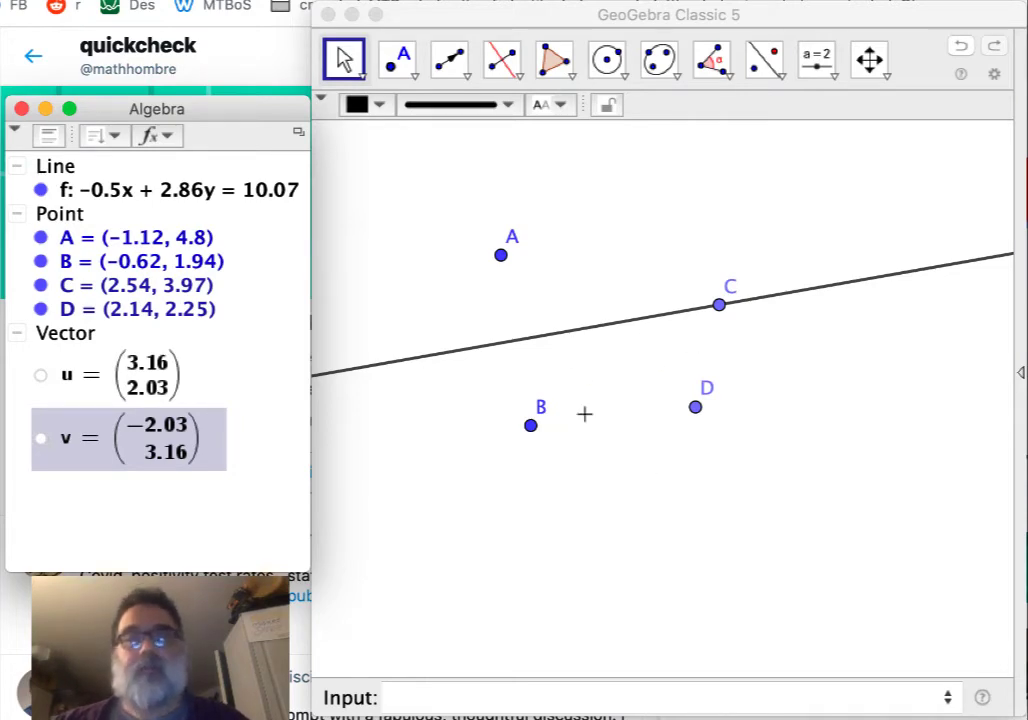
# Create three more confined points by repeating the command PointIn(Polygon(B+v, C+v, C-v,B-v))
pyautogui.click(624, 694)
pyautogui.press('Up')
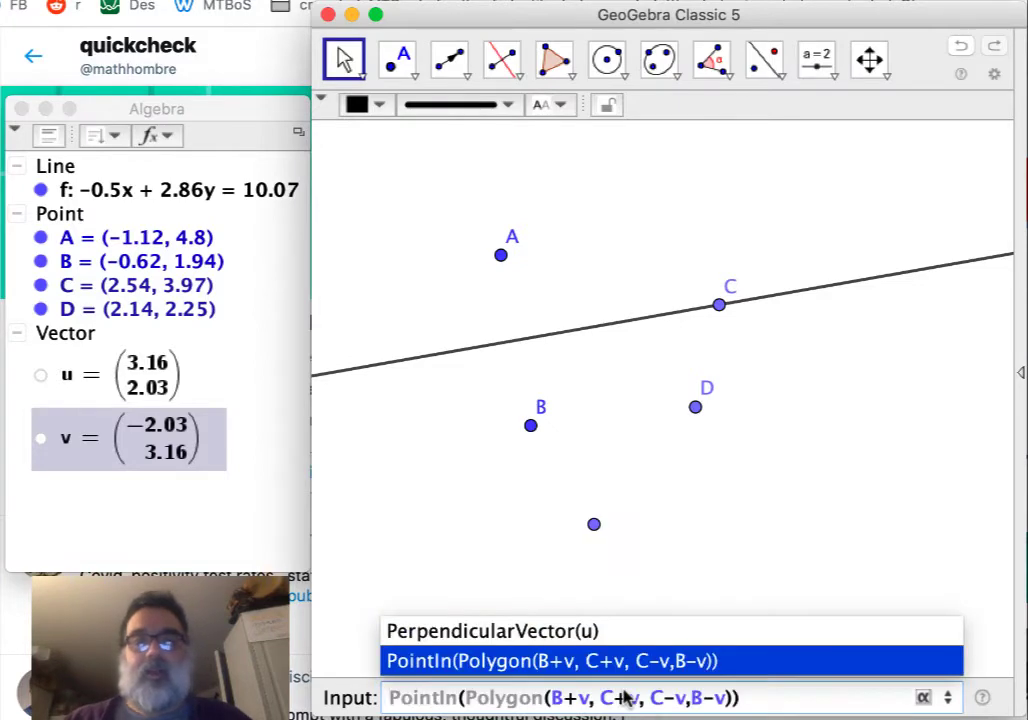
pyautogui.press('Return')
pyautogui.press('Return')
pyautogui.press('Up')
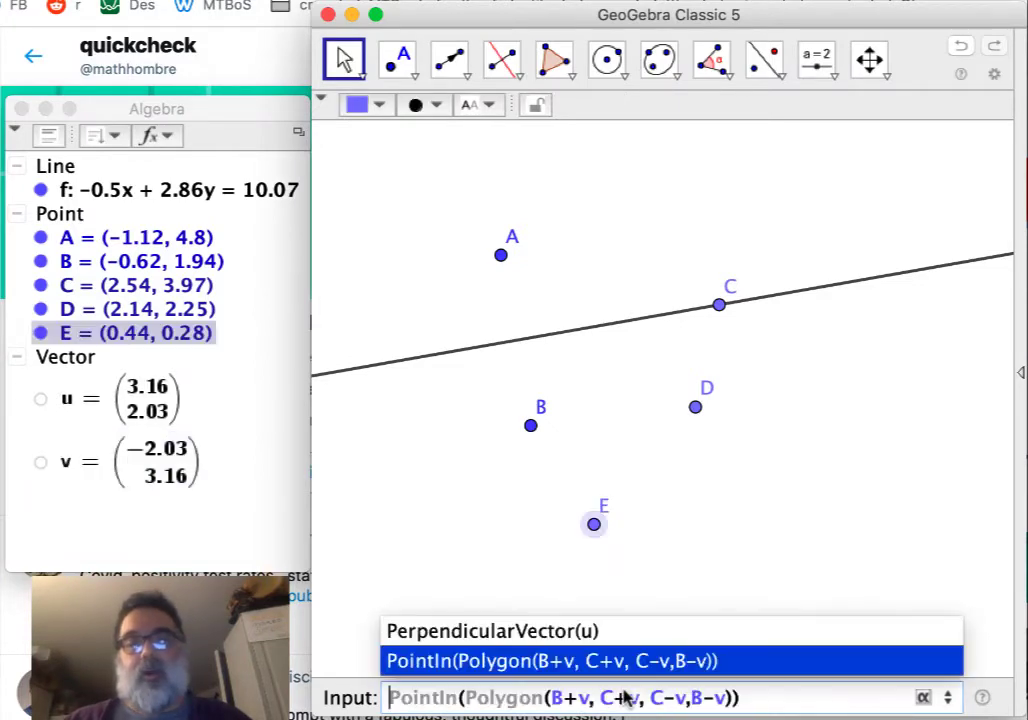
pyautogui.press('Return')
pyautogui.press('Return')
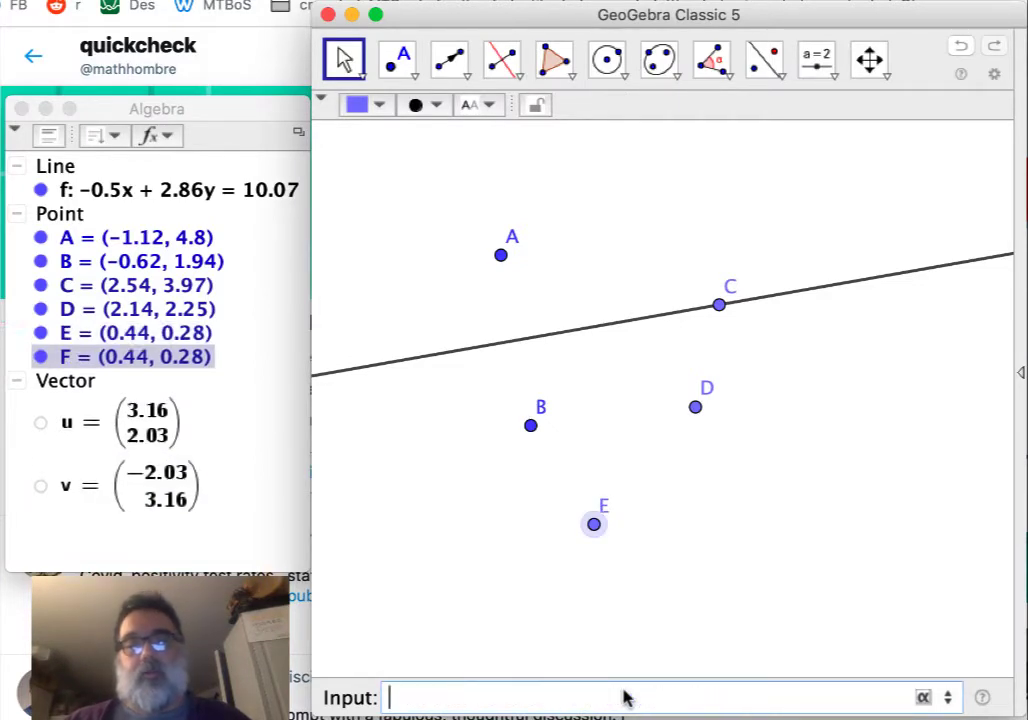
pyautogui.press('Up')
pyautogui.press('Return')
pyautogui.press('Return')
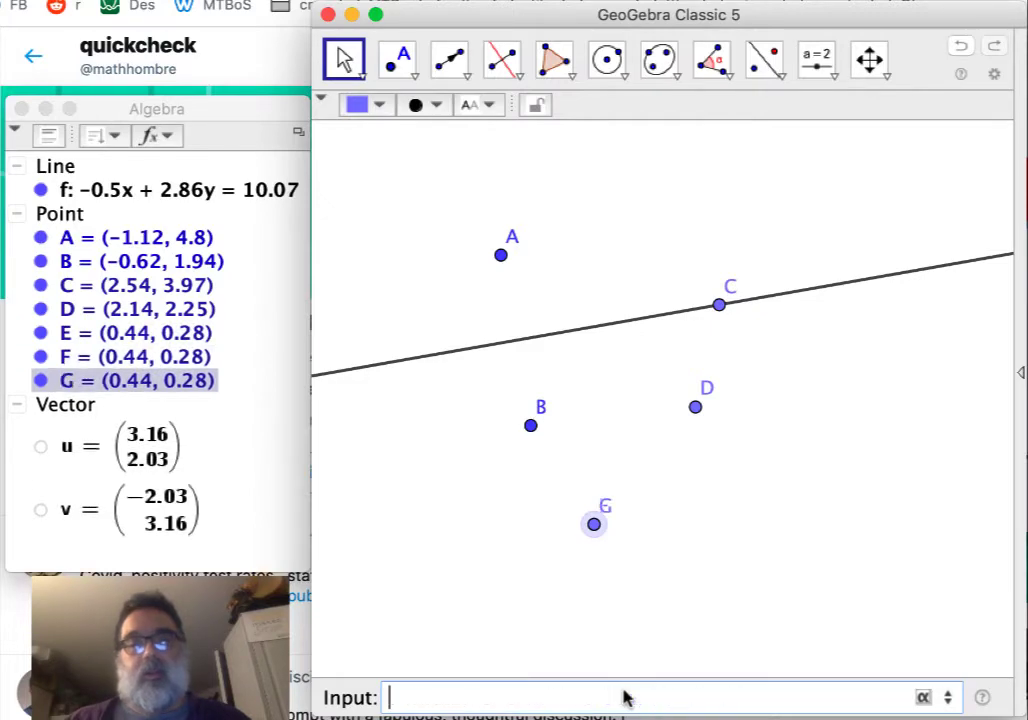
# Spread the confined points between B and C: E near (0.22, 1.52), F near (0.8, 1.88), G near (1.26, 2.62), D near (2.08, 3.02)
pyautogui.click(343, 60)
pyautogui.moveTo(594, 524); pyautogui.dragTo(615, 428)
pyautogui.moveTo(695, 407); pyautogui.dragTo(691, 361)
pyautogui.moveTo(594, 524)
pyautogui.mouseDown()
pyautogui.moveTo(585, 468)
pyautogui.moveTo(592, 502)
pyautogui.mouseUp()
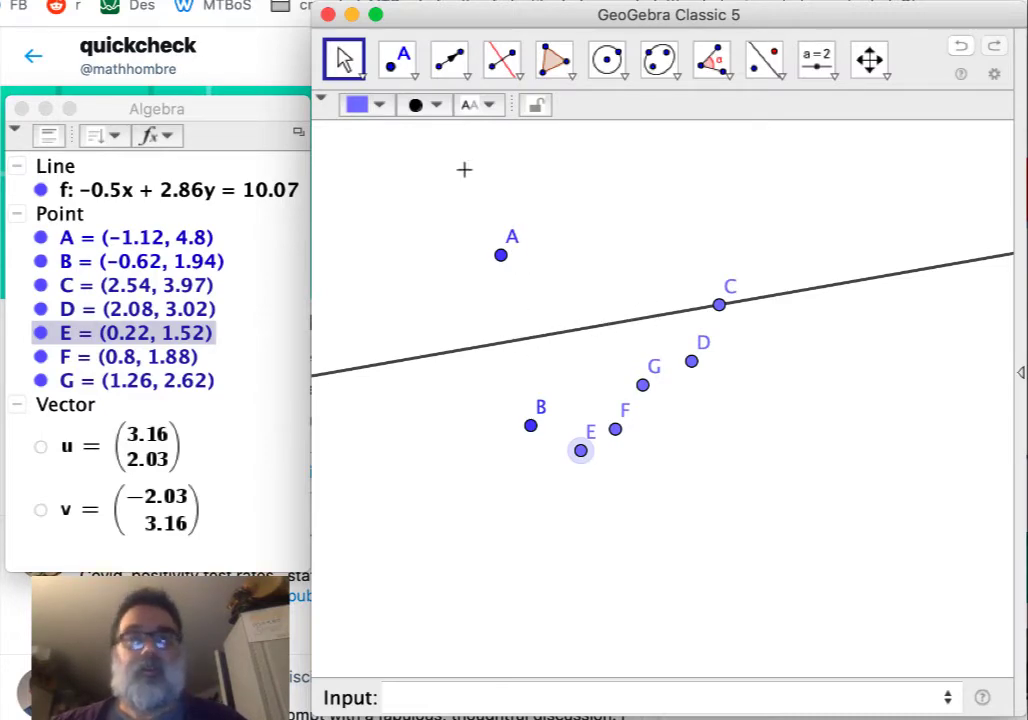
# Create the intersection point of segment AB and line f with the command Intersect(Segment(A, B), f)
pyautogui.click(536, 694)
pyautogui.write('Inters')
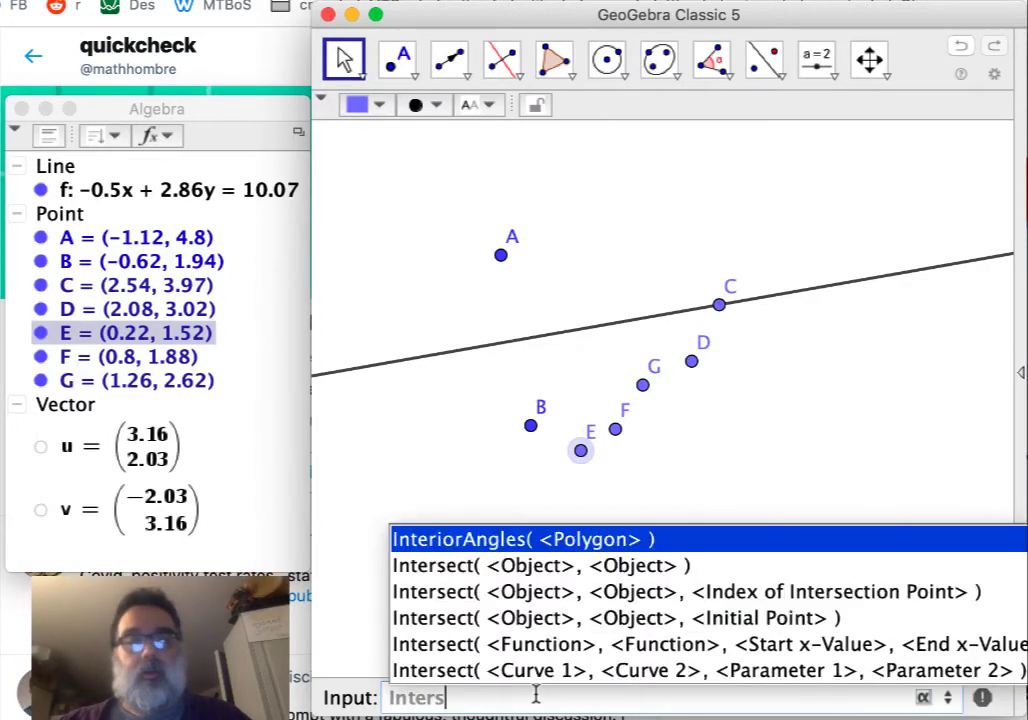
pyautogui.press('Down')
pyautogui.press('Return')
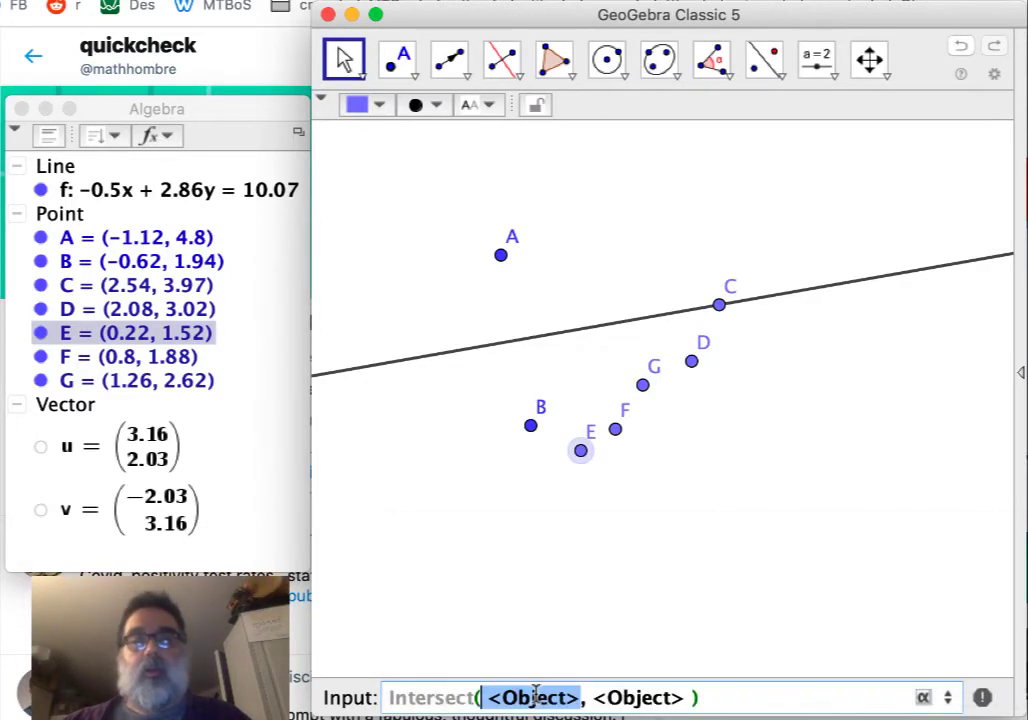
pyautogui.write('Segmen')
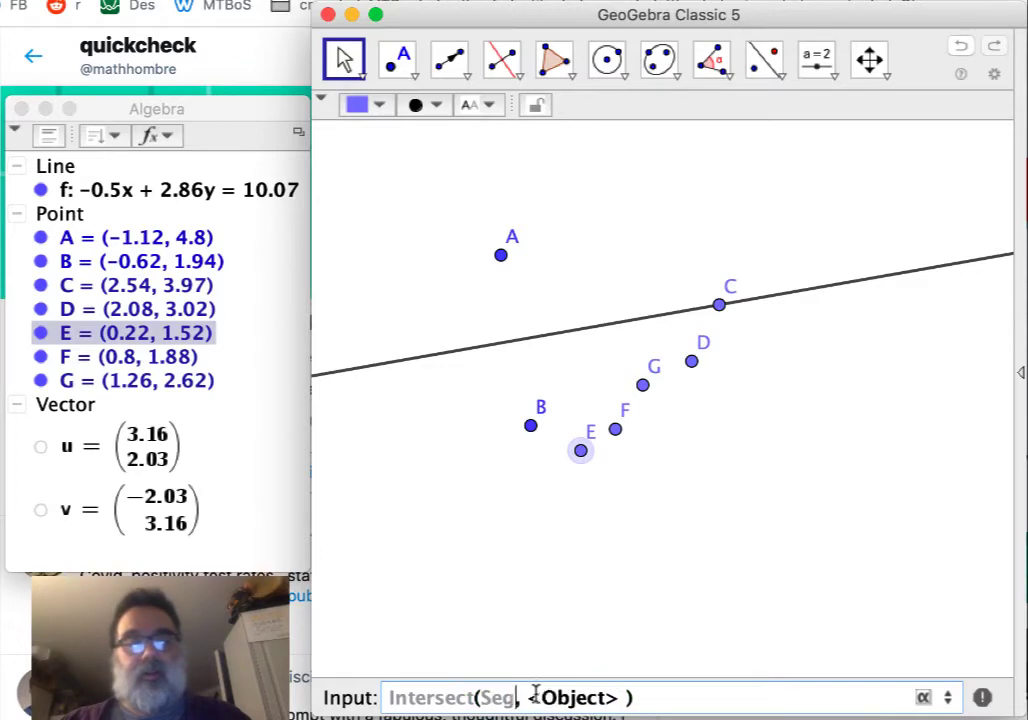
pyautogui.press('Return')
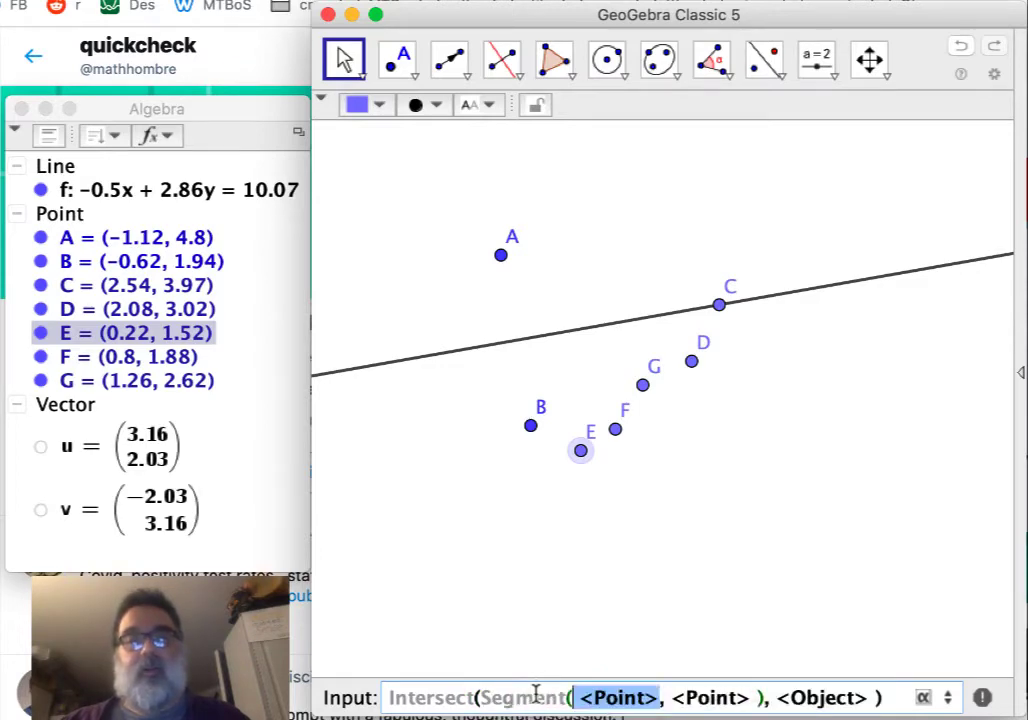
pyautogui.write('A')
pyautogui.press('Tab')
pyautogui.write('B')
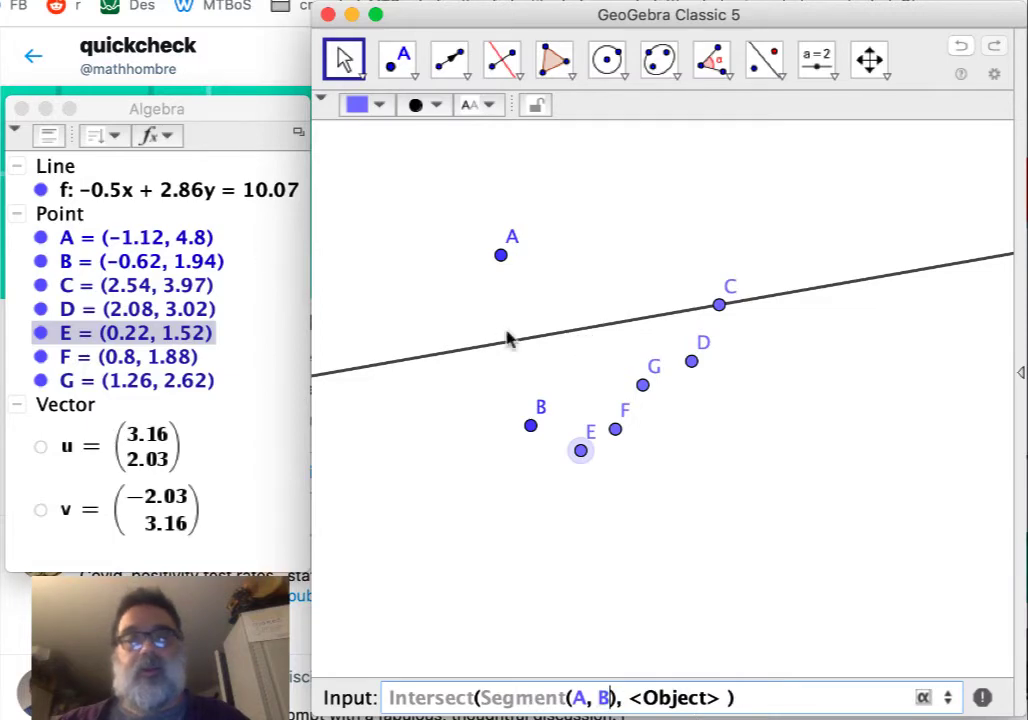
pyautogui.click(688, 698)
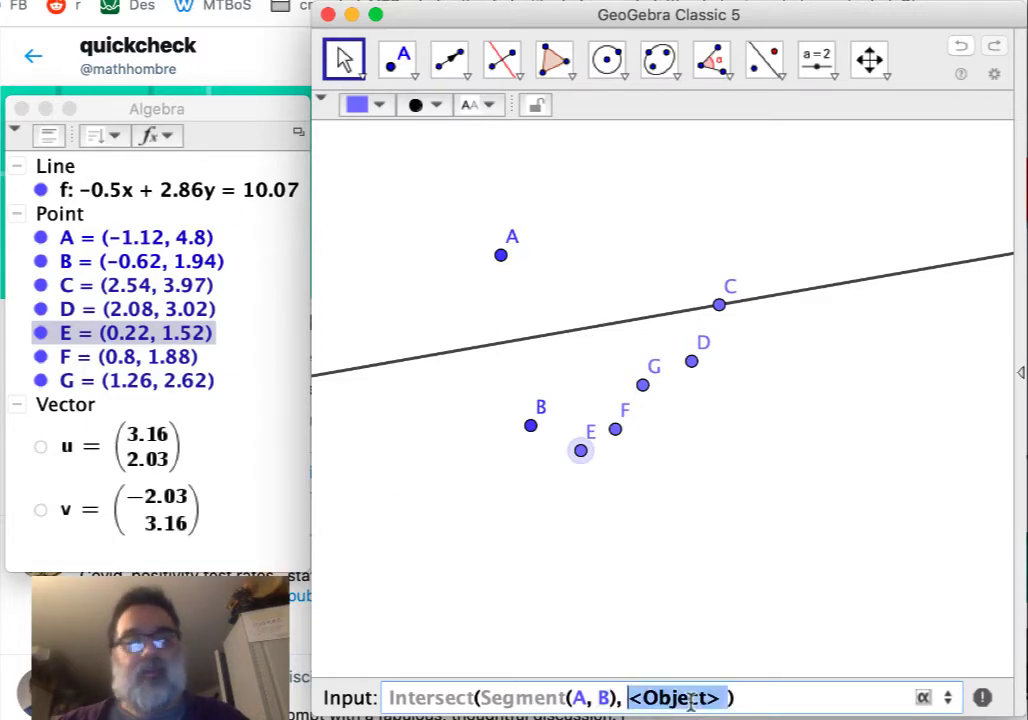
pyautogui.write('f')
pyautogui.press('Return')
# Construct the perpendicular bisector of points H and C
pyautogui.click(521, 80)
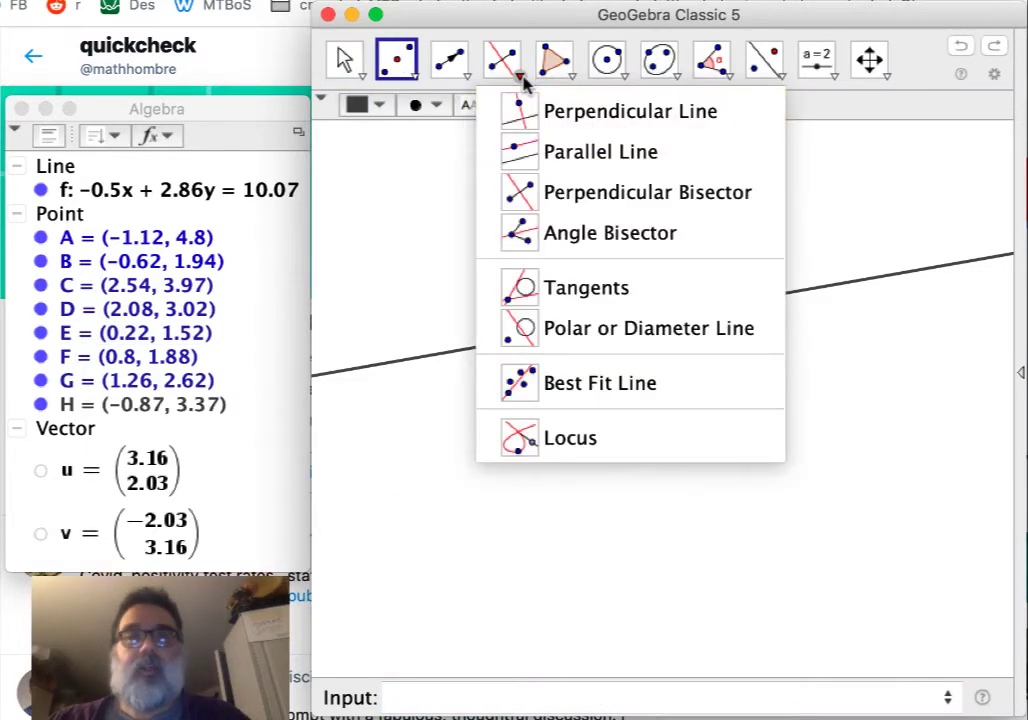
pyautogui.click(553, 194)
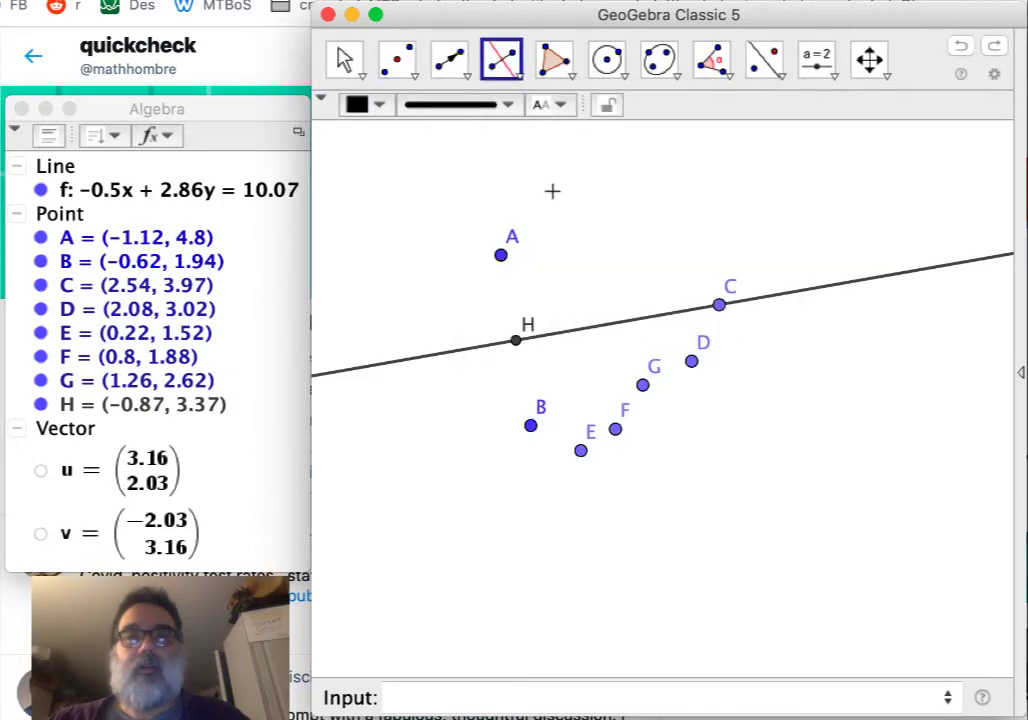
pyautogui.click(515, 340)
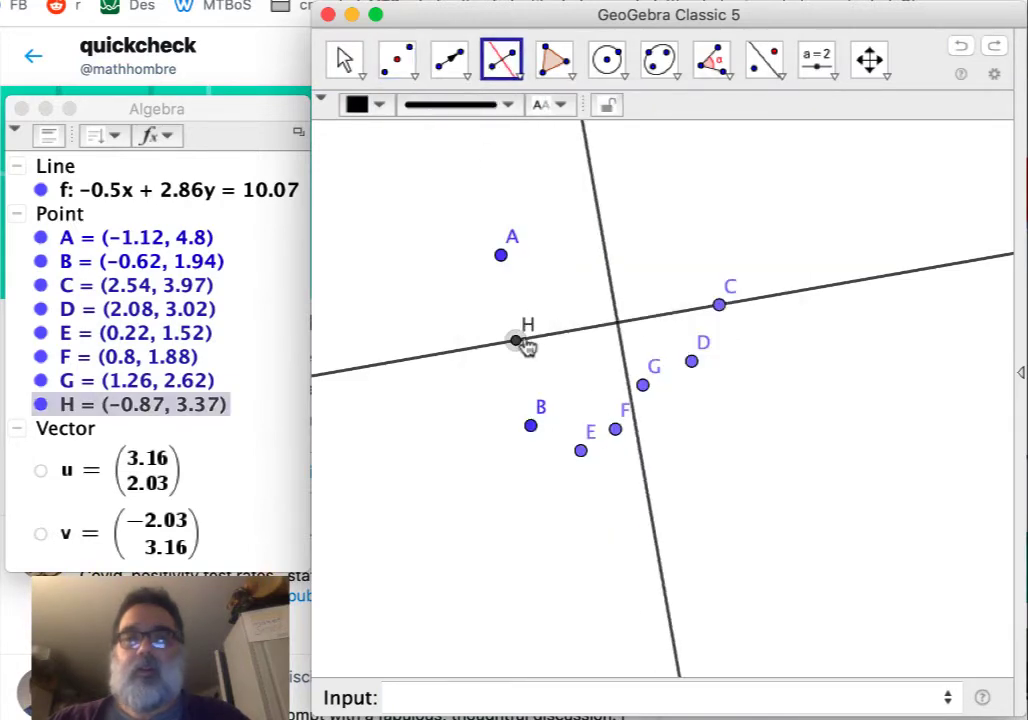
pyautogui.click(719, 304)
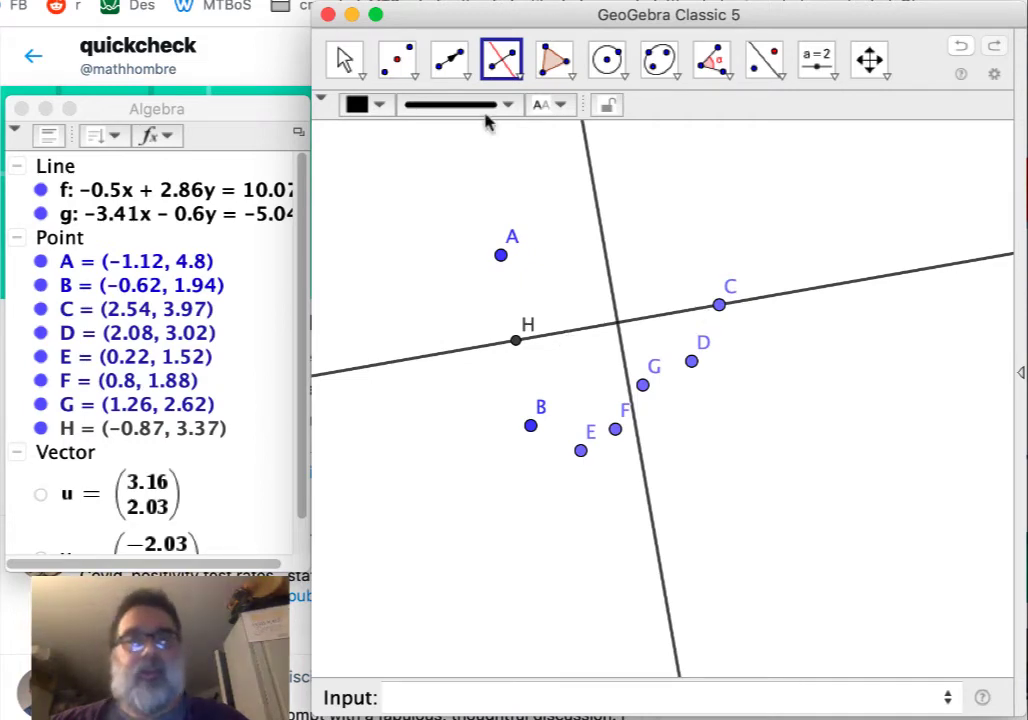
# Draw a vector from point H to point A
pyautogui.click(449, 58)
pyautogui.click(499, 118)
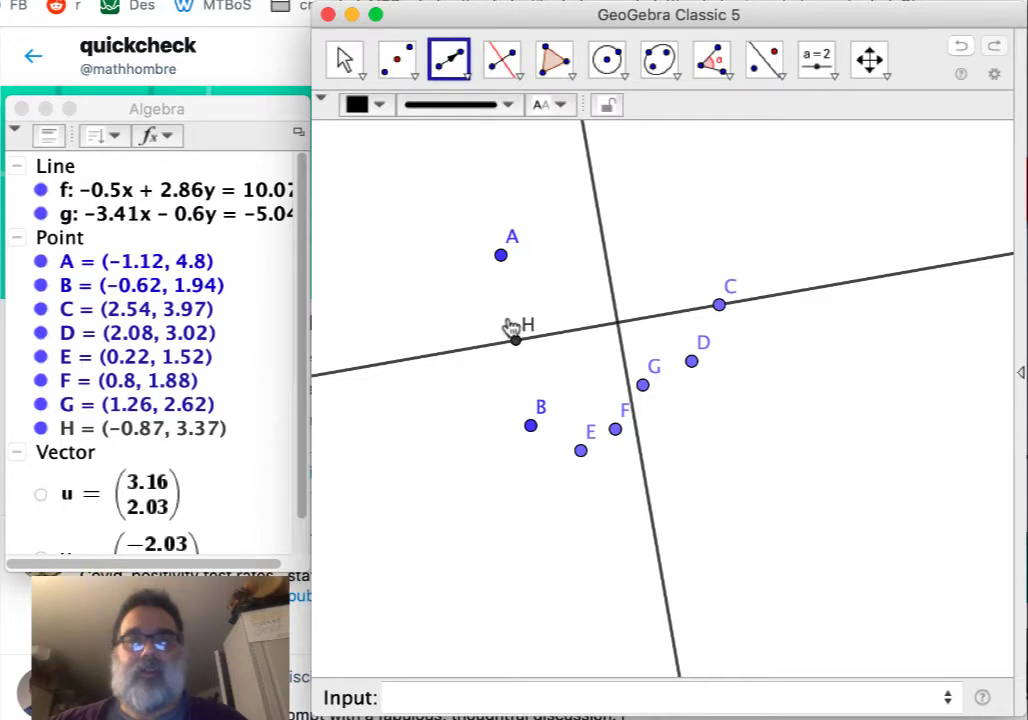
pyautogui.click(514, 337)
pyautogui.click(502, 256)
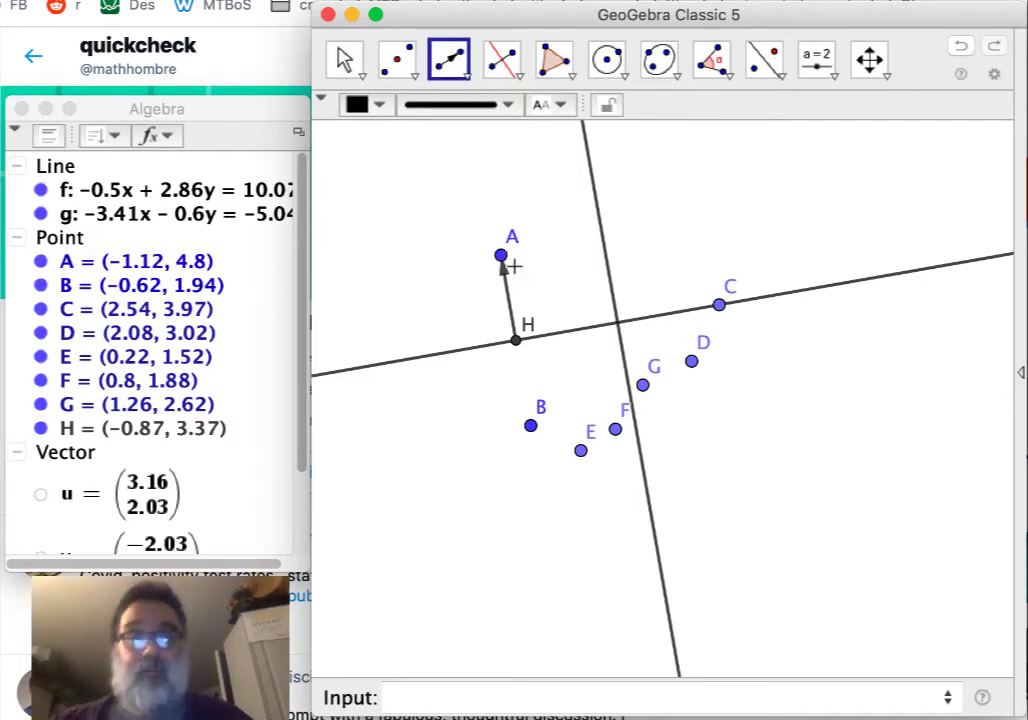
# Draw a segment from point B to point C
pyautogui.click(467, 82)
pyautogui.click(469, 147)
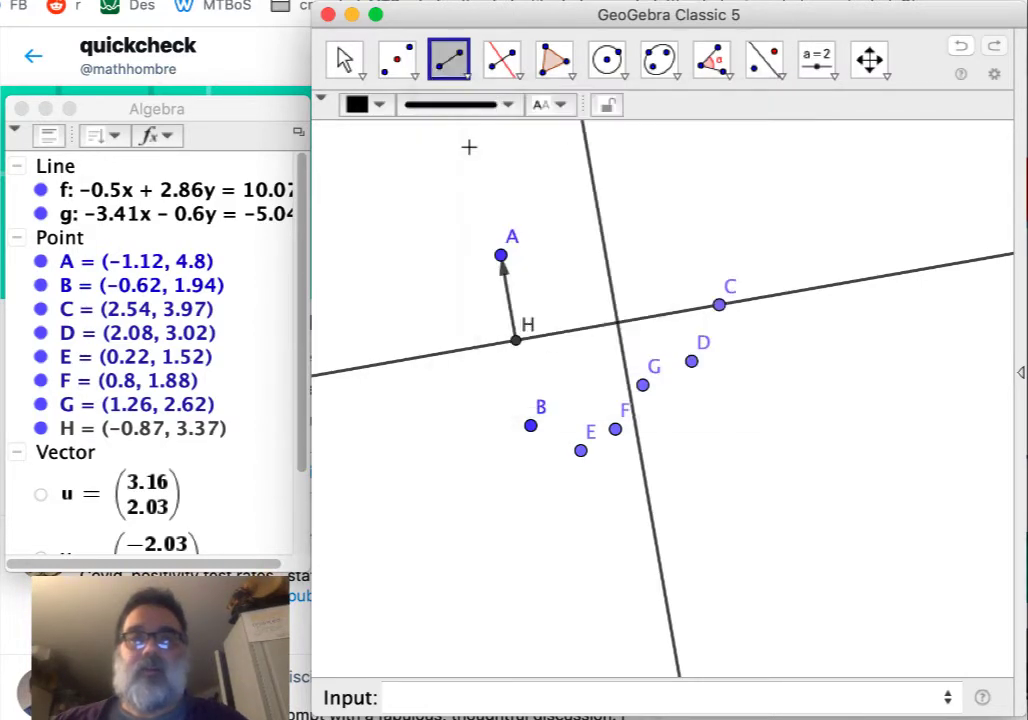
pyautogui.click(531, 425)
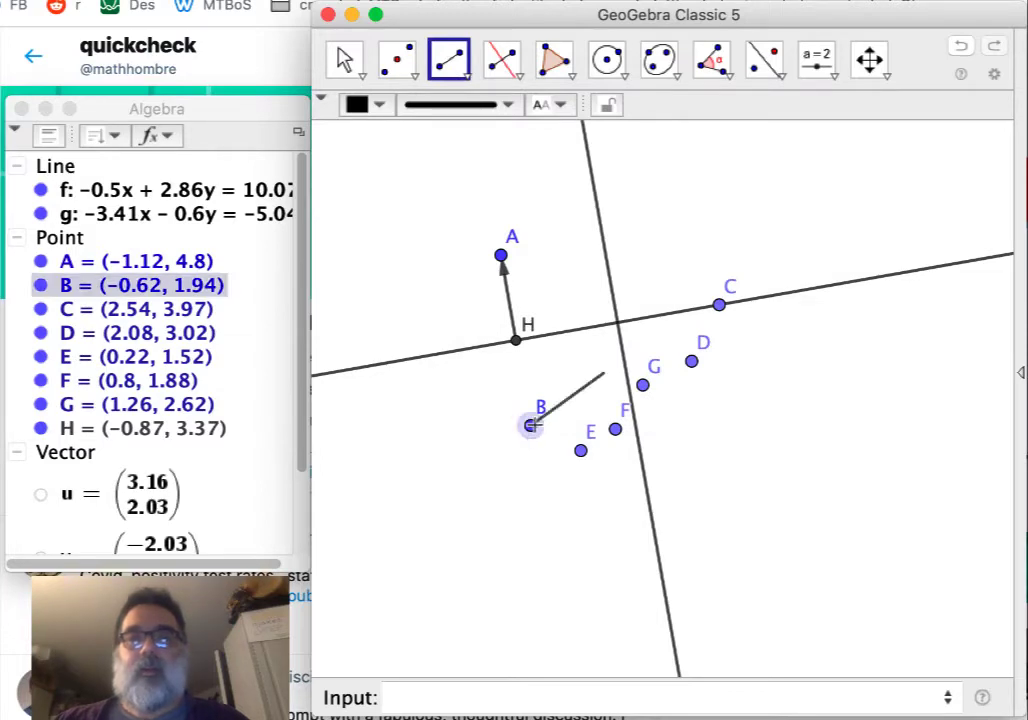
pyautogui.click(719, 304)
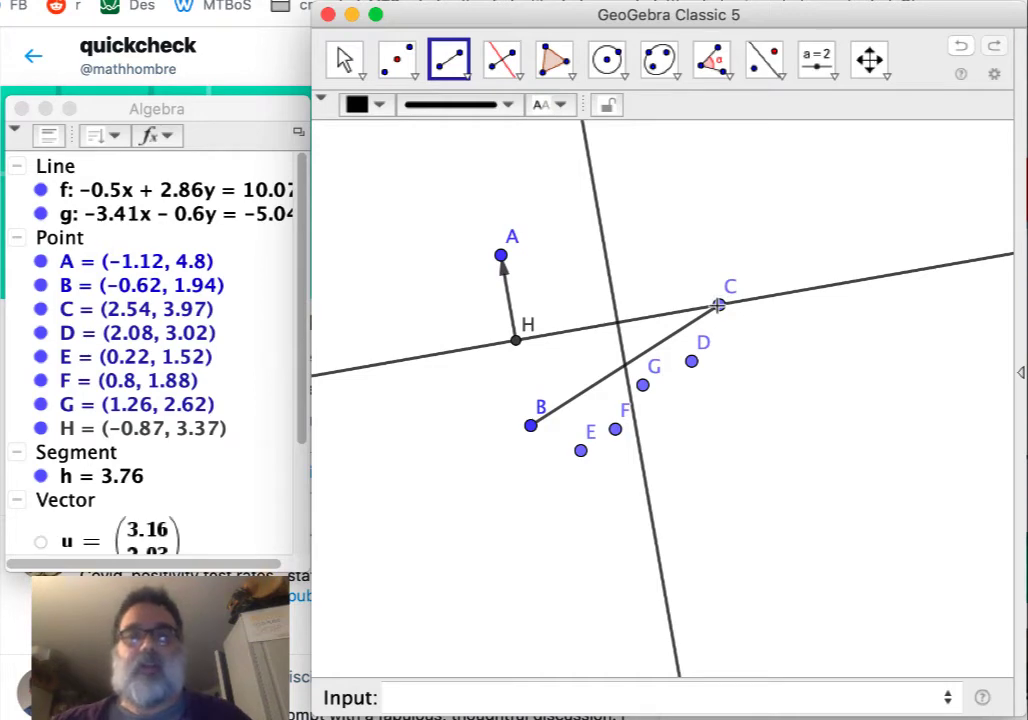
# Write the command Reflect(h, g) to reflect segment h across line g, leaving it unexecuted
pyautogui.click(486, 702)
pyautogui.write('Ref')
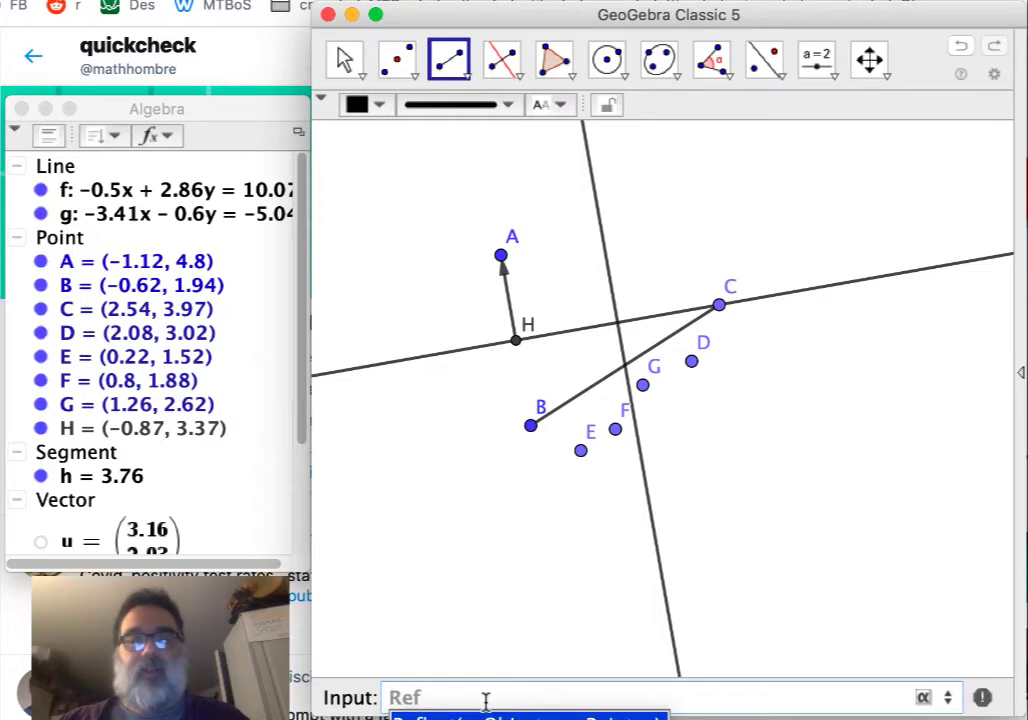
pyautogui.press('Return')
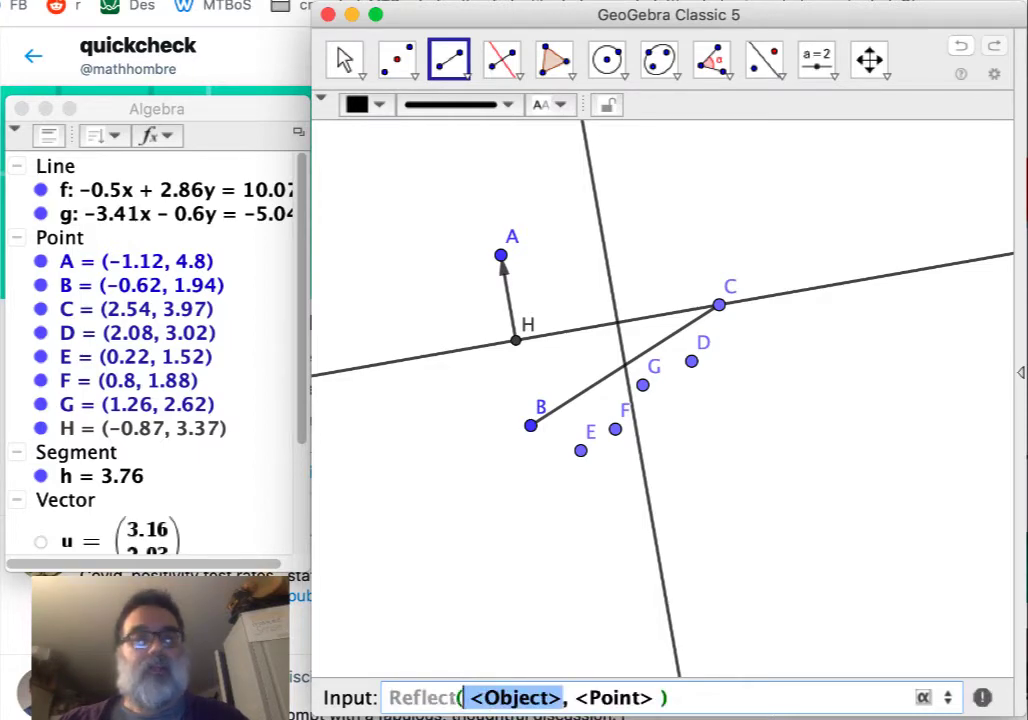
pyautogui.write('h')
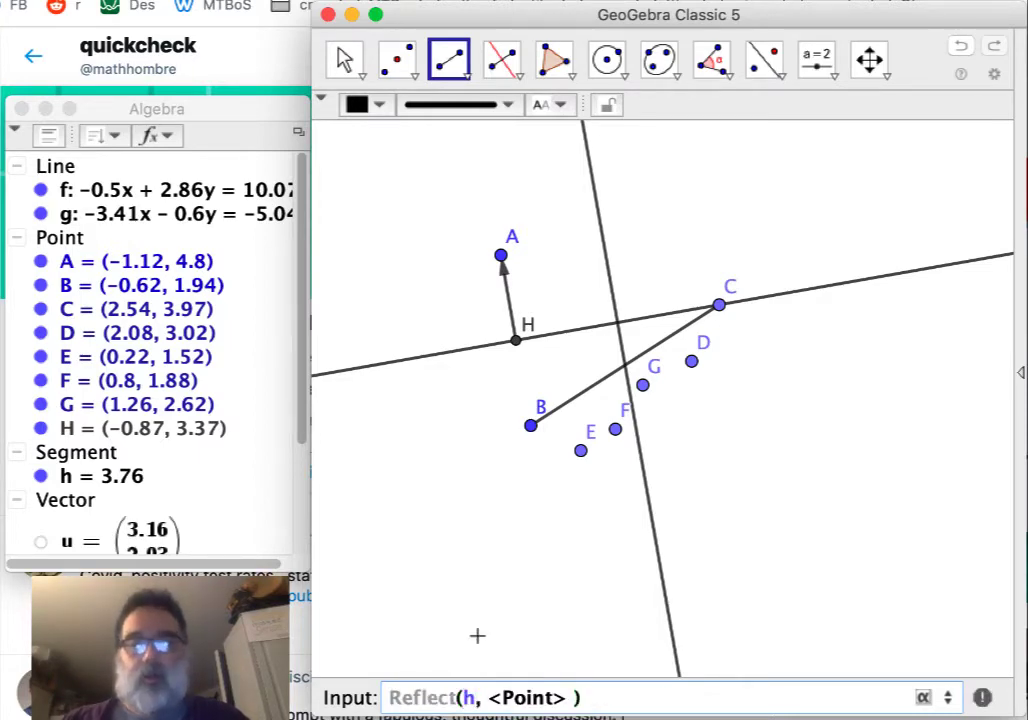
pyautogui.press('Tab')
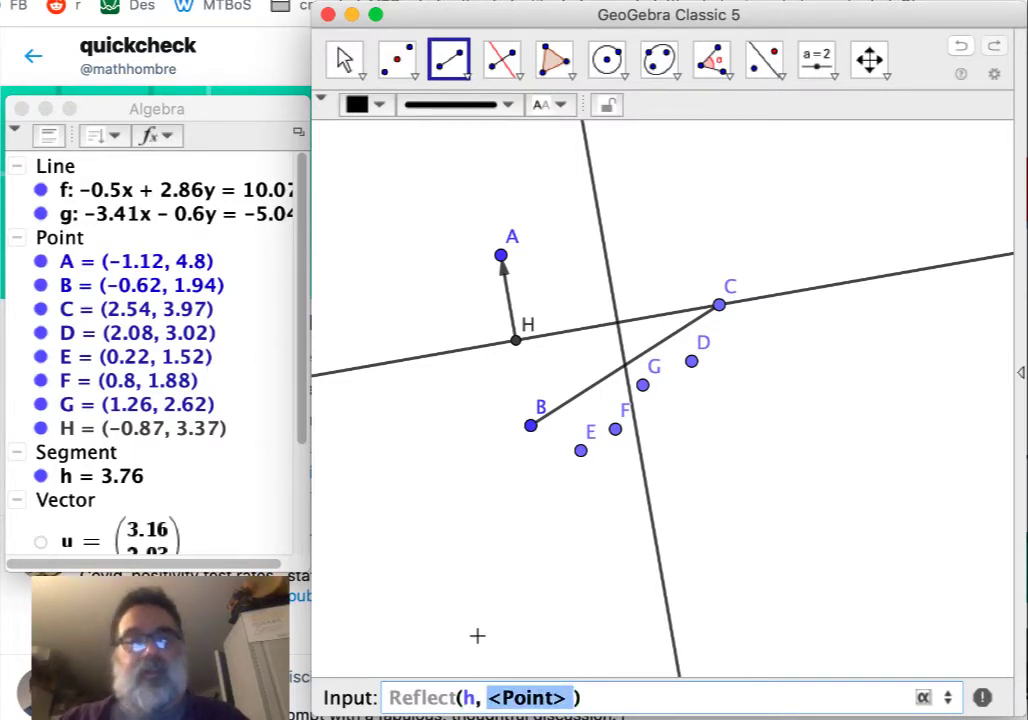
pyautogui.write('g')
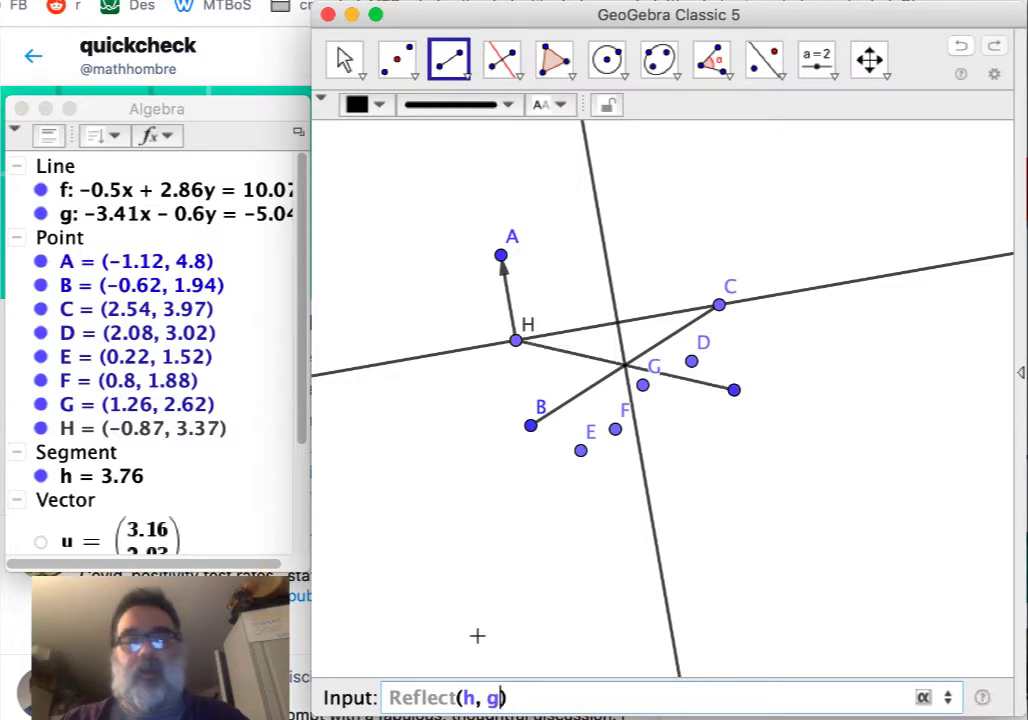
# Extend the reflection command to Translate(Reflect(h, g),w) and execute it to map the segment from B to C
pyautogui.press('Left')
pyautogui.press('Left')
pyautogui.press('Left')
pyautogui.press('Left')
pyautogui.press('Left')
pyautogui.press('Left')
pyautogui.press('Left')
pyautogui.press('Left')
pyautogui.press('Left')
pyautogui.press('Left')
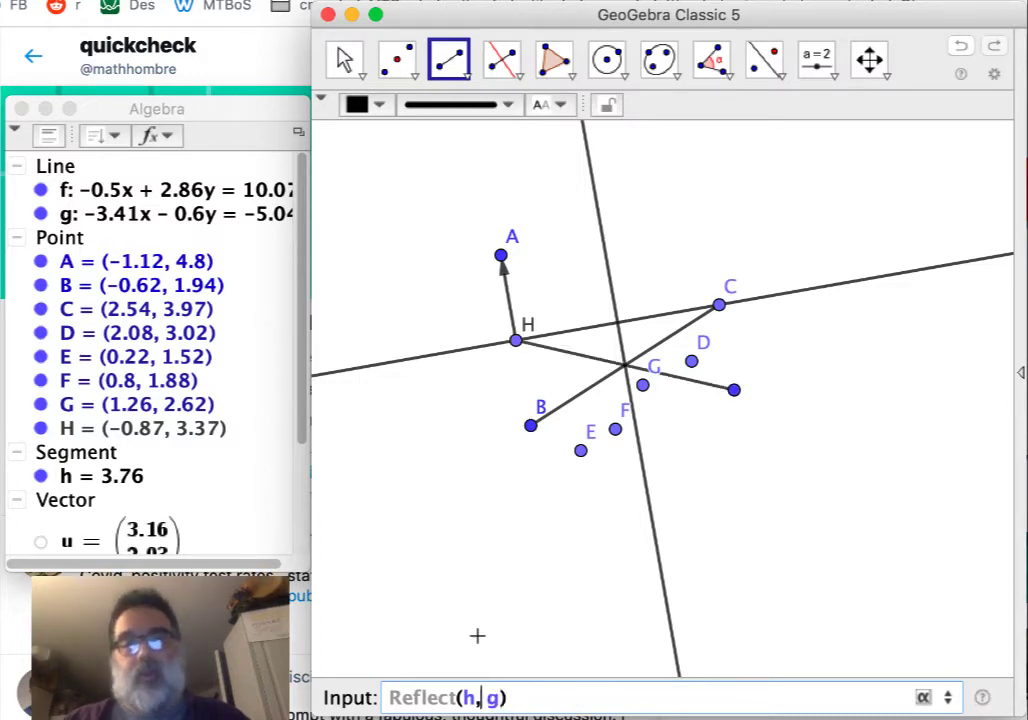
pyautogui.press('Left')
pyautogui.press('Left')
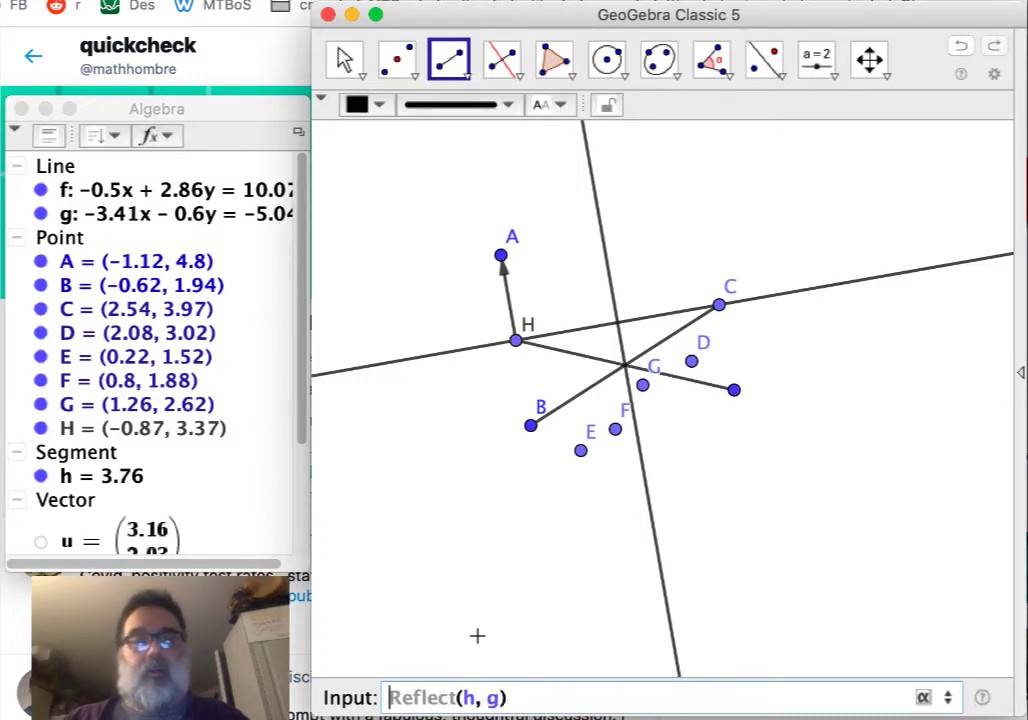
pyautogui.write('Trans')
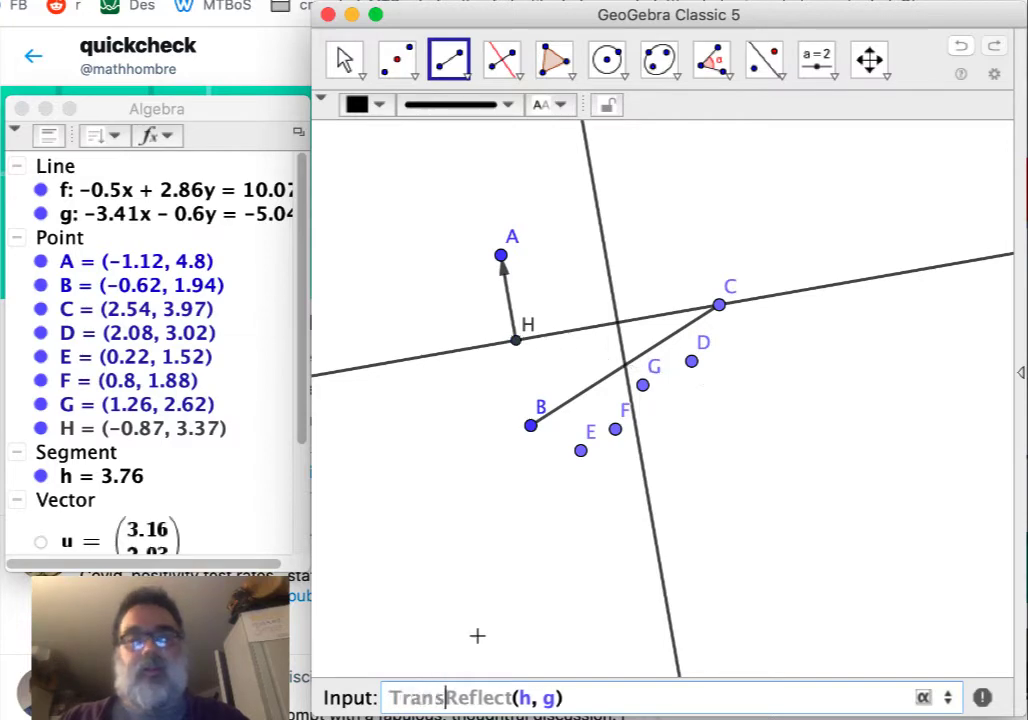
pyautogui.write('late(')
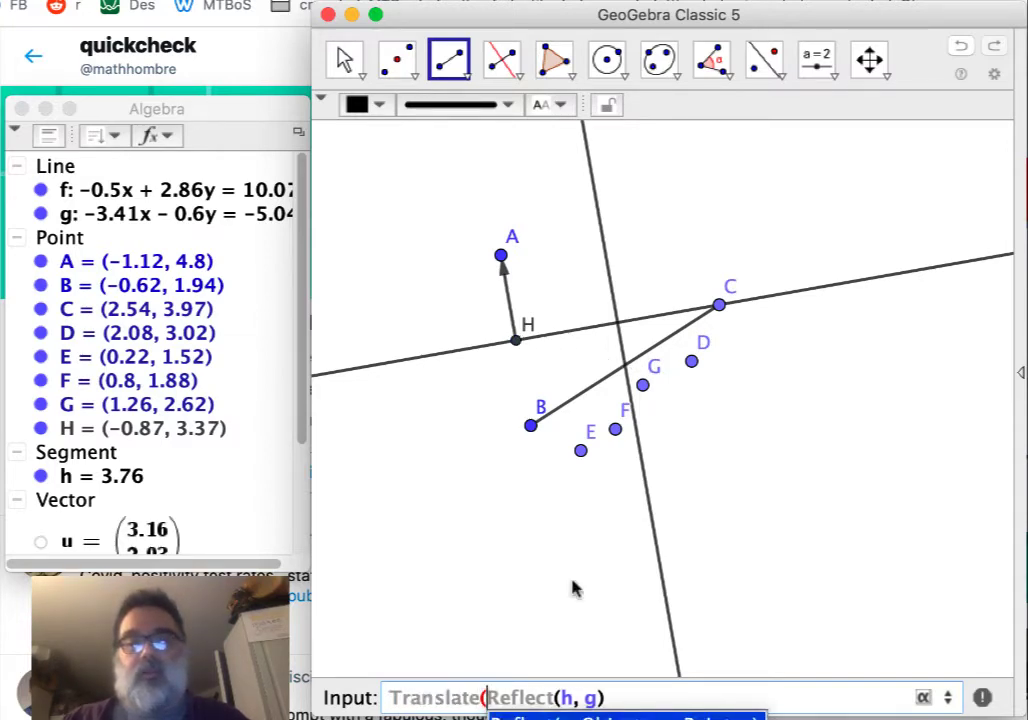
pyautogui.click(626, 688)
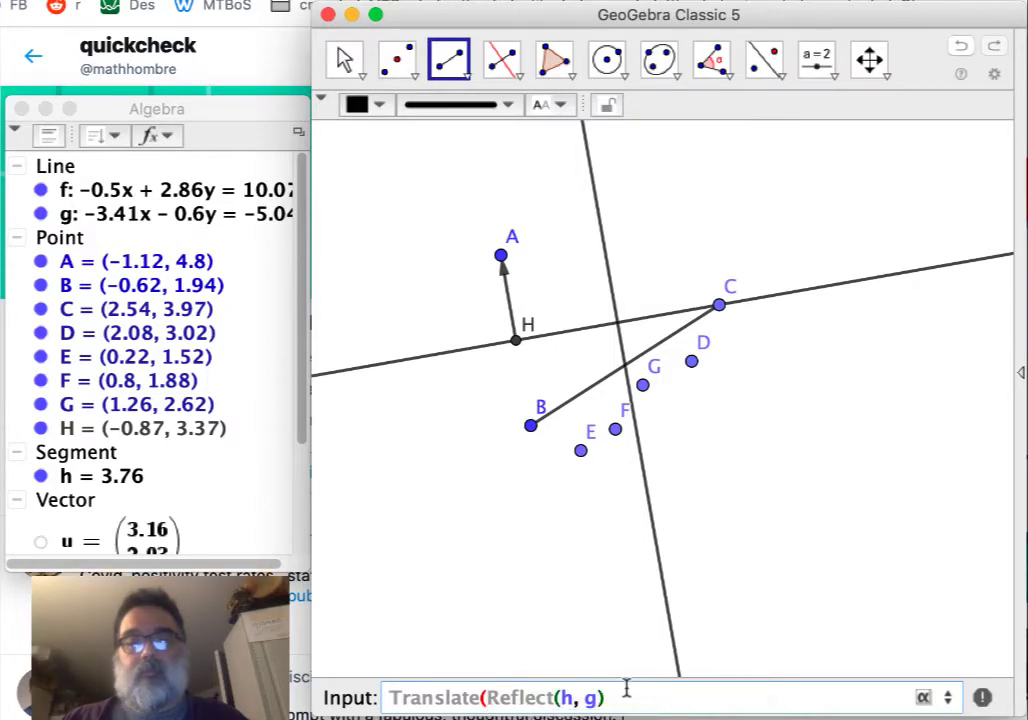
pyautogui.write(',')
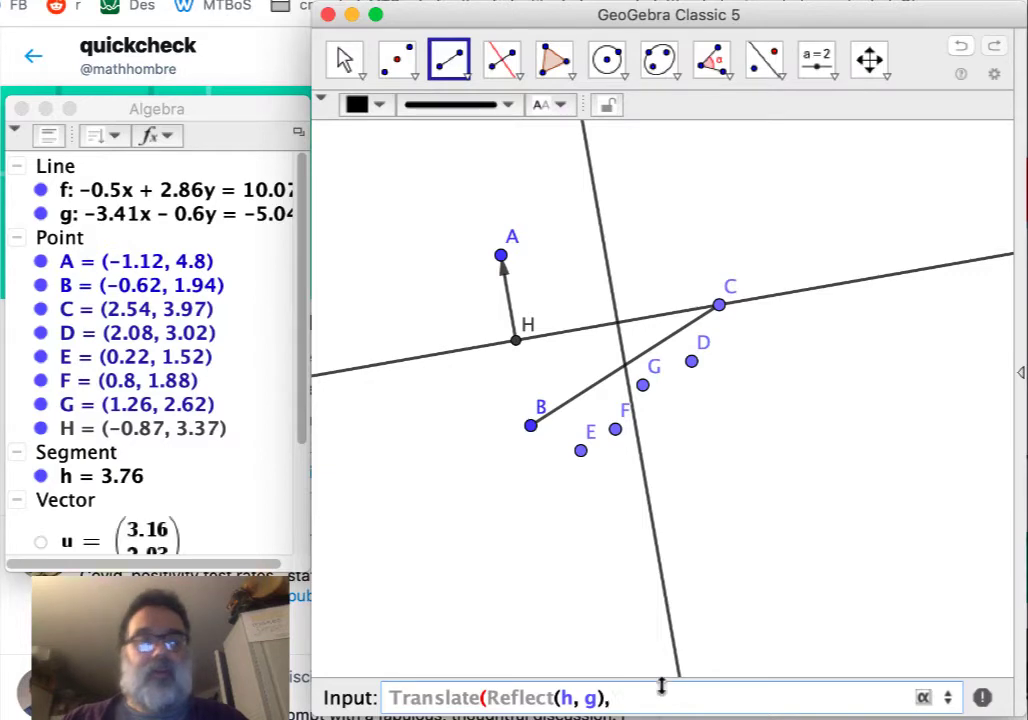
pyautogui.scroll(-3, 86, 466)
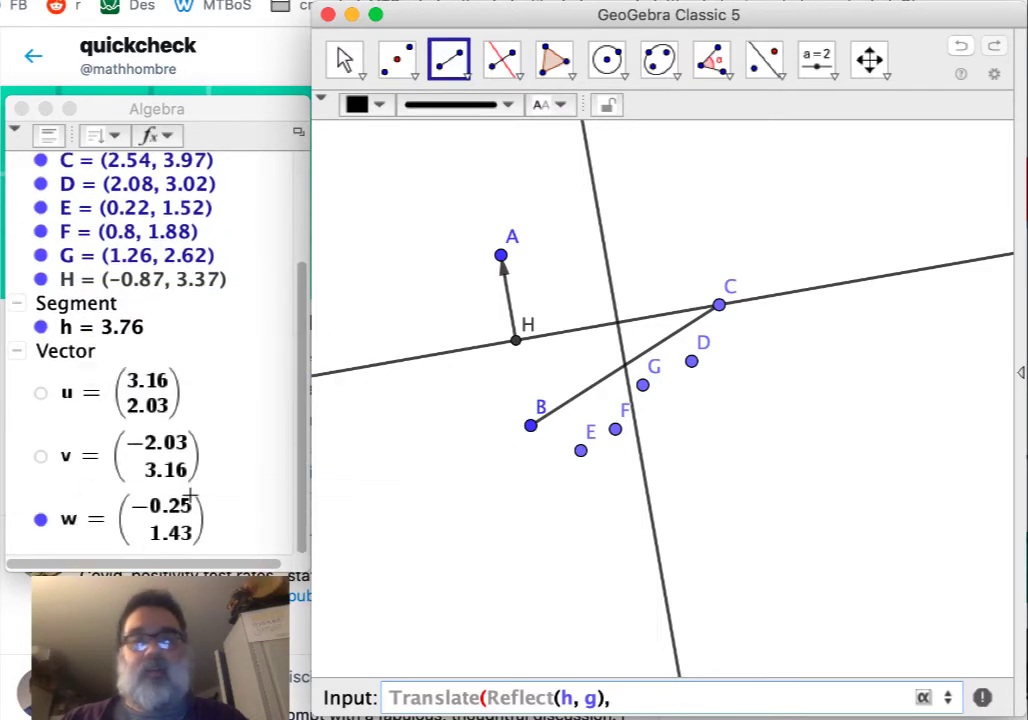
pyautogui.write('w)')
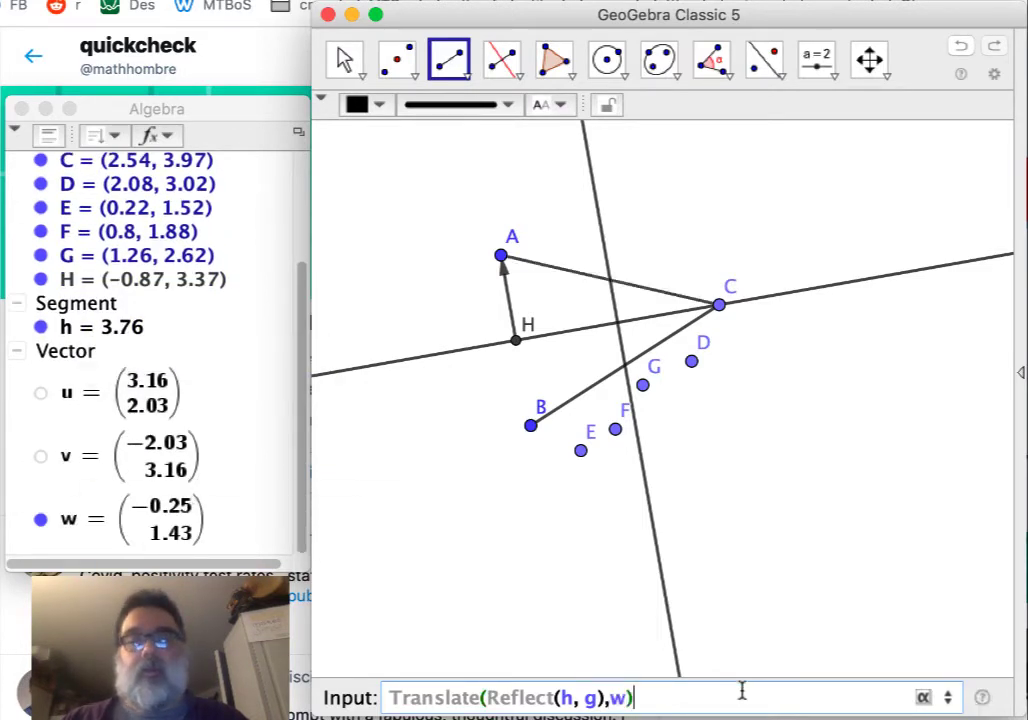
pyautogui.press('Return')
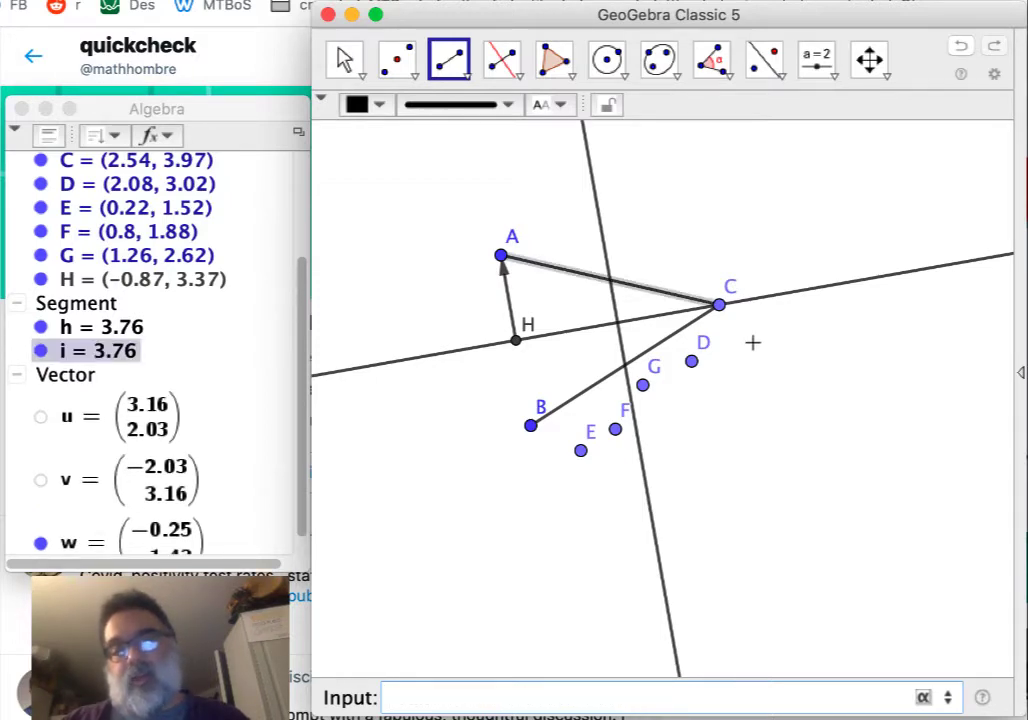
# Undo the mapped segment and the original segment between points B and C
pyautogui.click(961, 50)
pyautogui.click(961, 50)
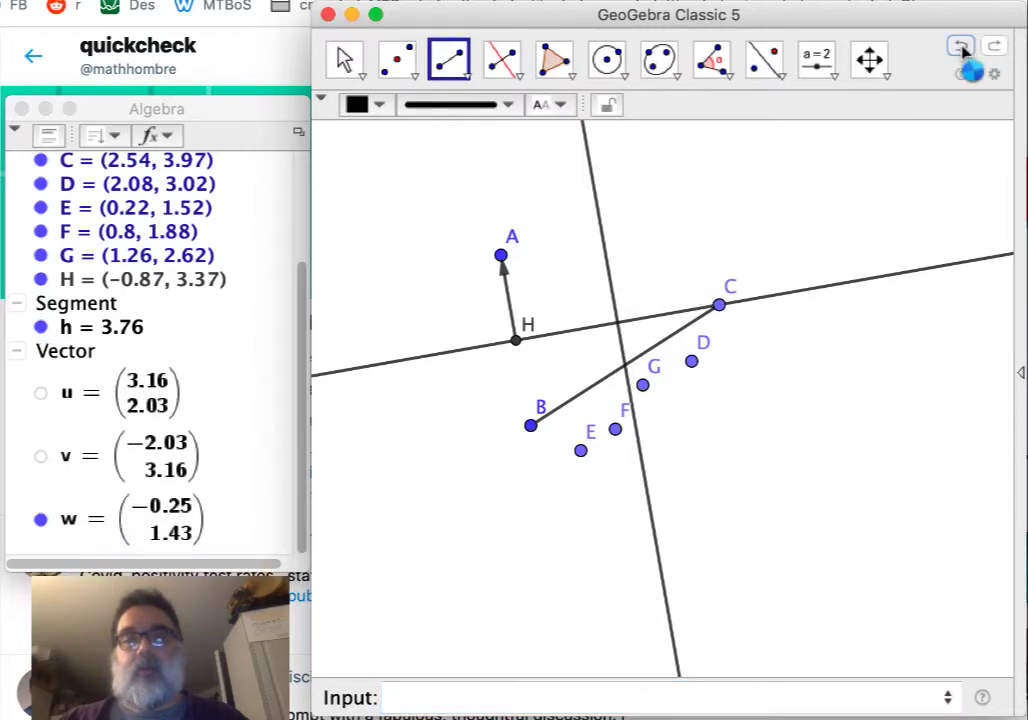
# Reuse the earlier command with point D, executing Translate(Reflect(D, g),w) to create the image of D
pyautogui.click(587, 691)
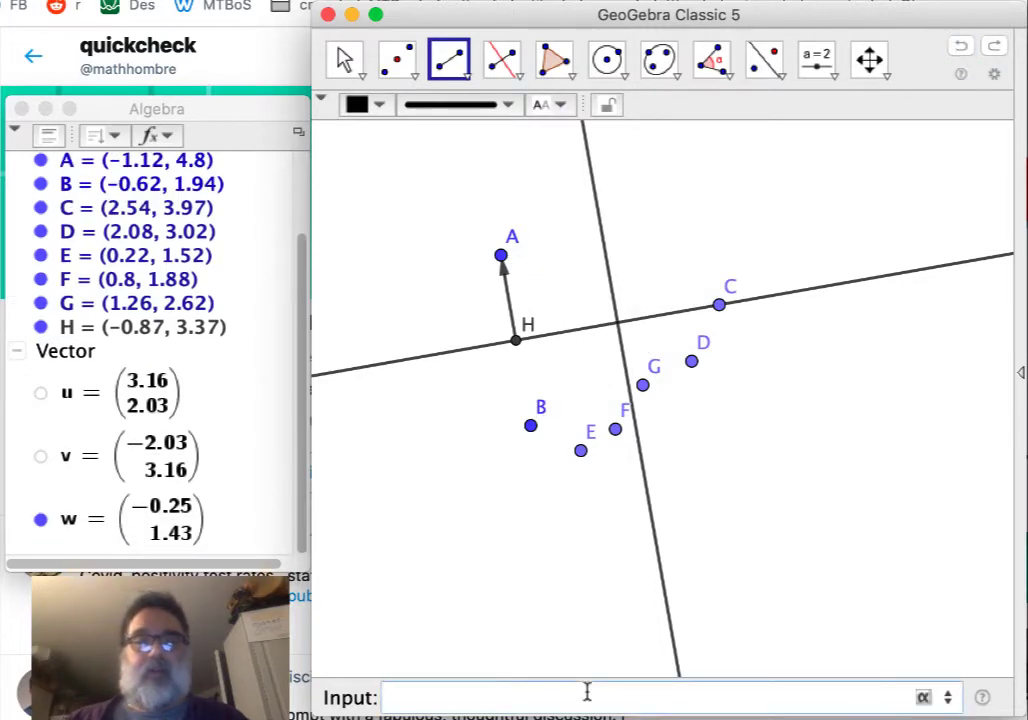
pyautogui.press('Up')
pyautogui.press('Right')
pyautogui.press('Right')
pyautogui.press('Right')
pyautogui.press('Right')
pyautogui.press('Right')
pyautogui.press('Right')
pyautogui.press('Right')
pyautogui.press('Right')
pyautogui.press('Right')
pyautogui.press('Right')
pyautogui.press('Right')
pyautogui.press('Right')
pyautogui.press('Right')
pyautogui.press('Right')
pyautogui.press('Right')
pyautogui.press('Right')
pyautogui.press('Right')
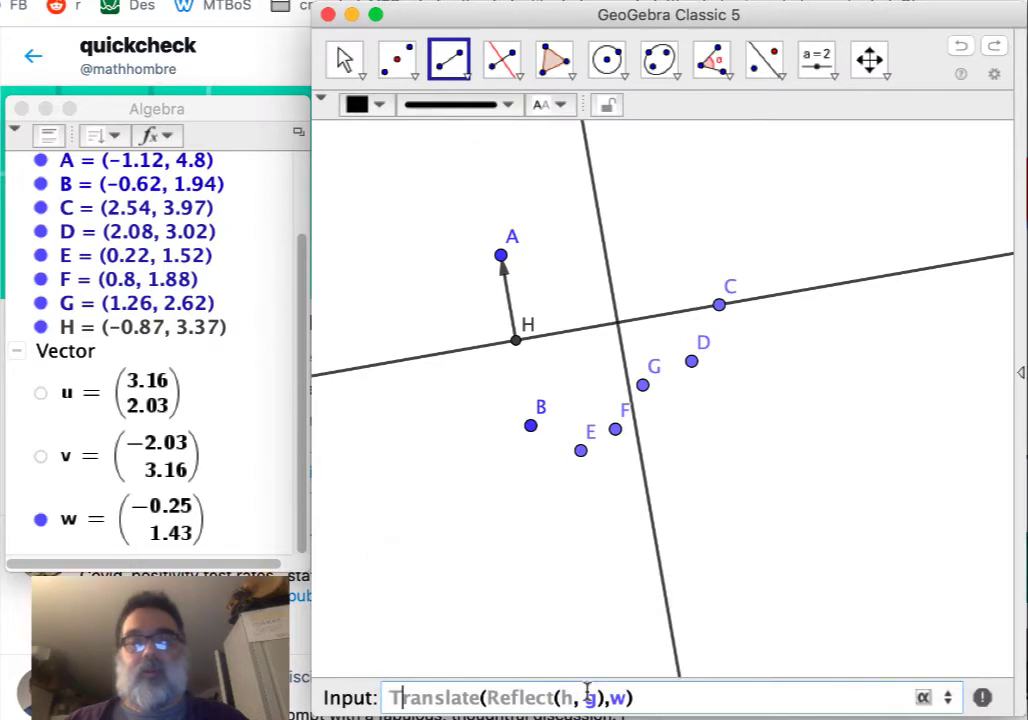
pyautogui.press('Right')
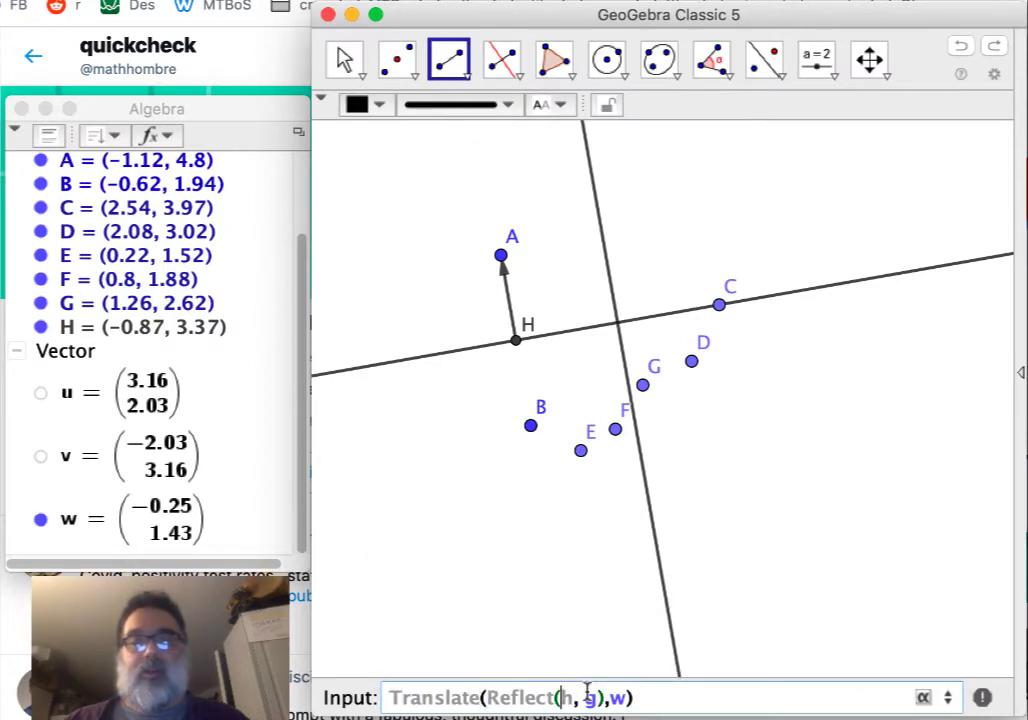
pyautogui.press('Right')
pyautogui.press('BackSpace')
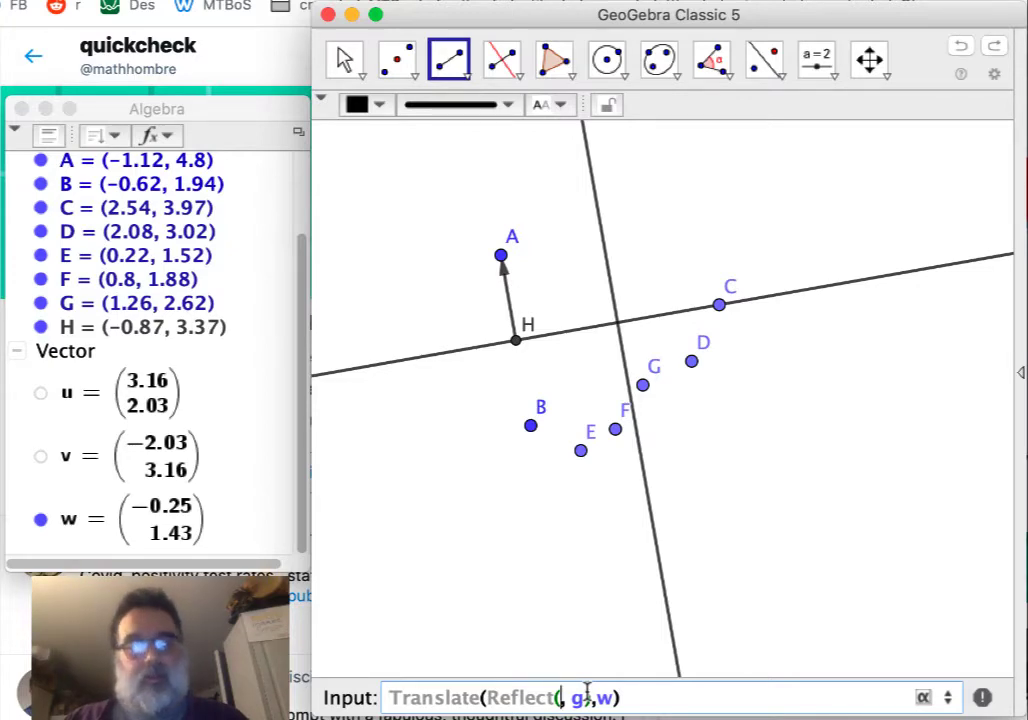
pyautogui.write('D')
pyautogui.press('Return')
# Create the image of point E by executing Translate(Reflect(E, g),w)
pyautogui.press('Up')
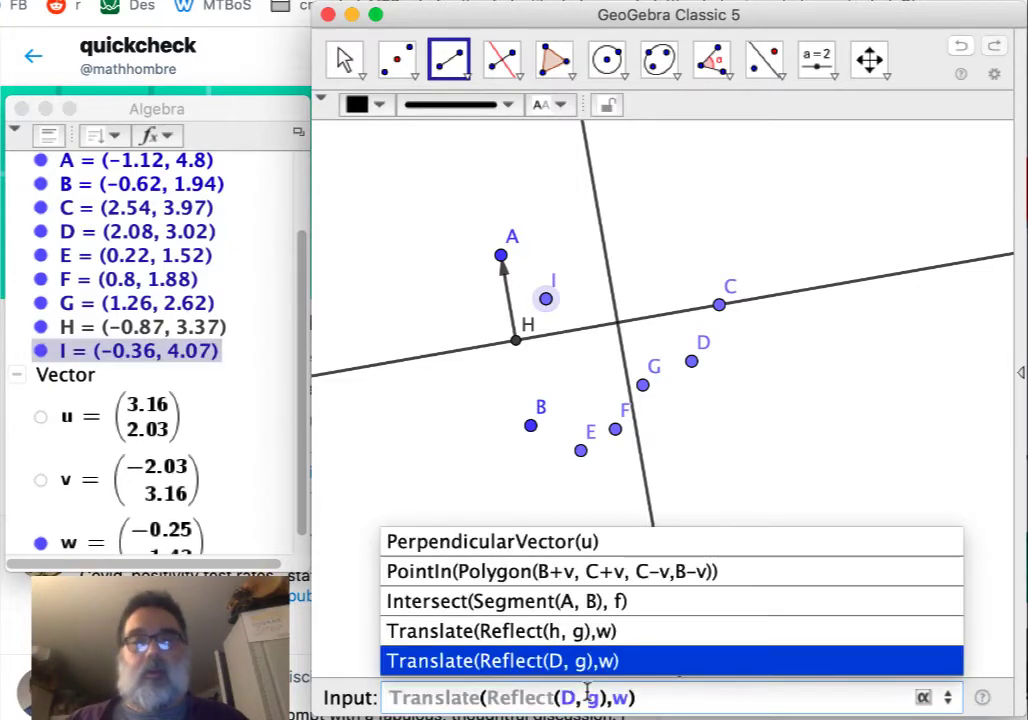
pyautogui.press('Right')
pyautogui.press('Right')
pyautogui.press('Right')
pyautogui.press('Right')
pyautogui.press('Right')
pyautogui.press('BackSpace')
pyautogui.write('E')
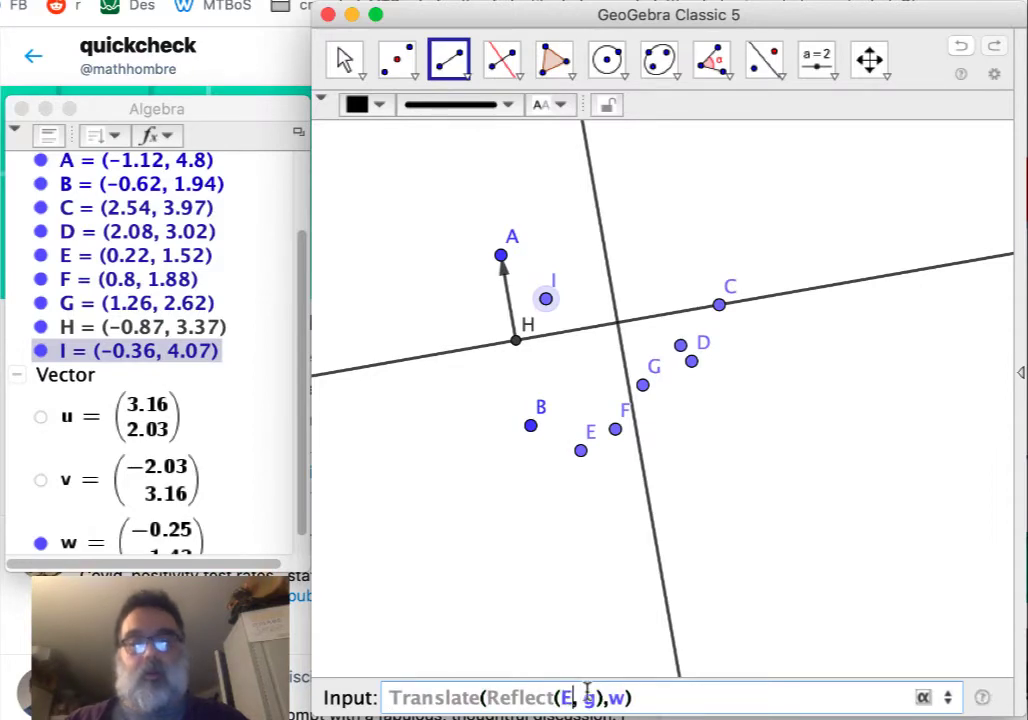
pyautogui.press('Return')
# Create the image of point F by executing Translate(Reflect(F, g),w)
pyautogui.press('Up')
pyautogui.press('Return')
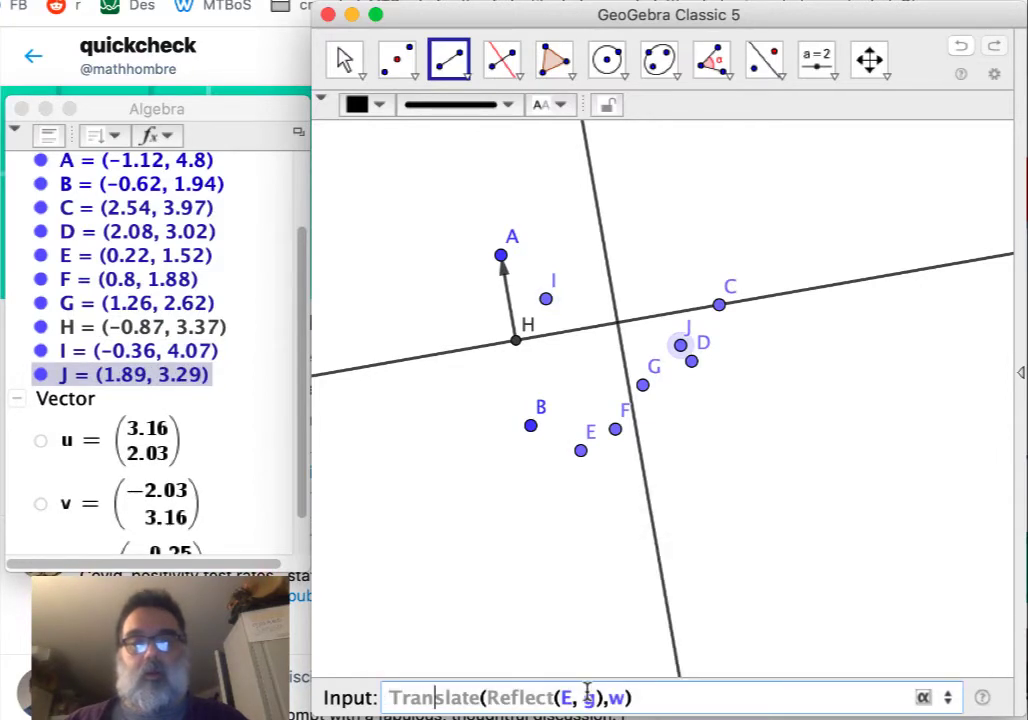
pyautogui.press('BackSpace')
pyautogui.write('F')
pyautogui.press('Return')
# Create the image of point G by executing Translate(Reflect(G, g),w)
pyautogui.press('Up')
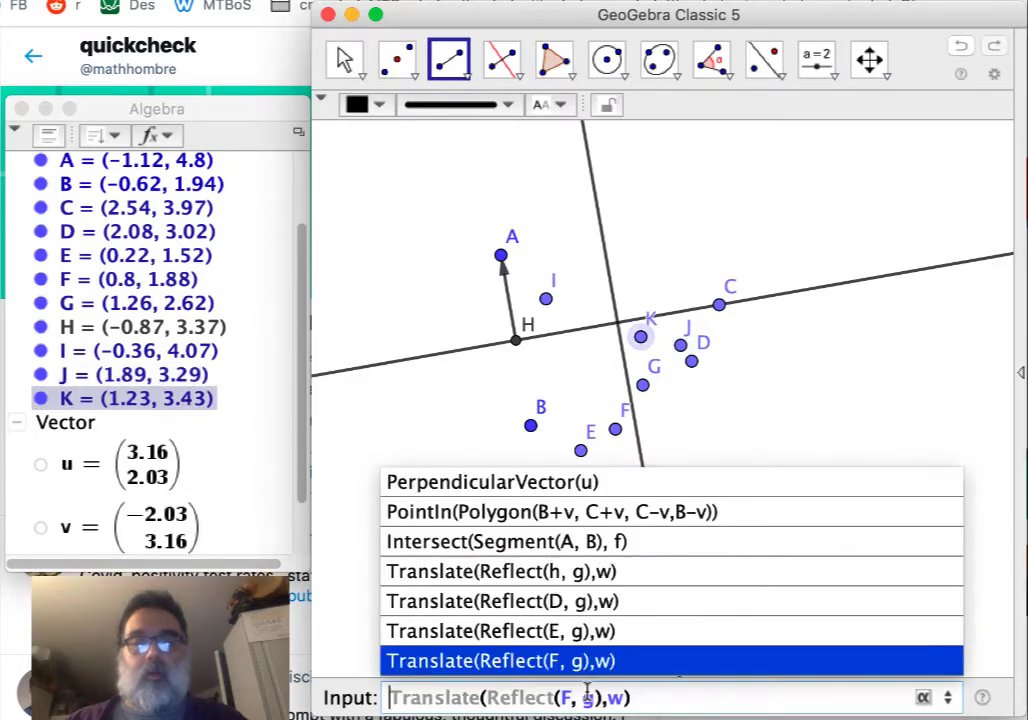
pyautogui.press('Return')
pyautogui.press('Right')
pyautogui.press('Right')
pyautogui.press('Right')
pyautogui.press('Right')
pyautogui.press('Right')
pyautogui.press('Right')
pyautogui.press('Right')
pyautogui.press('Right')
pyautogui.press('Right')
pyautogui.press('Right')
pyautogui.press('Right')
pyautogui.press('Right')
pyautogui.press('Right')
pyautogui.press('Right')
pyautogui.press('Right')
pyautogui.press('Right')
pyautogui.press('Right')
pyautogui.press('Right')
pyautogui.press('BackSpace')
pyautogui.write('G')
pyautogui.press('Return')
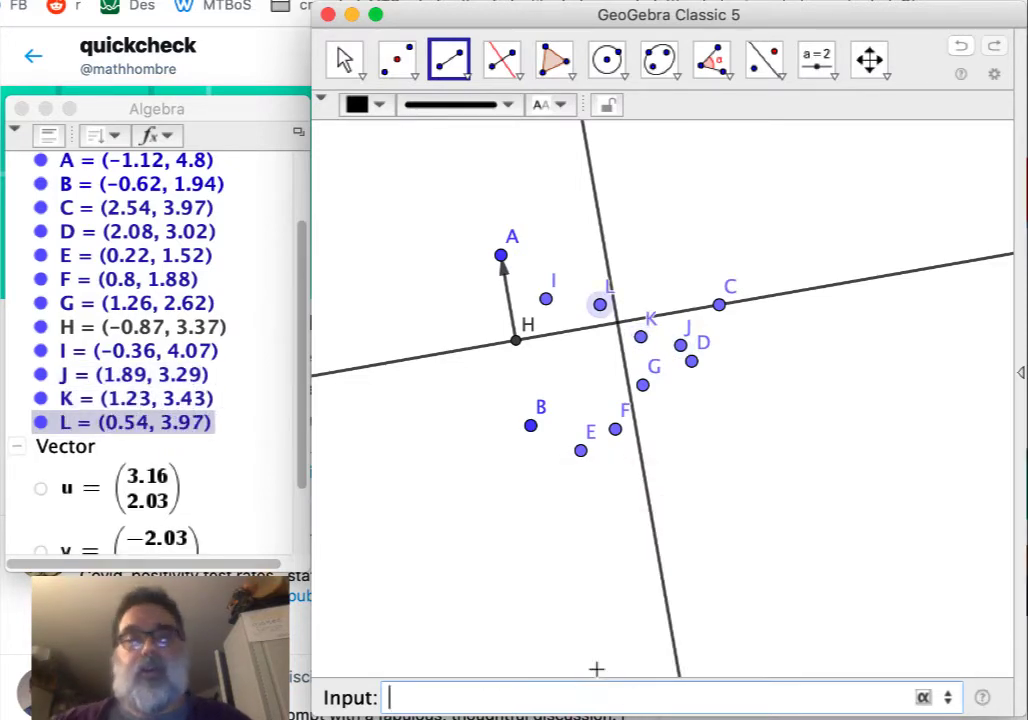
# Spread D, E, F and G in order from B to C, at about (-0.02, 2.2), (0.56, 2.5), (1.14, 3.06) and (1.96, 3.48)
pyautogui.click(343, 59)
pyautogui.moveTo(691, 362)
pyautogui.mouseDown()
pyautogui.moveTo(561, 408)
pyautogui.moveTo(601, 380)
pyautogui.moveTo(601, 395)
pyautogui.moveTo(637, 360)
pyautogui.moveTo(645, 388)
pyautogui.moveTo(684, 339)
pyautogui.mouseUp()
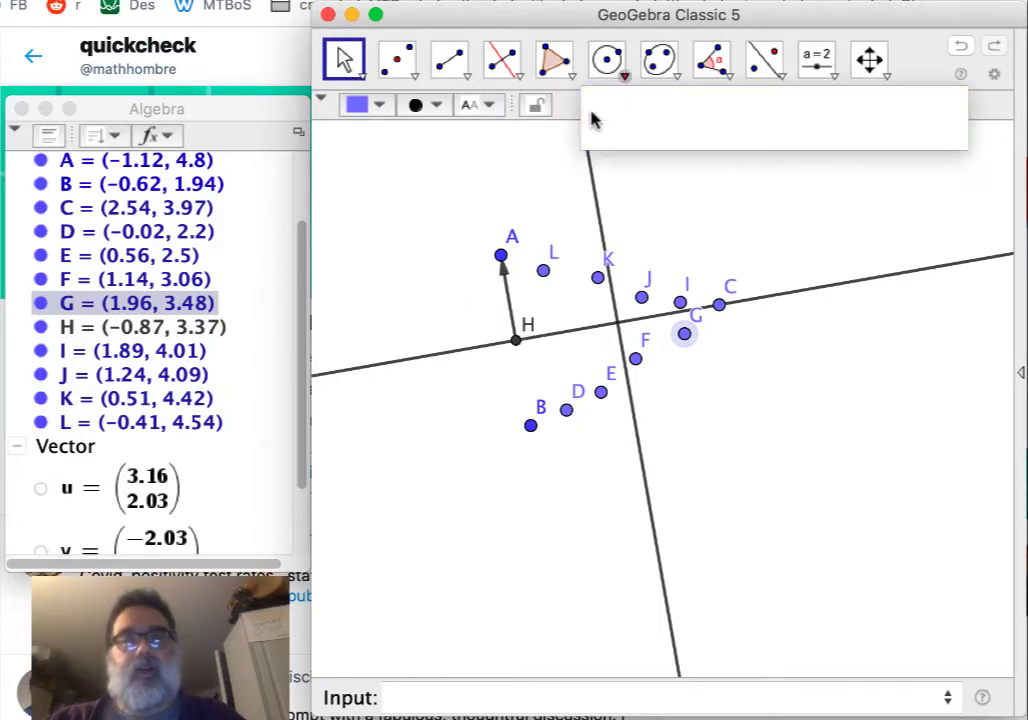
# Create a point with PointIn(Circle(H, A)) and move it just below A, to about (-1.36, 4.3)
pyautogui.click(480, 686)
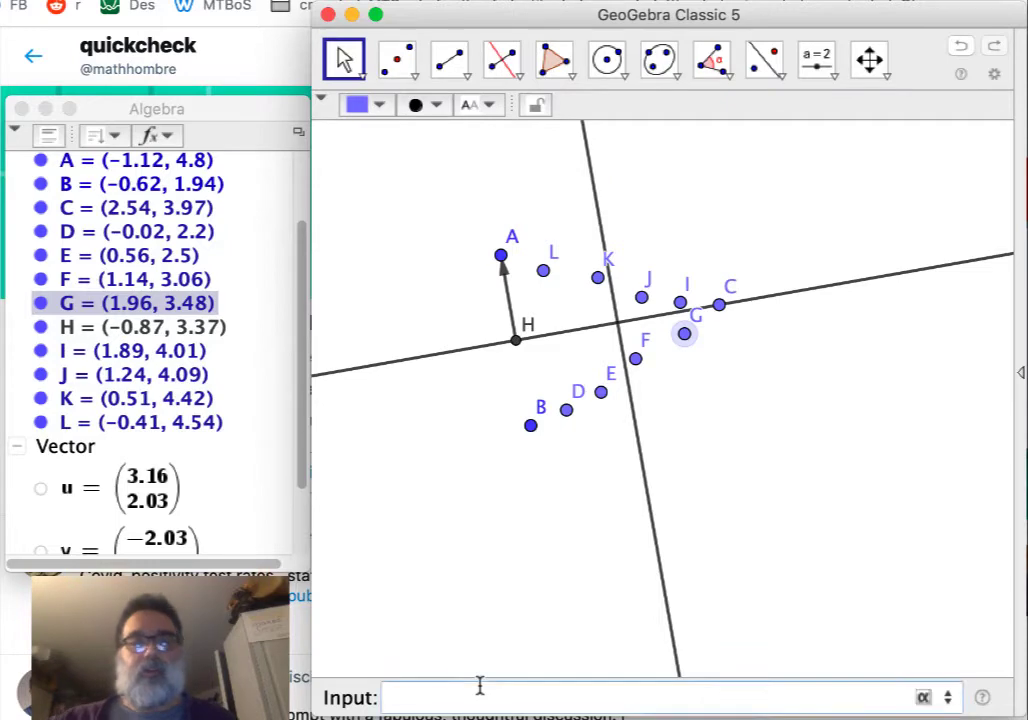
pyautogui.write('PointIn')
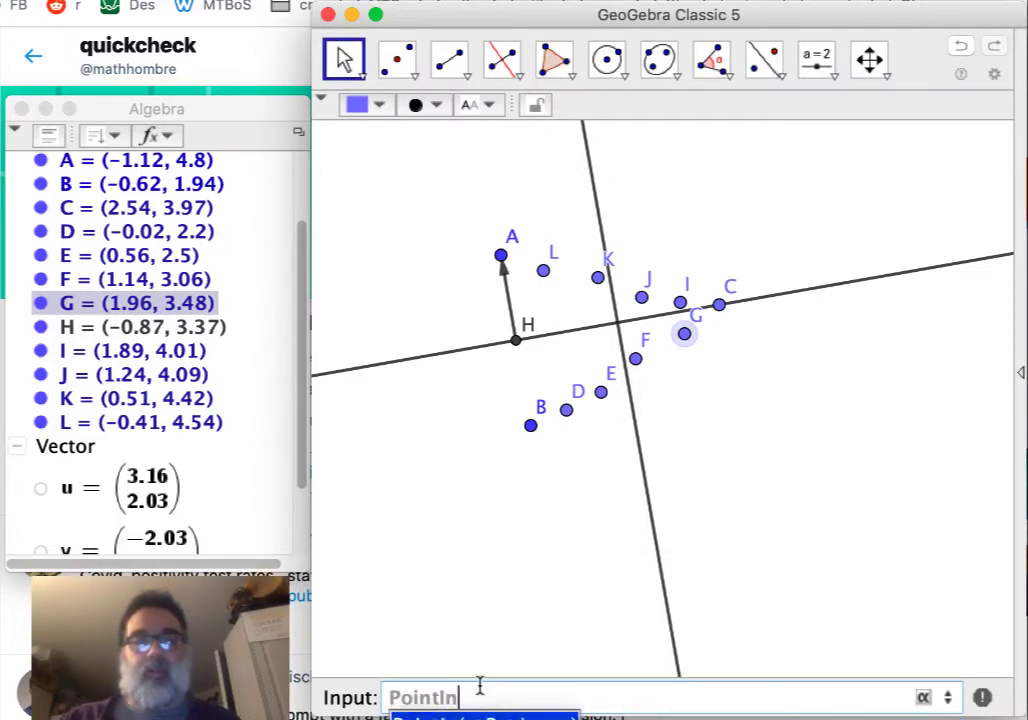
pyautogui.press('Return')
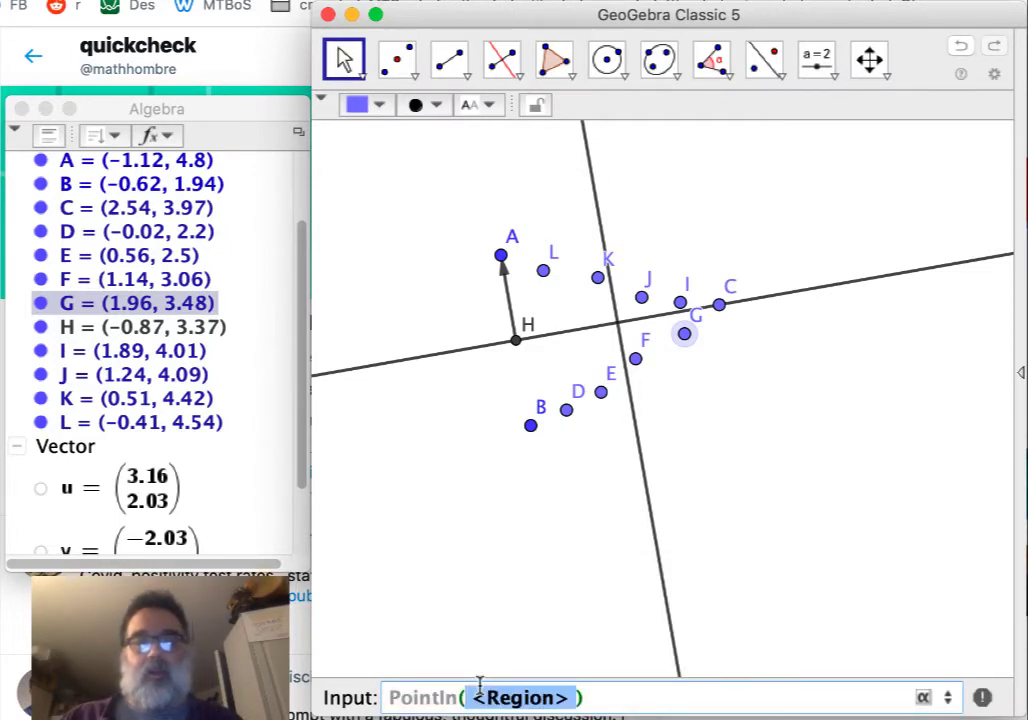
pyautogui.write('Circ')
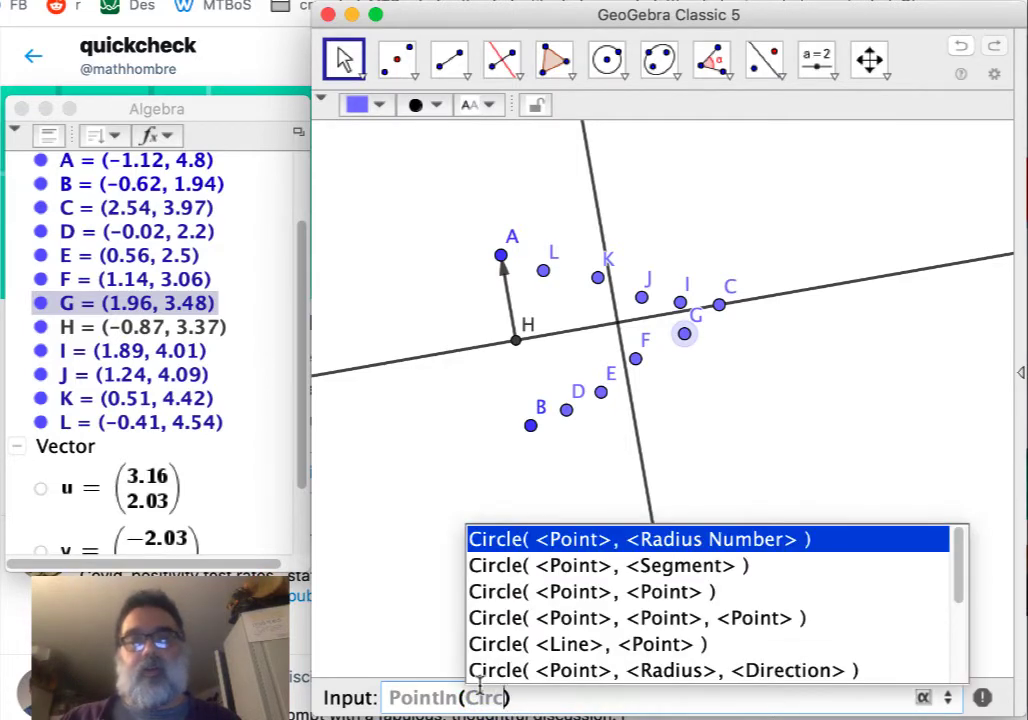
pyautogui.press('Return')
pyautogui.write('H, <Radius Number>')
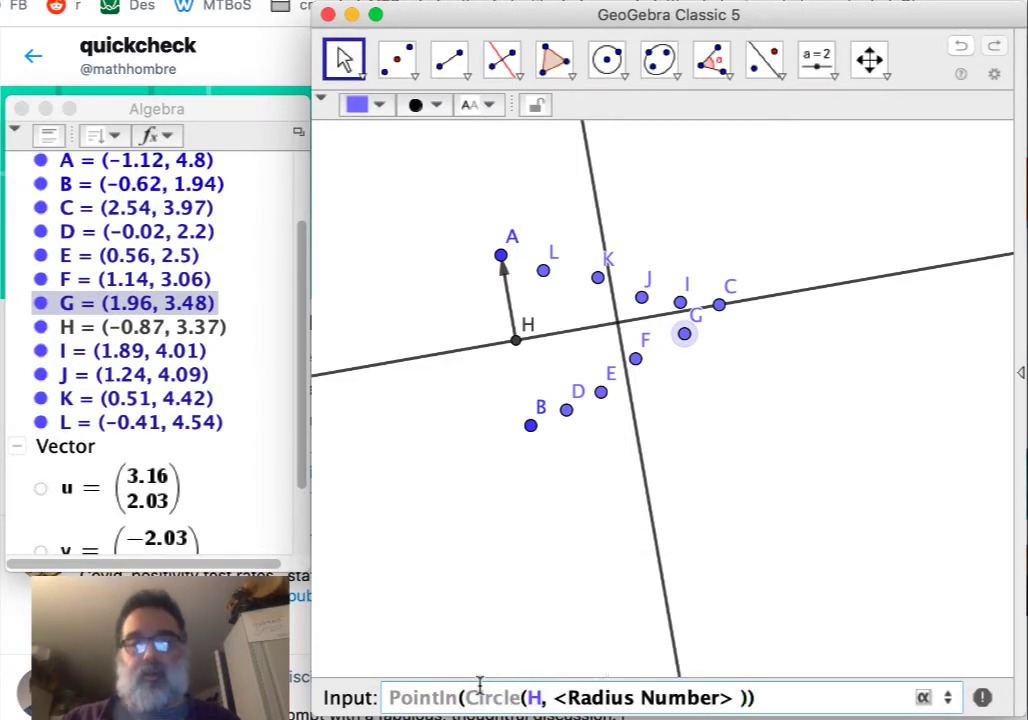
pyautogui.press('Tab')
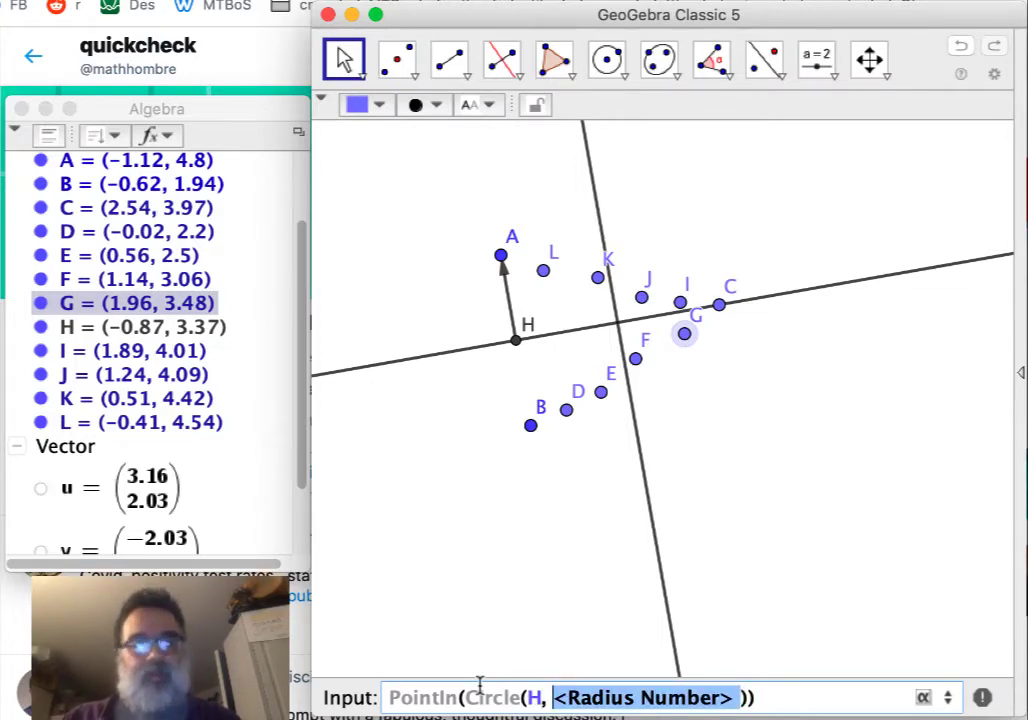
pyautogui.write('A')
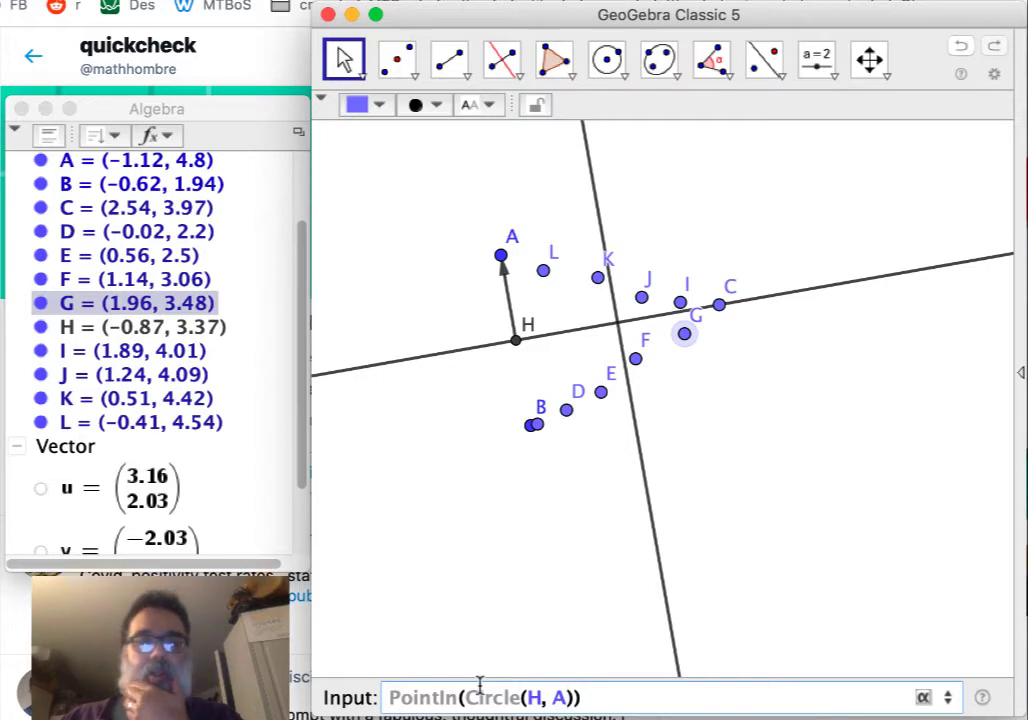
pyautogui.press('Return')
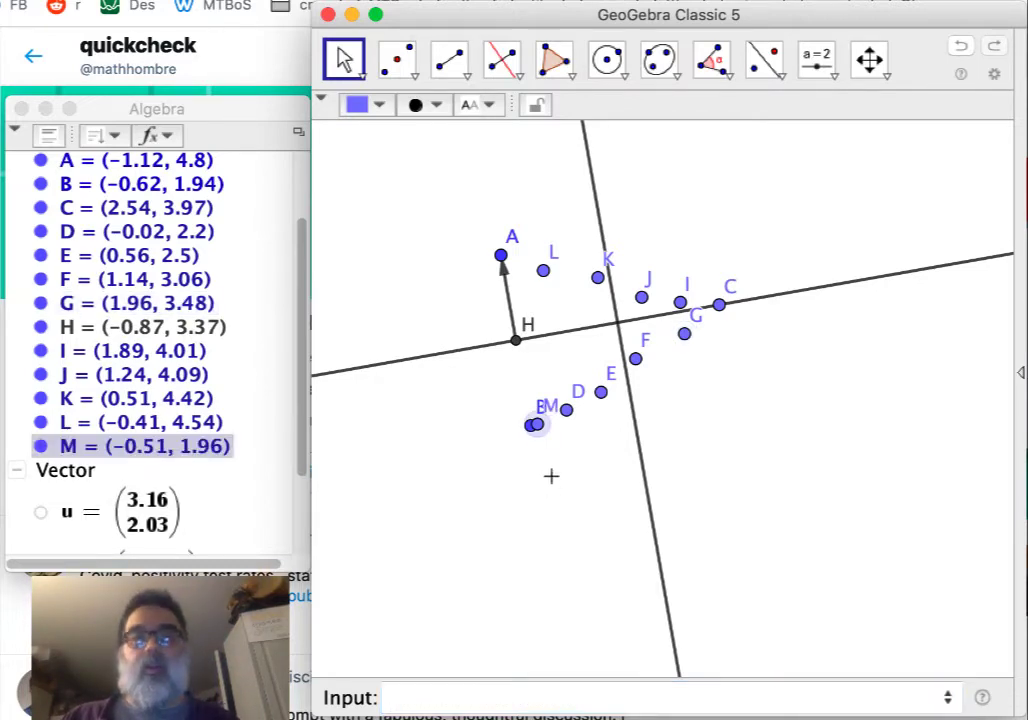
pyautogui.moveTo(538, 427); pyautogui.dragTo(489, 292)
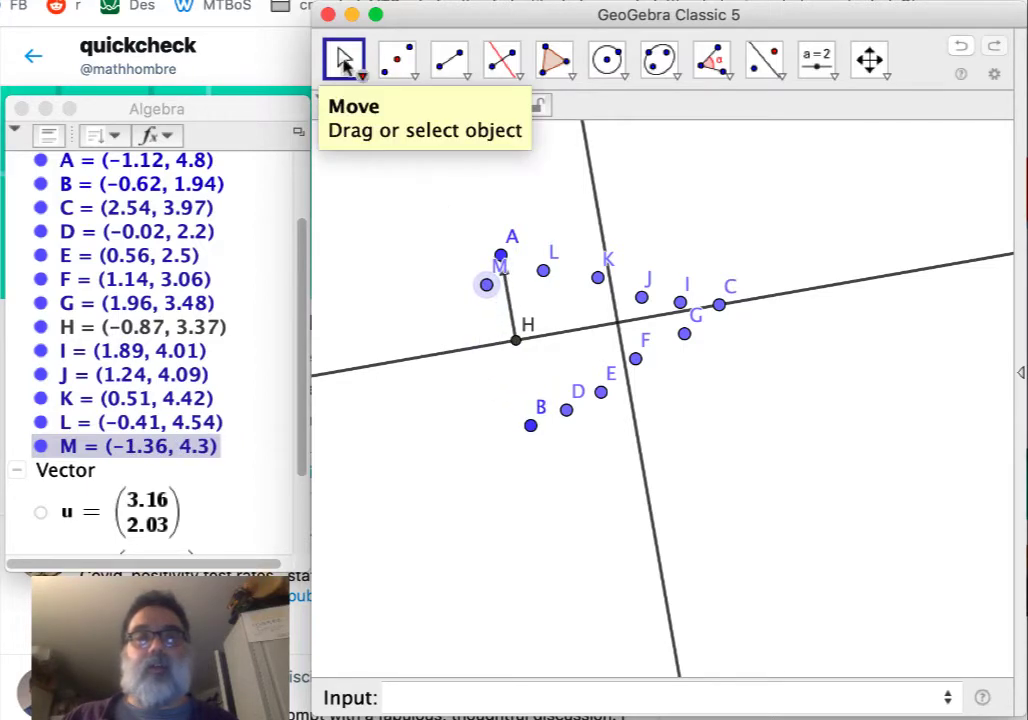
# Create a second point with PointIn(Circle(H, A)) and move it between M and H, to about (-1.3, 3.74)
pyautogui.click(525, 694)
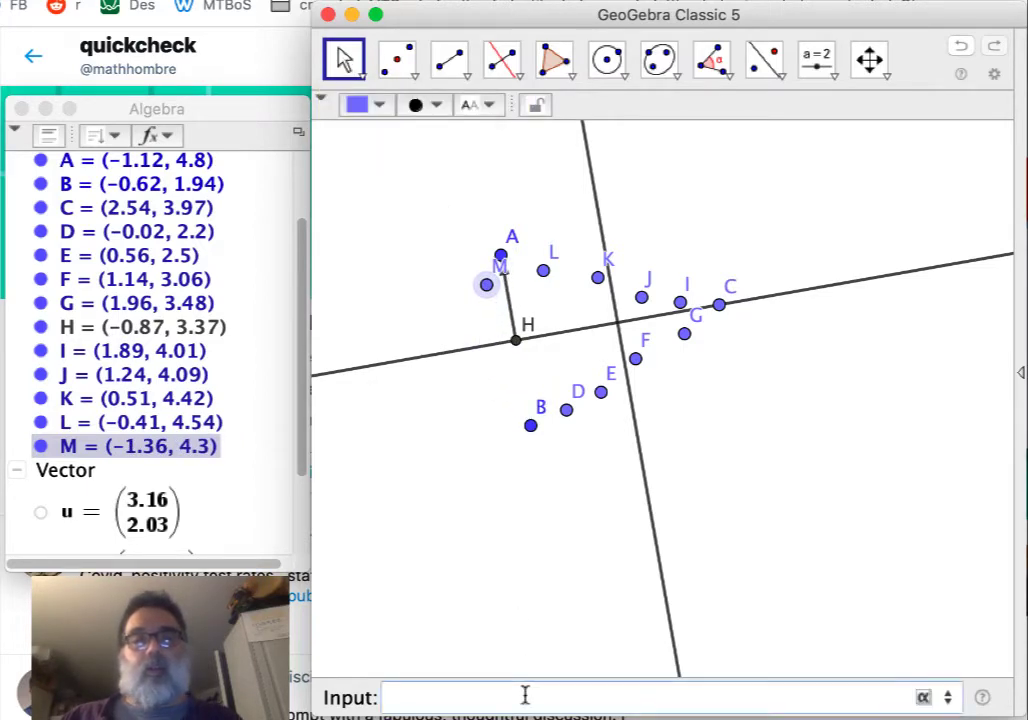
pyautogui.press('Up')
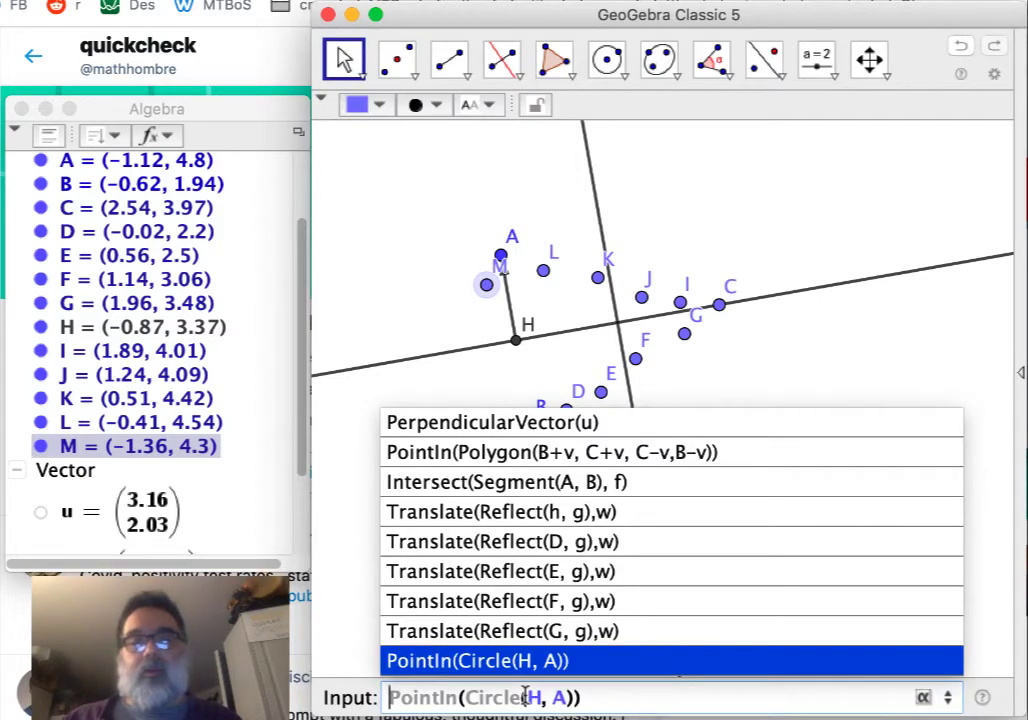
pyautogui.press('Return')
pyautogui.press('Return')
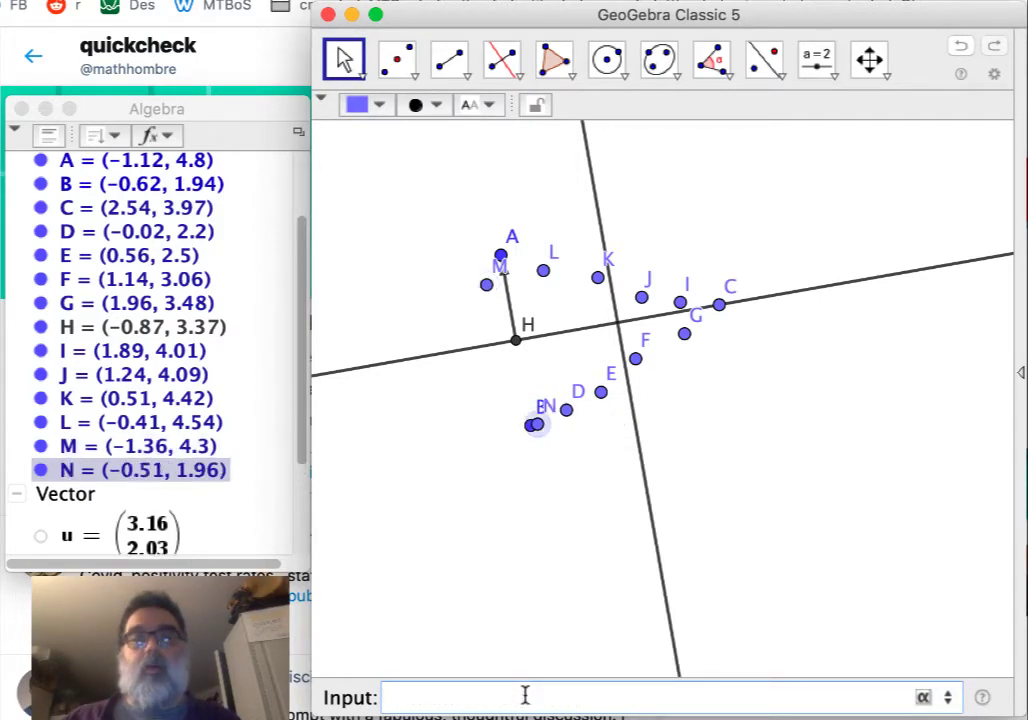
pyautogui.moveTo(505, 405); pyautogui.dragTo(489, 318)
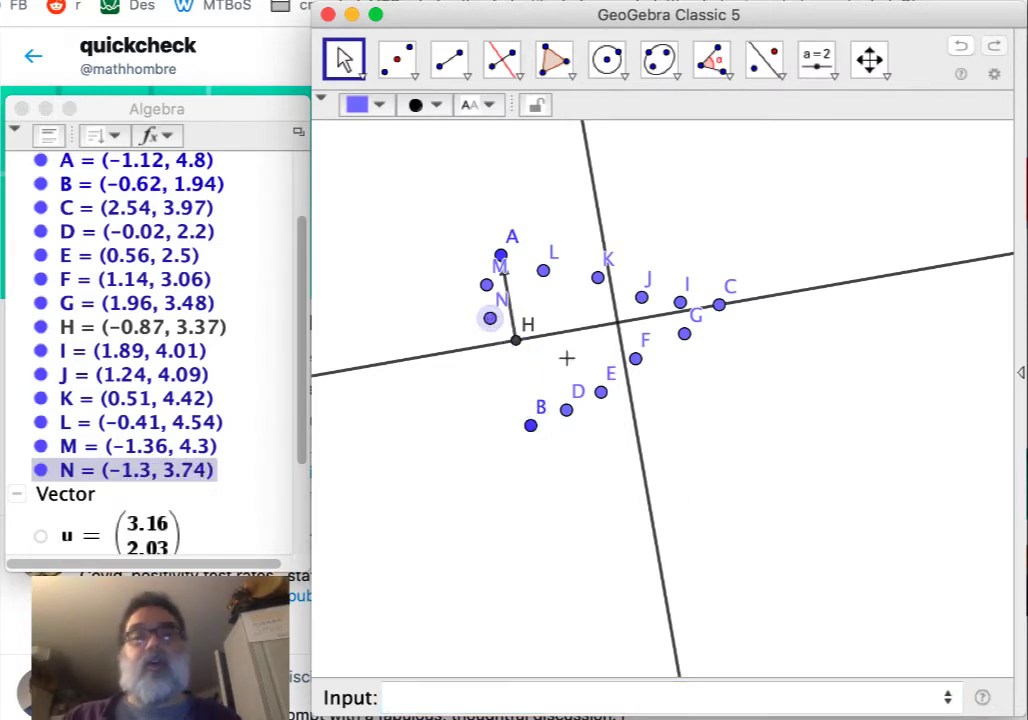
# Rotate point M by 180° counterclockwise around point H
pyautogui.click(779, 76)
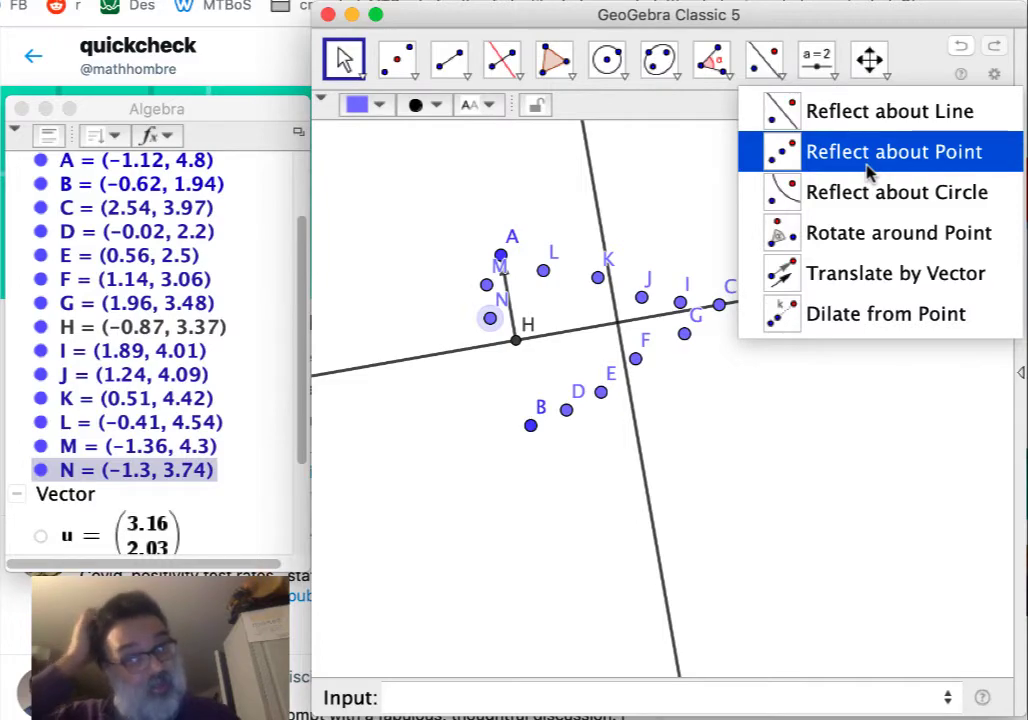
pyautogui.click(865, 232)
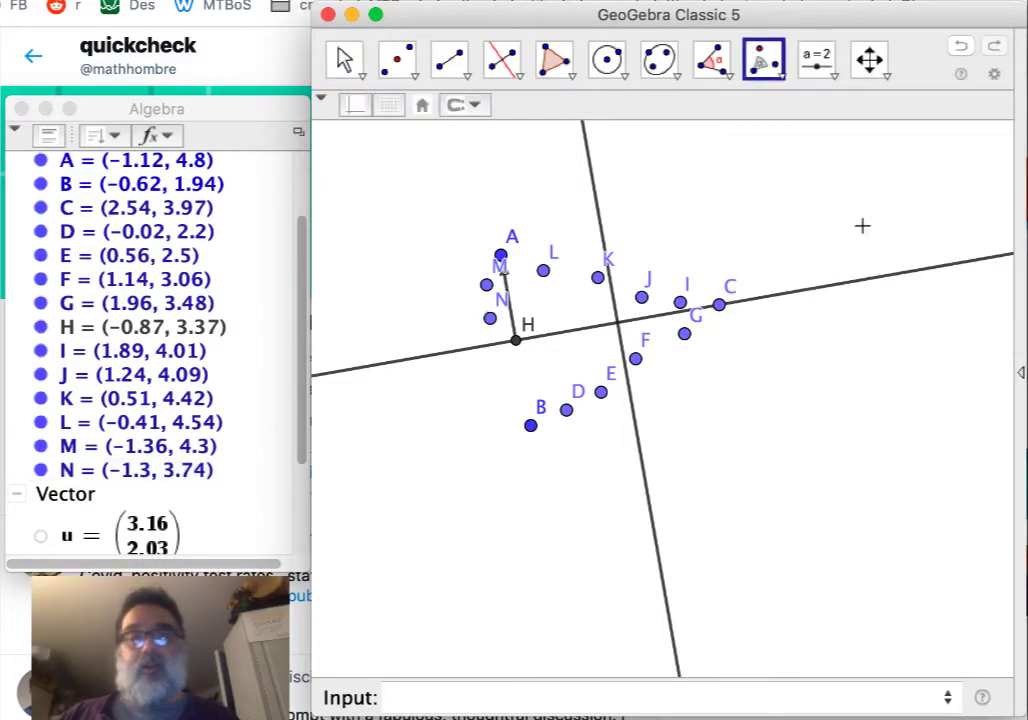
pyautogui.click(486, 285)
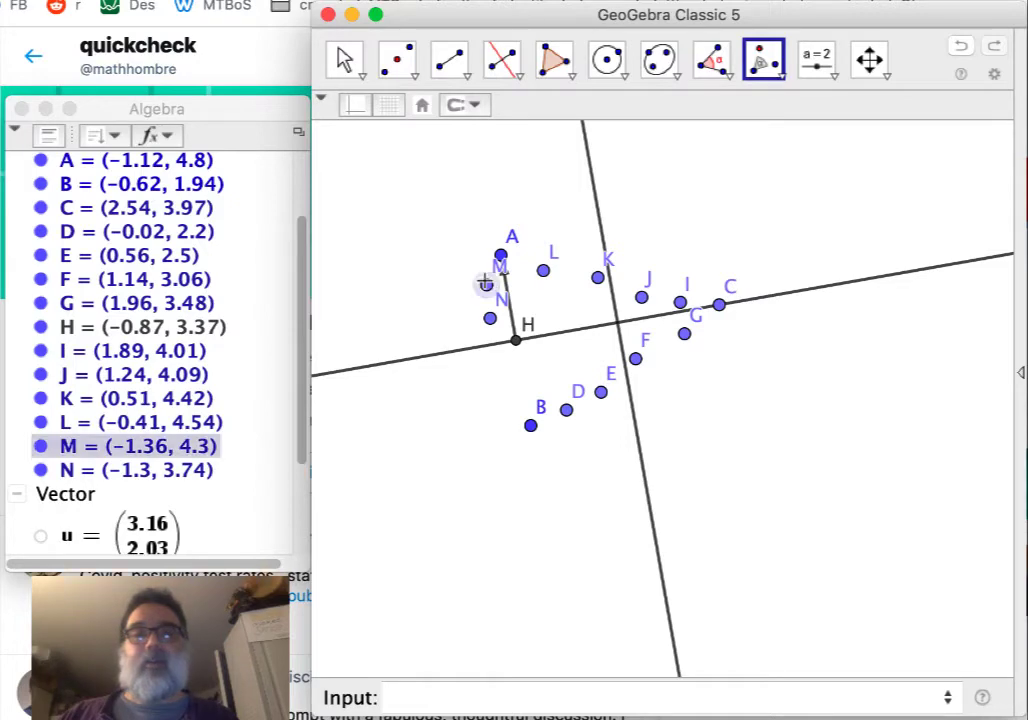
pyautogui.click(516, 343)
pyautogui.press('BackSpace')
pyautogui.press('BackSpace')
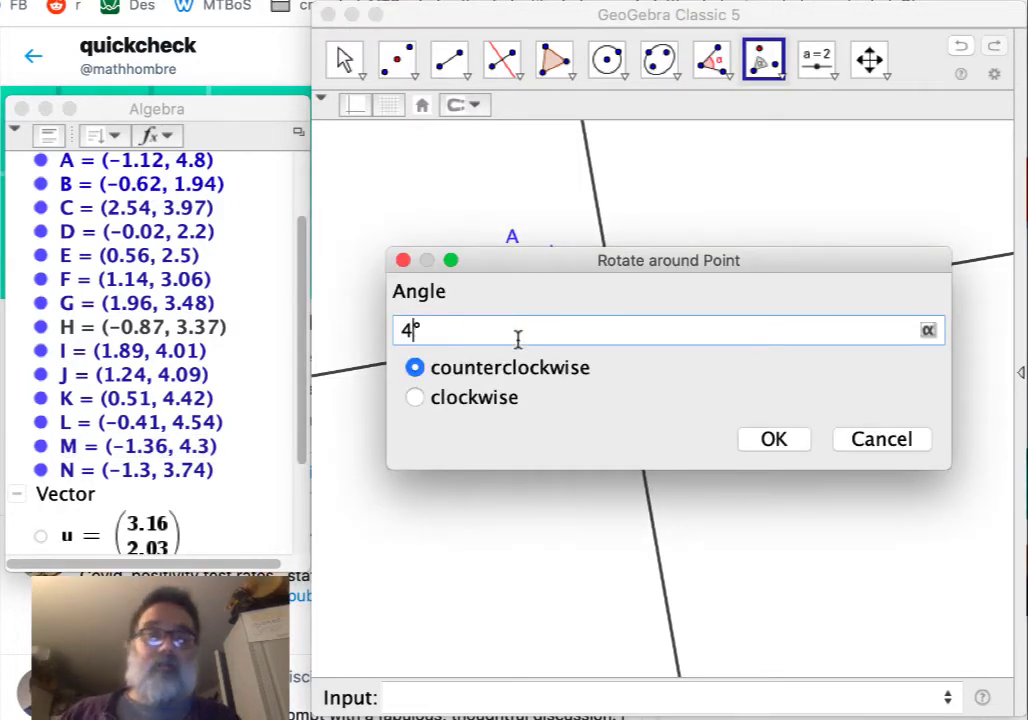
pyautogui.write('180')
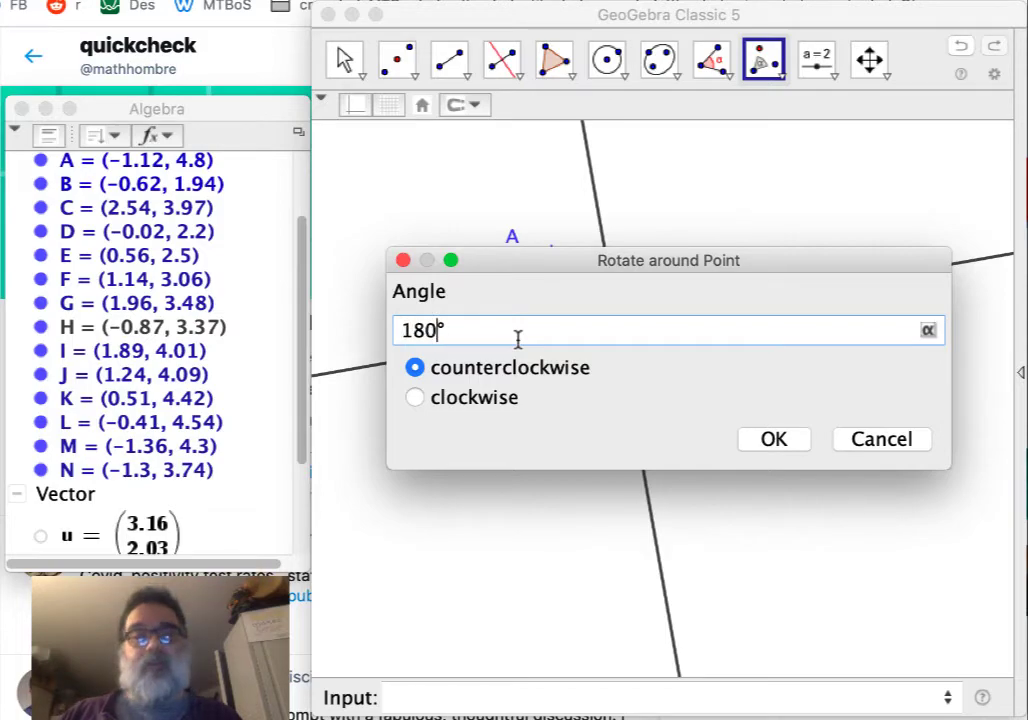
pyautogui.press('Return')
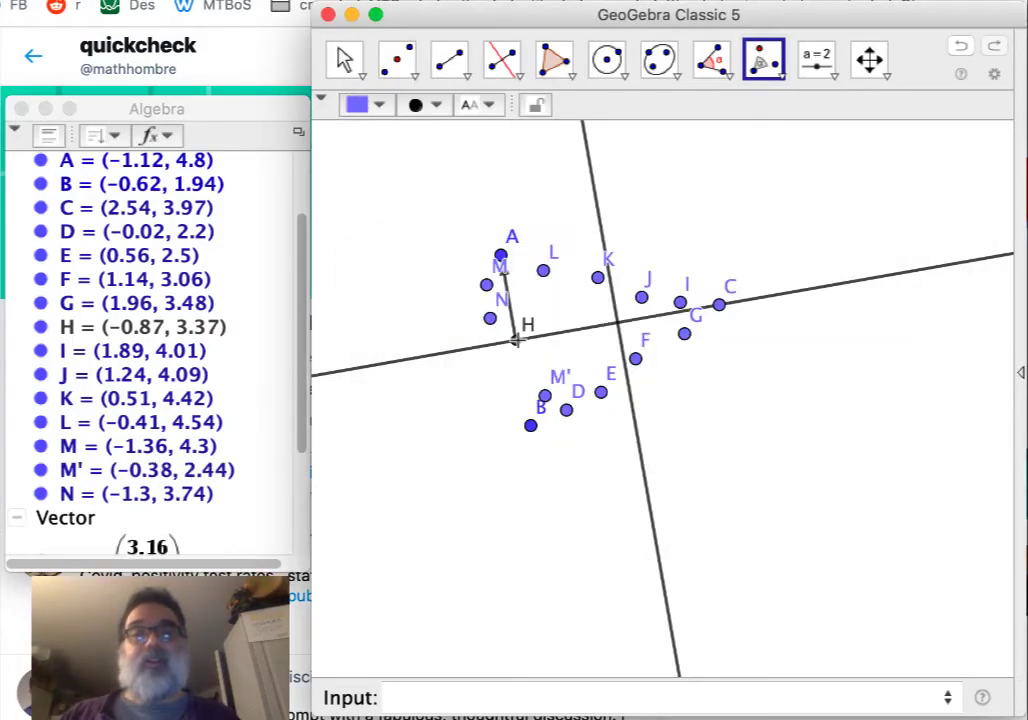
# Rotate point N by 180° counterclockwise around point H
pyautogui.click(490, 319)
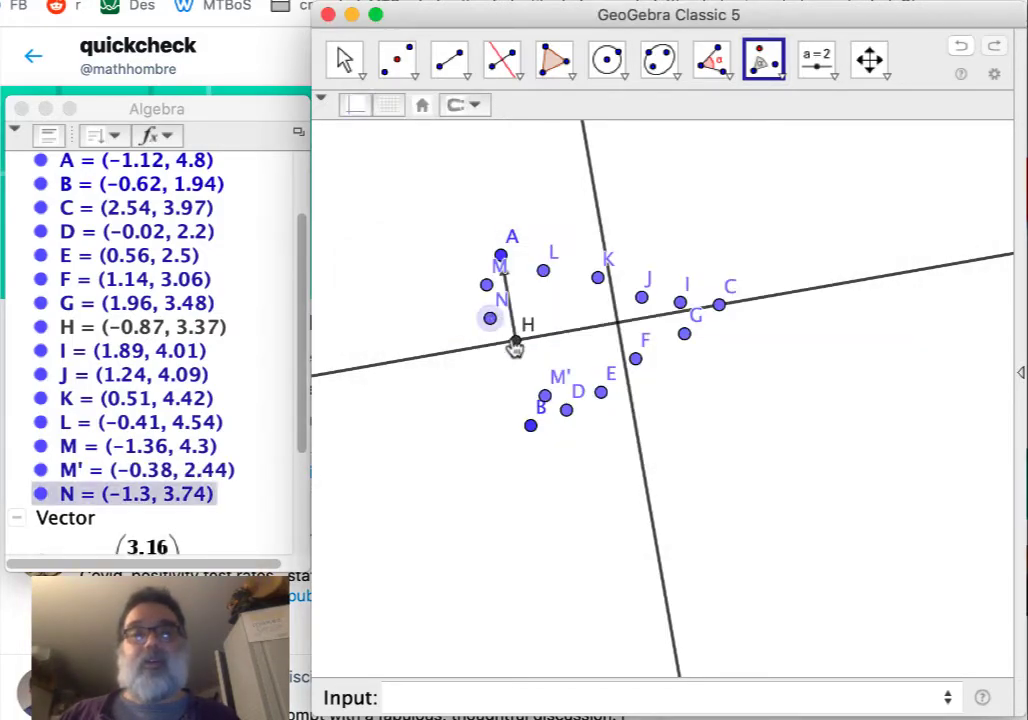
pyautogui.click(514, 345)
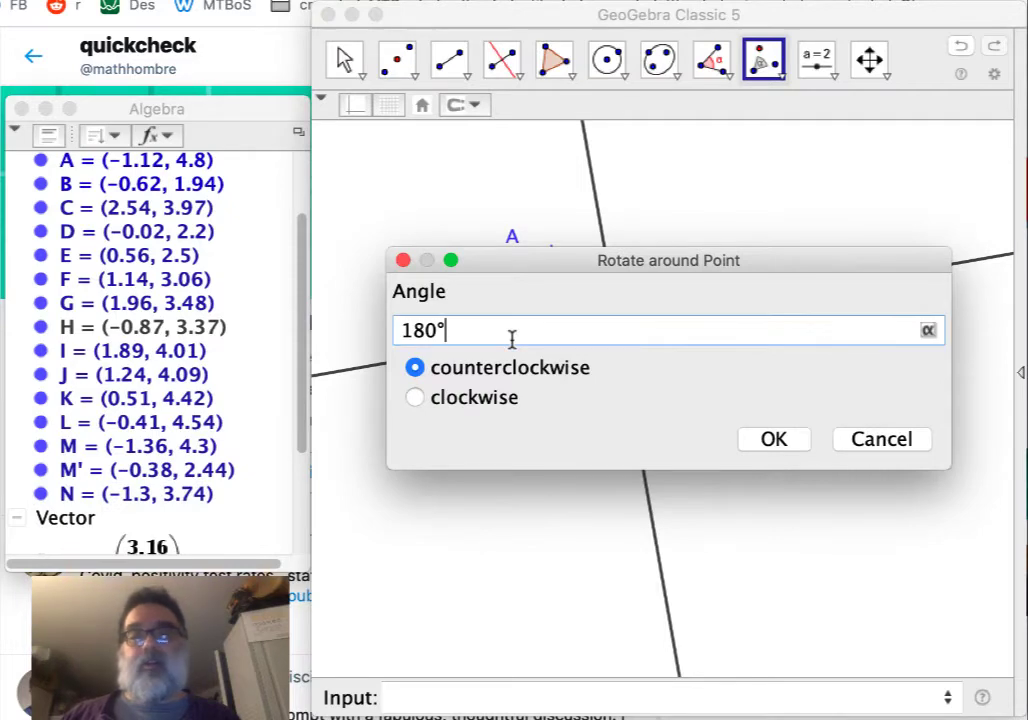
pyautogui.press('Return')
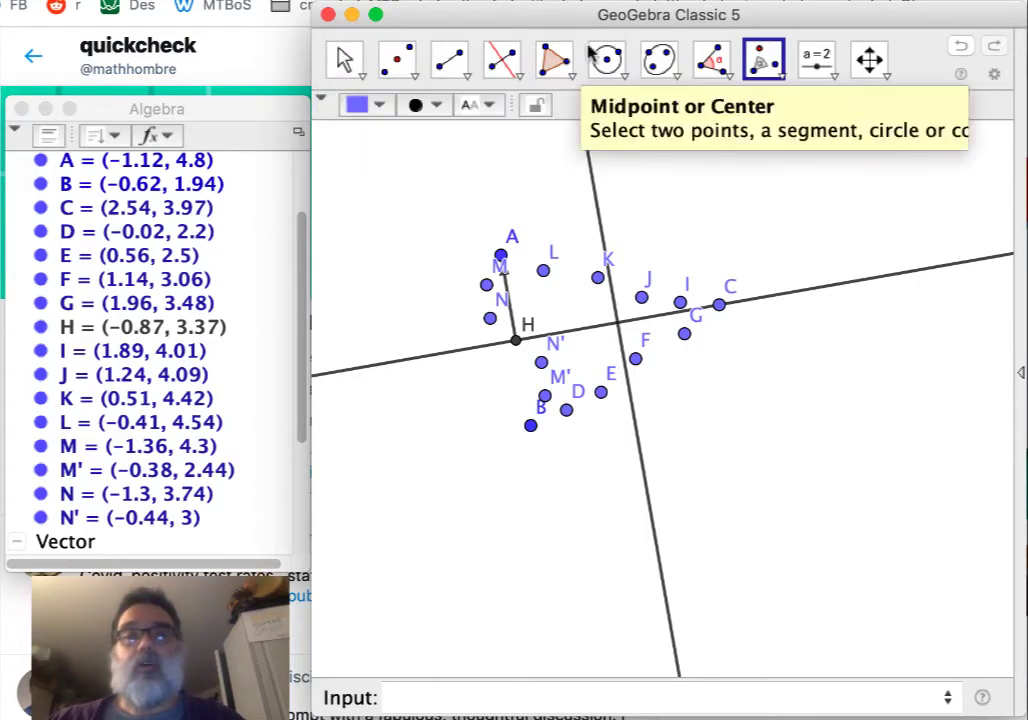
# Draw a closed polygon through A, M, N, N', M', B, D, E, F, G, C, I, J, K and L, back to A
pyautogui.click(553, 60)
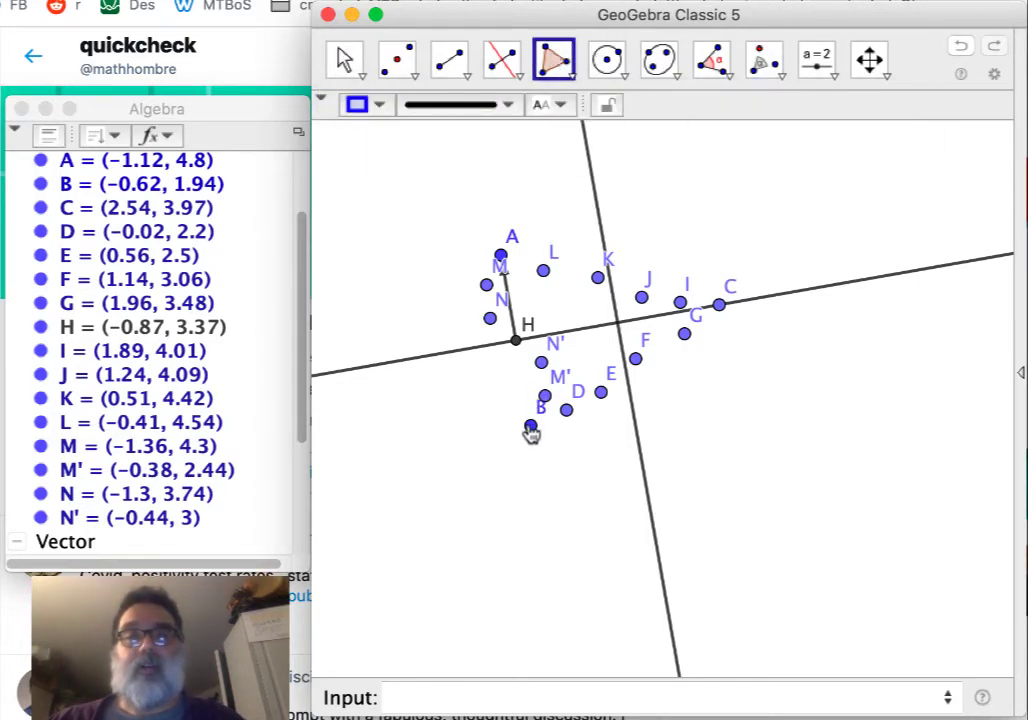
pyautogui.click(501, 254)
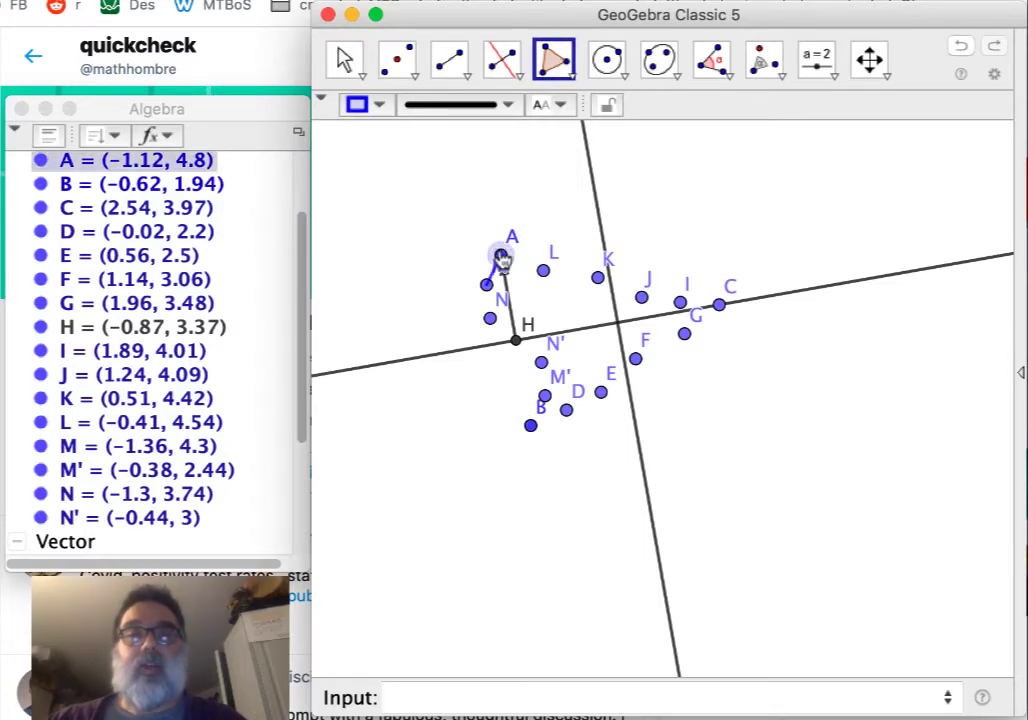
pyautogui.click(486, 285)
pyautogui.click(490, 319)
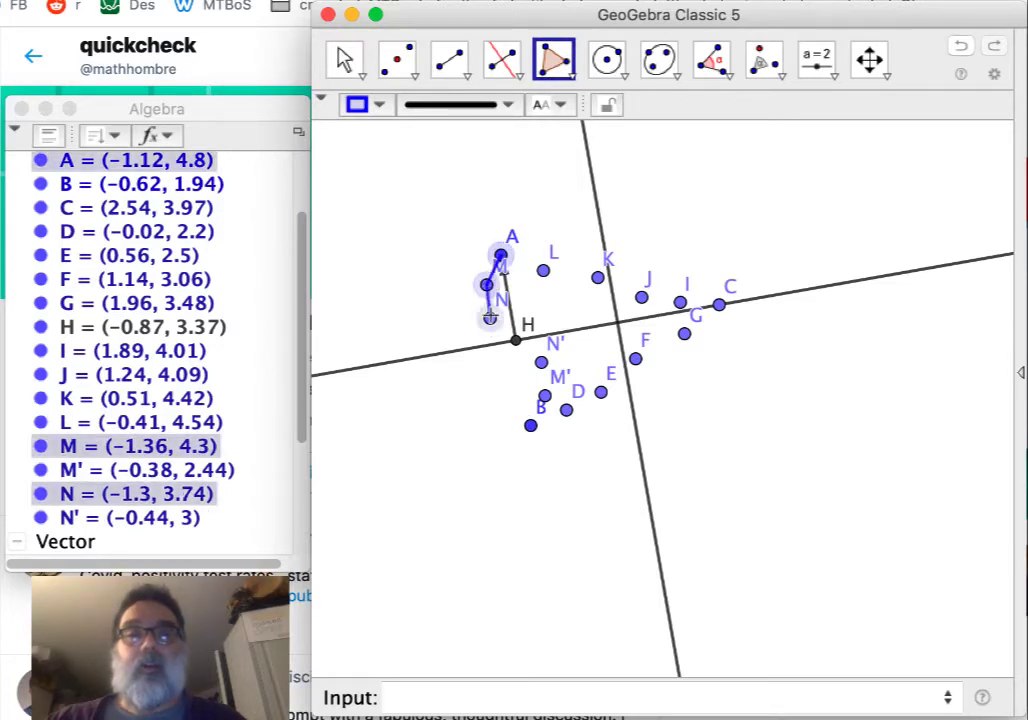
pyautogui.click(541, 363)
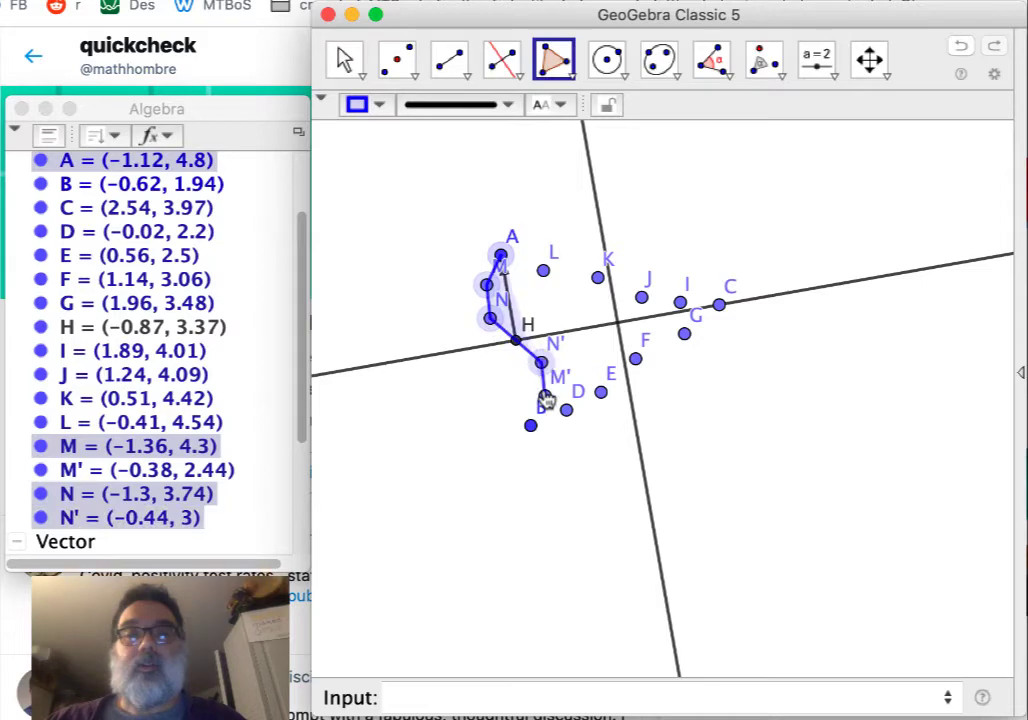
pyautogui.click(544, 397)
pyautogui.click(531, 426)
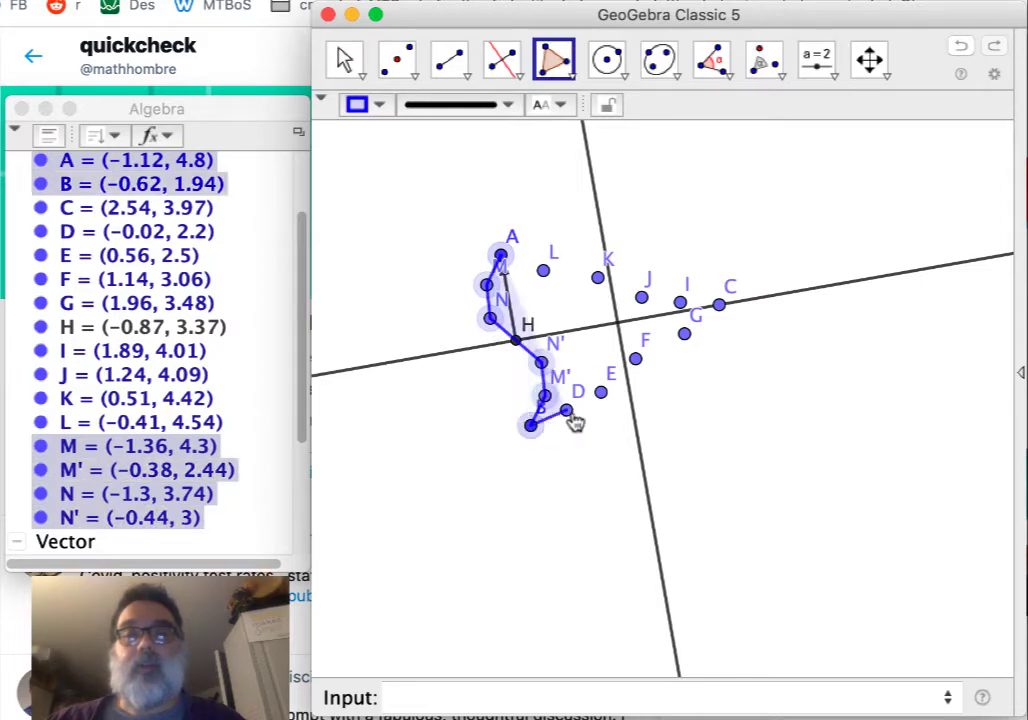
pyautogui.click(566, 410)
pyautogui.click(636, 359)
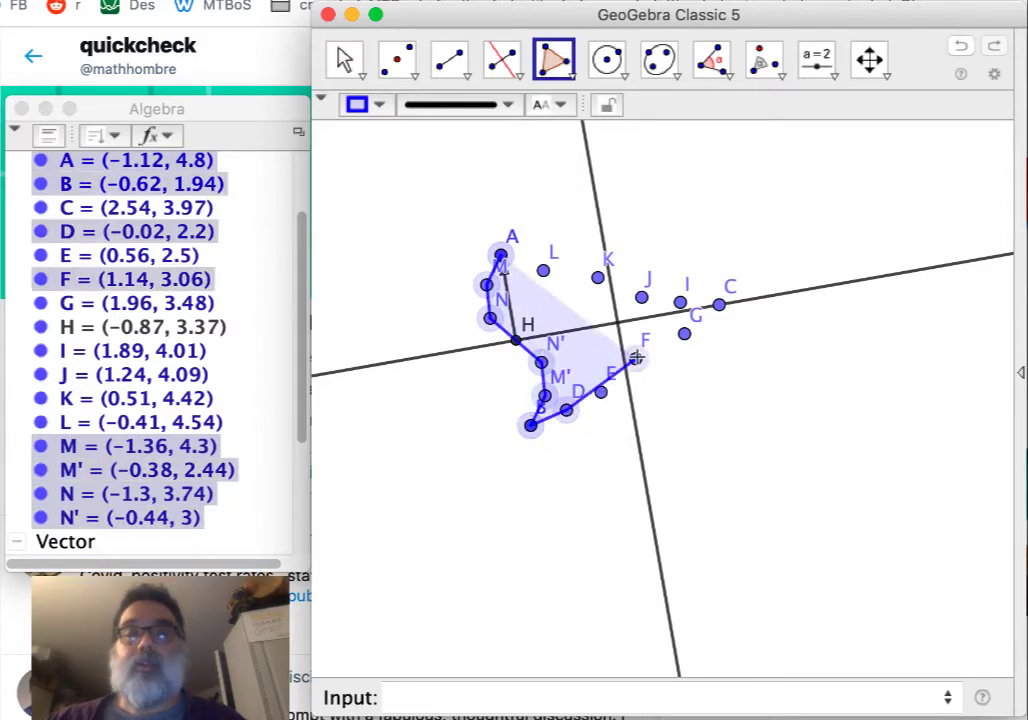
pyautogui.click(600, 393)
pyautogui.click(636, 359)
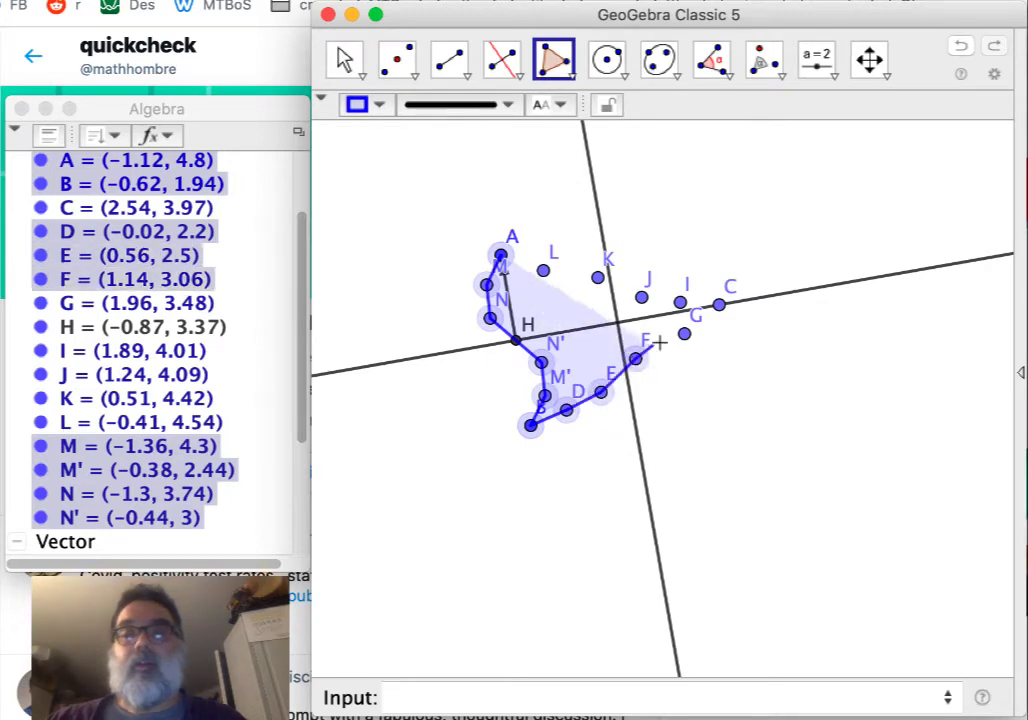
pyautogui.click(684, 334)
pyautogui.click(719, 304)
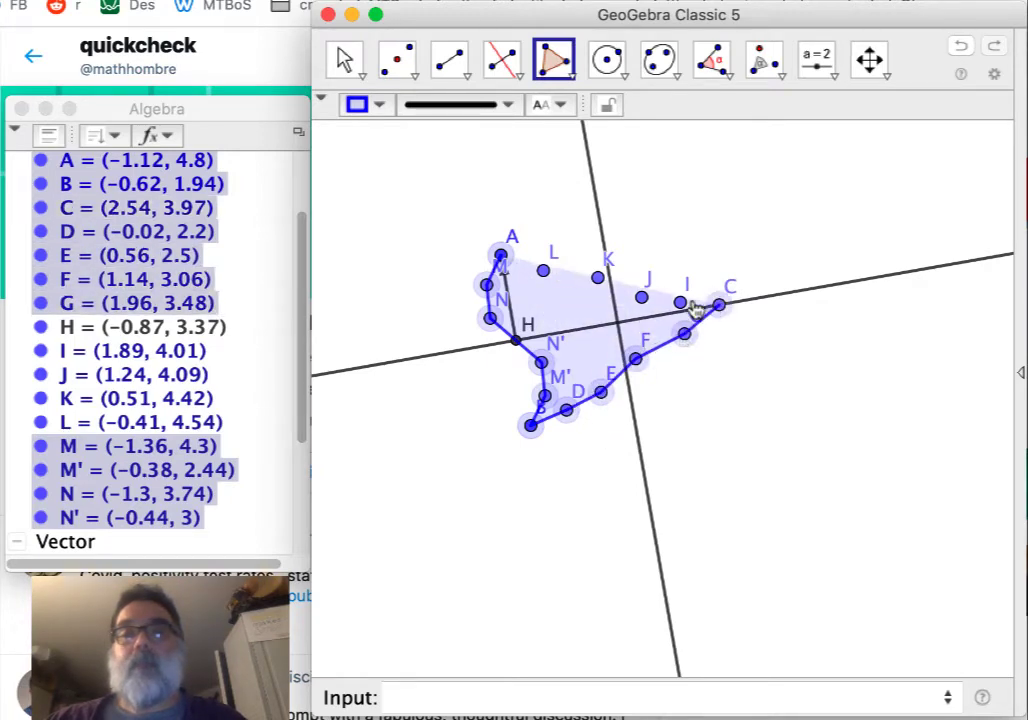
pyautogui.click(682, 303)
pyautogui.click(642, 297)
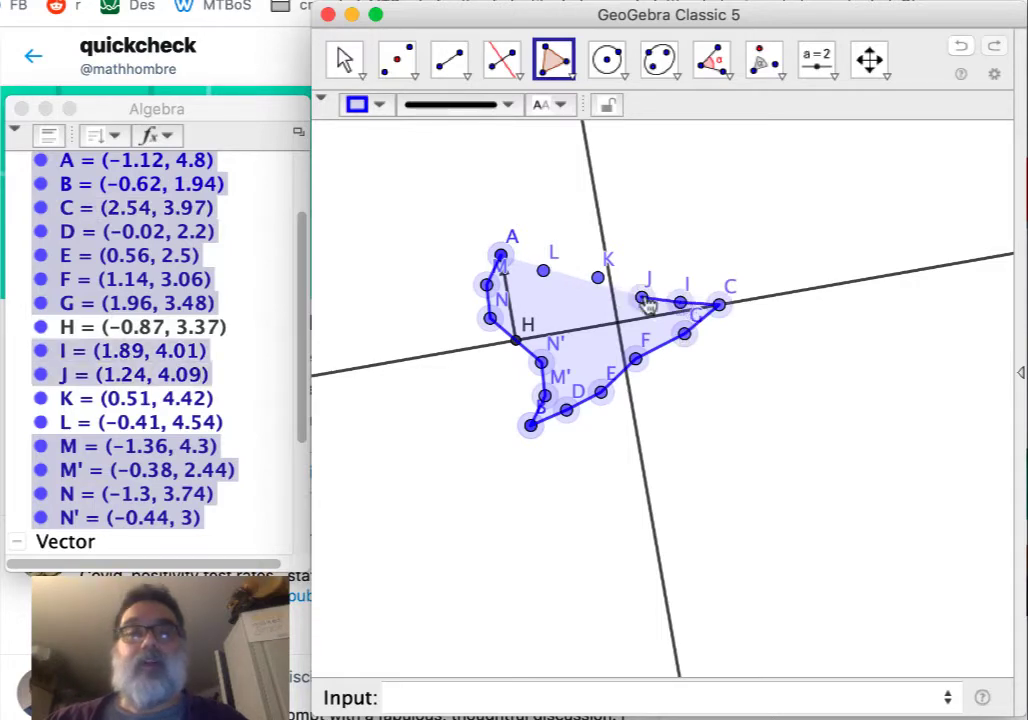
pyautogui.click(598, 278)
pyautogui.click(543, 271)
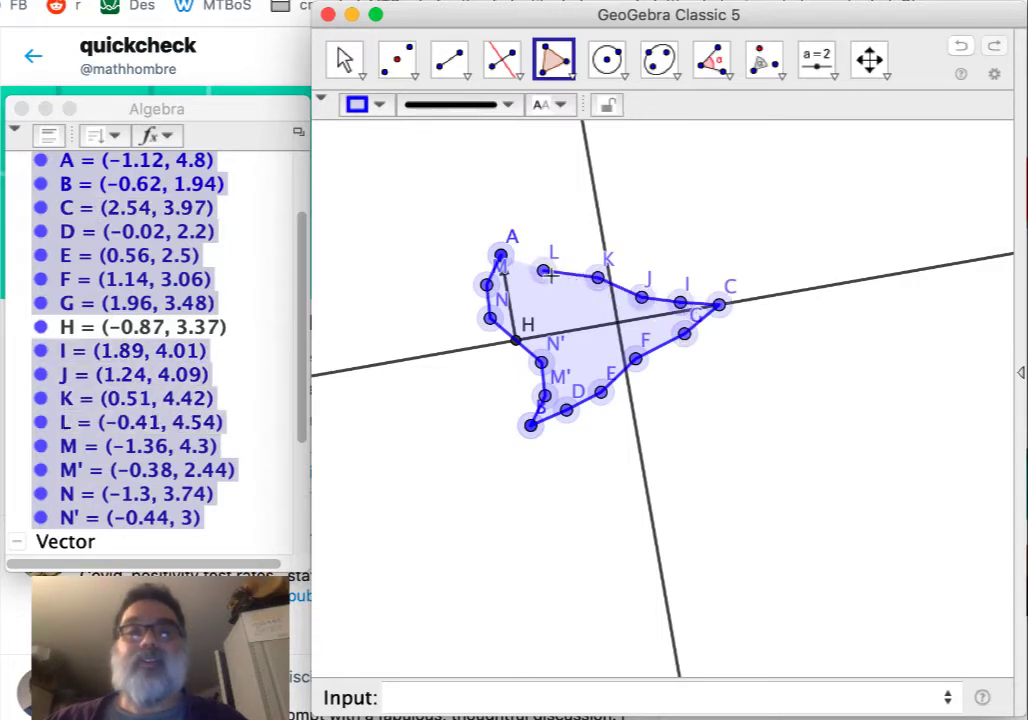
pyautogui.click(510, 258)
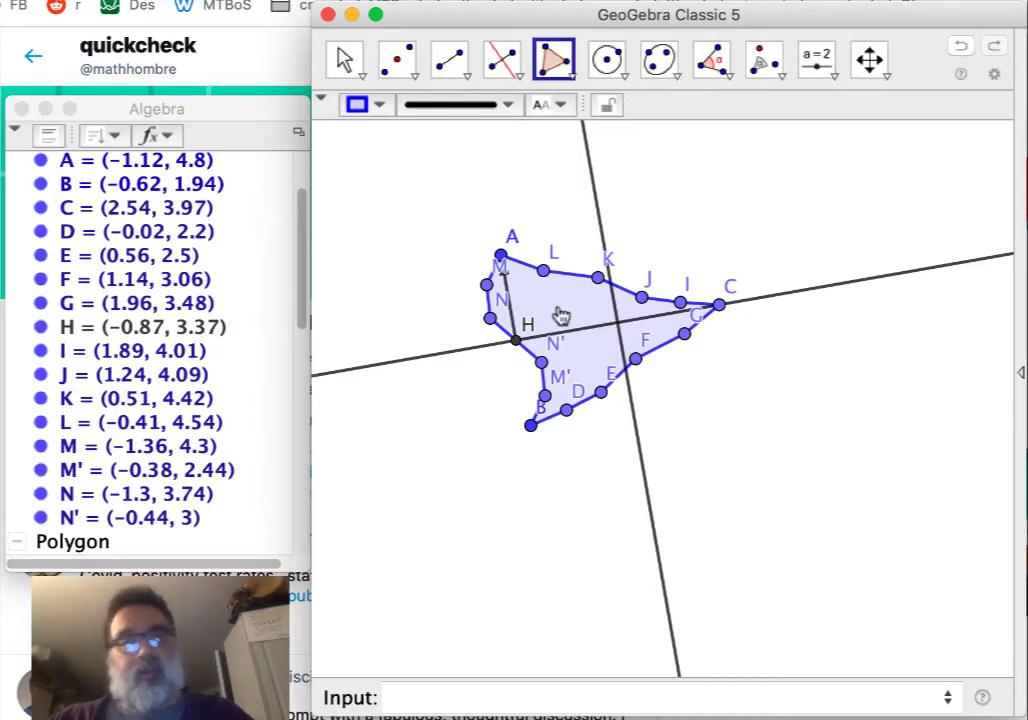
# Select all the points together and hide them from the drawing
pyautogui.scroll(3, 211, 322)
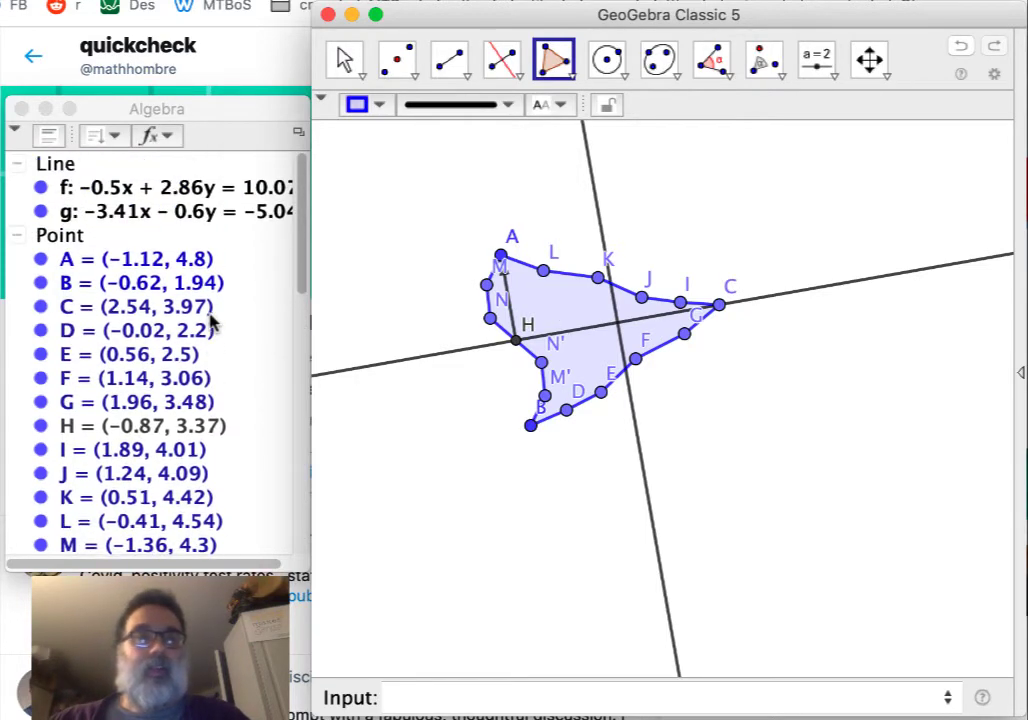
pyautogui.click(76, 236)
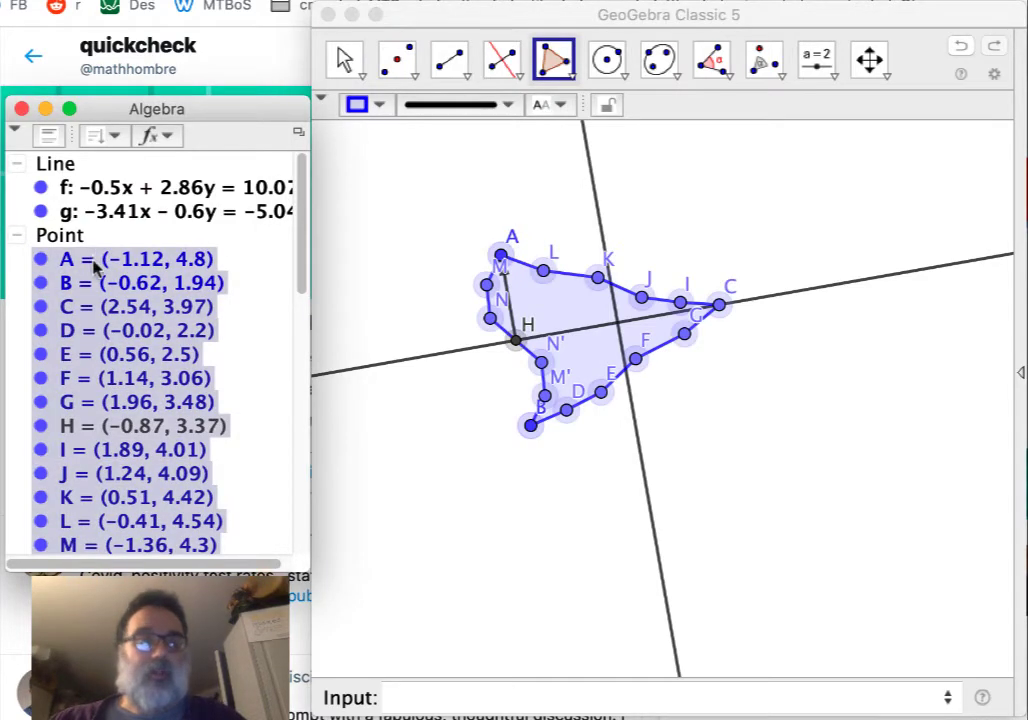
pyautogui.rightClick(93, 265)
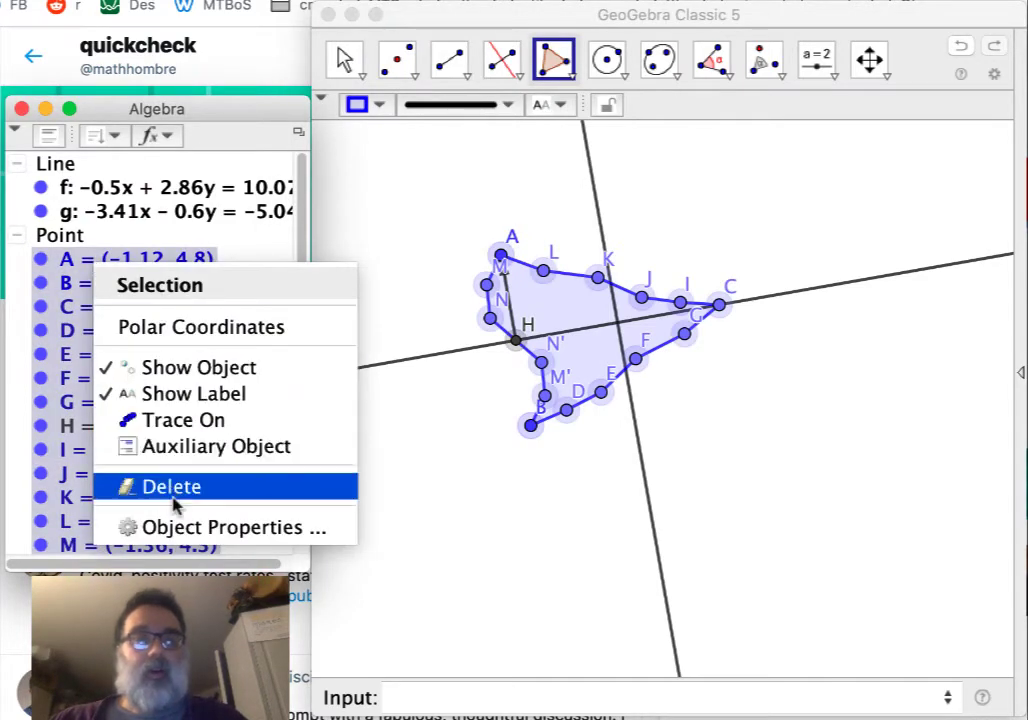
pyautogui.click(178, 368)
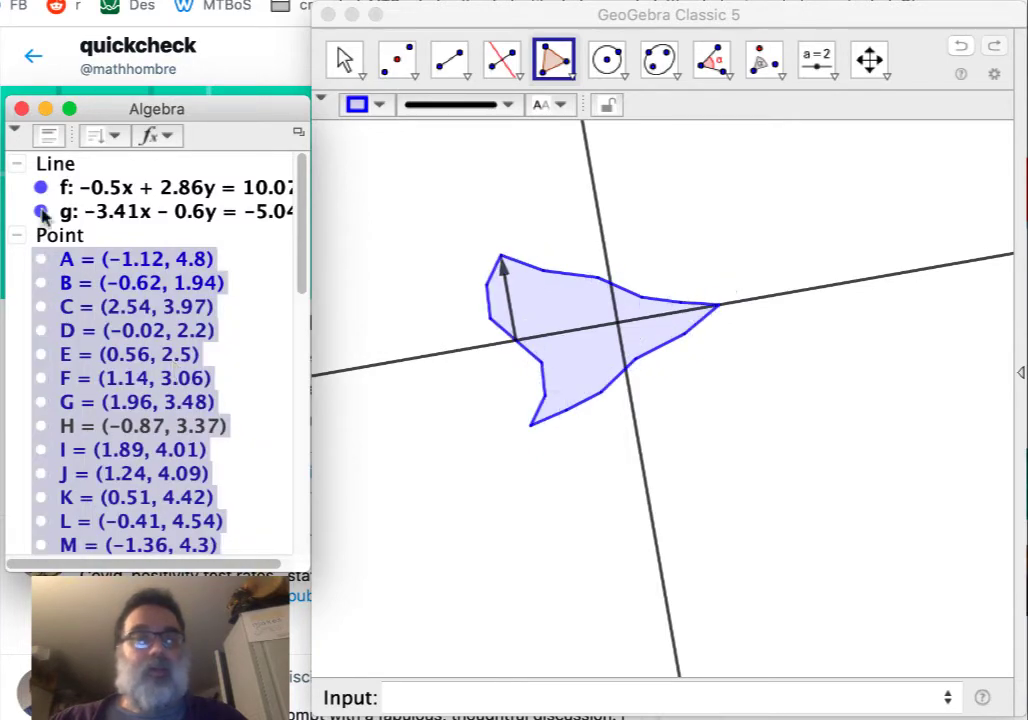
# Hide lines f and g and the vector w so only the polygon is shown
pyautogui.click(40, 211)
pyautogui.click(40, 188)
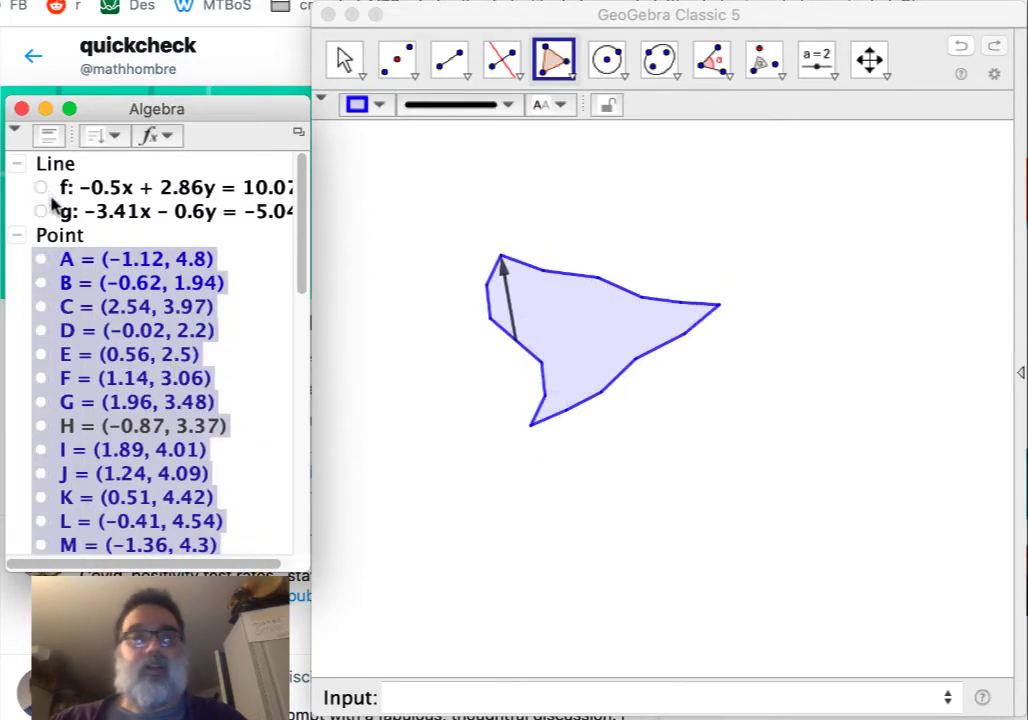
pyautogui.scroll(-15, 122, 417)
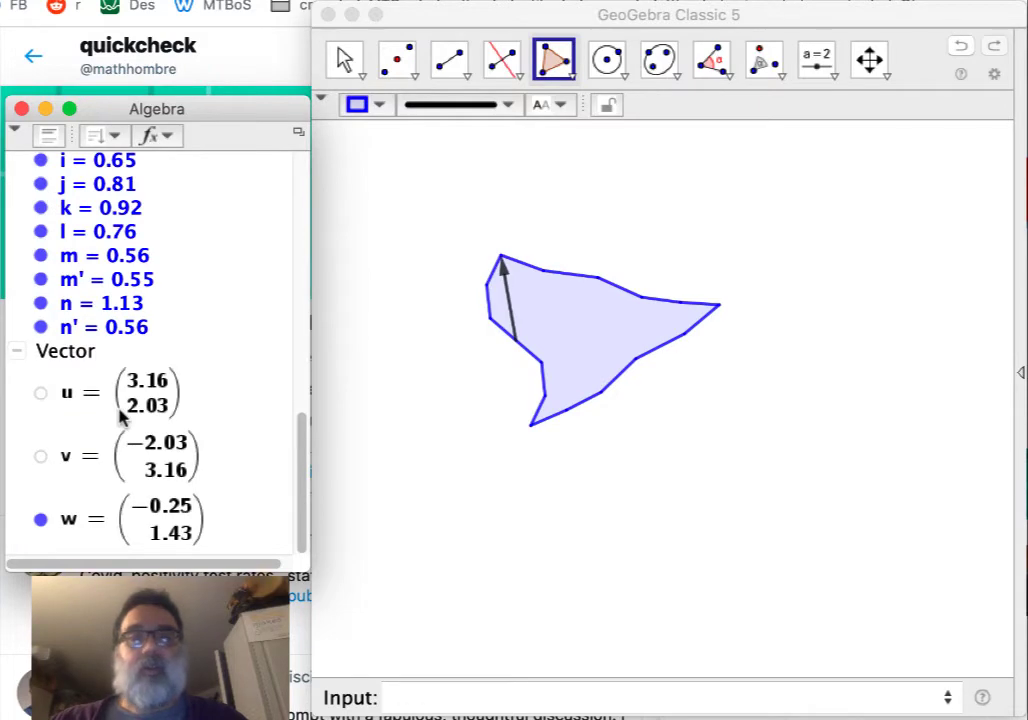
pyautogui.click(40, 519)
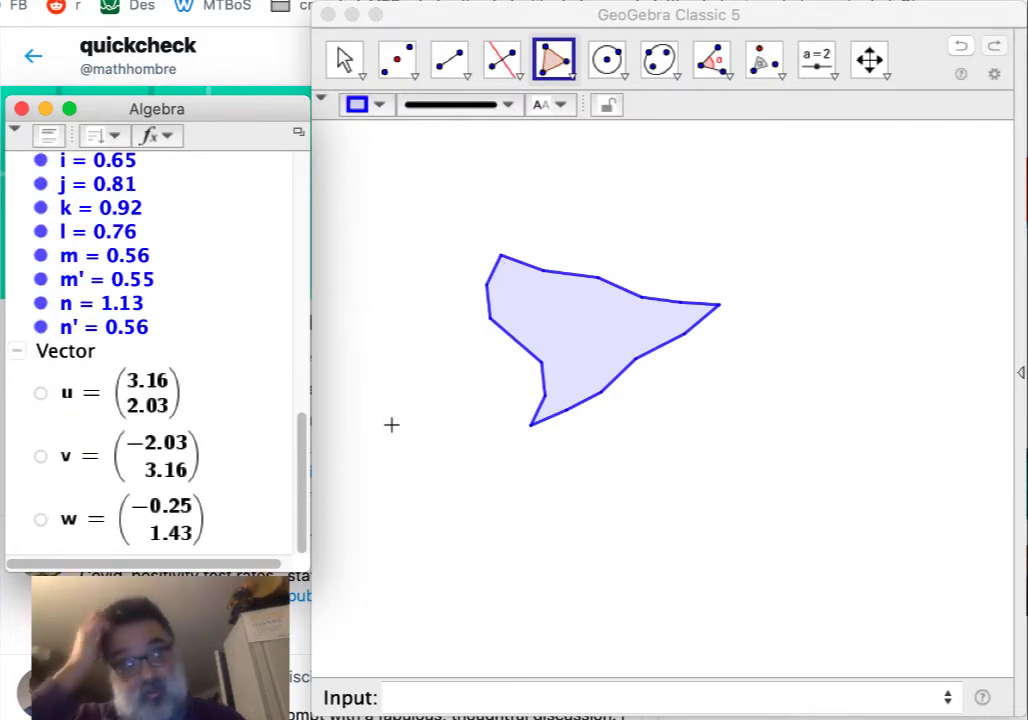
# Clear the selection of points and leave line f and point H hidden
pyautogui.scroll(15, 209, 405)
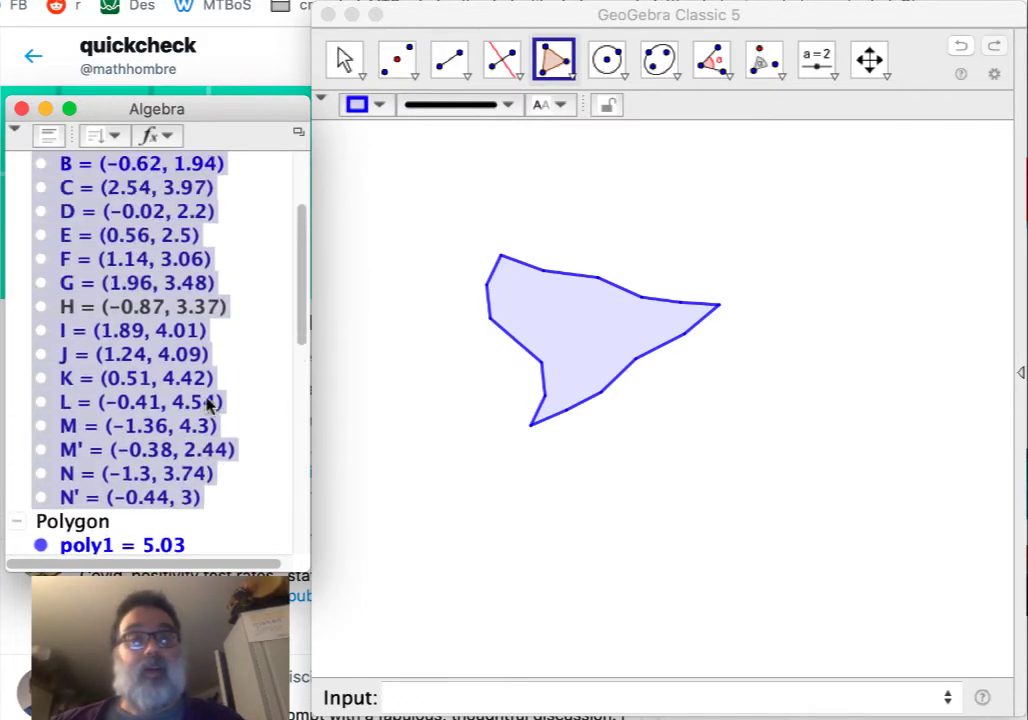
pyautogui.scroll(2, 207, 403)
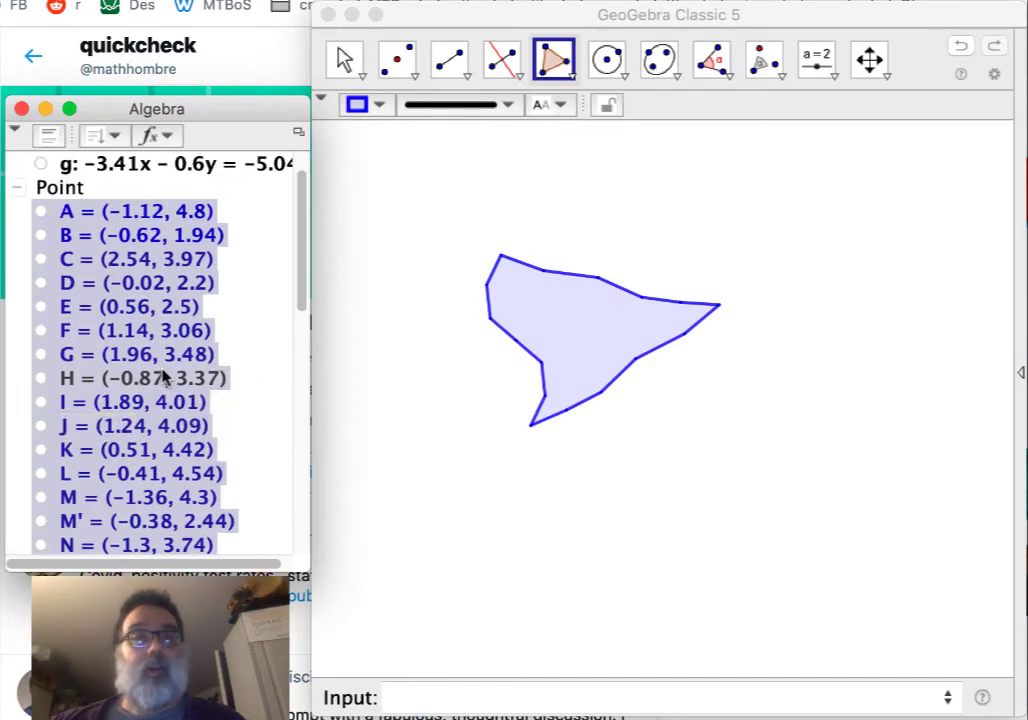
pyautogui.press('Escape')
pyautogui.scroll(-17, 213, 444)
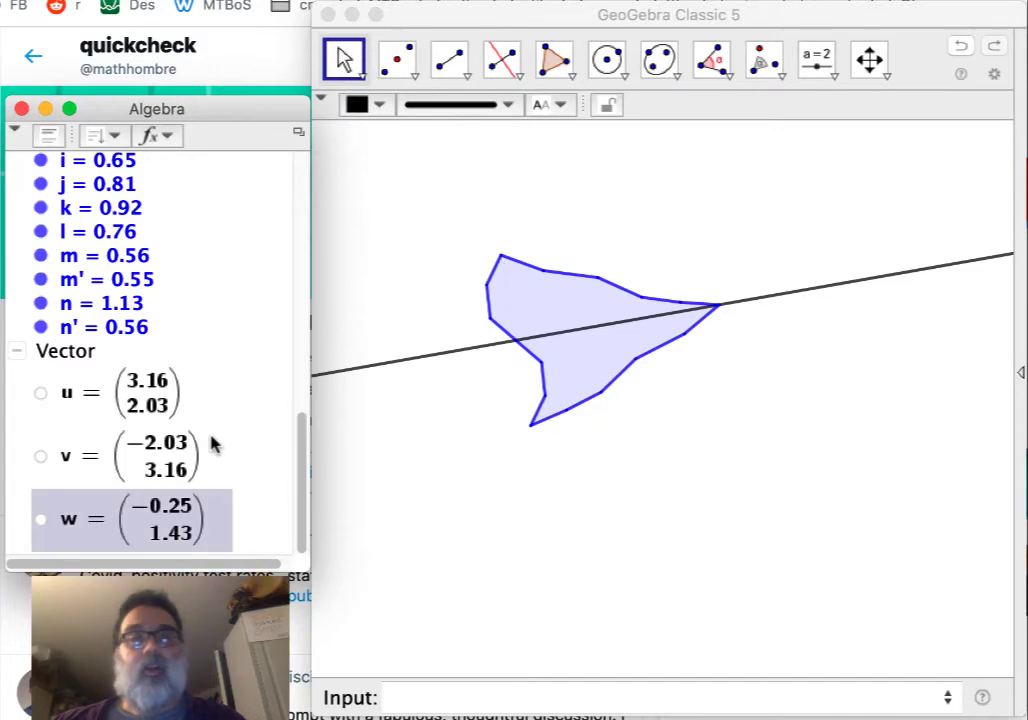
pyautogui.scroll(17, 213, 444)
pyautogui.click(41, 188)
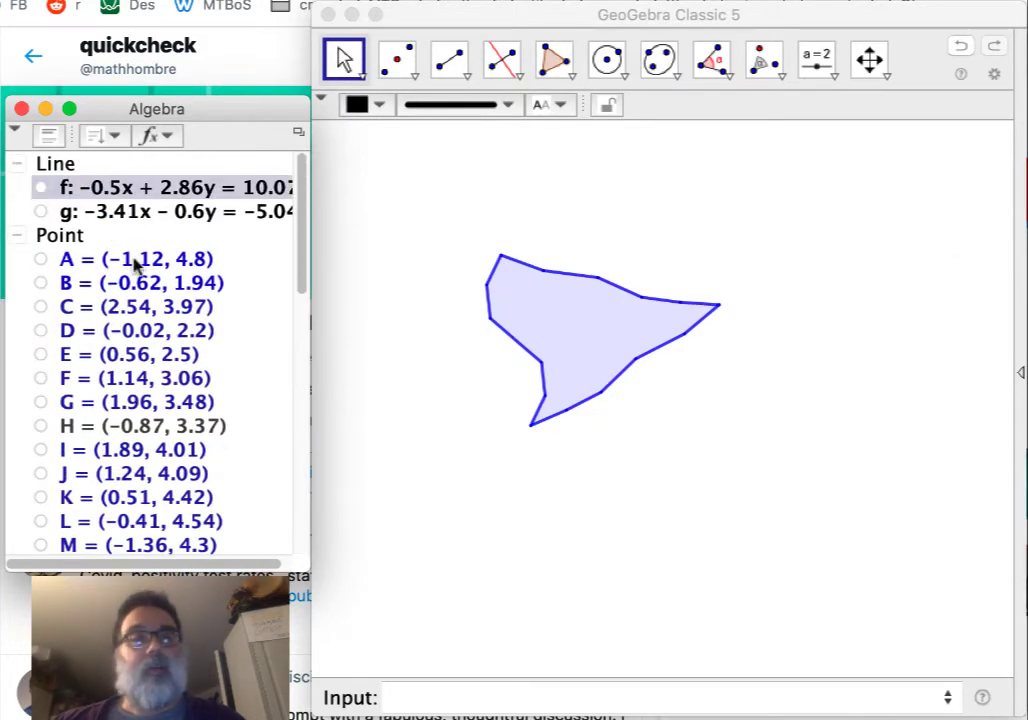
pyautogui.click(41, 426)
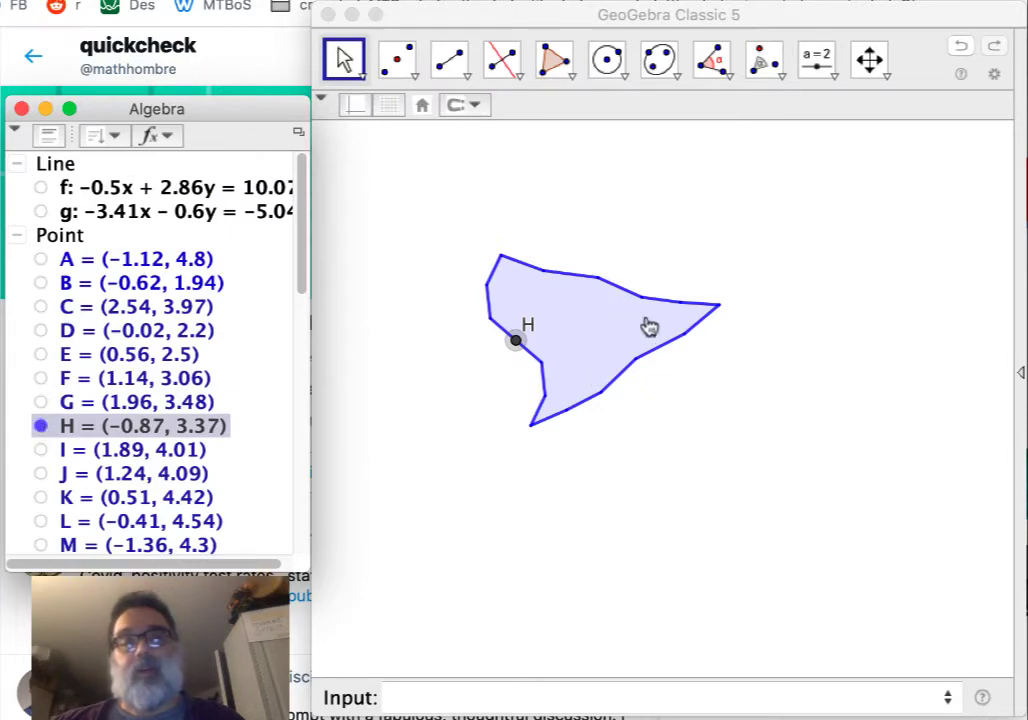
pyautogui.click(40, 426)
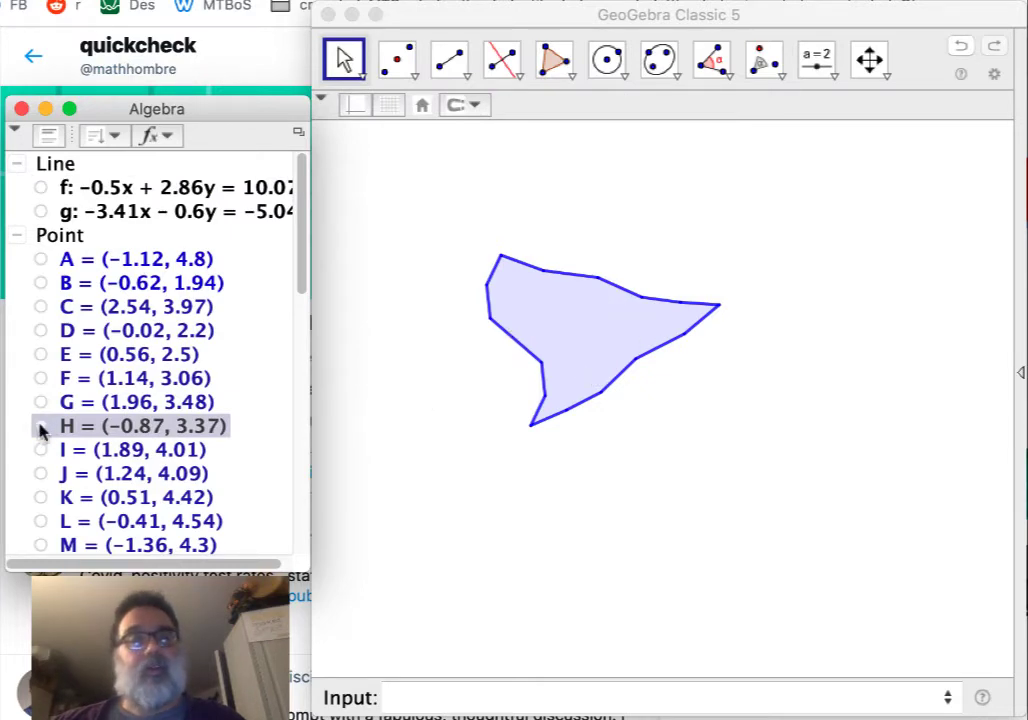
pyautogui.click(484, 698)
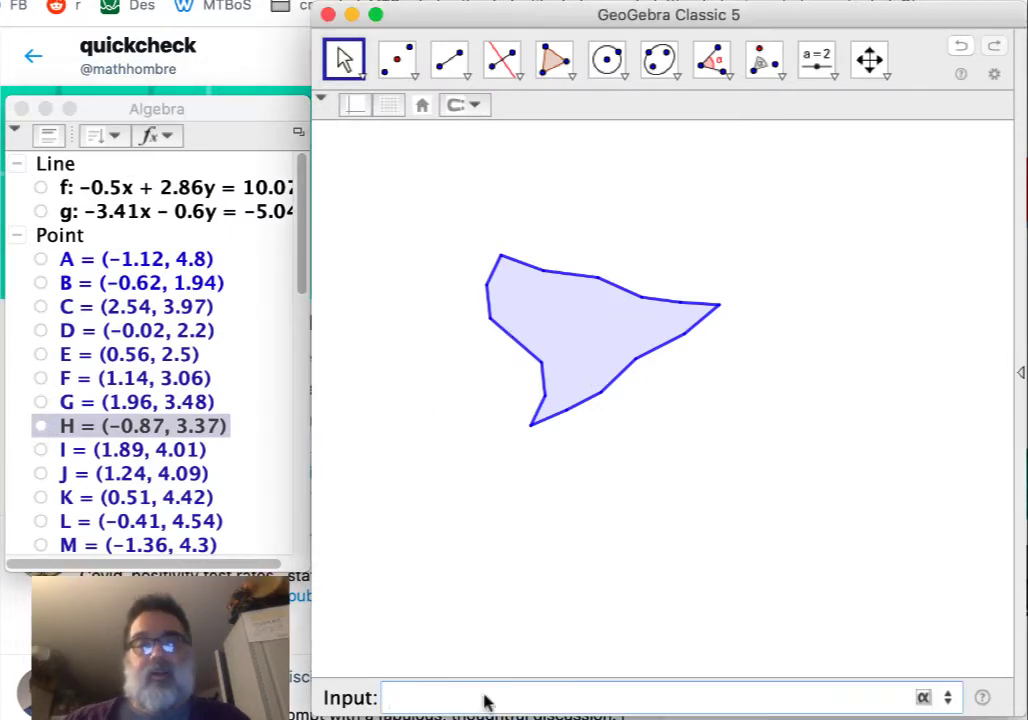
pyautogui.press('Up')
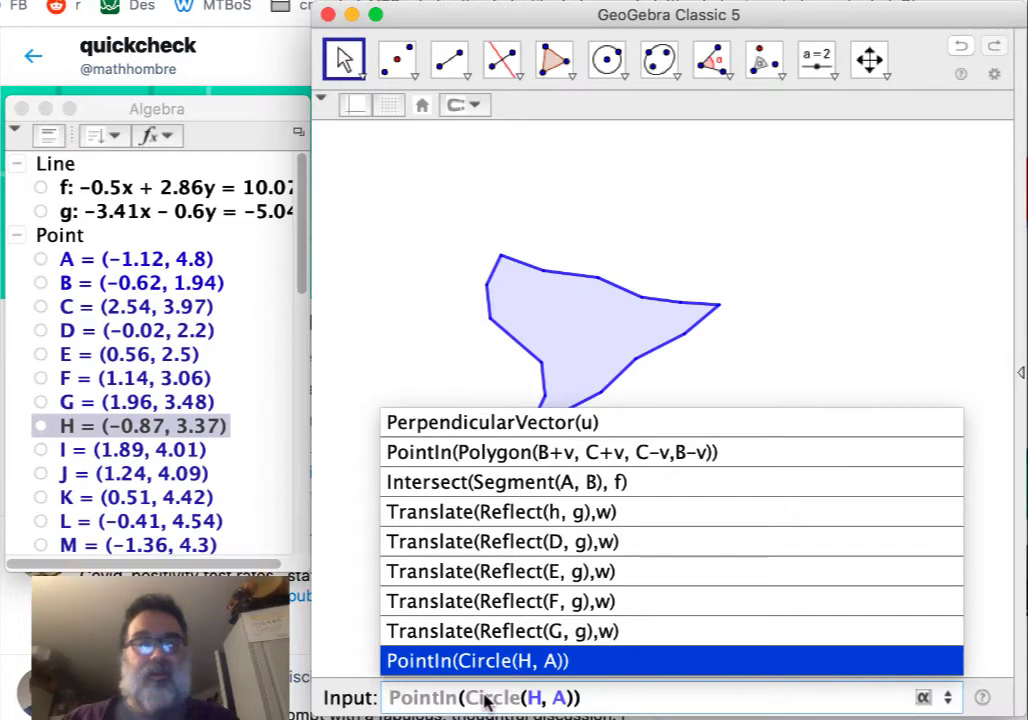
pyautogui.press('Return')
pyautogui.scroll(-5, 207, 470)
pyautogui.scroll(-1, 207, 470)
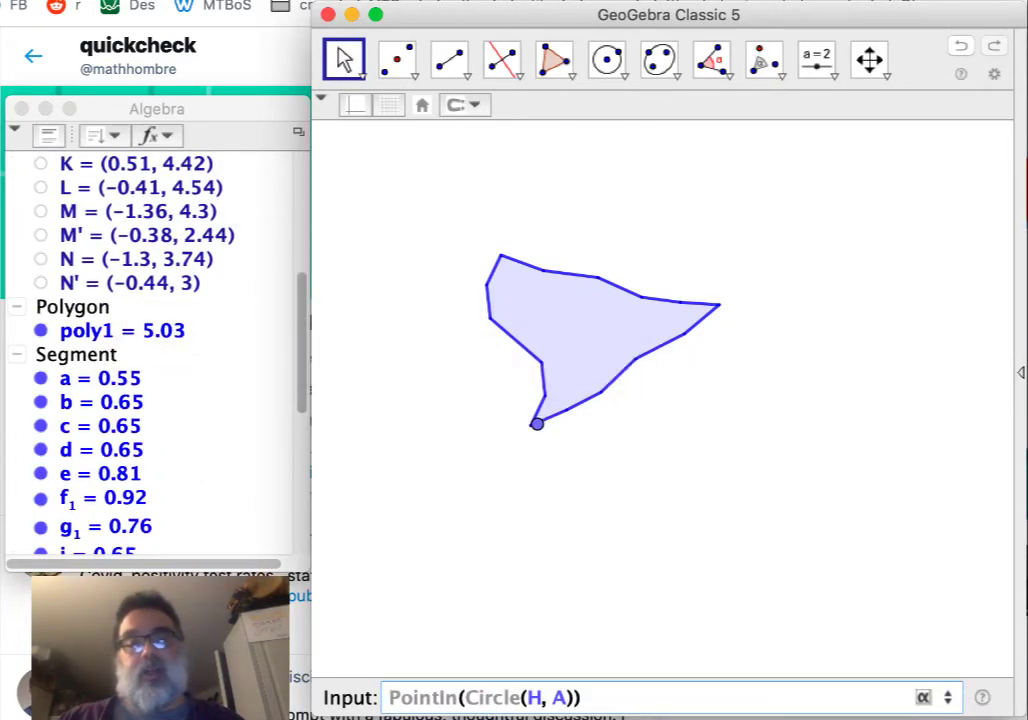
pyautogui.press('BackSpace')
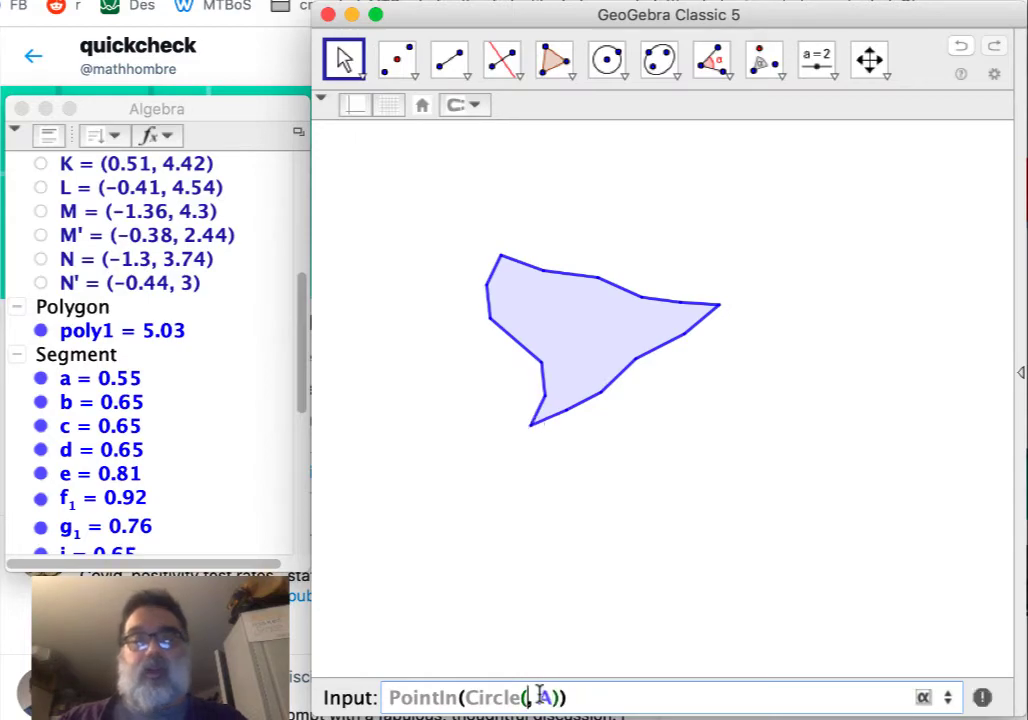
pyautogui.write('poly1')
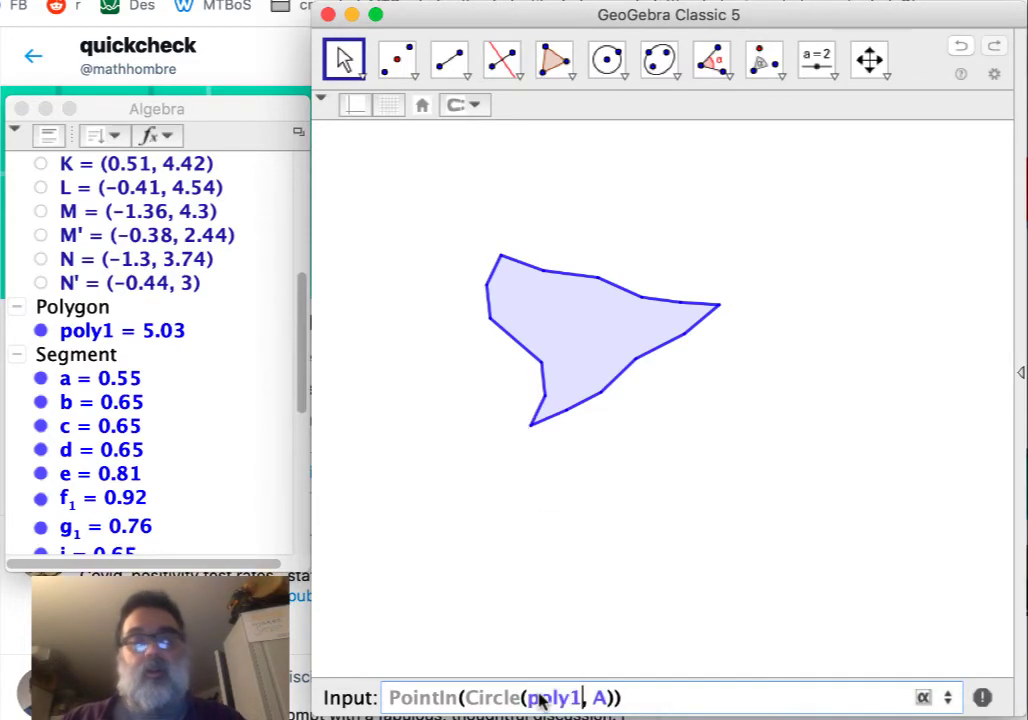
pyautogui.press('Return')
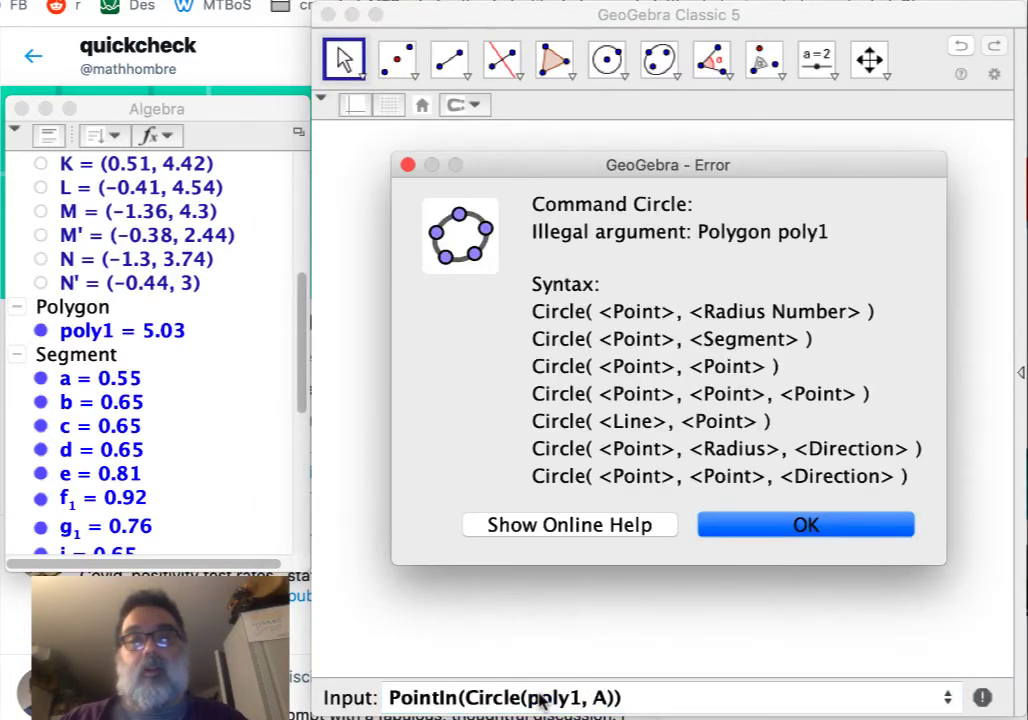
pyautogui.click(772, 530)
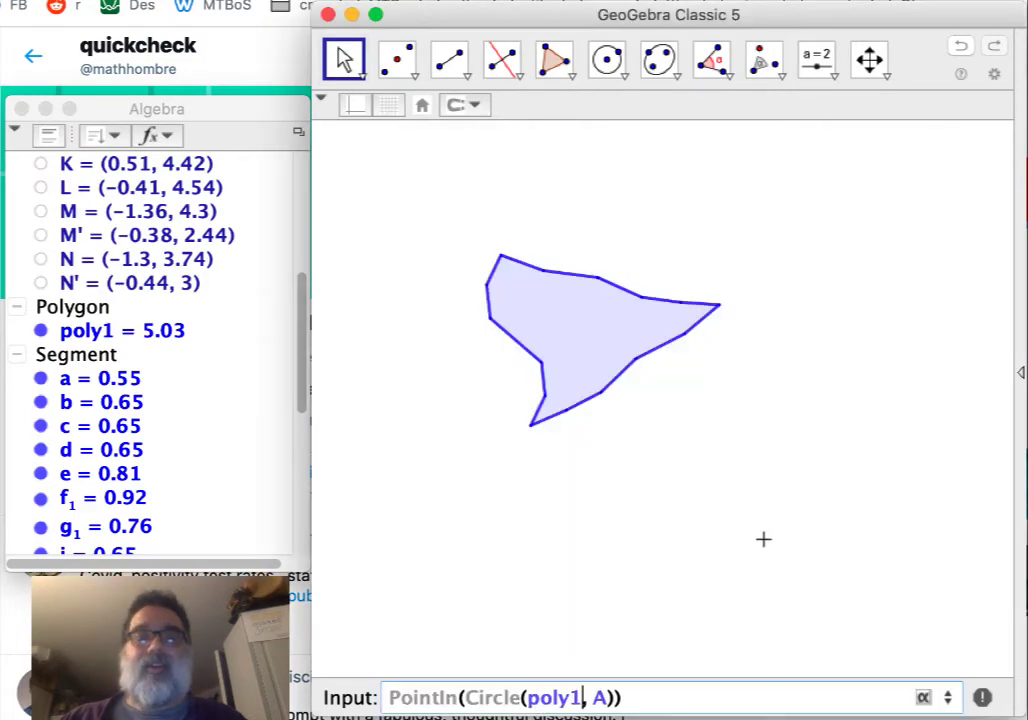
# Create a glide-reflected copy of the tile with the command Translate(Reflect(poly1, g),w)
pyautogui.press('Up')
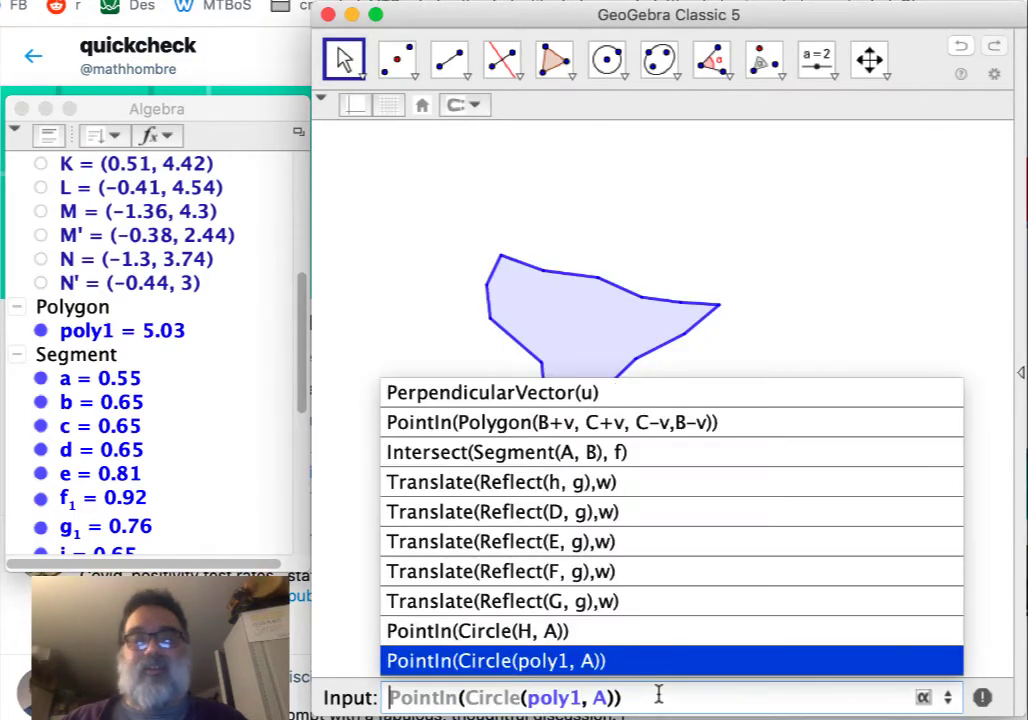
pyautogui.press('Up')
pyautogui.press('Up')
pyautogui.press('Right')
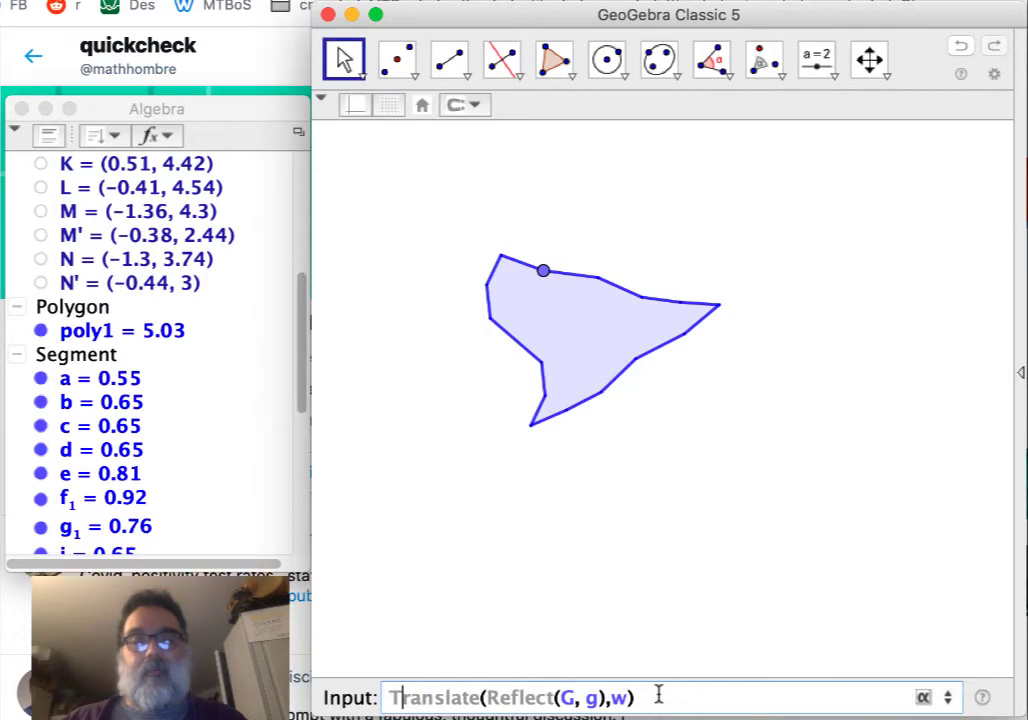
pyautogui.press('Right')
pyautogui.press('Right')
pyautogui.press('Right')
pyautogui.press('Right')
pyautogui.press('Right')
pyautogui.press('Right')
pyautogui.press('Right')
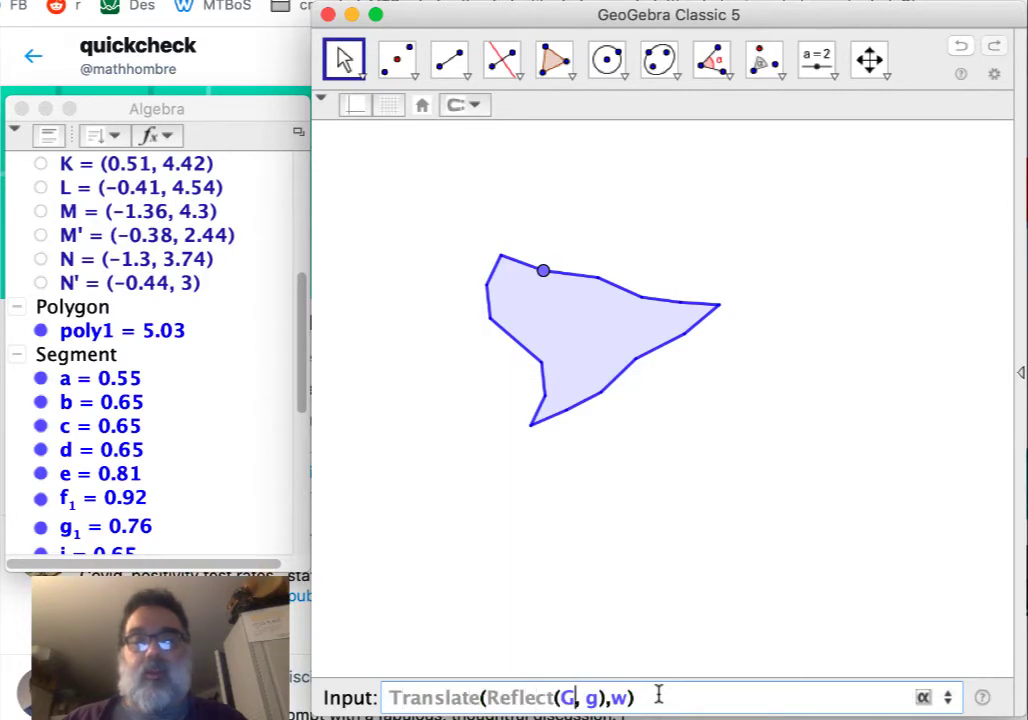
pyautogui.press('BackSpace')
pyautogui.write('poly1')
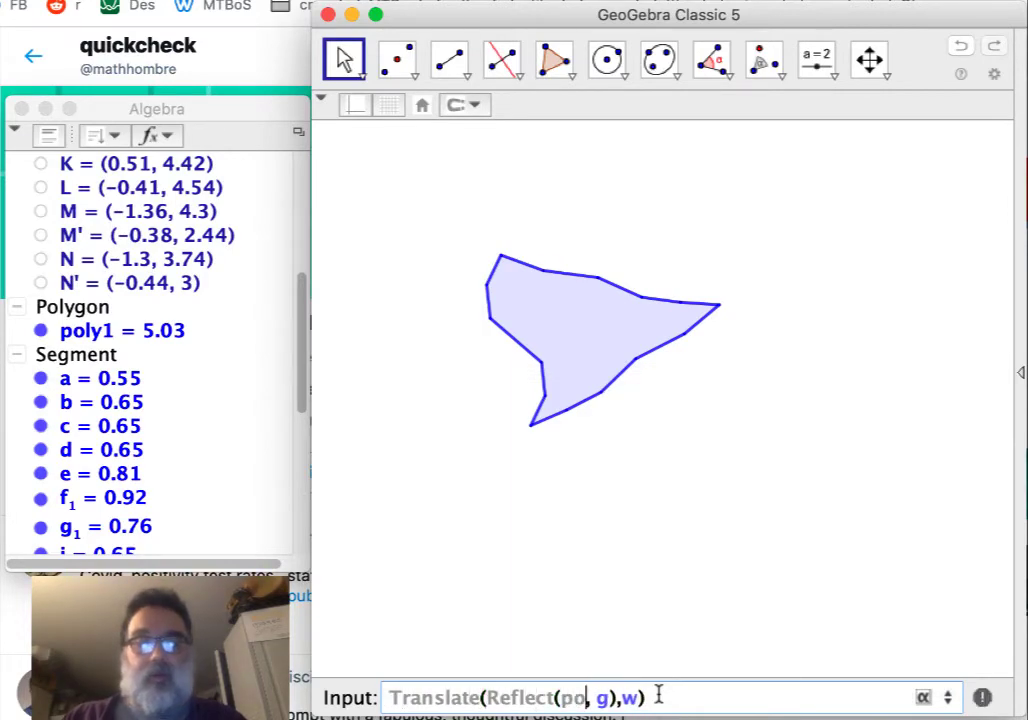
pyautogui.press('Return')
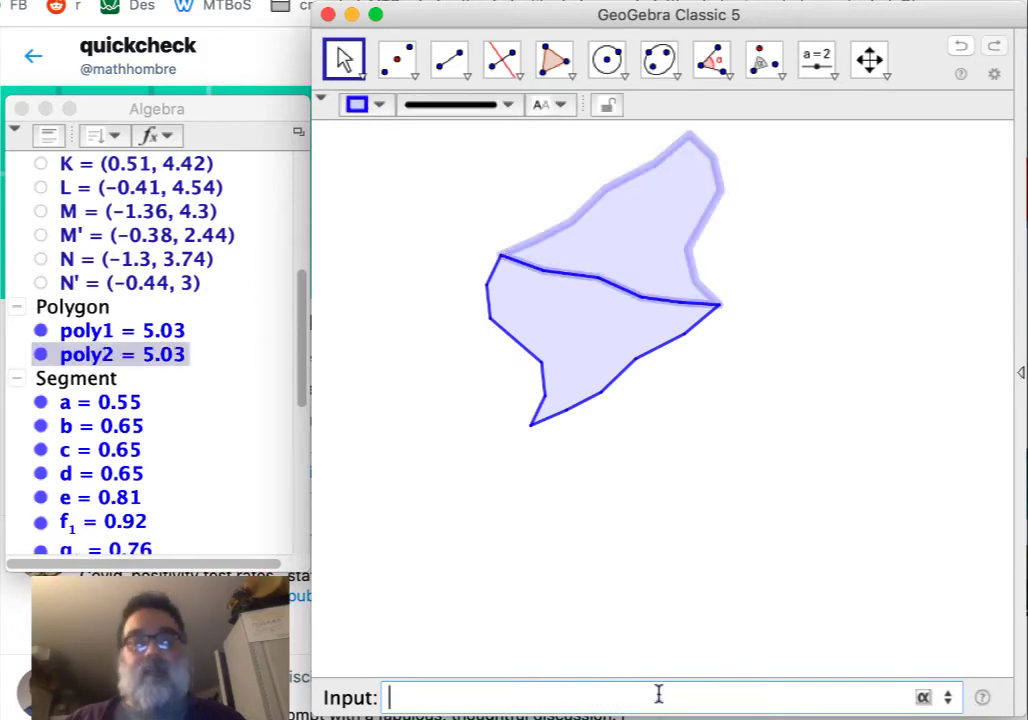
# Create the opposite glide-reflected copy of the tile with the command Translate(Reflect(poly1, g),-w)
pyautogui.press('Up')
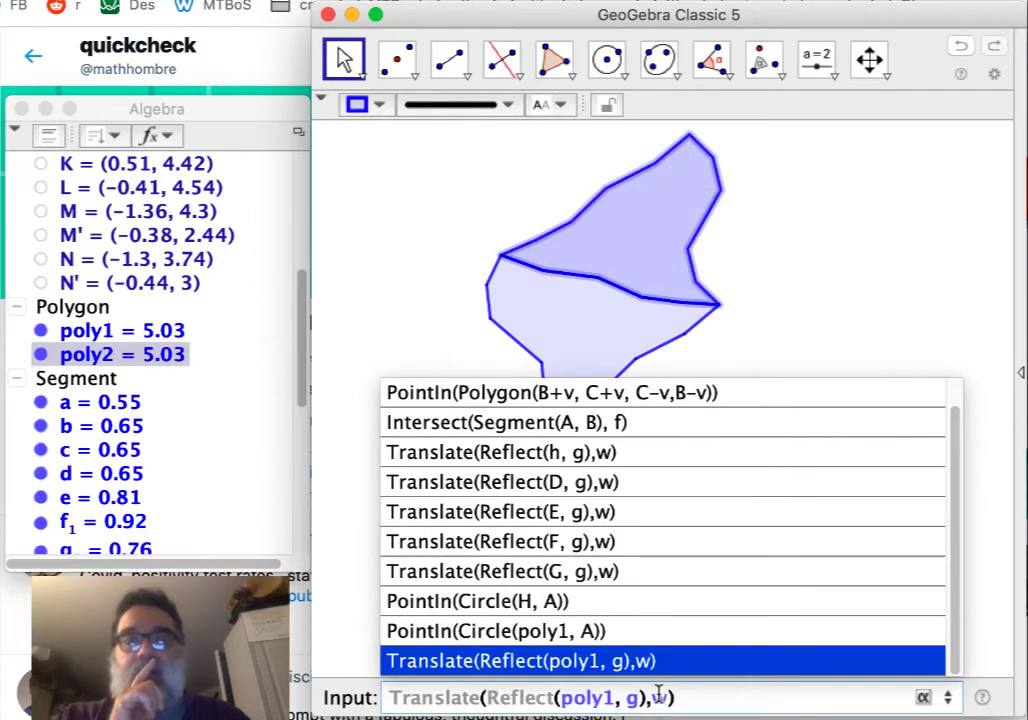
pyautogui.press('Right')
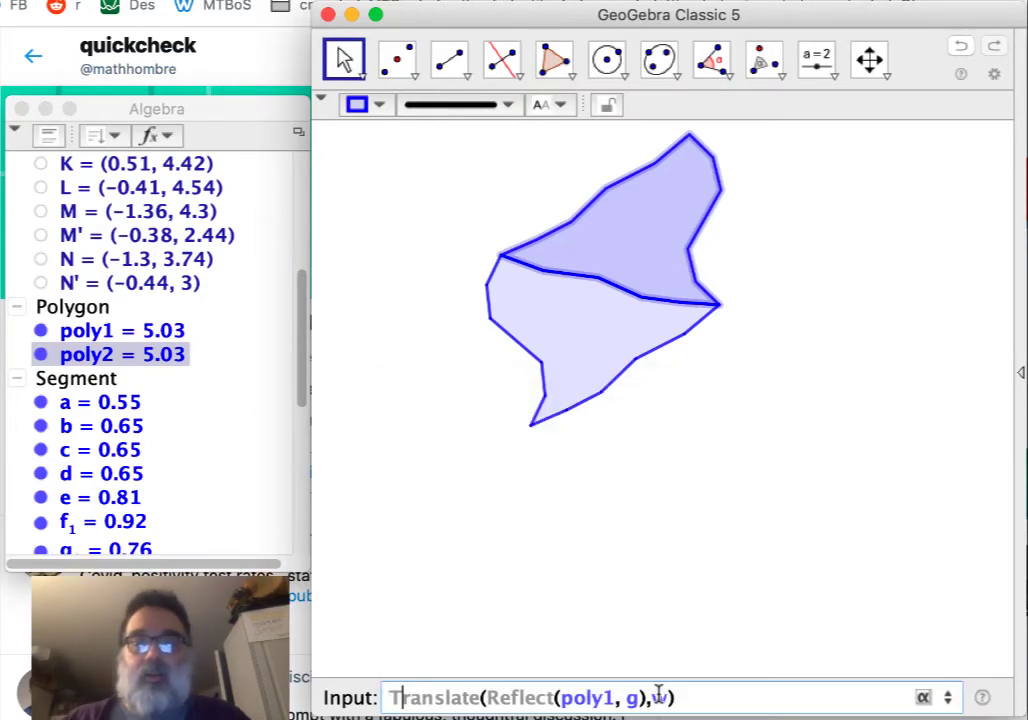
pyautogui.press('Right')
pyautogui.press('Right')
pyautogui.press('Right')
pyautogui.press('Right')
pyautogui.press('Right')
pyautogui.press('Right')
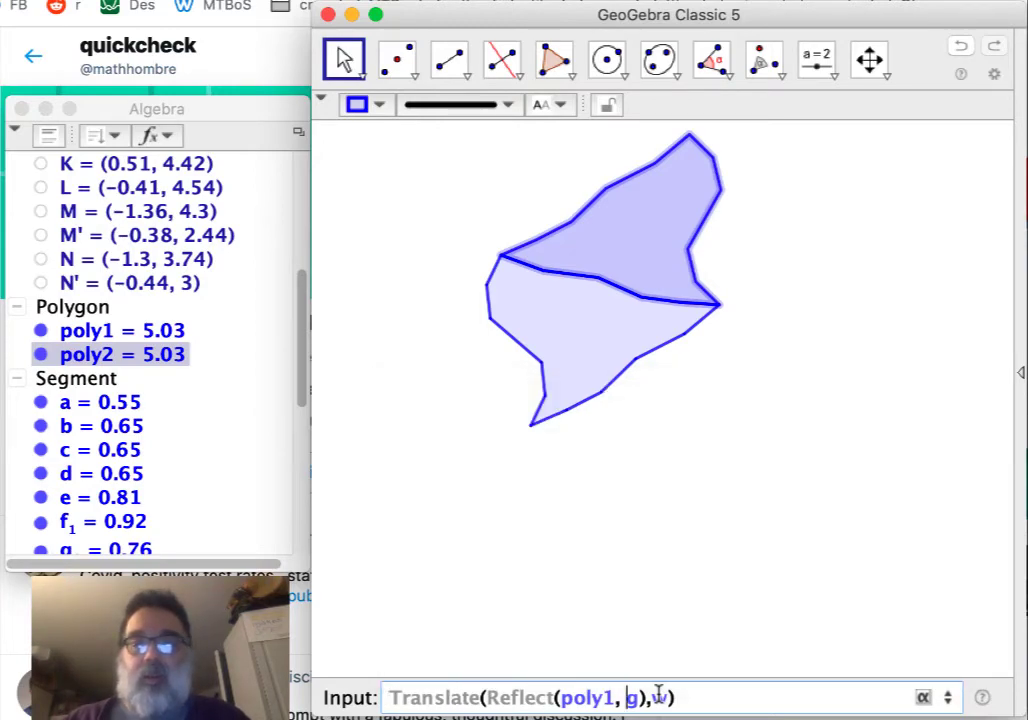
pyautogui.press('Right')
pyautogui.press('Right')
pyautogui.press('Right')
pyautogui.write('-')
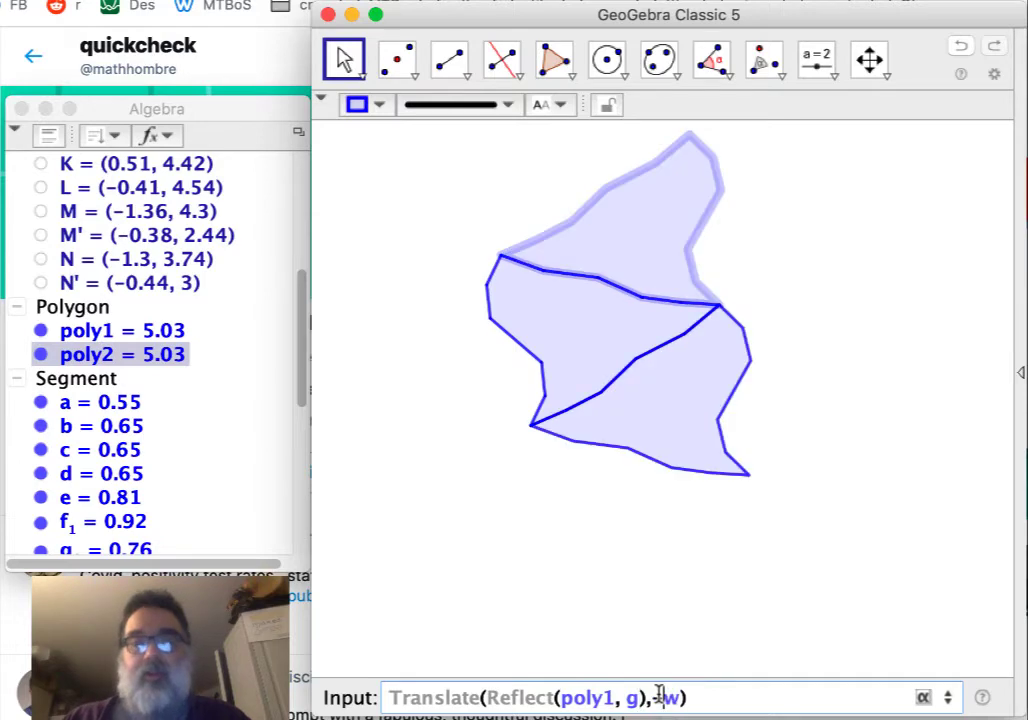
pyautogui.press('Return')
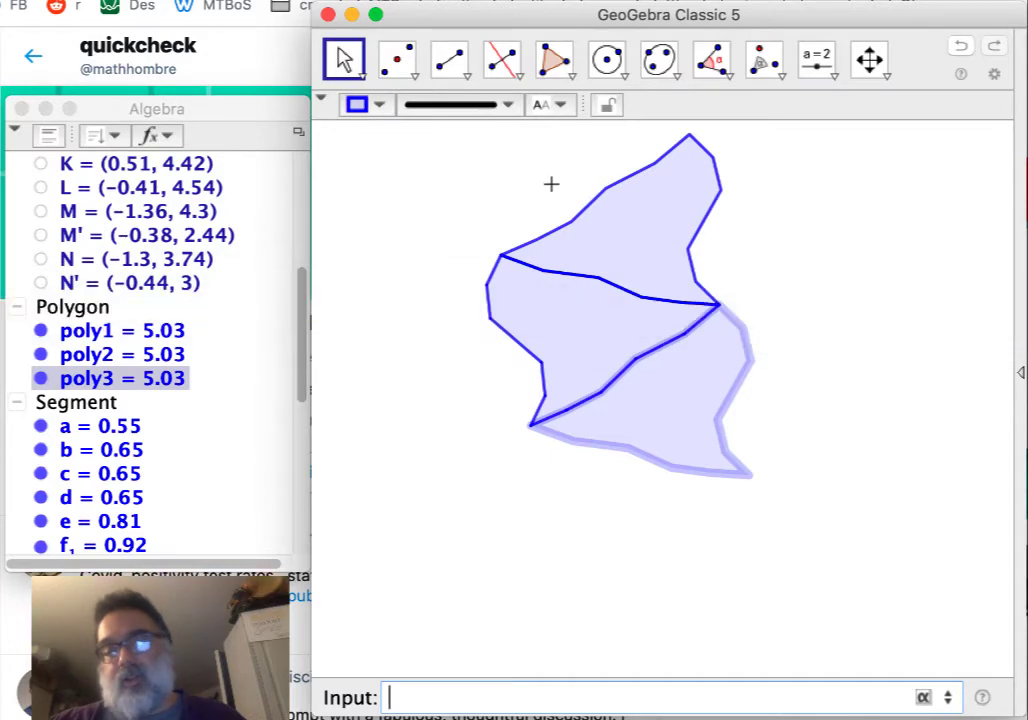
# Translate the original tile poly1 by the vector 2w using the Translate command
pyautogui.click(548, 703)
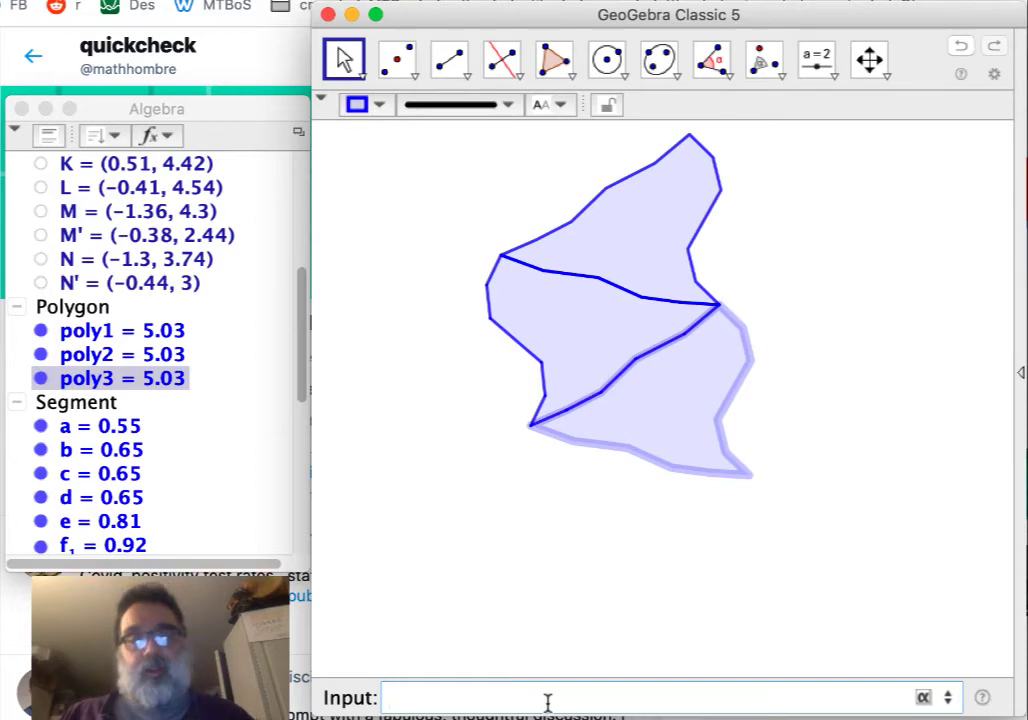
pyautogui.write('Tran')
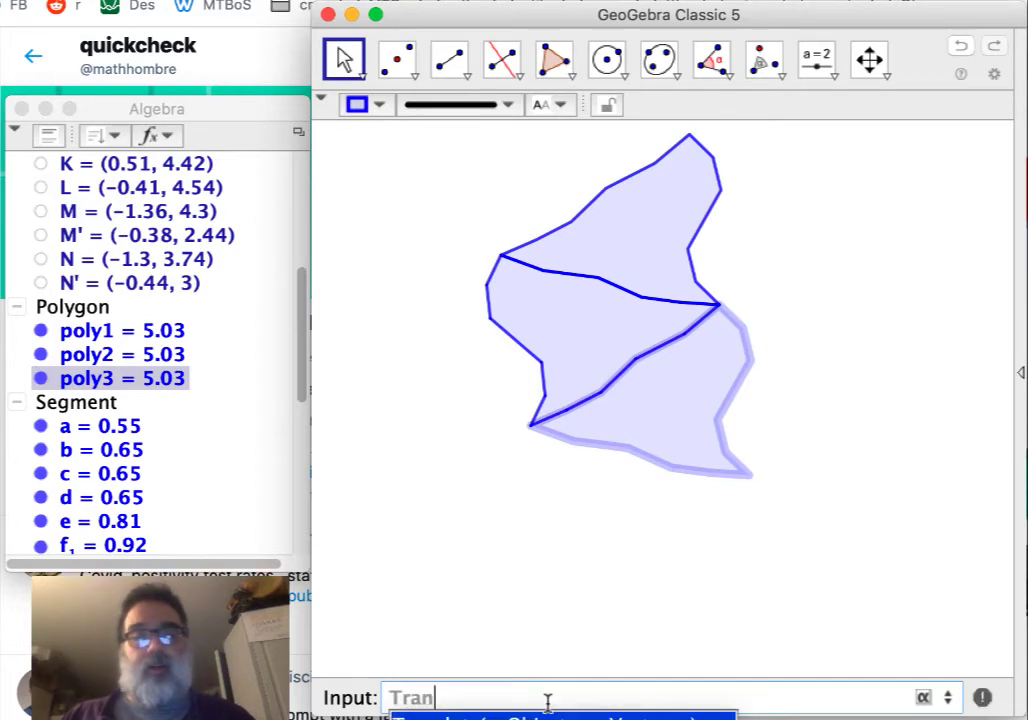
pyautogui.press('Return')
pyautogui.write('poly1, <Vector> )')
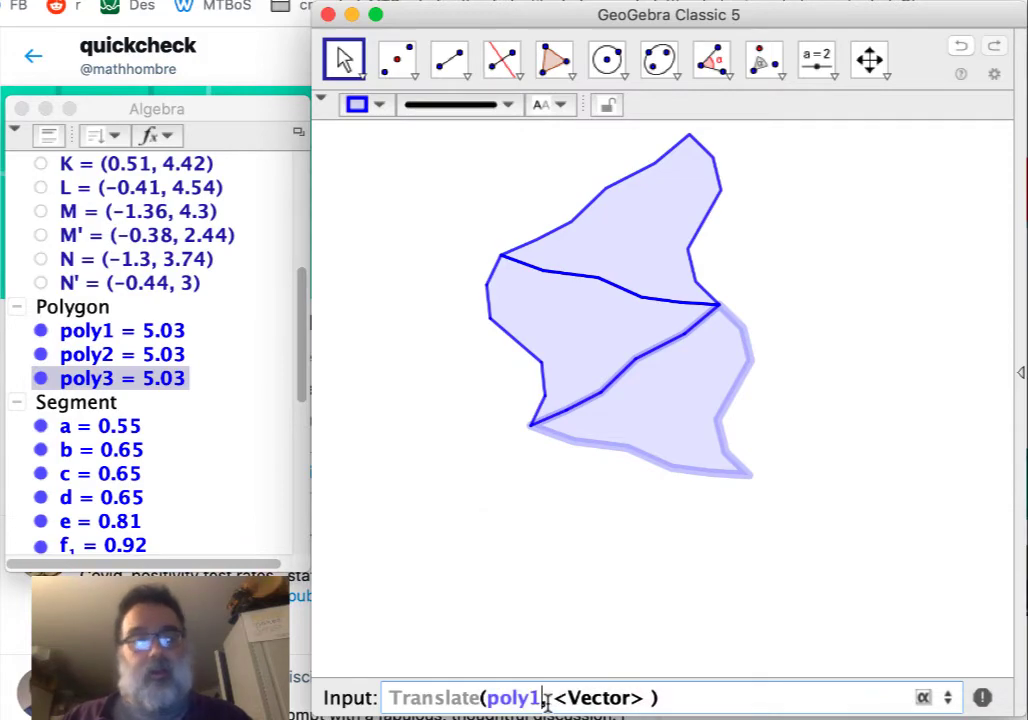
pyautogui.press('Tab')
pyautogui.write('2w')
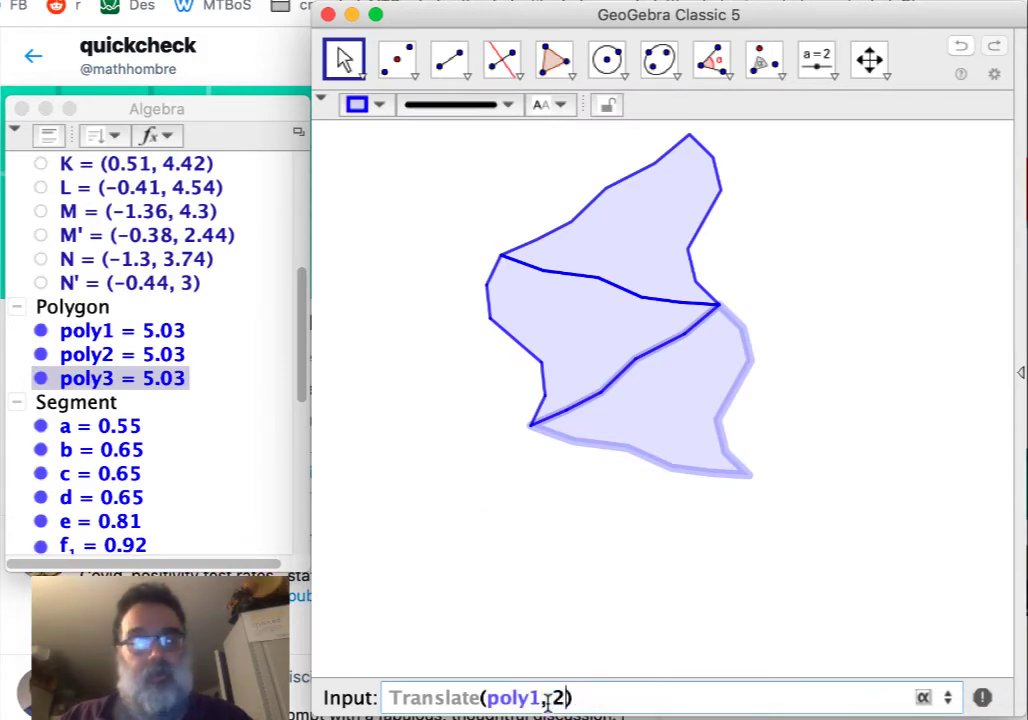
pyautogui.press('Return')
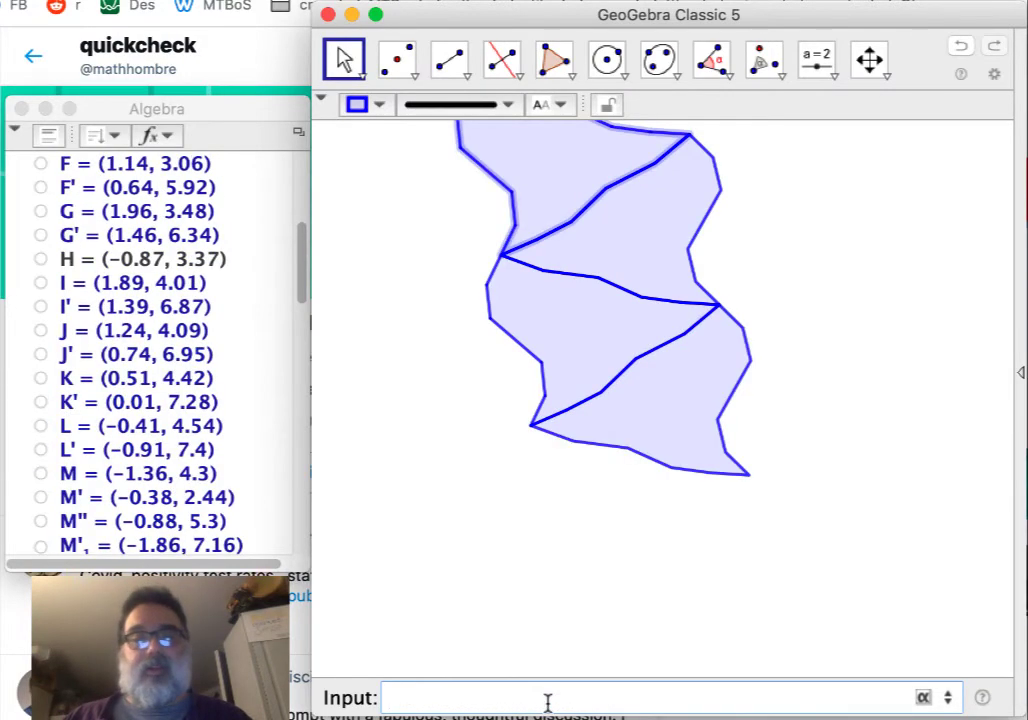
# Add another copy of poly1 translated the opposite way, by the vector -2w
pyautogui.press('Up')
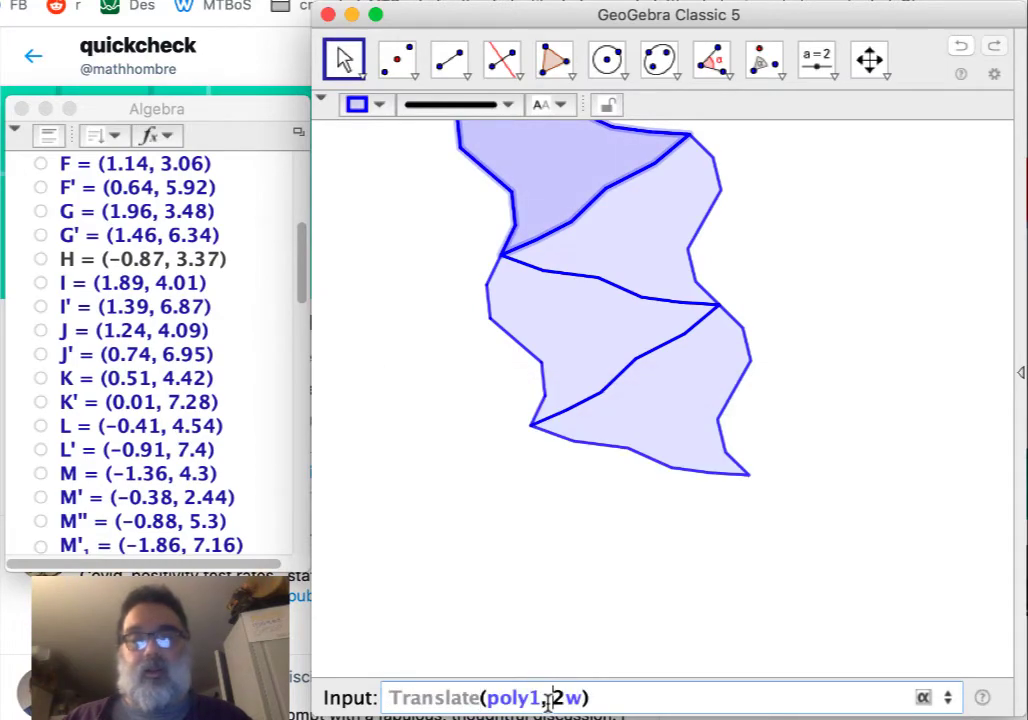
pyautogui.write('-')
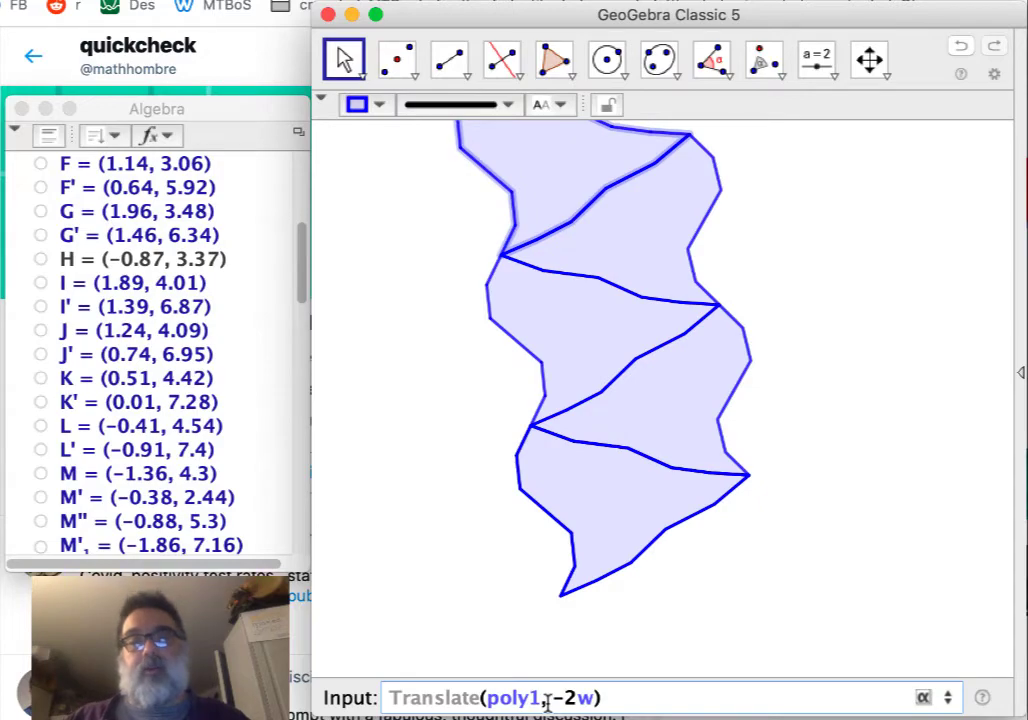
pyautogui.press('Return')
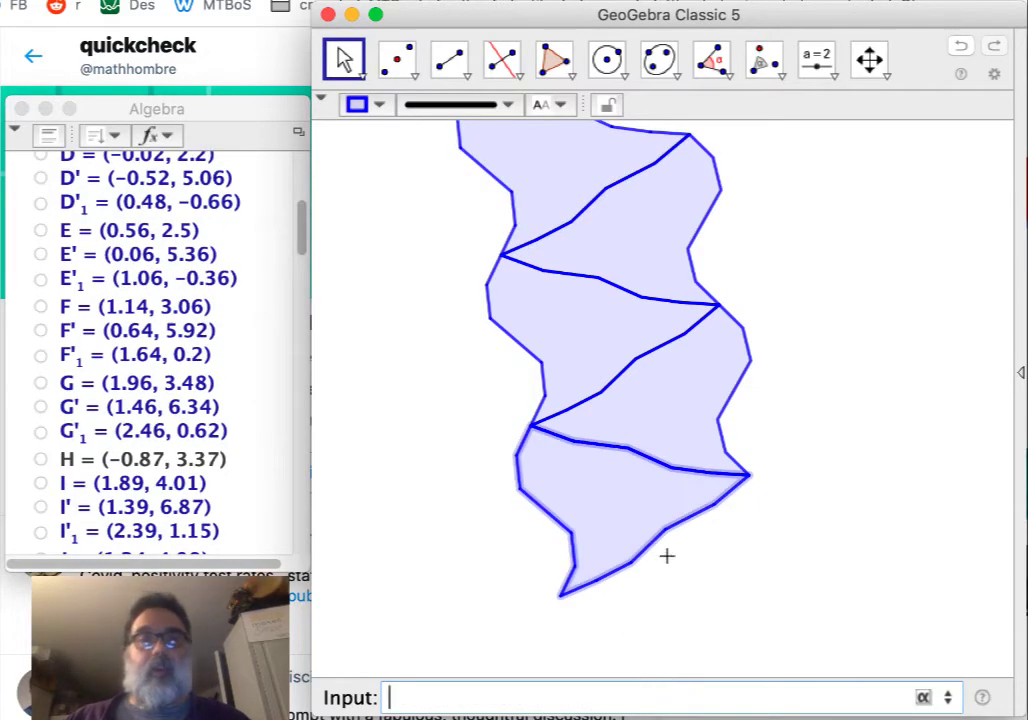
# Rotate the original tile by 180° about point H with the command Rotate(poly1, 180°,H)
pyautogui.click(800, 417)
pyautogui.moveTo(798, 409); pyautogui.dragTo(798, 439)
pyautogui.click(783, 692)
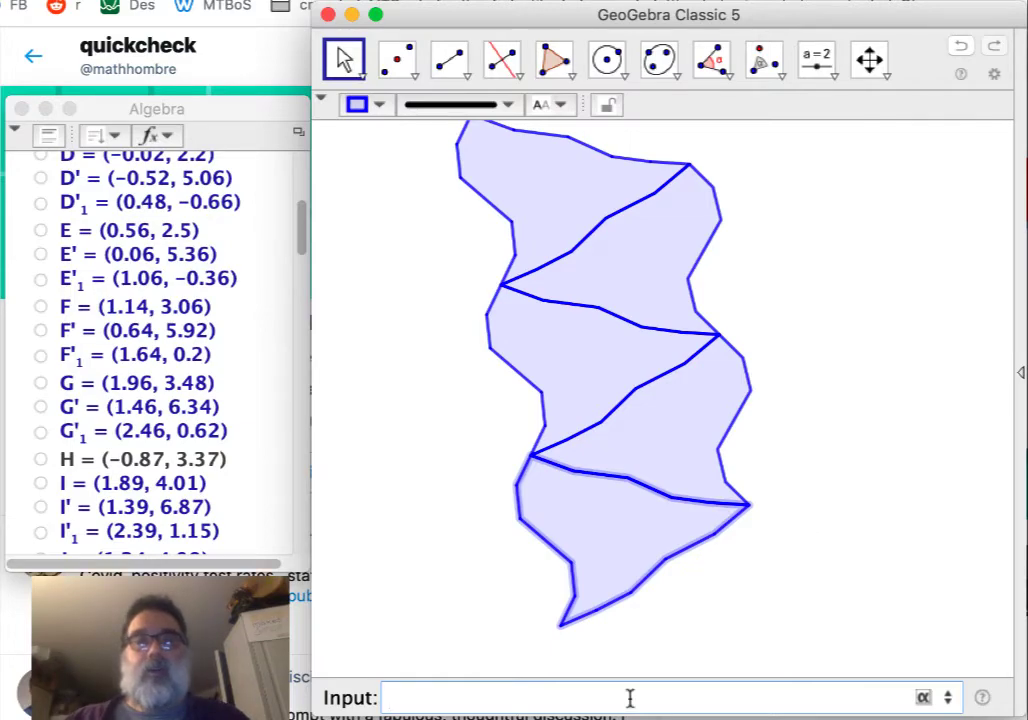
pyautogui.write('Rota')
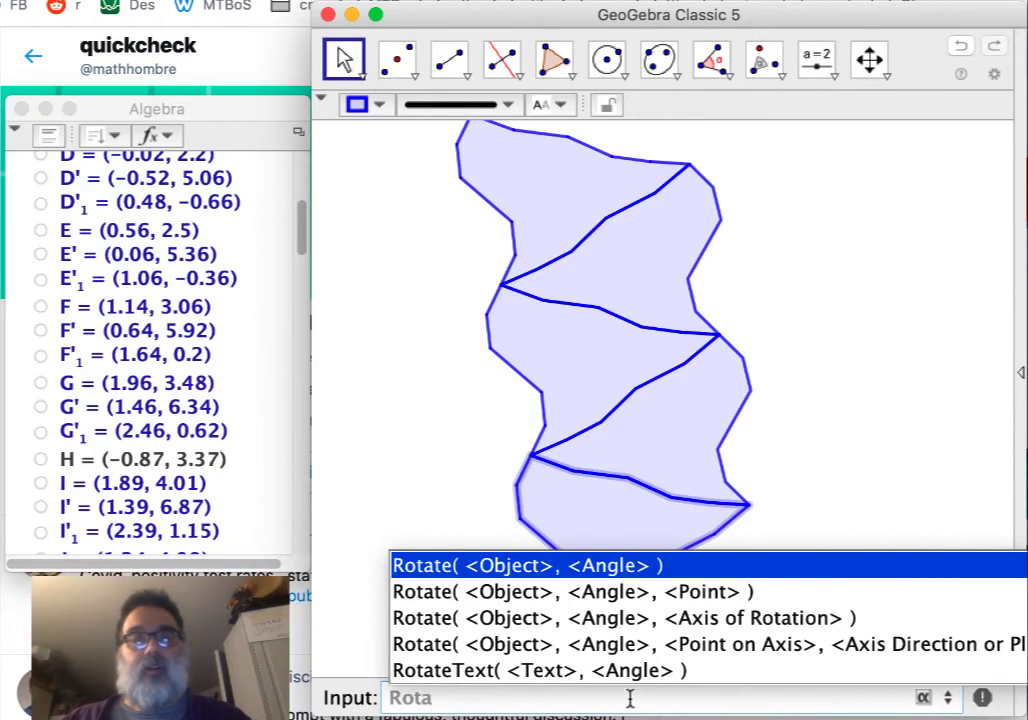
pyautogui.press('Return')
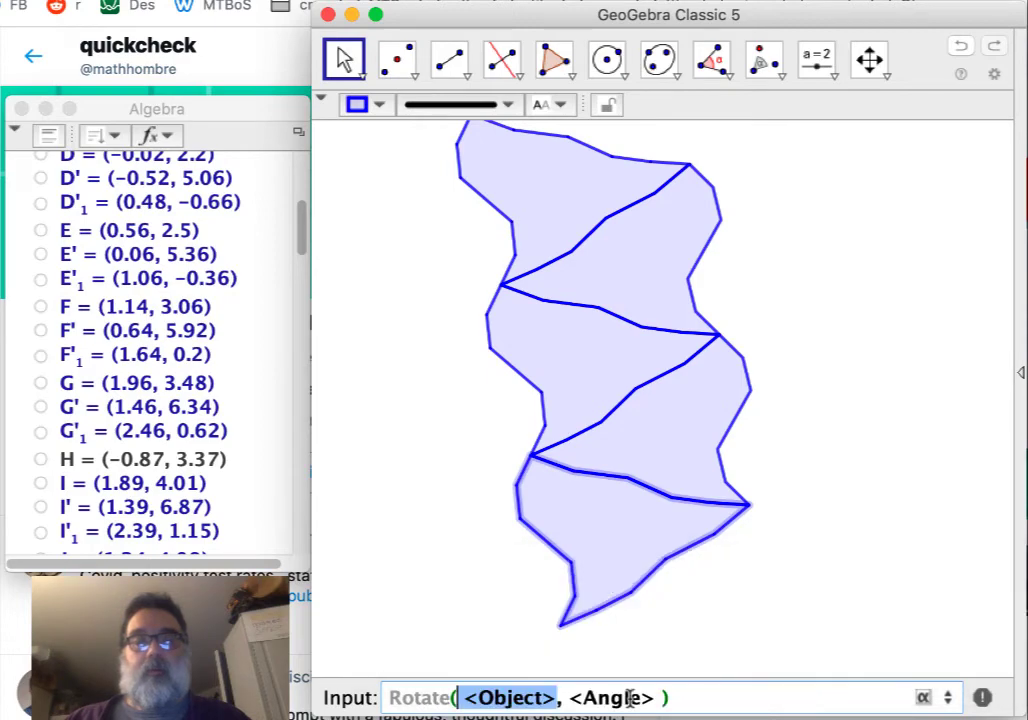
pyautogui.write('poly1')
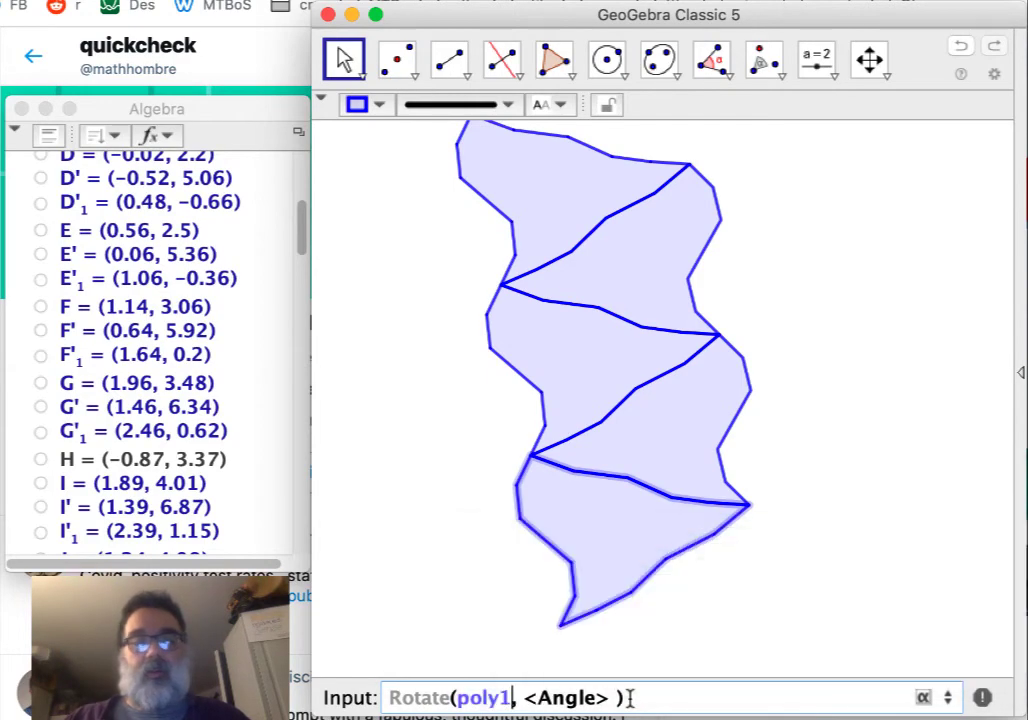
pyautogui.press('Tab')
pyautogui.write('180')
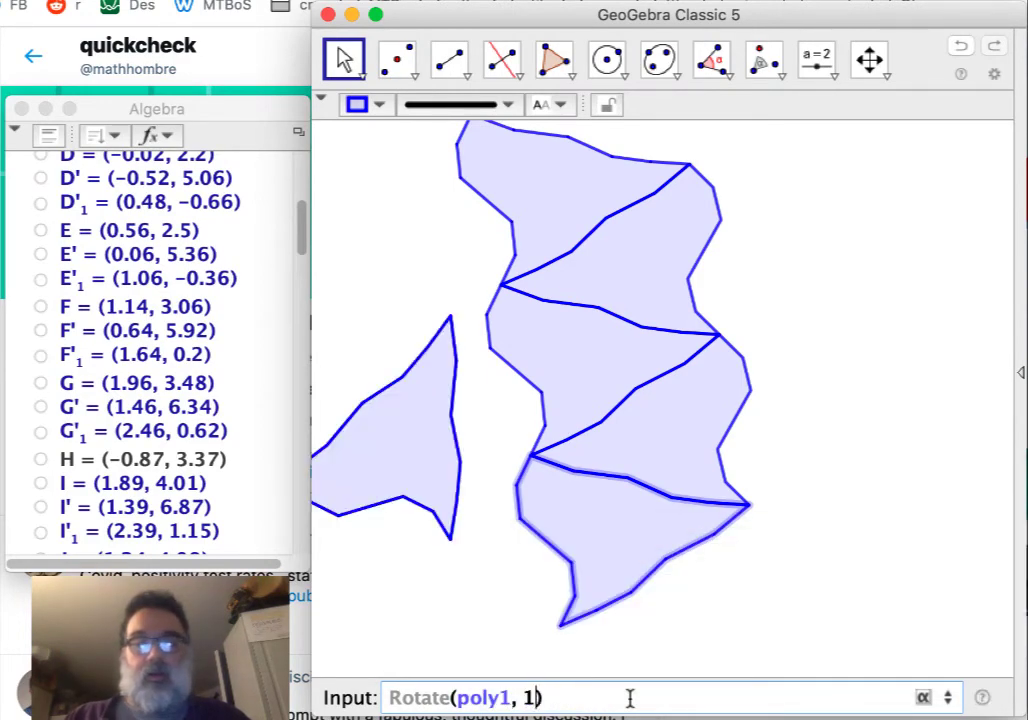
pyautogui.write('°')
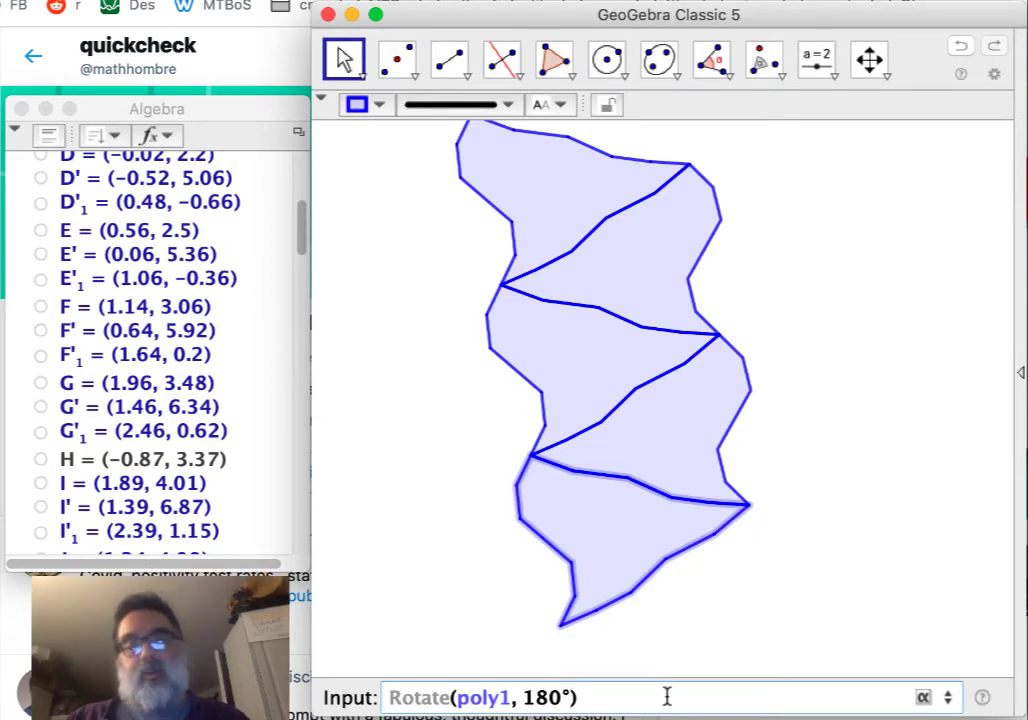
pyautogui.write(',H')
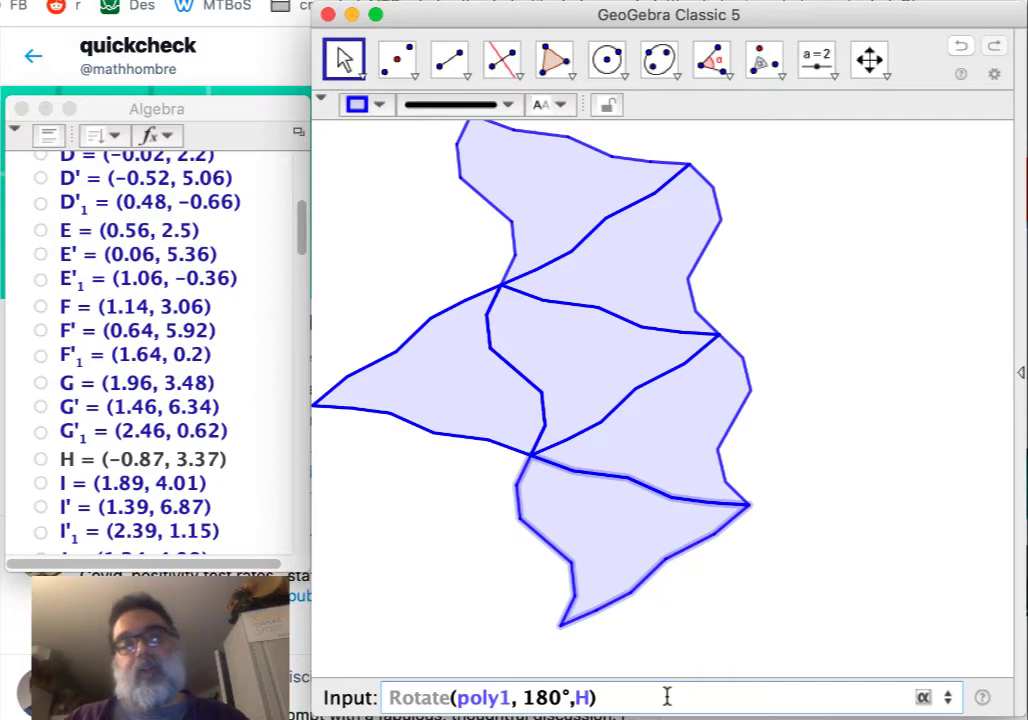
pyautogui.press('Return')
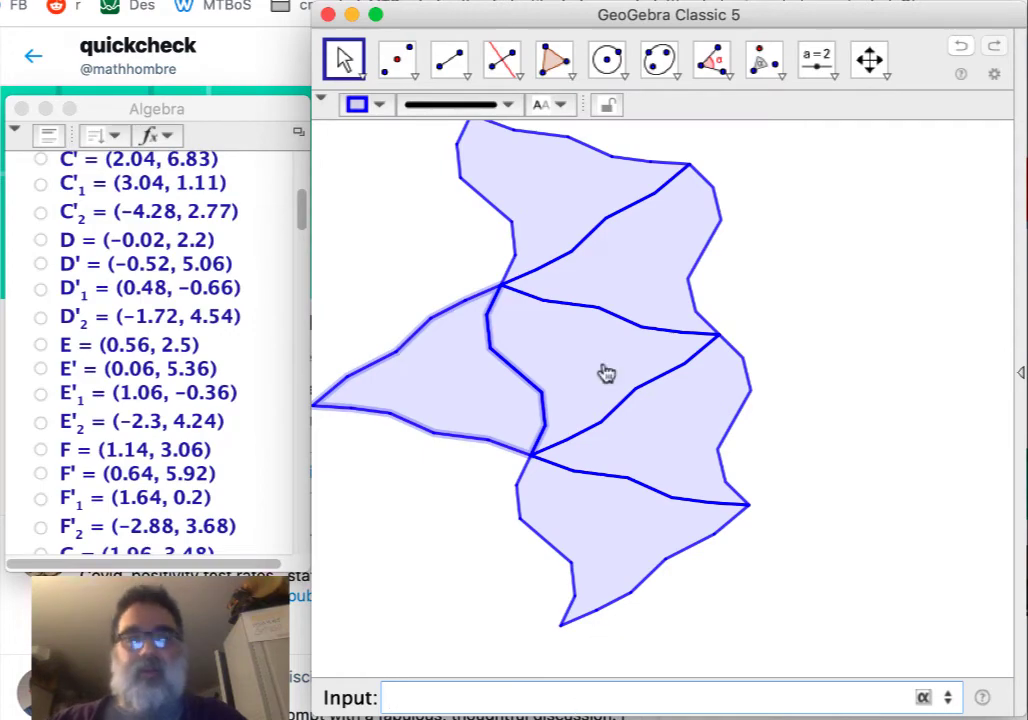
# Show the hidden reflection line g in the drawing again
pyautogui.scroll(5, 127, 395)
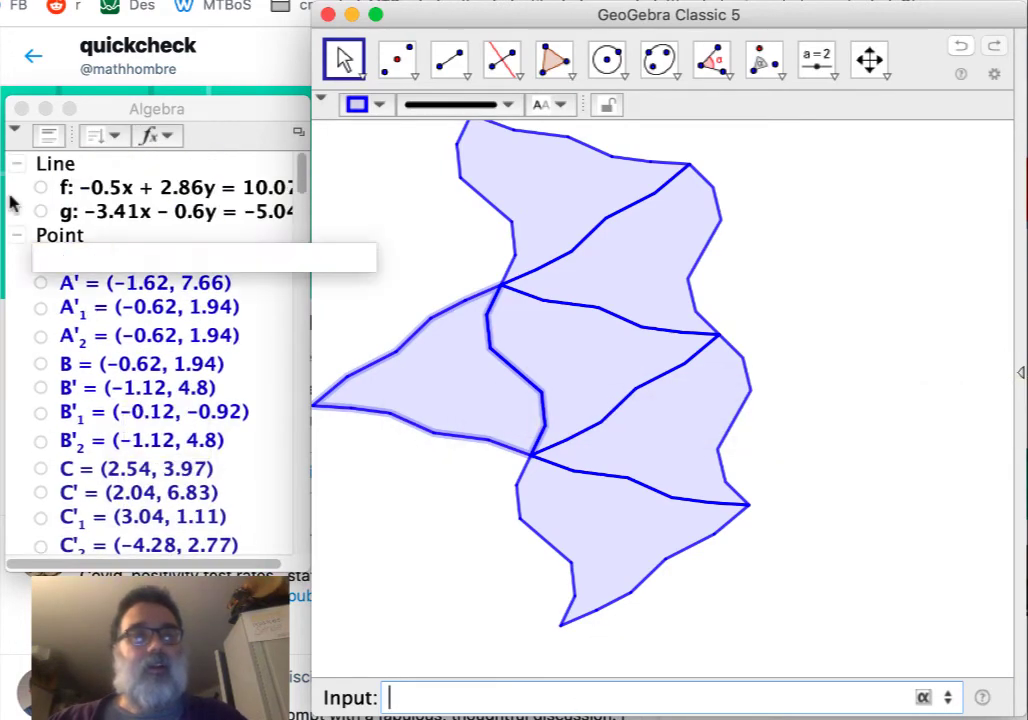
pyautogui.click(40, 211)
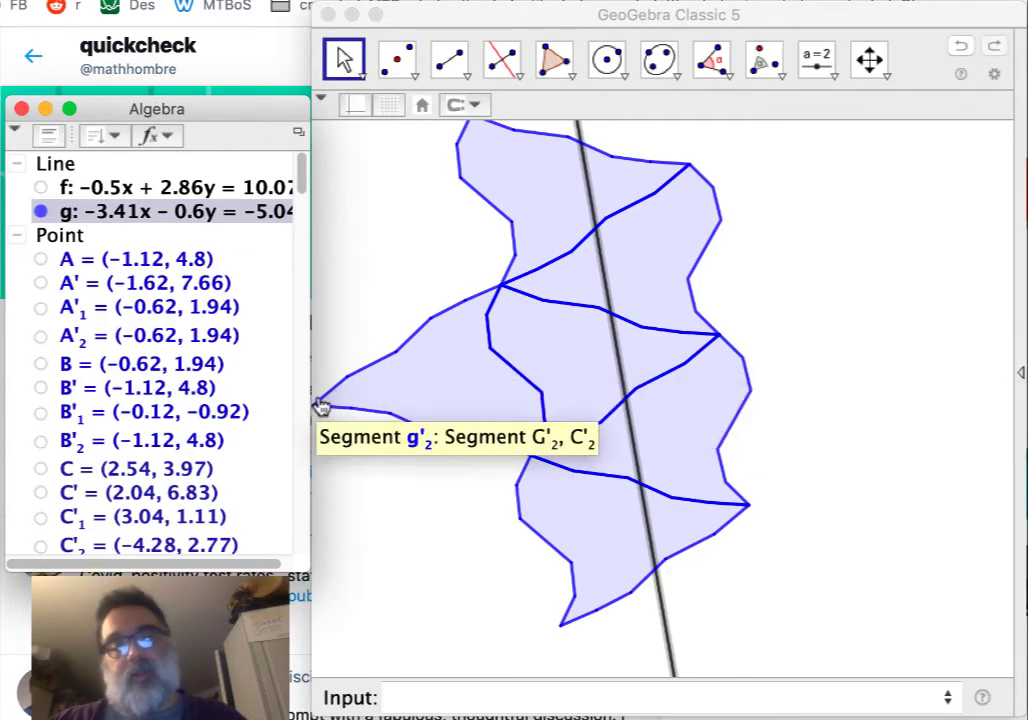
# Create a second reflection line by translating line g with the command Translate(g, Vector(C, H))
pyautogui.click(563, 700)
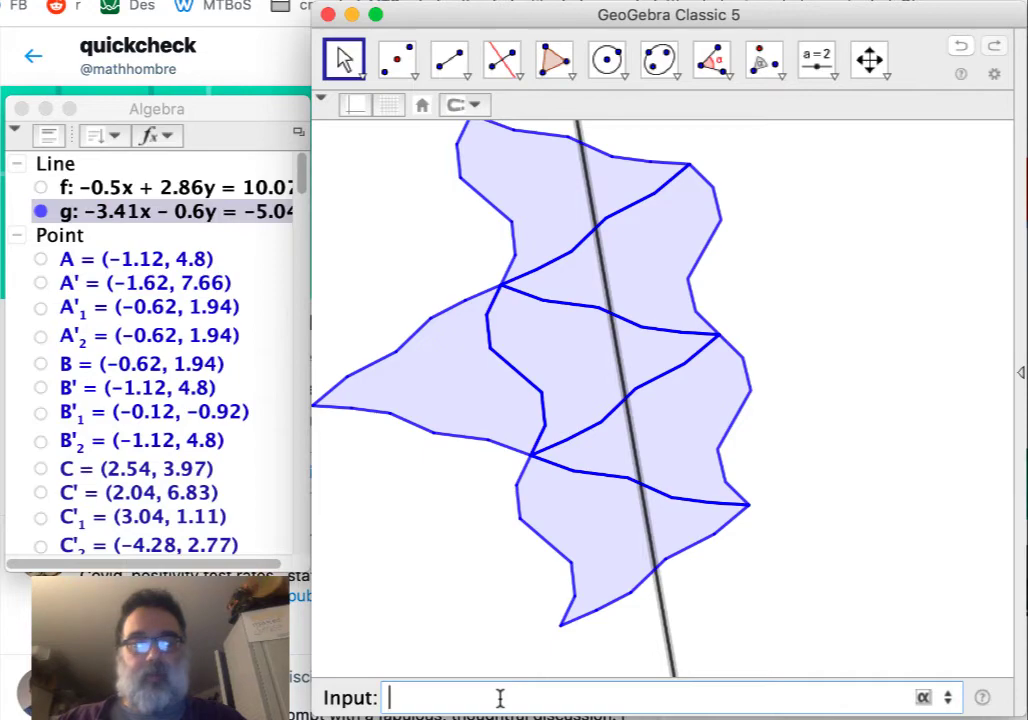
pyautogui.write('Tran')
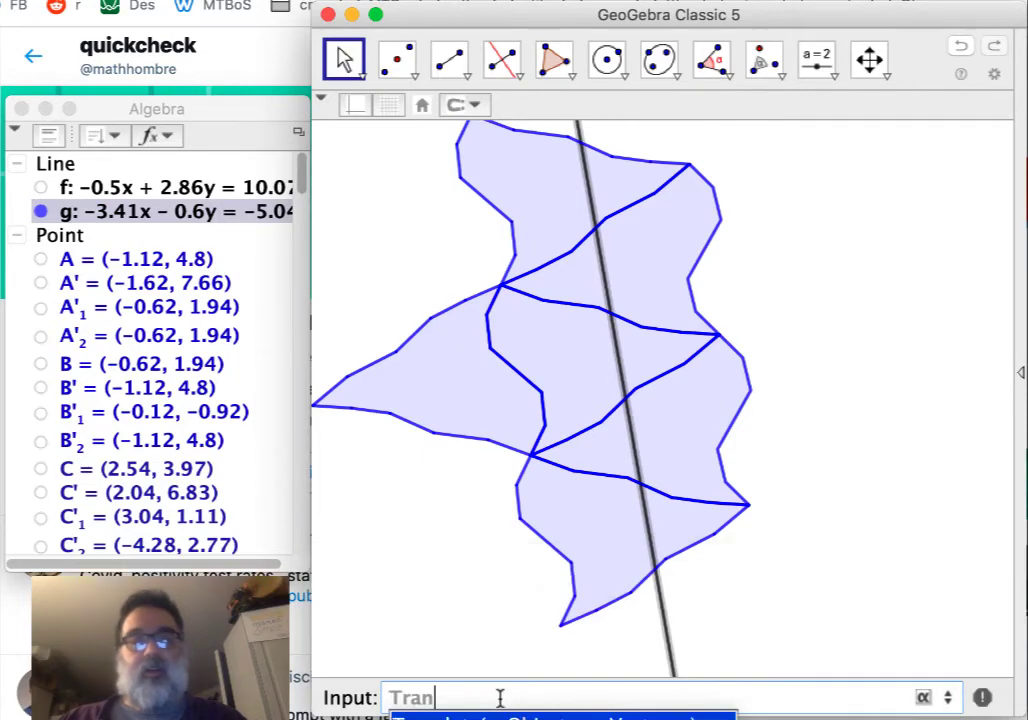
pyautogui.press('Return')
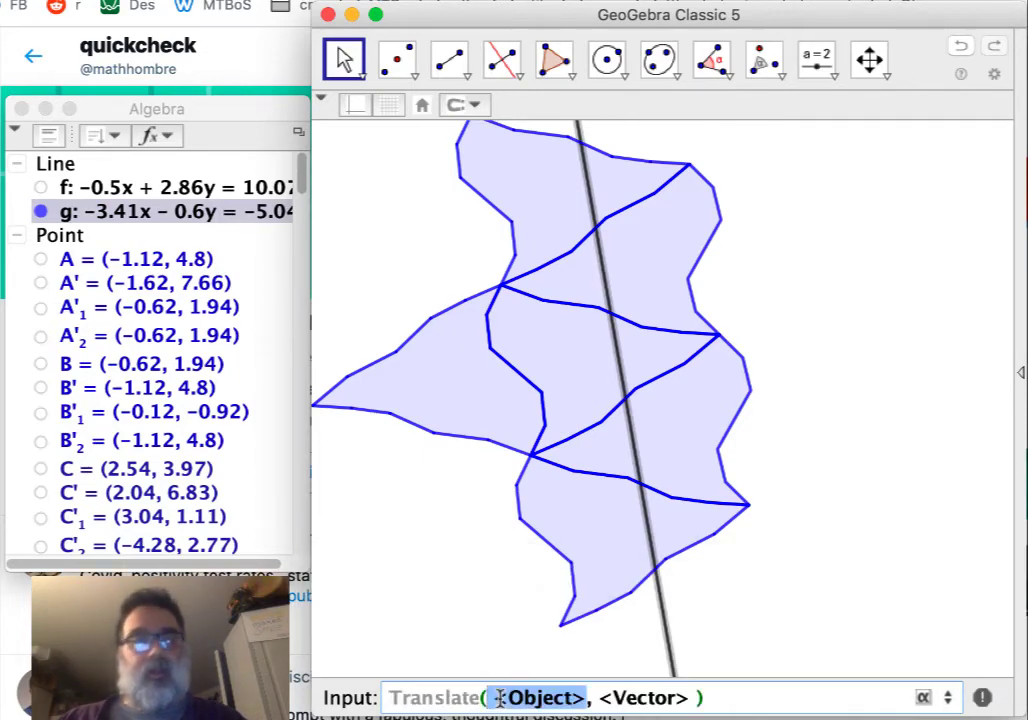
pyautogui.write('g')
pyautogui.press('Tab')
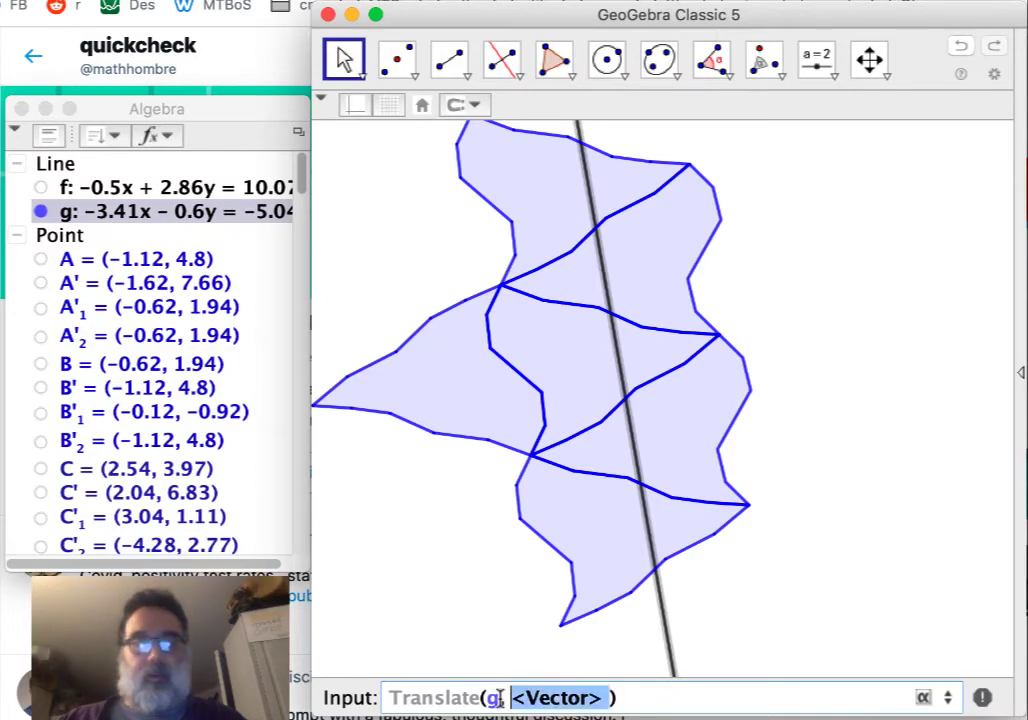
pyautogui.write('Vector')
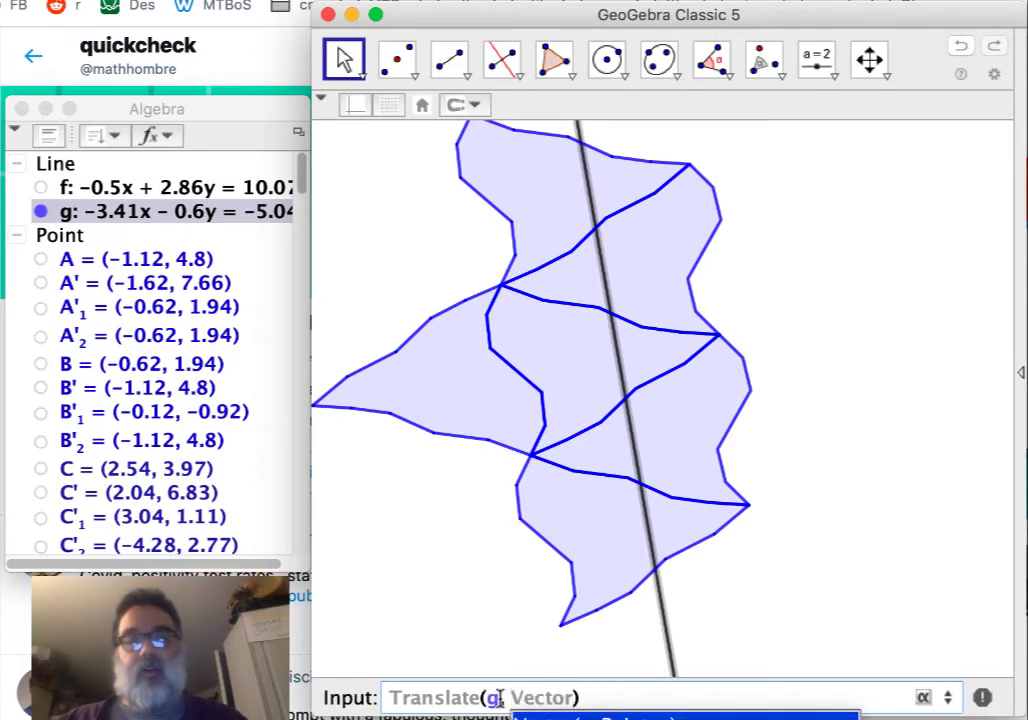
pyautogui.press('Down')
pyautogui.press('Return')
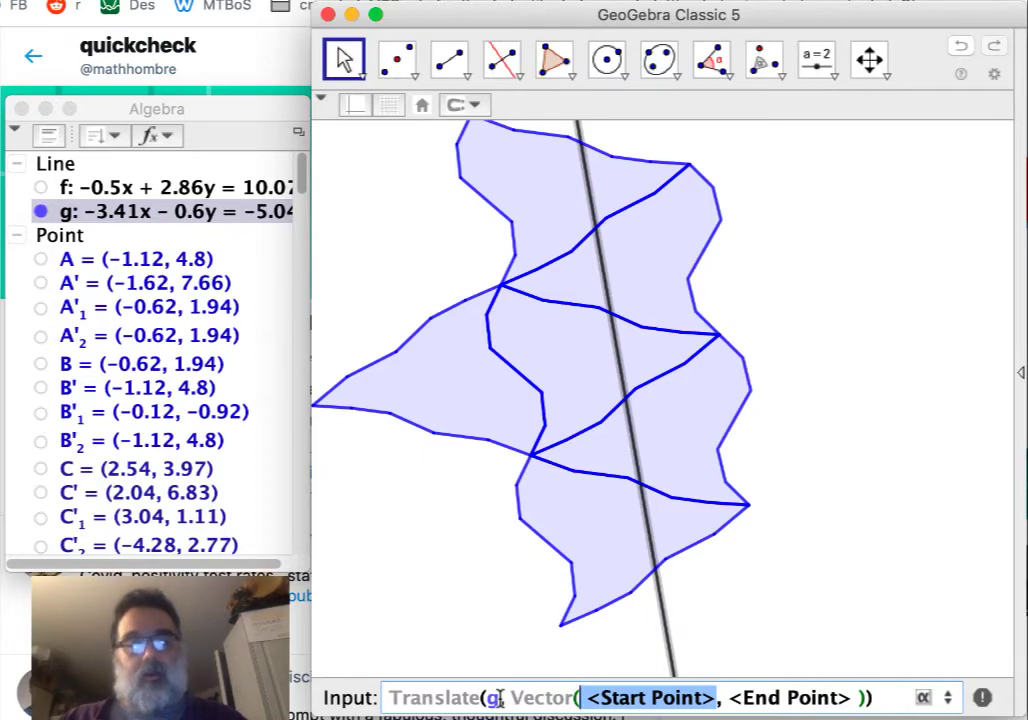
pyautogui.write('C')
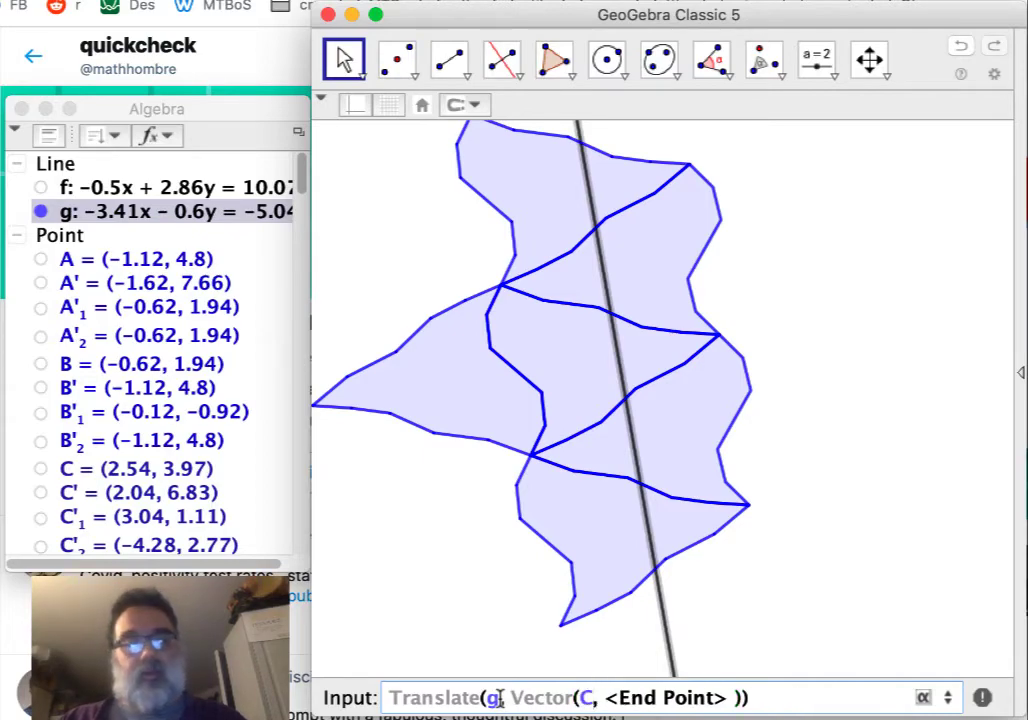
pyautogui.press('Tab')
pyautogui.write('H')
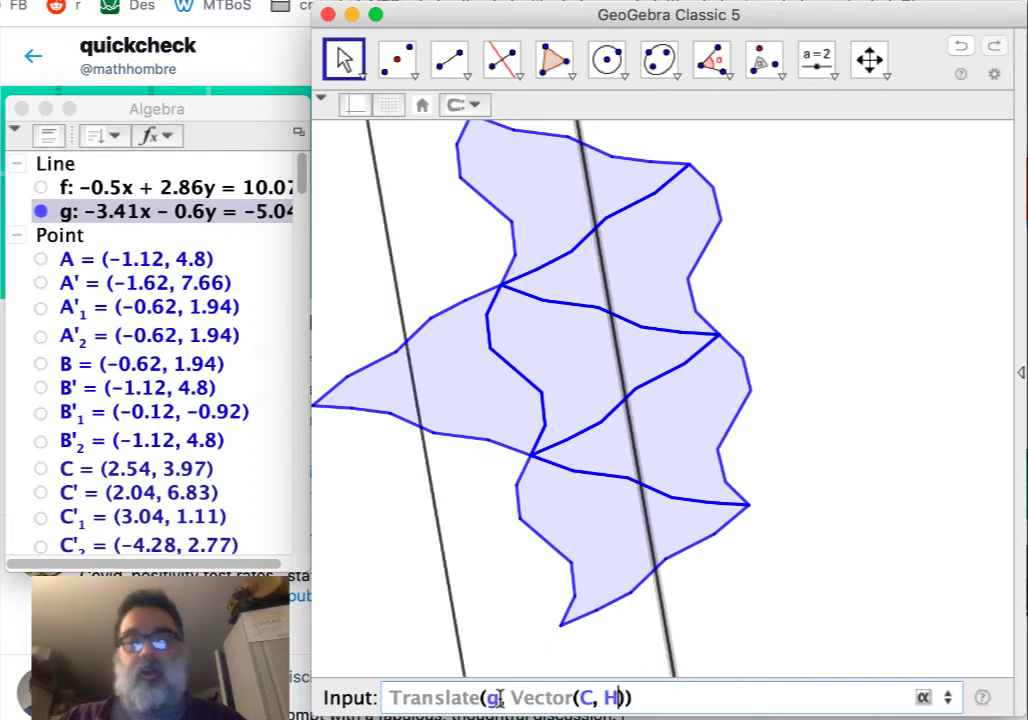
pyautogui.press('Return')
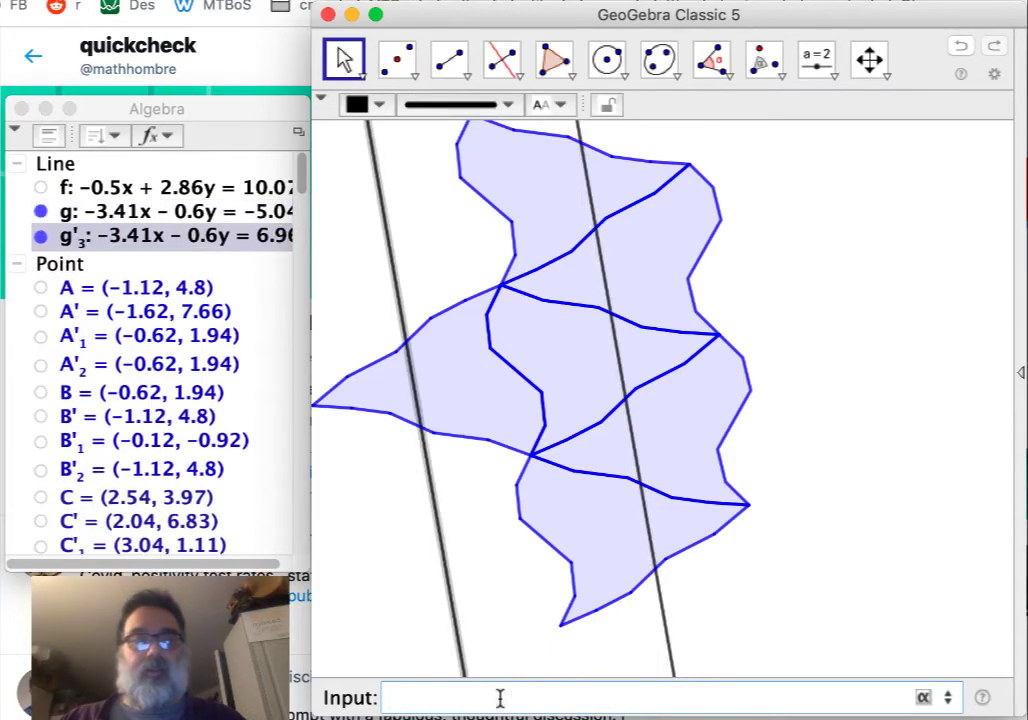
# Glide-reflect the rotated tile across the translated line with the command Translate(Reflect(poly1'_2, g'_3),-w)
pyautogui.press('Up')
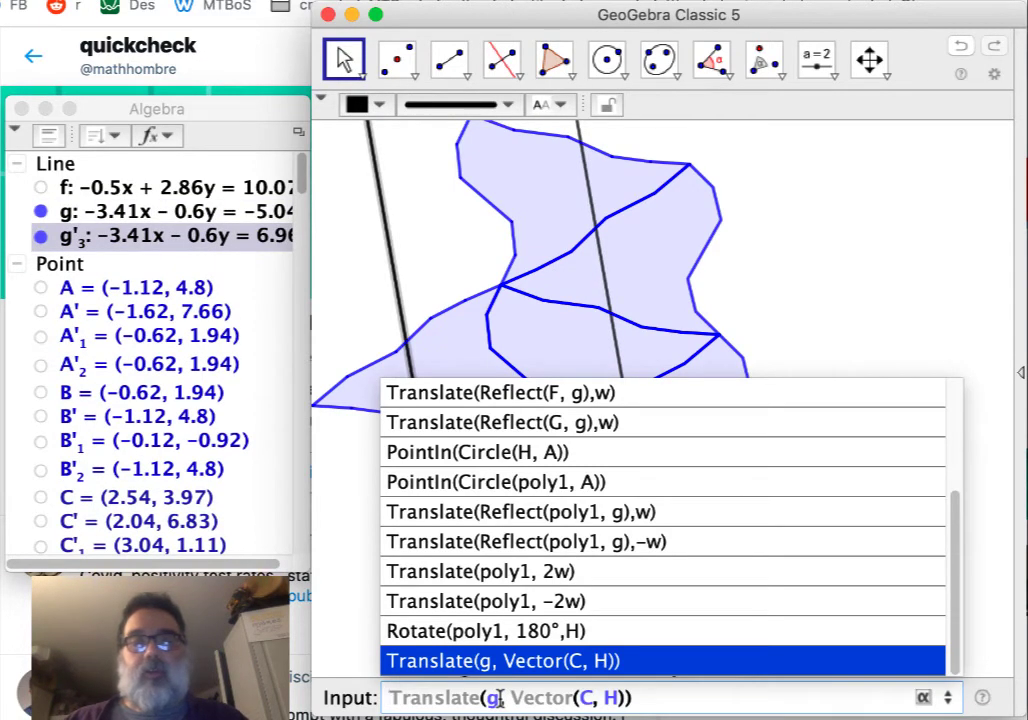
pyautogui.press('Up')
pyautogui.press('Up')
pyautogui.press('Up')
pyautogui.press('Up')
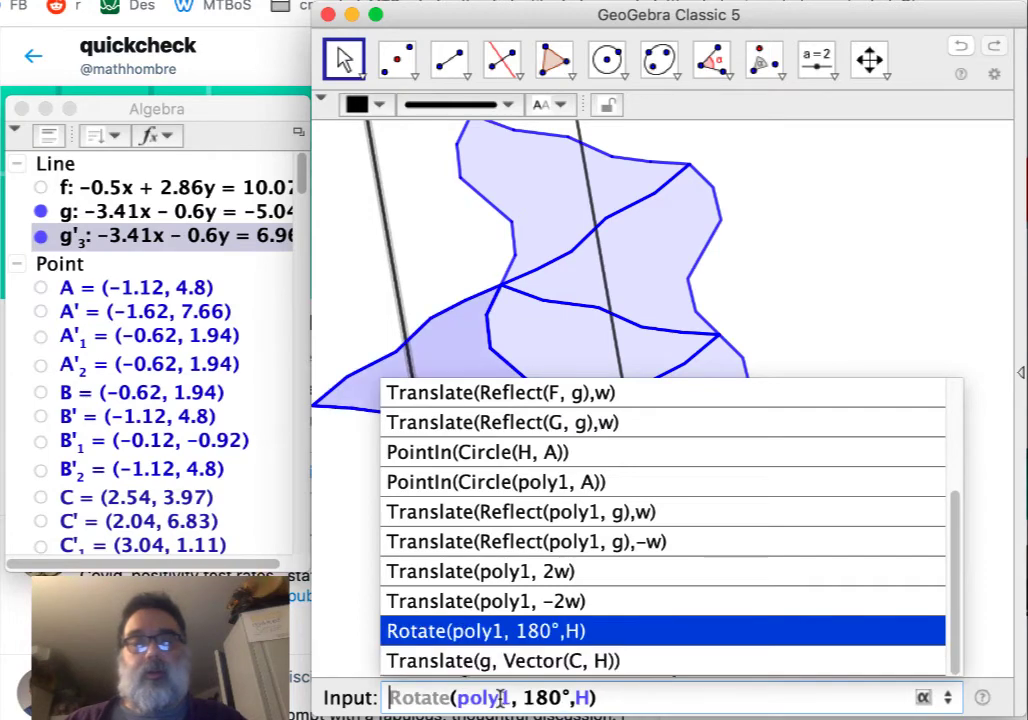
pyautogui.click(500, 697)
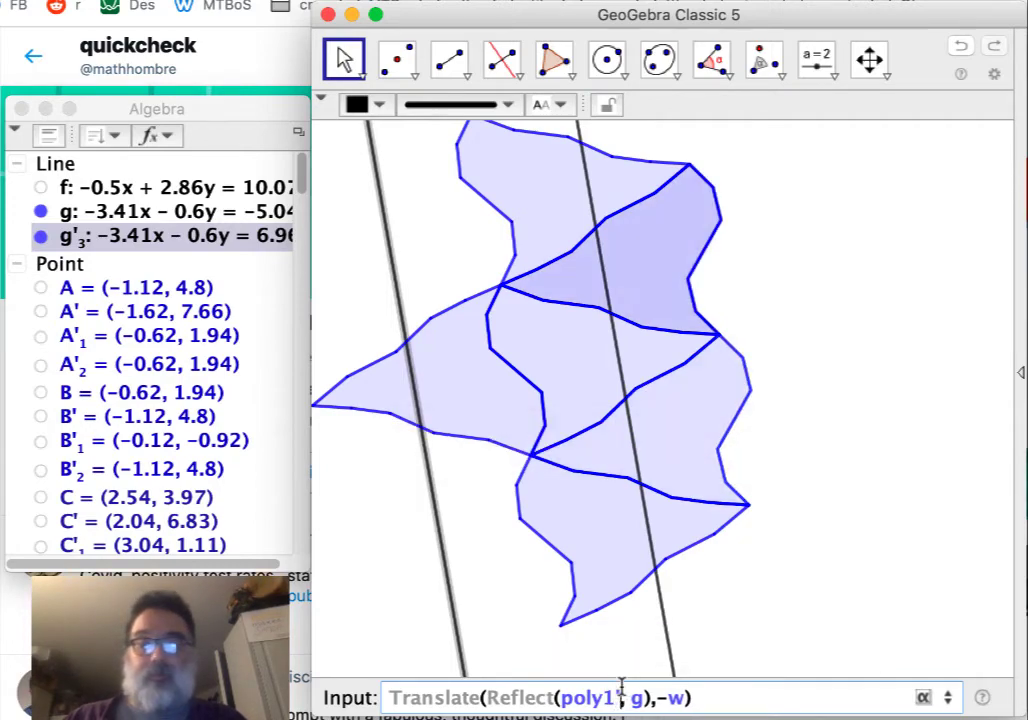
pyautogui.write("'_2")
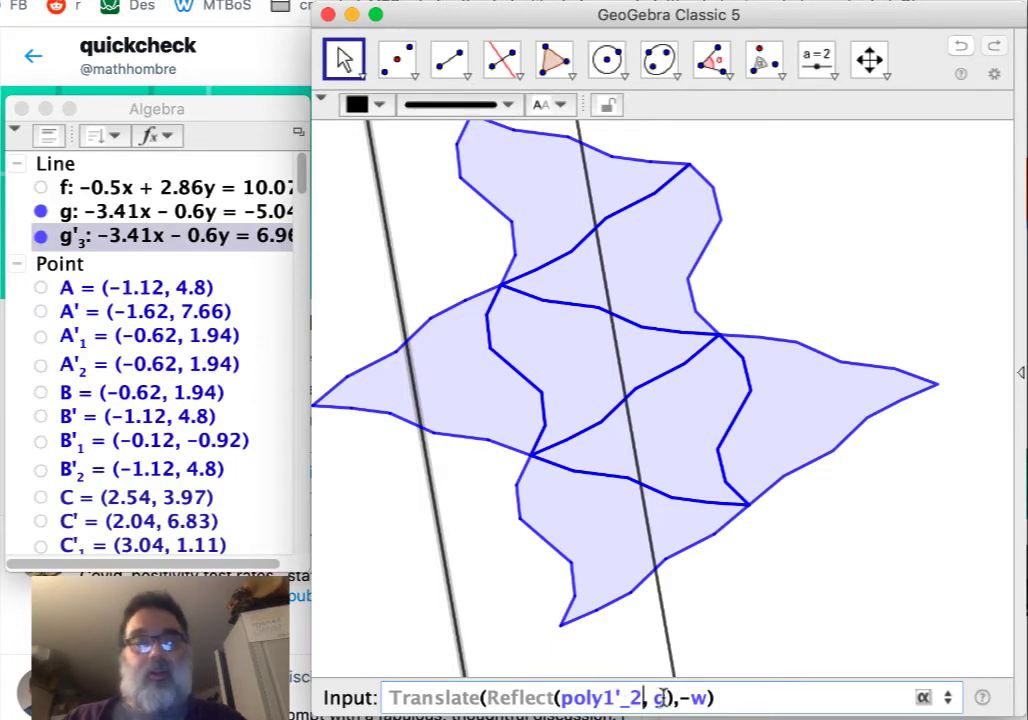
pyautogui.click(663, 697)
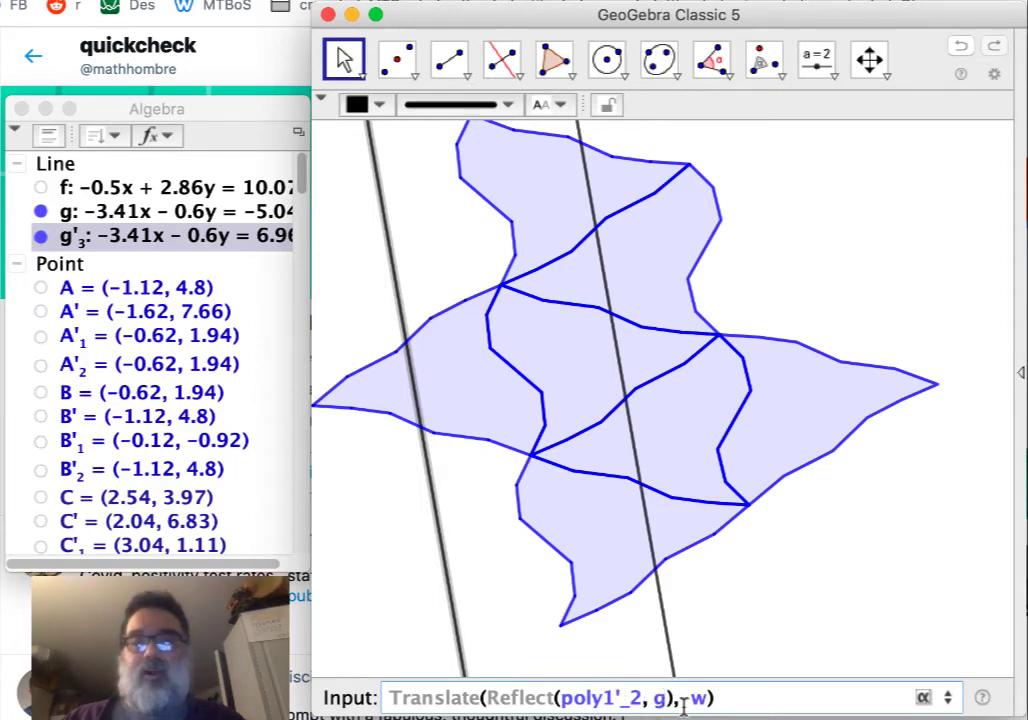
pyautogui.write("'")
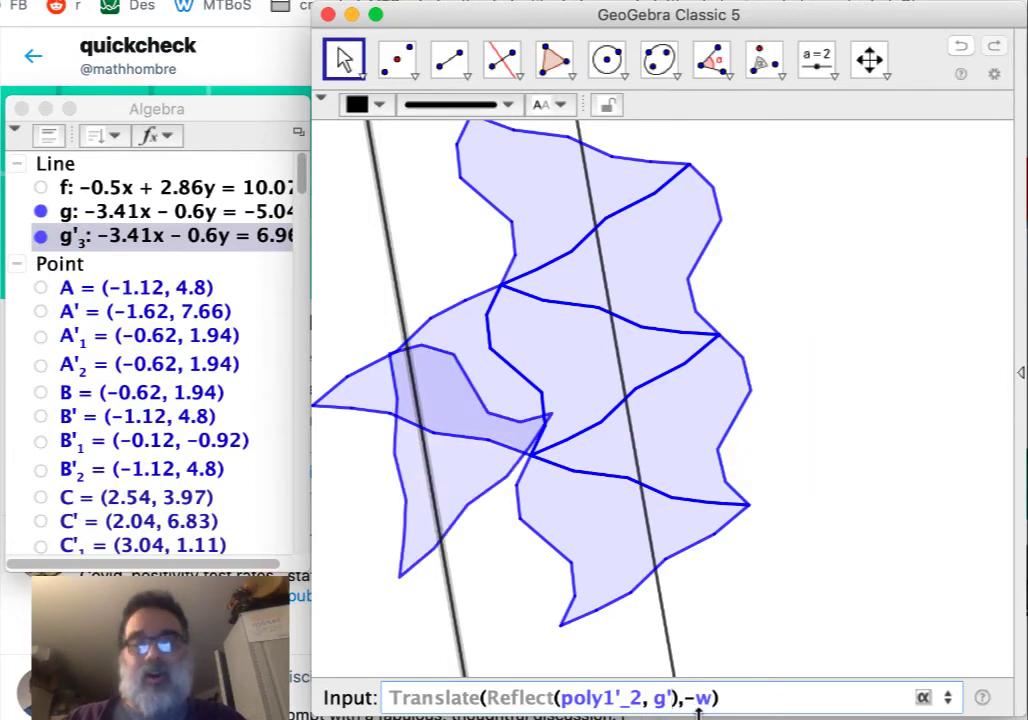
pyautogui.write('_3')
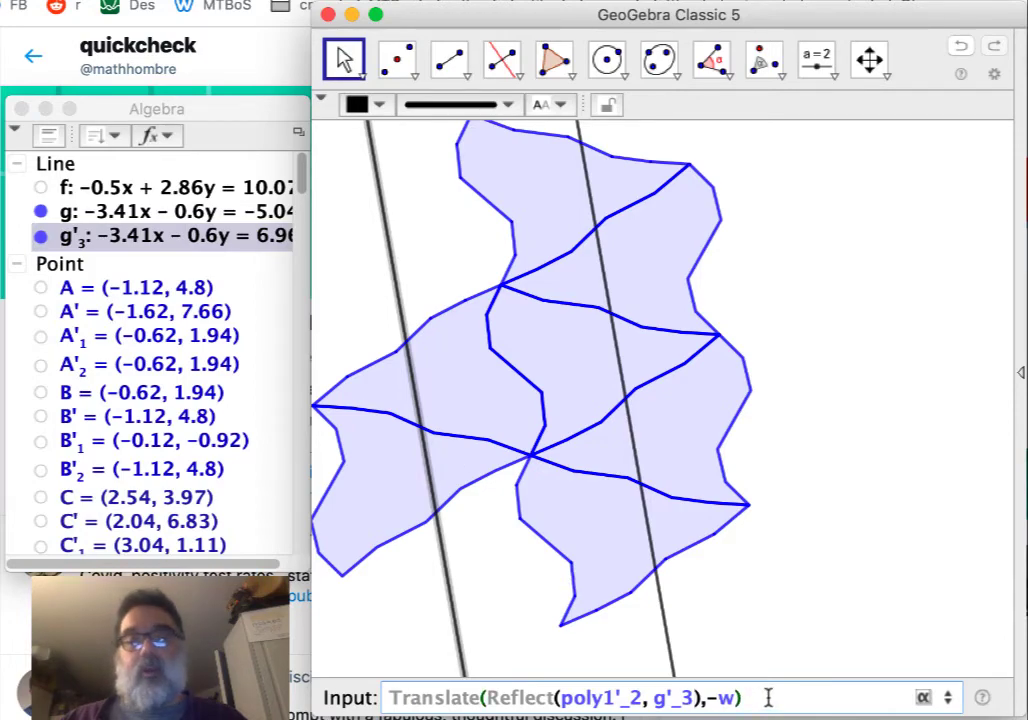
pyautogui.press('Return')
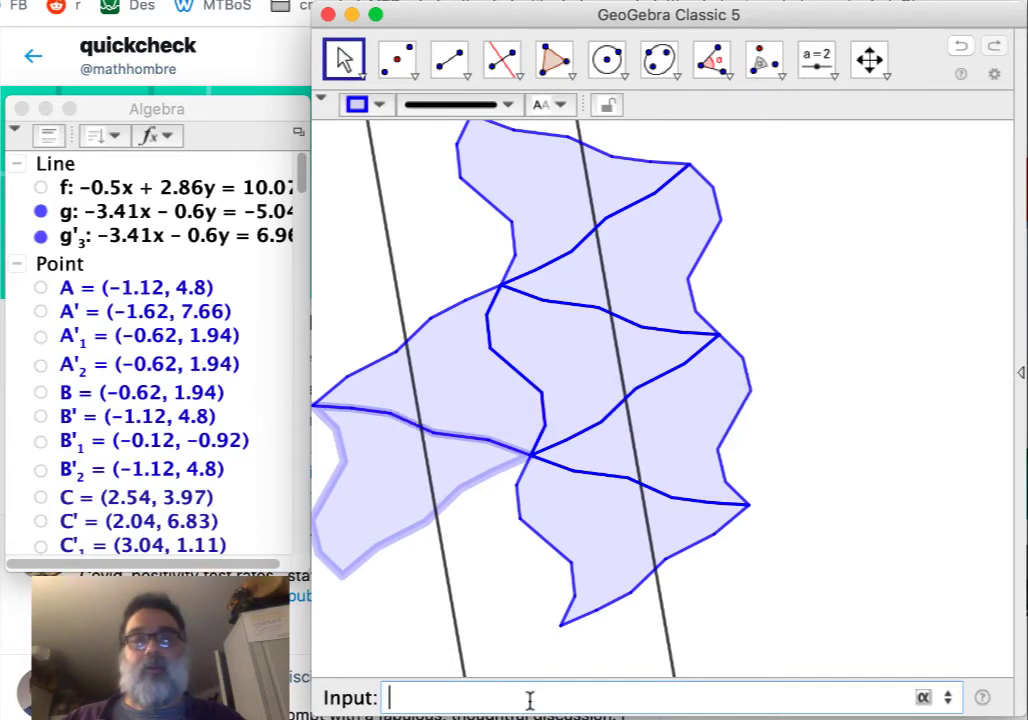
# Add a copy of the rotated tile poly1'_2 translated by the vector 2w
pyautogui.press('Up')
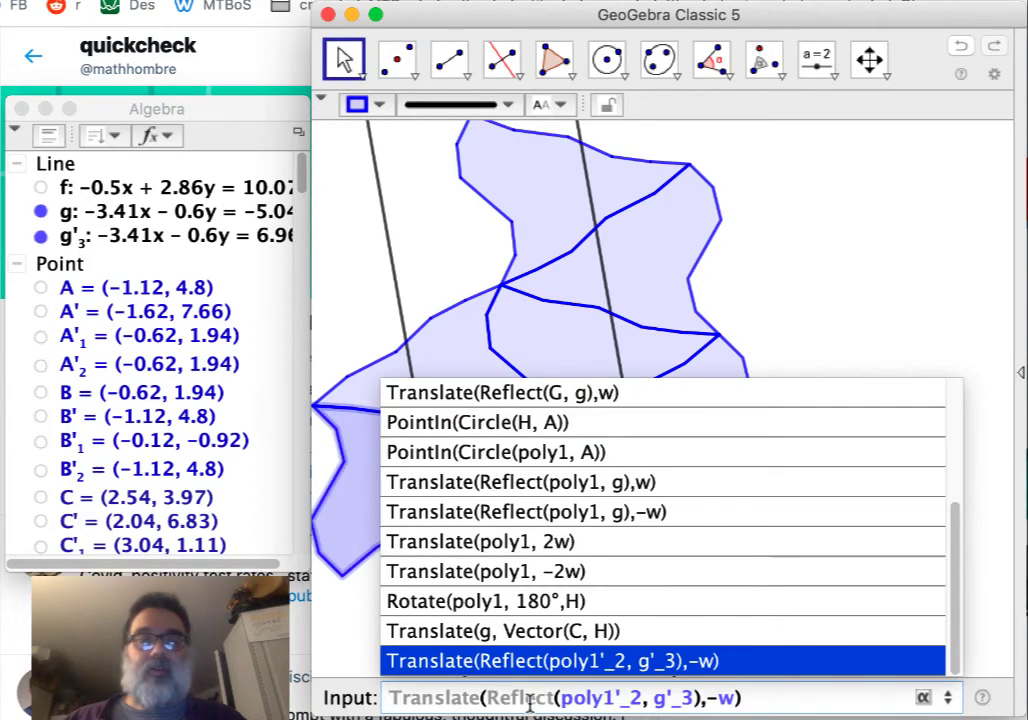
pyautogui.press('Up')
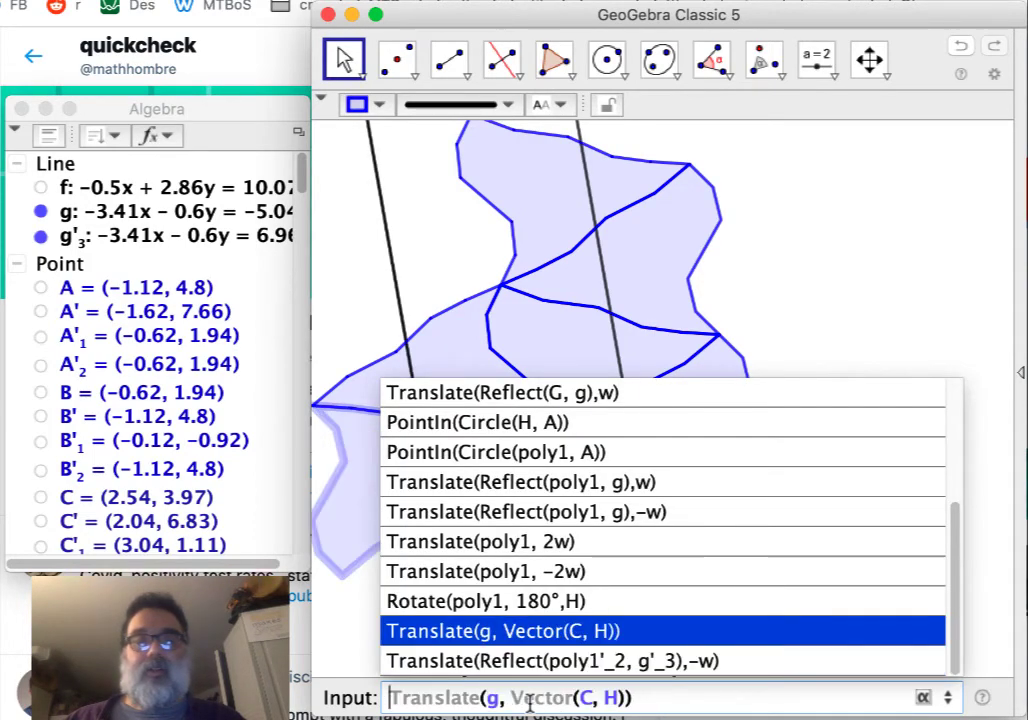
pyautogui.press('Up')
pyautogui.press('Up')
pyautogui.press('Up')
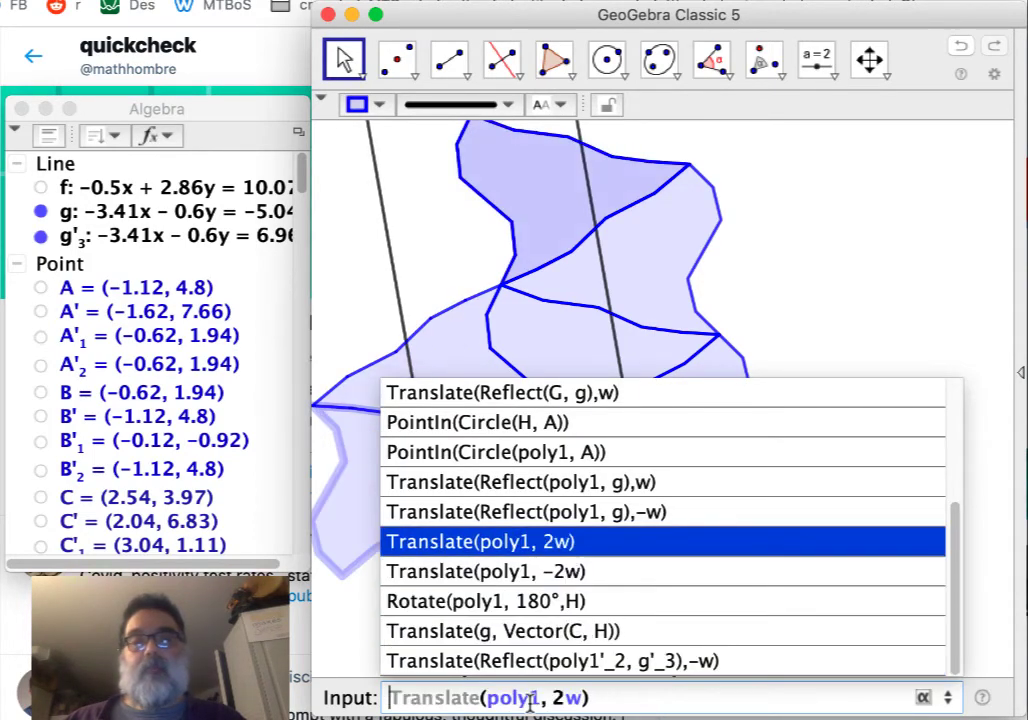
pyautogui.press('Return')
pyautogui.write("'_2")
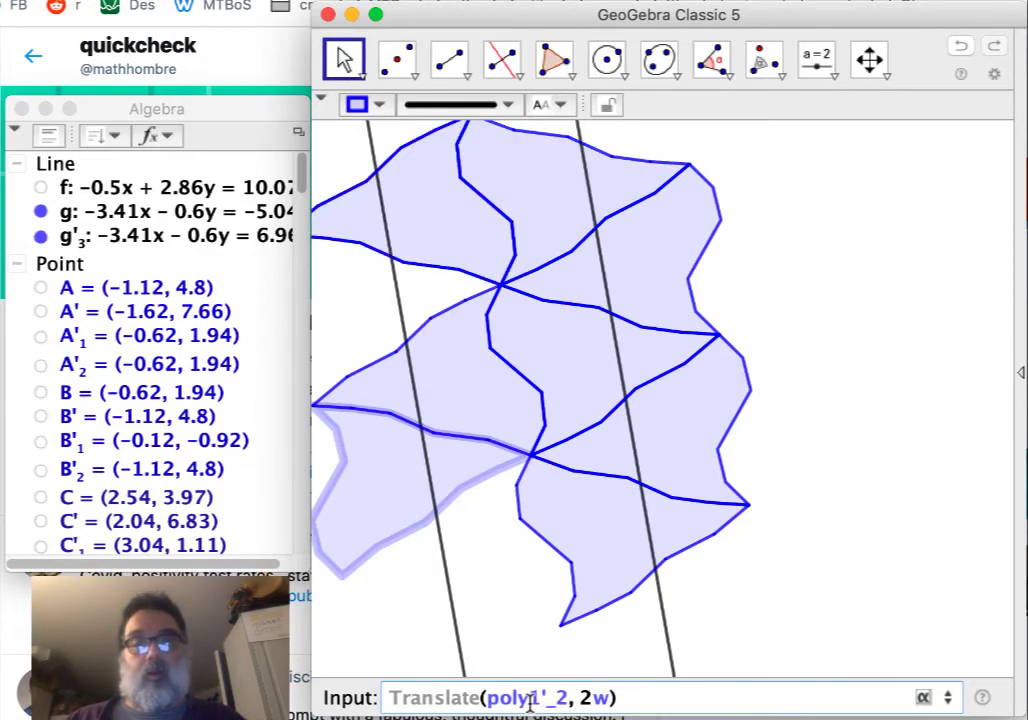
pyautogui.press('Return')
# Translate the rotated tile the opposite way with the command Translate(poly1'_2, -2w)
pyautogui.press('Up')
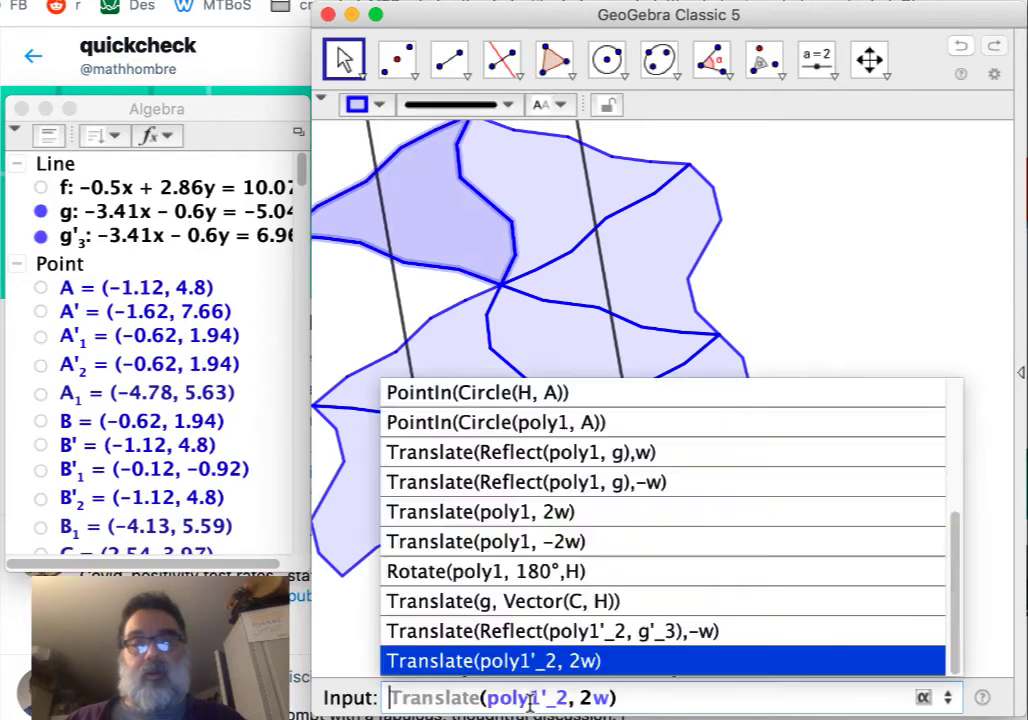
pyautogui.press('Return')
pyautogui.press('Right')
pyautogui.press('Right')
pyautogui.press('Right')
pyautogui.write('-')
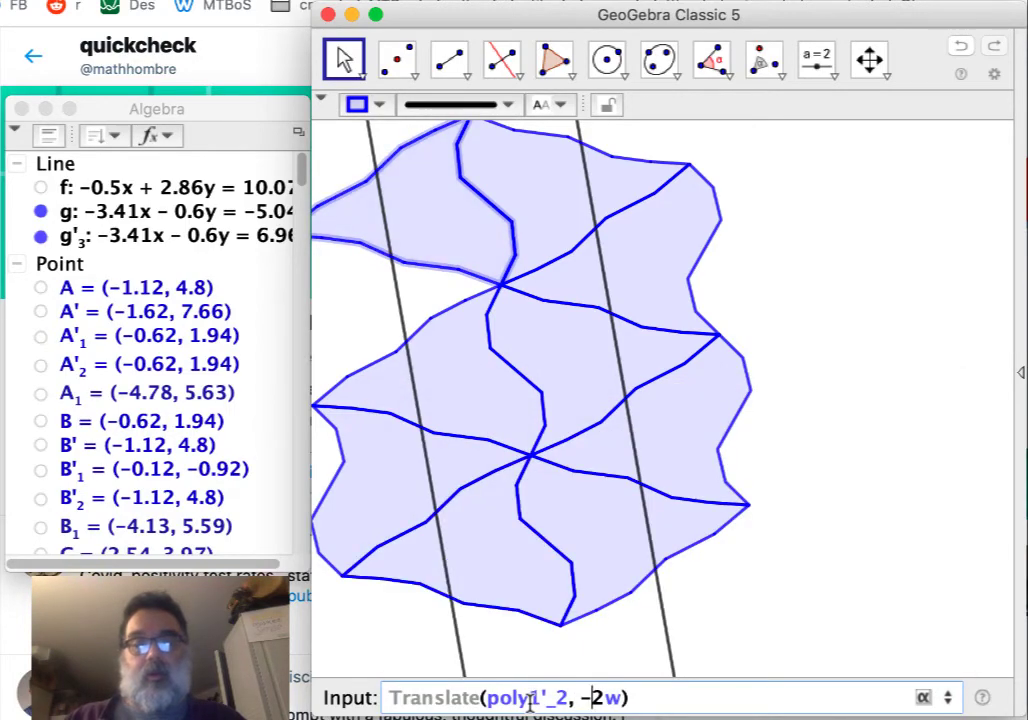
pyautogui.press('Return')
# Translate the glide-reflected tile poly4 by 2w with the command Translate(poly4, 2w)
pyautogui.press('Up')
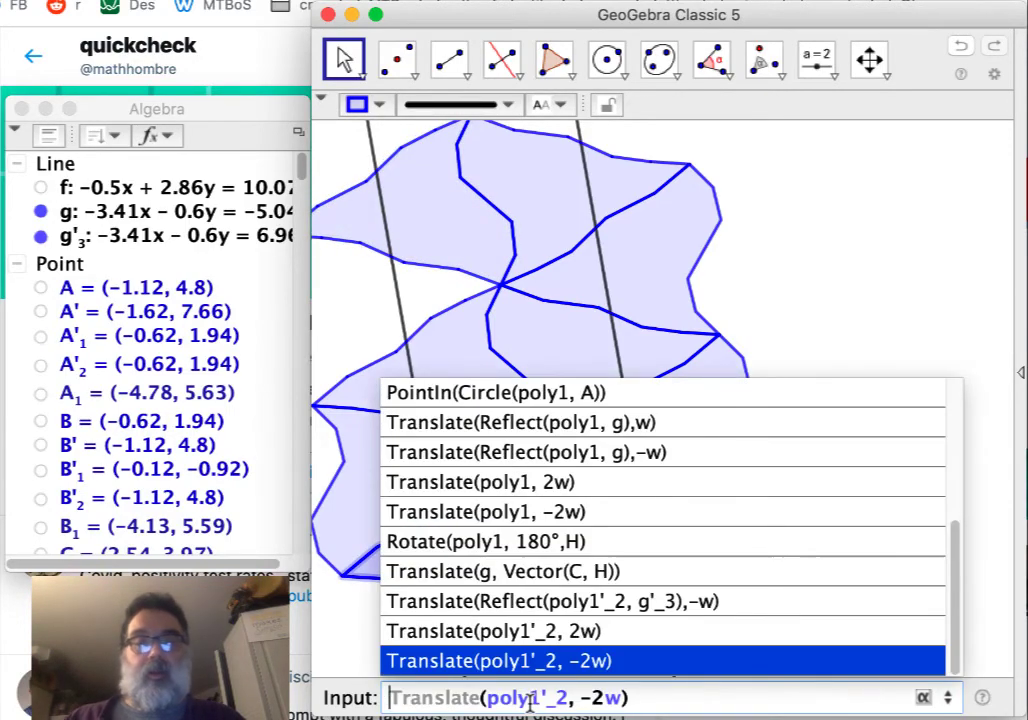
pyautogui.press('Return')
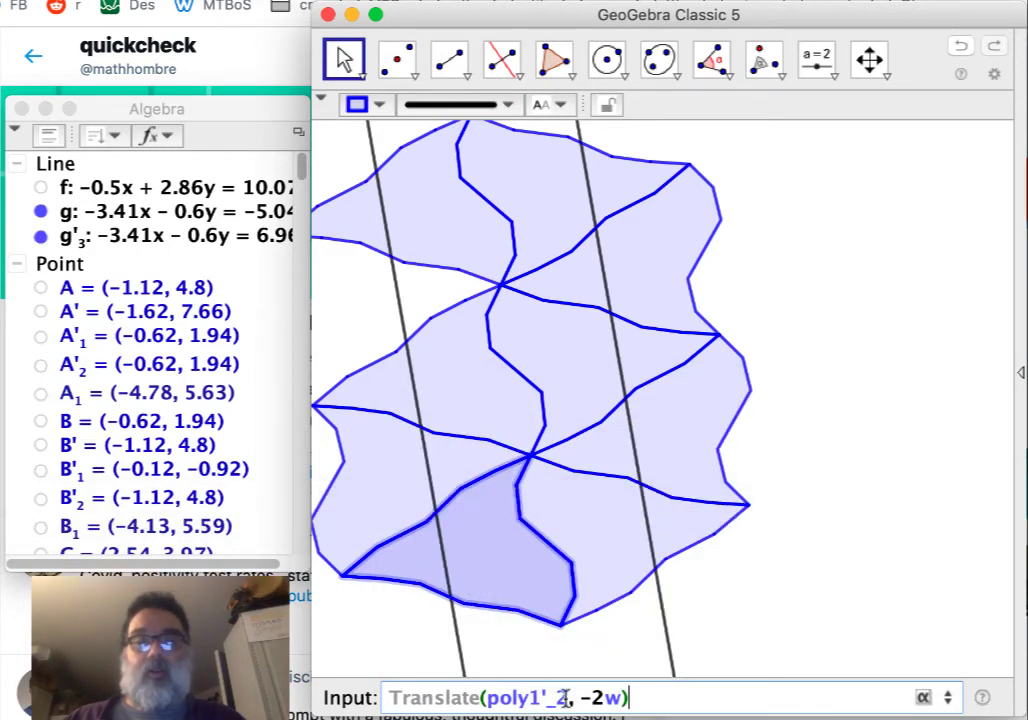
pyautogui.click(531, 697)
pyautogui.press('BackSpace')
pyautogui.press('BackSpace')
pyautogui.press('BackSpace')
pyautogui.press('BackSpace')
pyautogui.write('4')
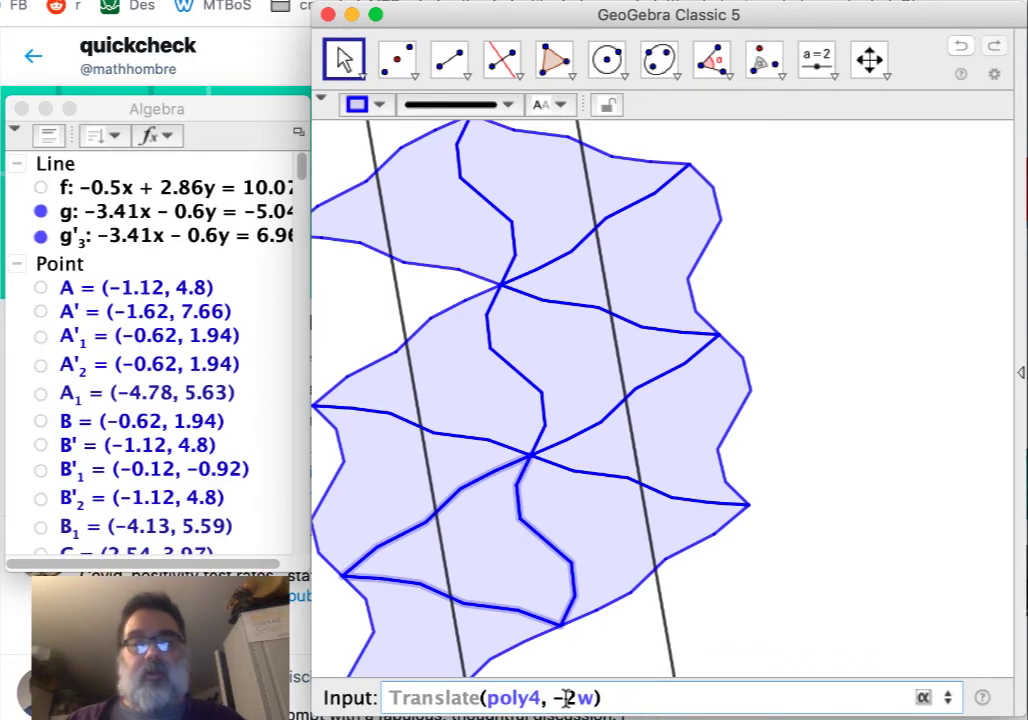
pyautogui.press('Right')
pyautogui.press('Right')
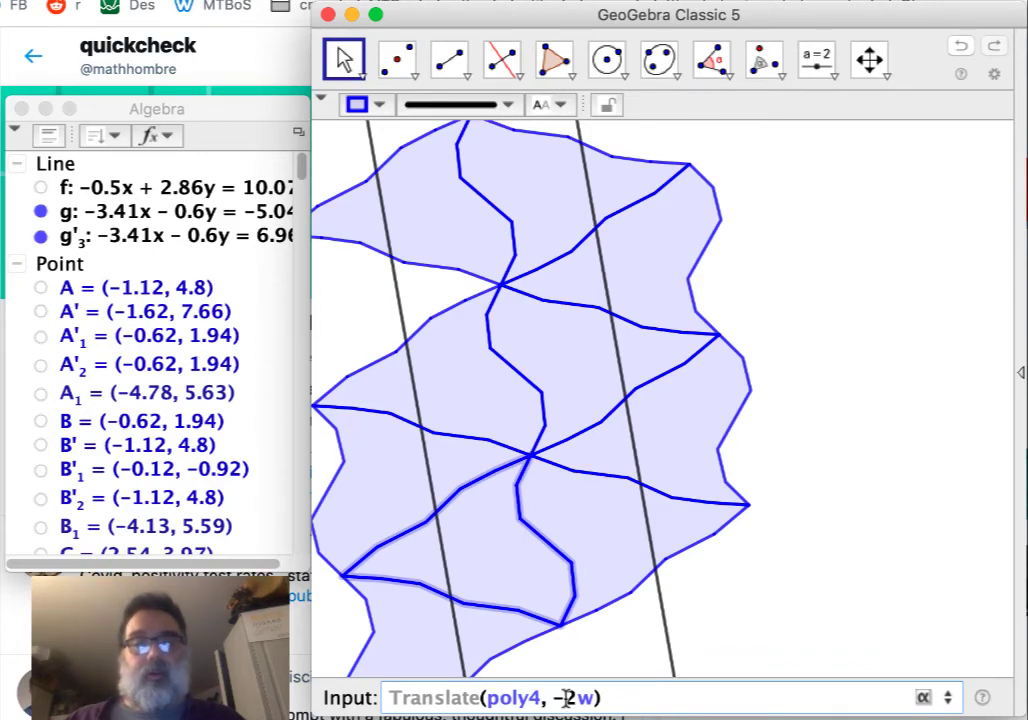
pyautogui.press('BackSpace')
pyautogui.press('Return')
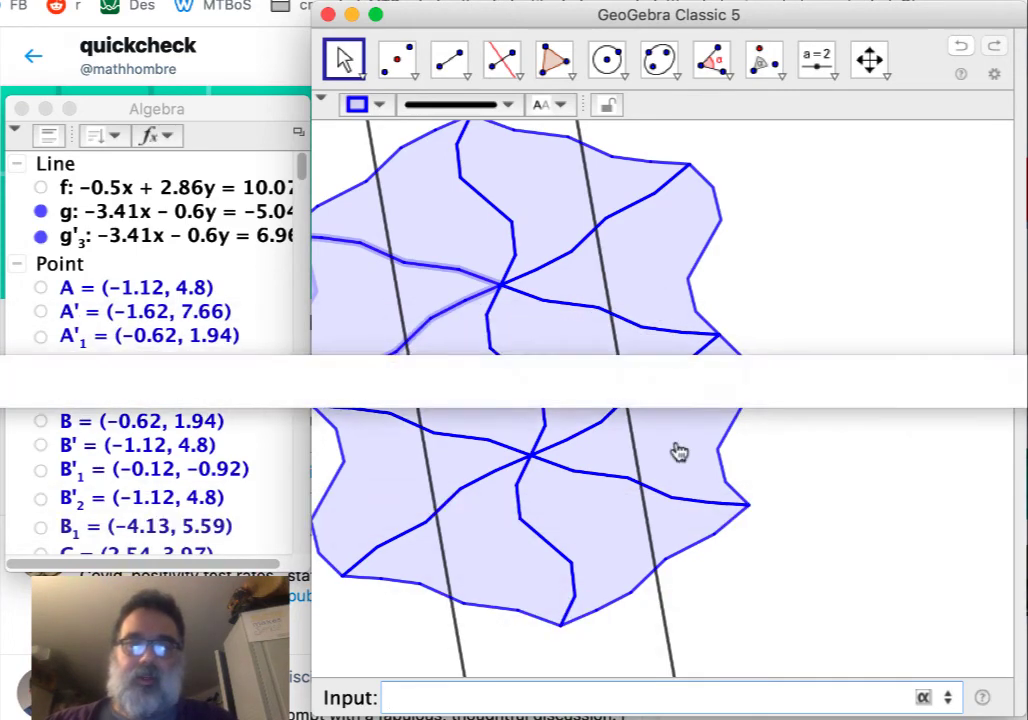
# Glide-reflect point H across line g with the command Translate(Reflect(H, g),w)
pyautogui.click(643, 694)
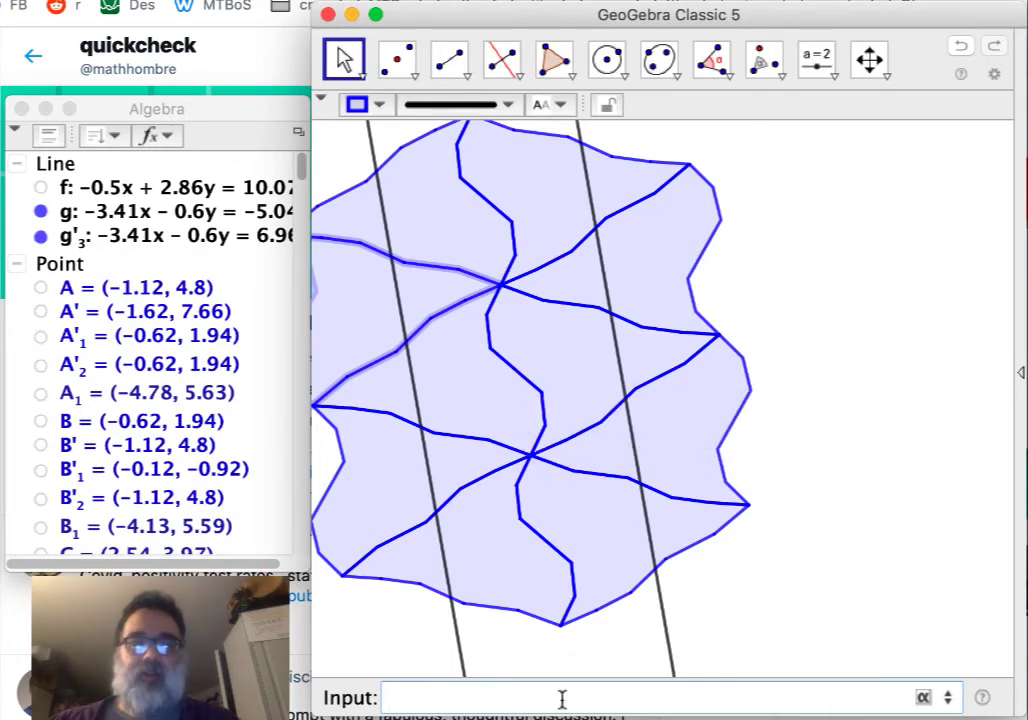
pyautogui.press('Up')
pyautogui.press('Up')
pyautogui.press('Up')
pyautogui.press('Up')
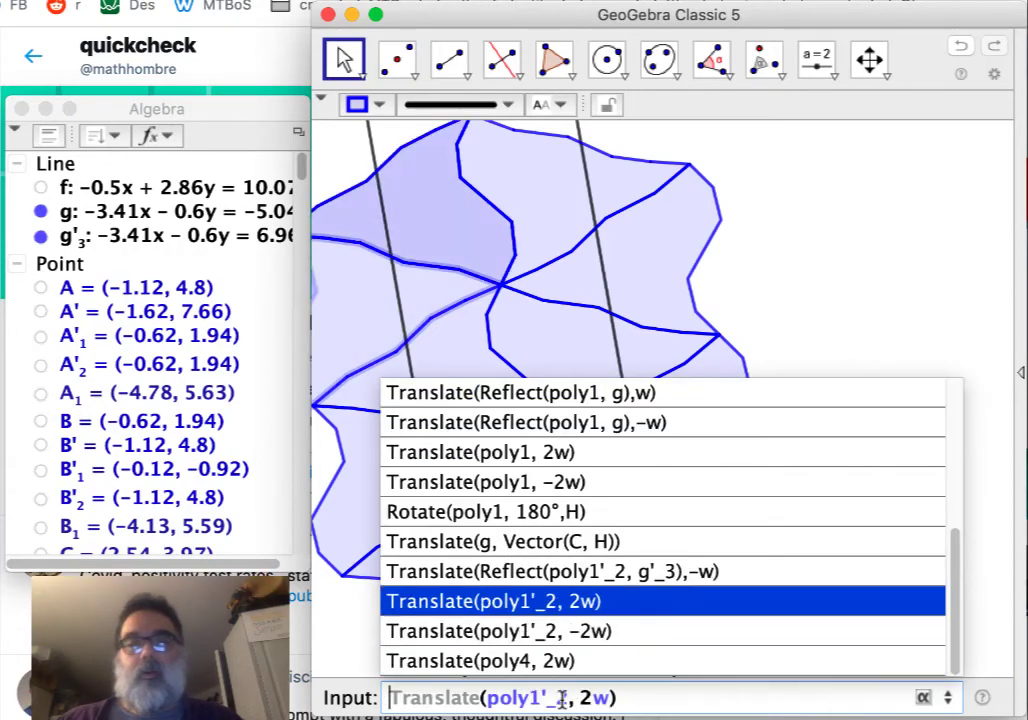
pyautogui.press('Return')
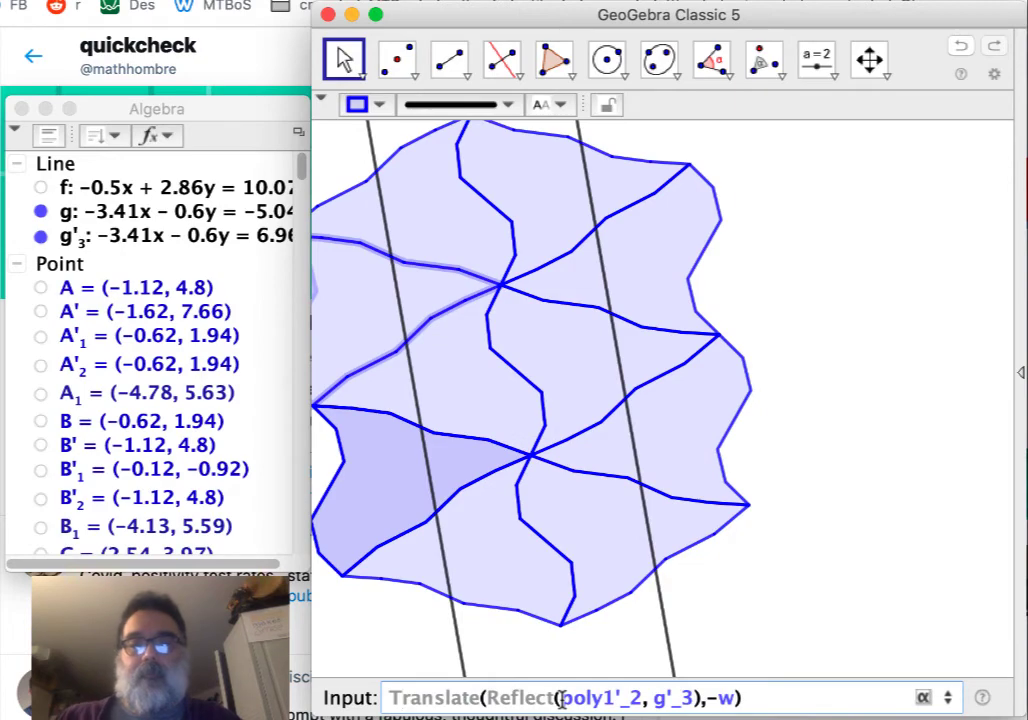
pyautogui.doubleClick(563, 697)
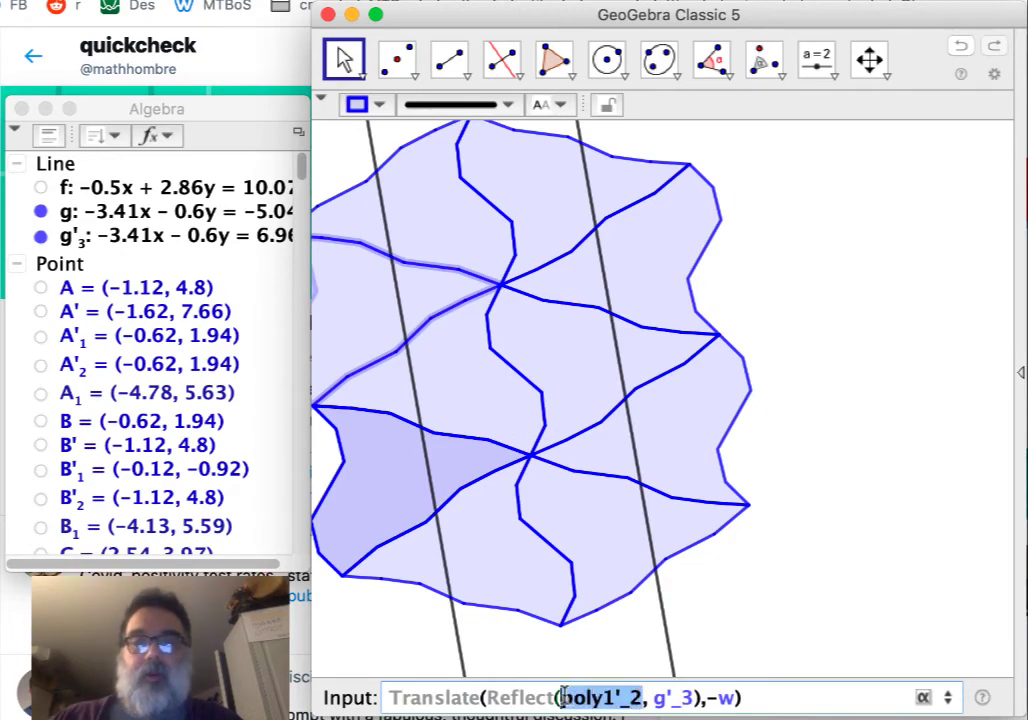
pyautogui.press('BackSpace')
pyautogui.write('H')
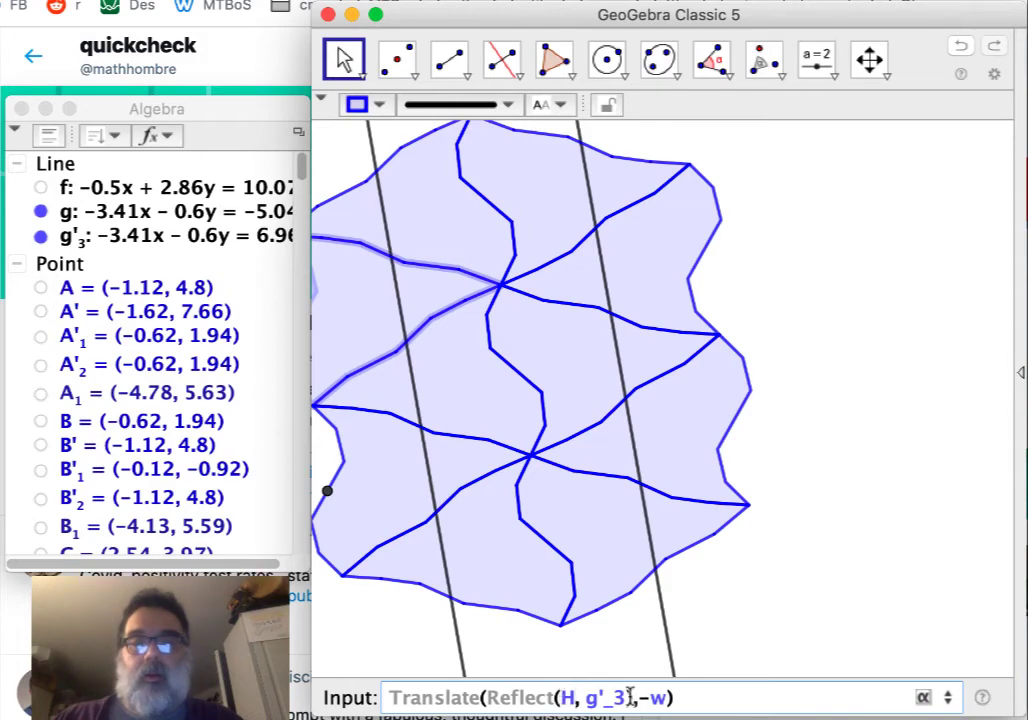
pyautogui.doubleClick(605, 697)
pyautogui.write('g')
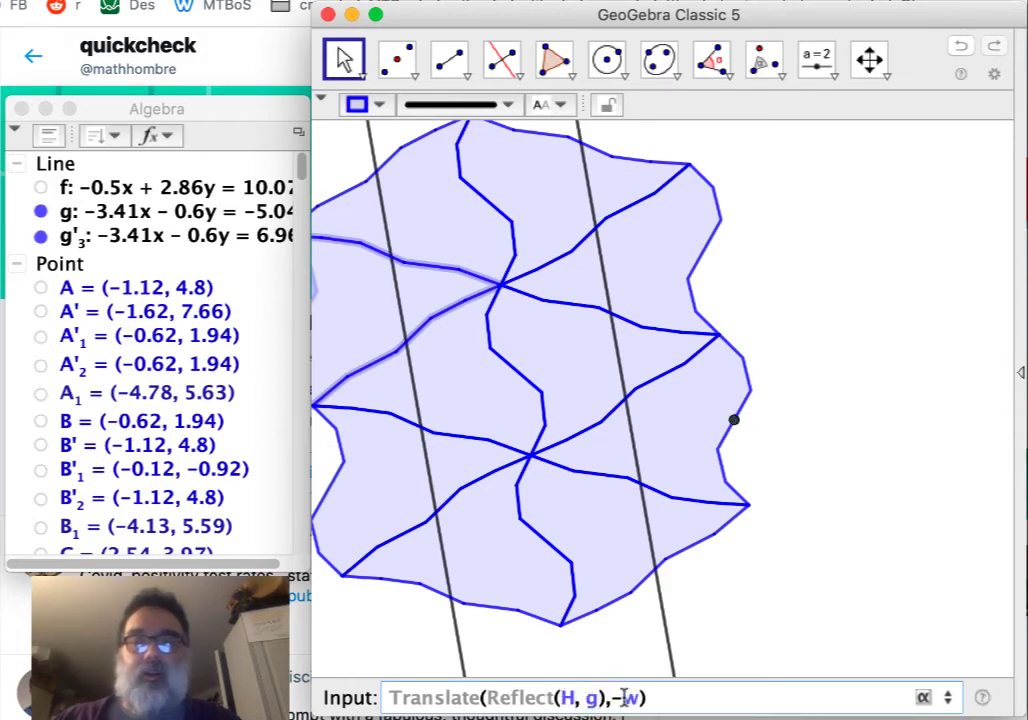
pyautogui.click(622, 697)
pyautogui.press('BackSpace')
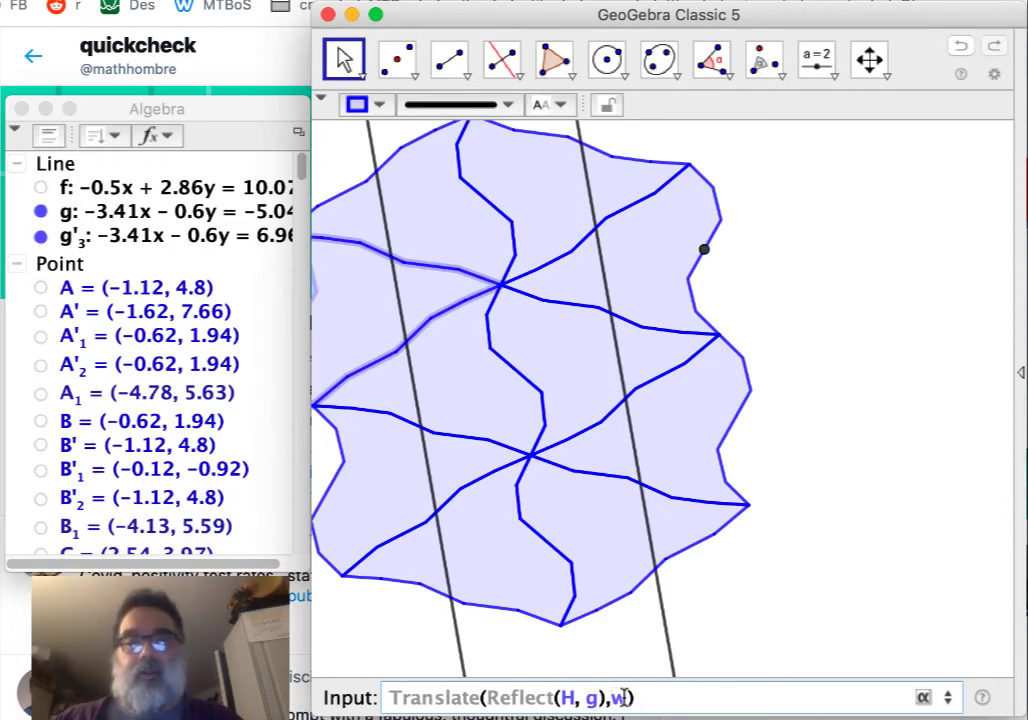
pyautogui.press('Return')
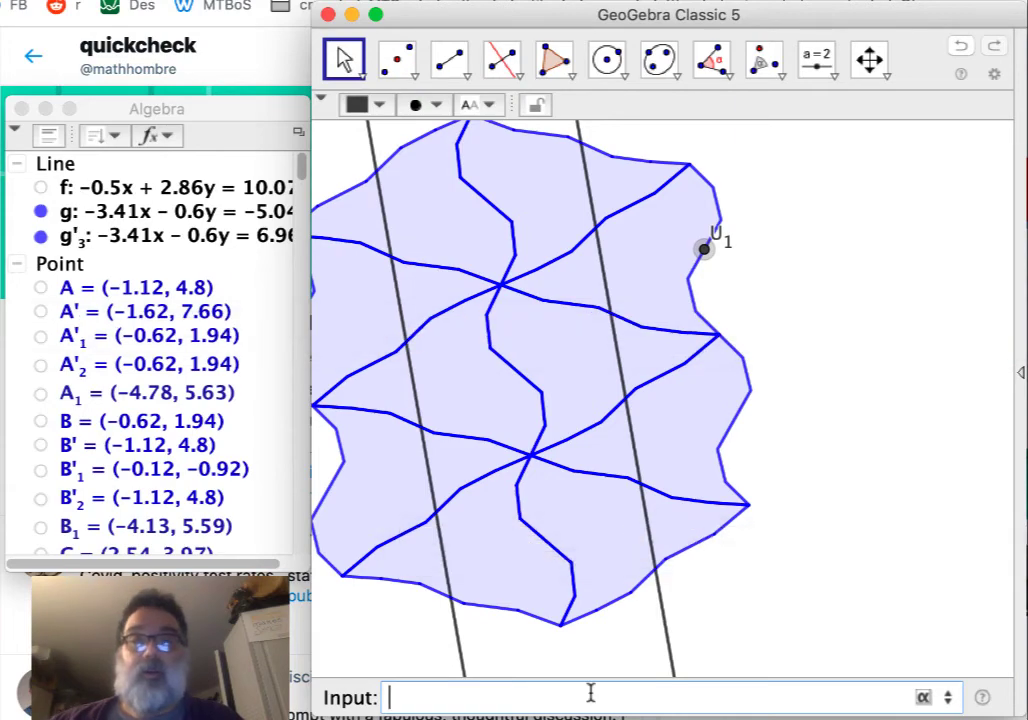
# Rotate the tile poly2 by 180° about the glide-reflected image of H with the command Rotate(poly2, 180°,U_1)
pyautogui.write('Rota')
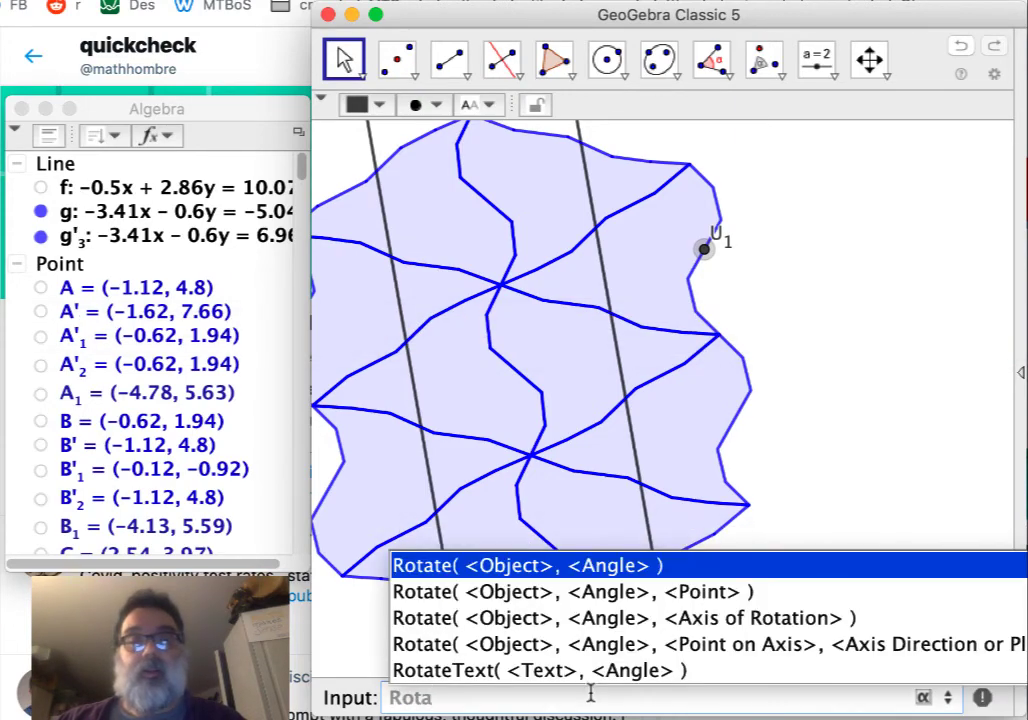
pyautogui.press('Return')
pyautogui.write('poly2, <Angle> )')
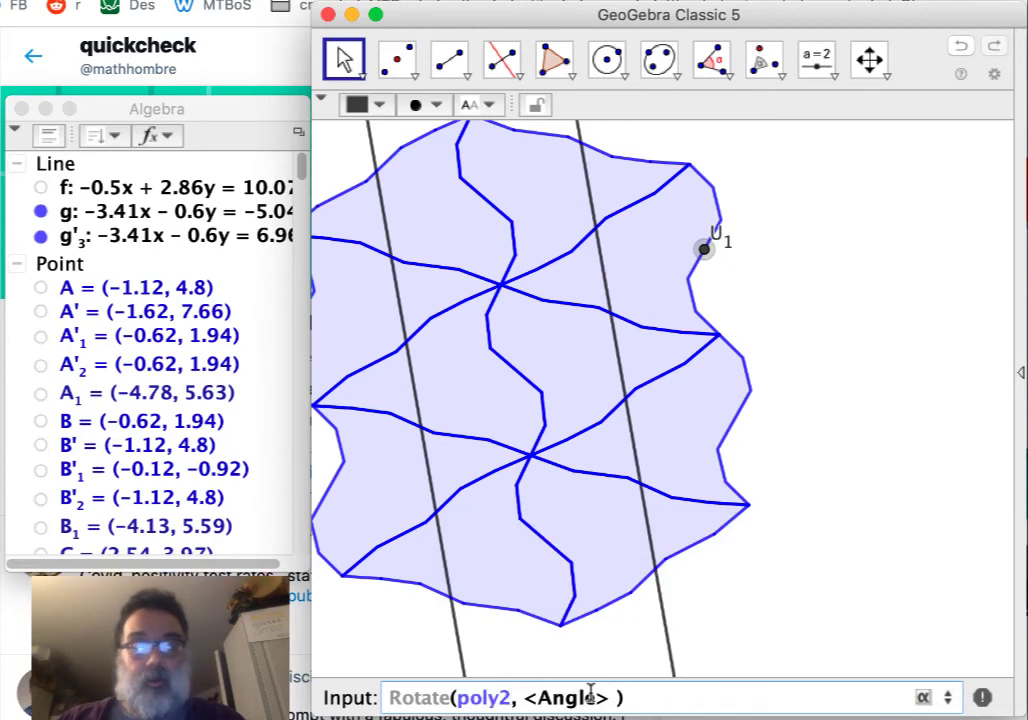
pyautogui.click(591, 693)
pyautogui.write('180')
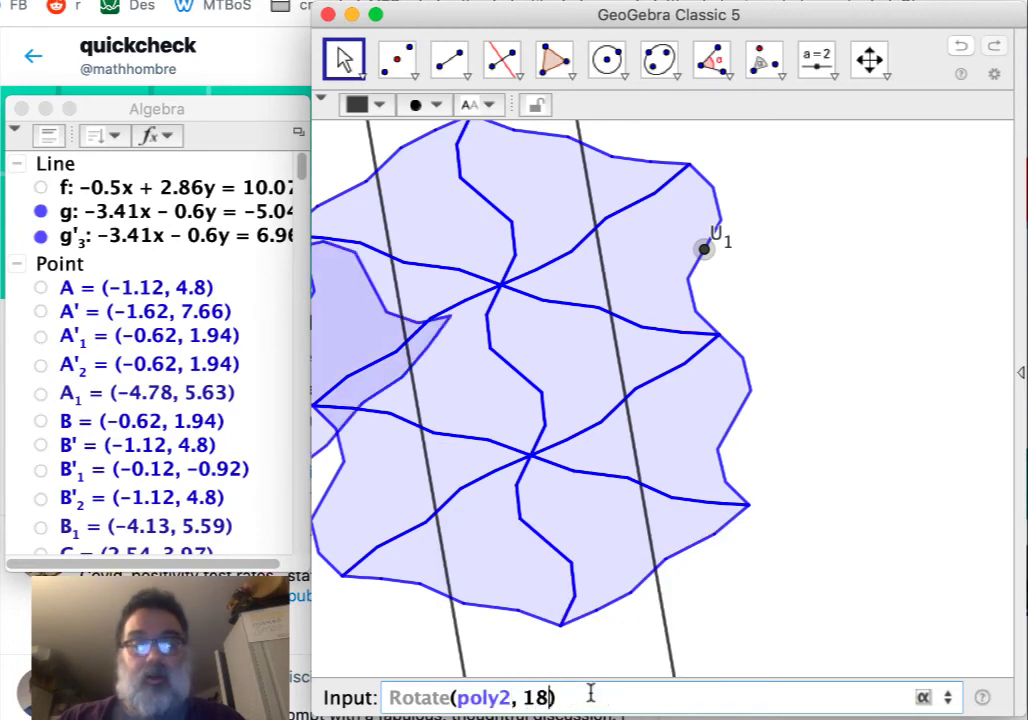
pyautogui.write('°')
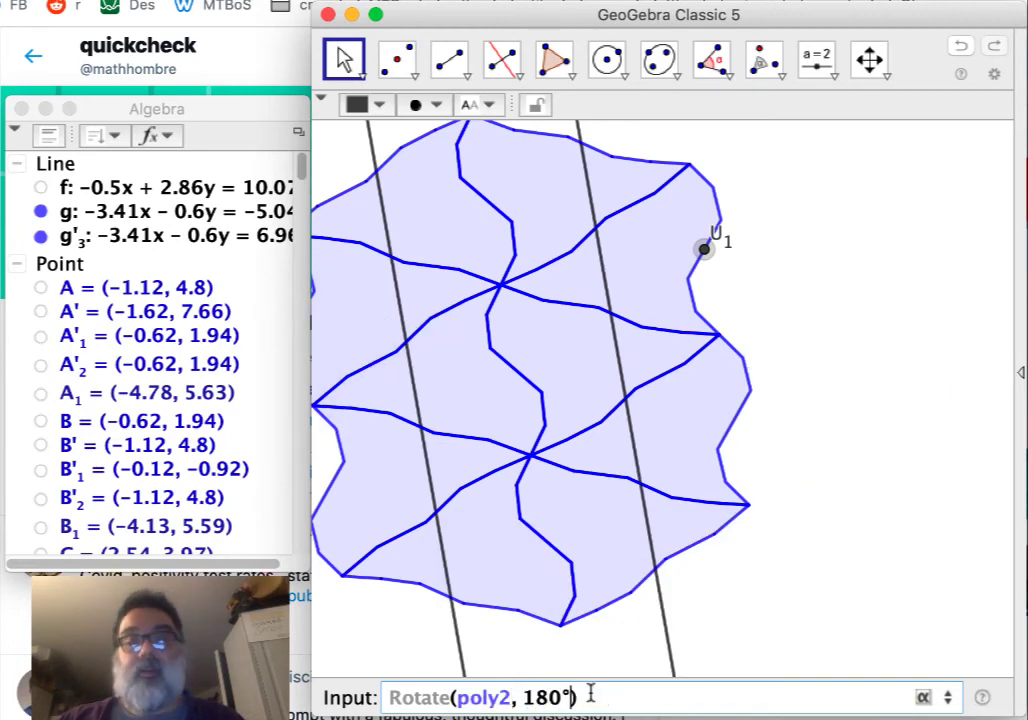
pyautogui.write(',')
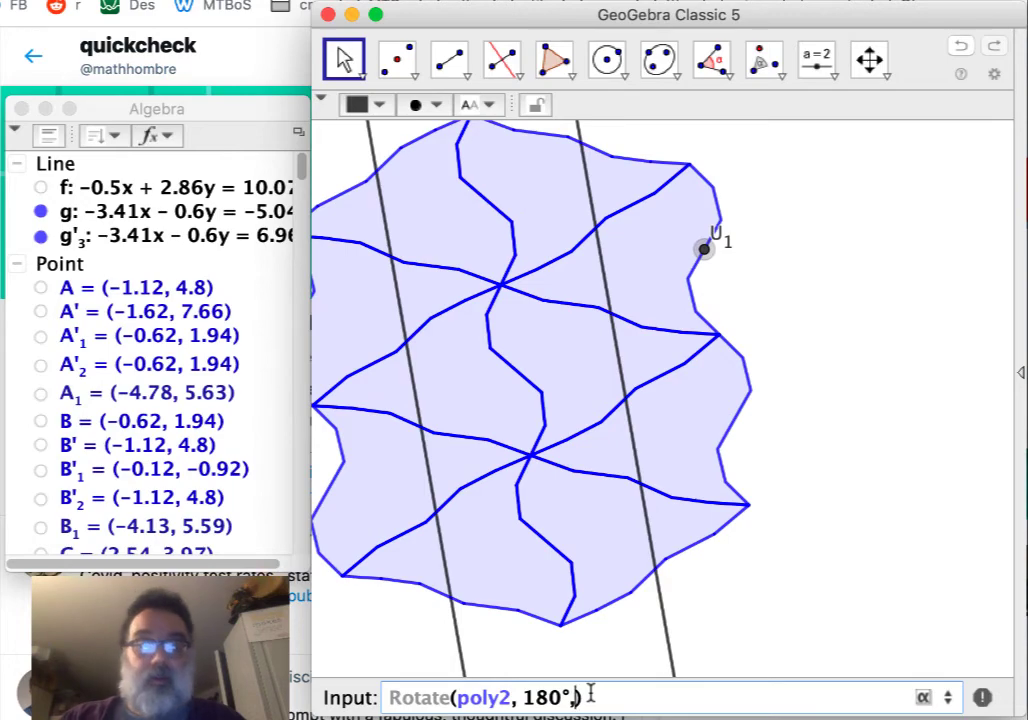
pyautogui.write('U_1')
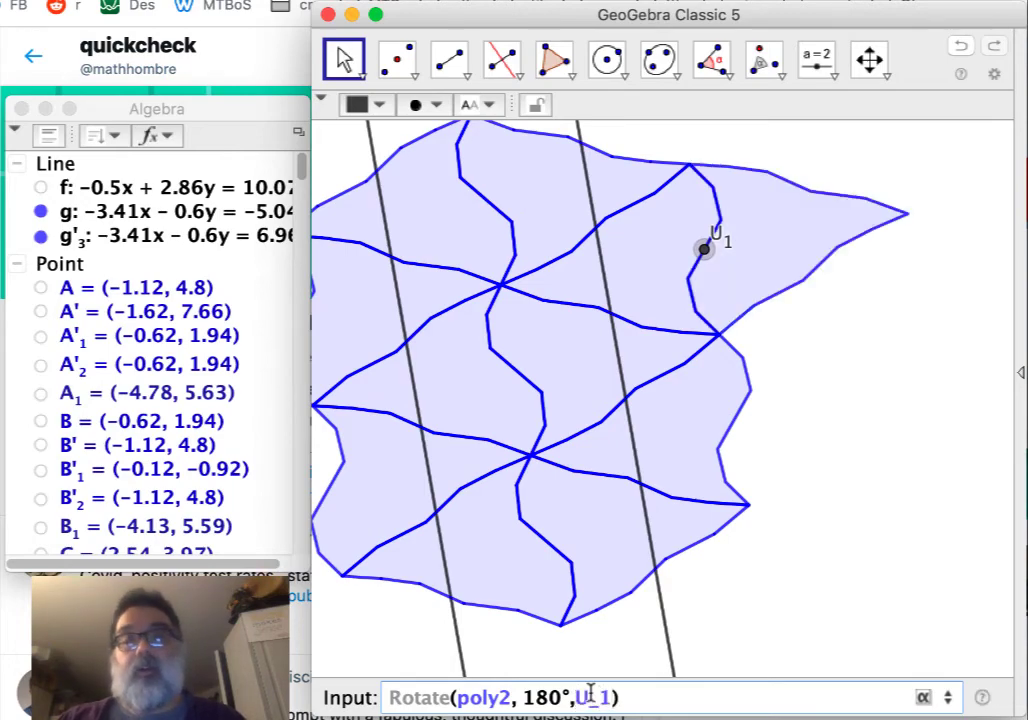
pyautogui.press('Return')
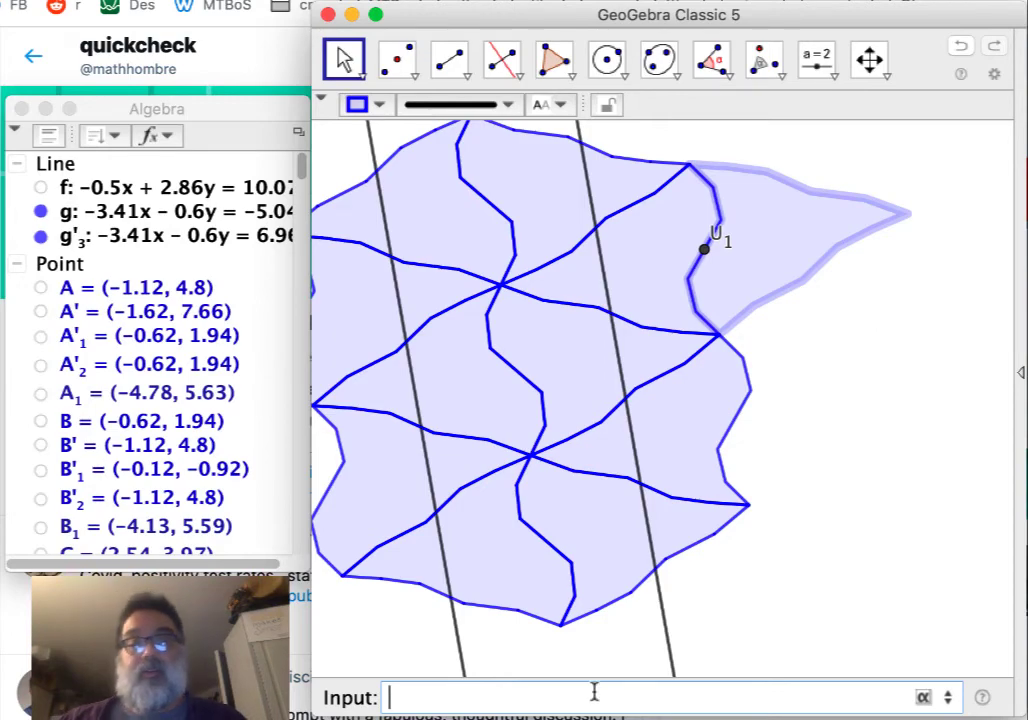
# Translate line g by the vector from H to C with the command Translate(g, Vector(H, C))
pyautogui.press('Up')
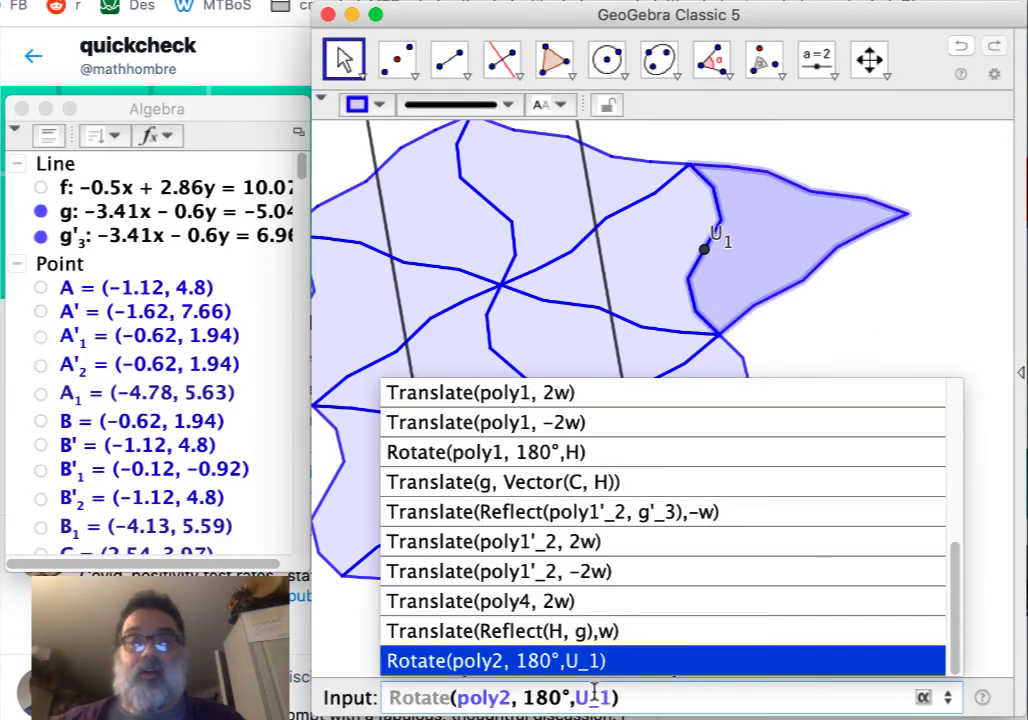
pyautogui.press('Up')
pyautogui.press('Up')
pyautogui.press('Up')
pyautogui.press('Up')
pyautogui.press('Up')
pyautogui.press('Up')
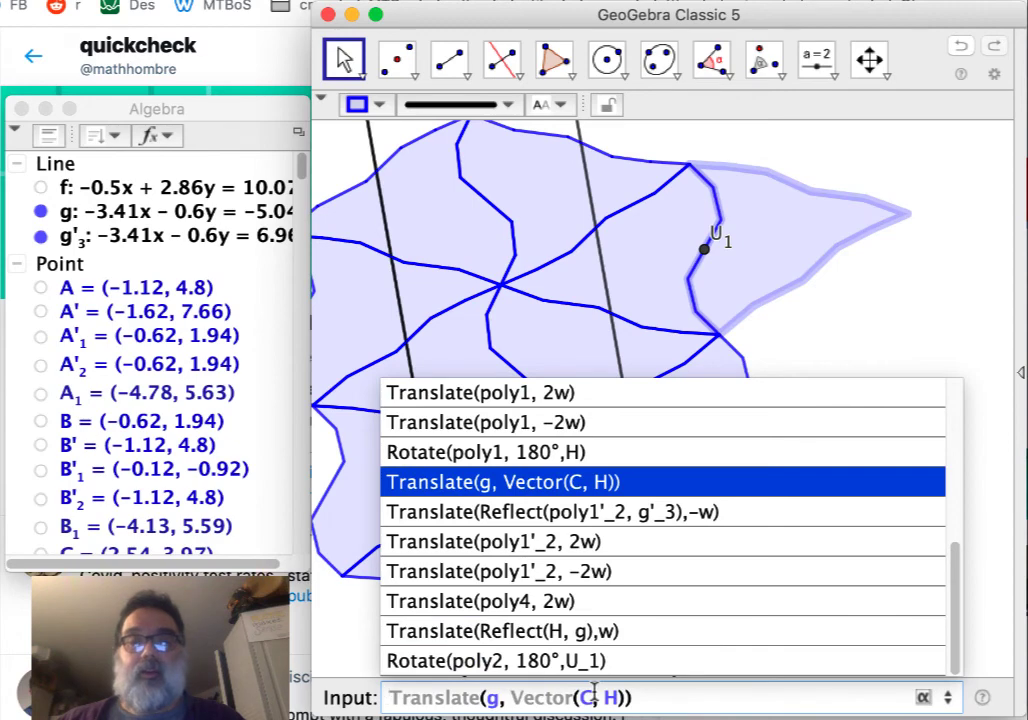
pyautogui.press('Escape')
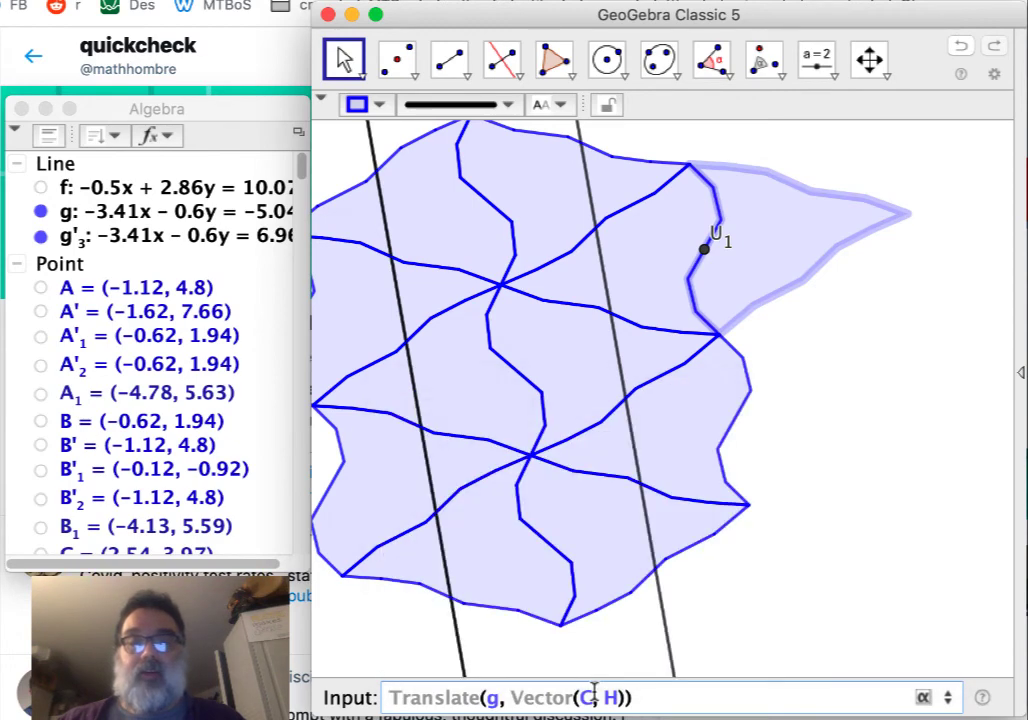
pyautogui.click(591, 697)
pyautogui.press('BackSpace')
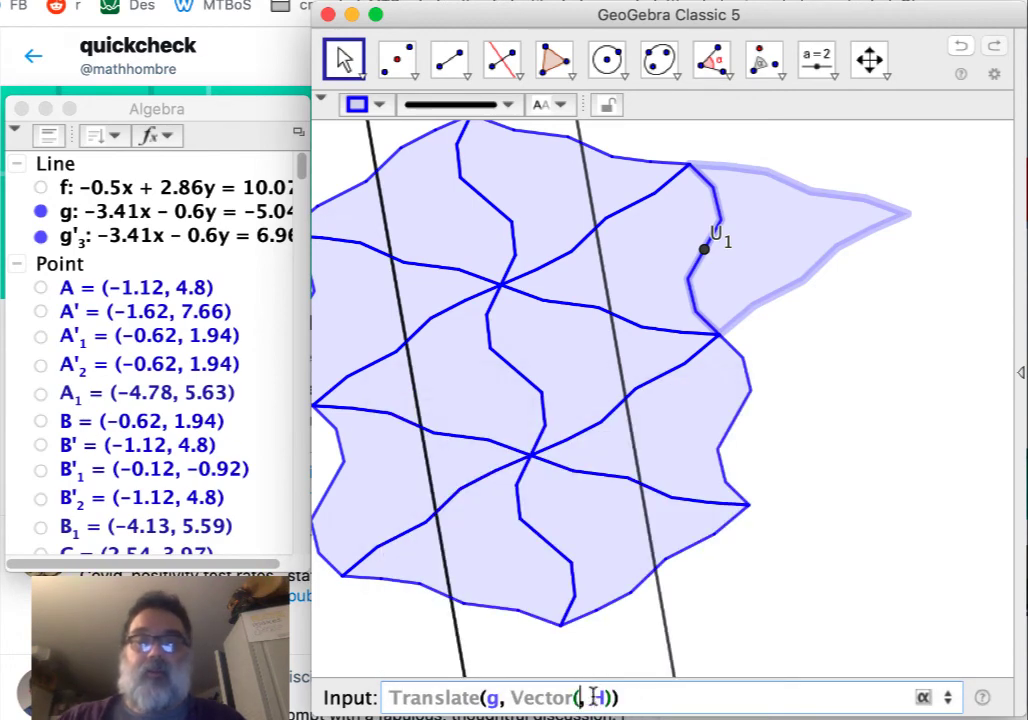
pyautogui.write('H')
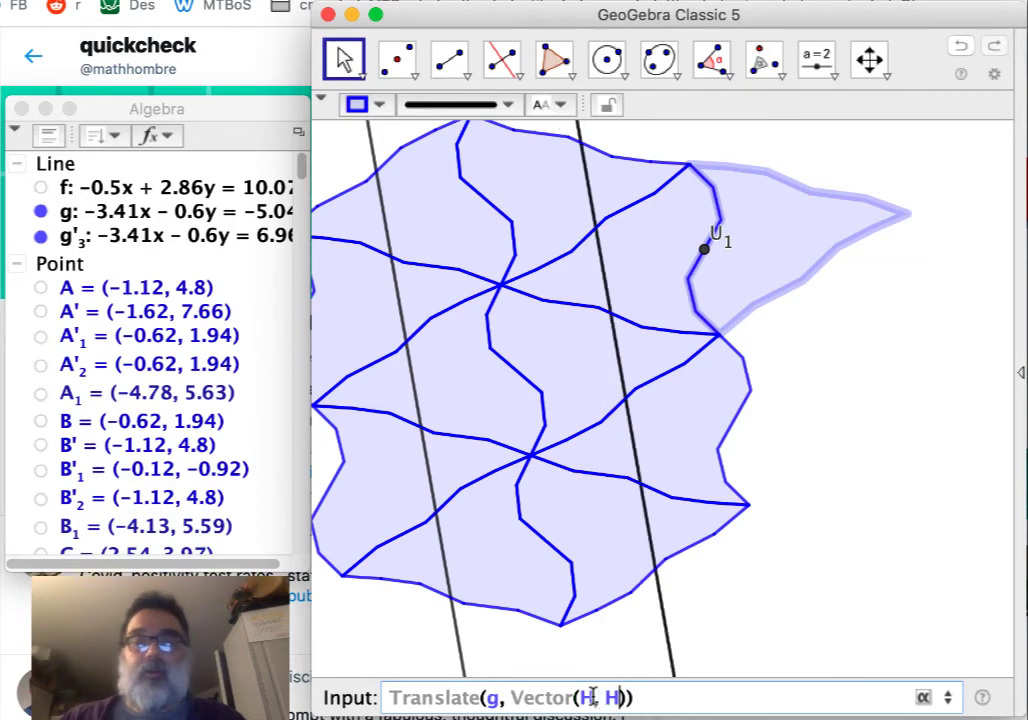
pyautogui.press('BackSpace')
pyautogui.write('C')
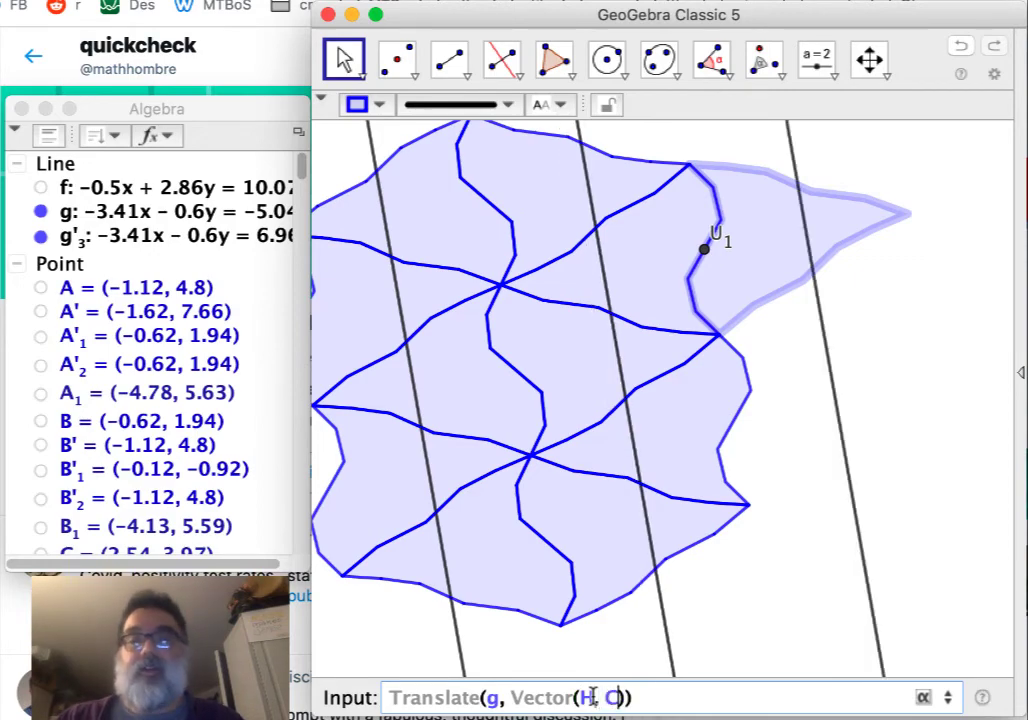
pyautogui.press('Return')
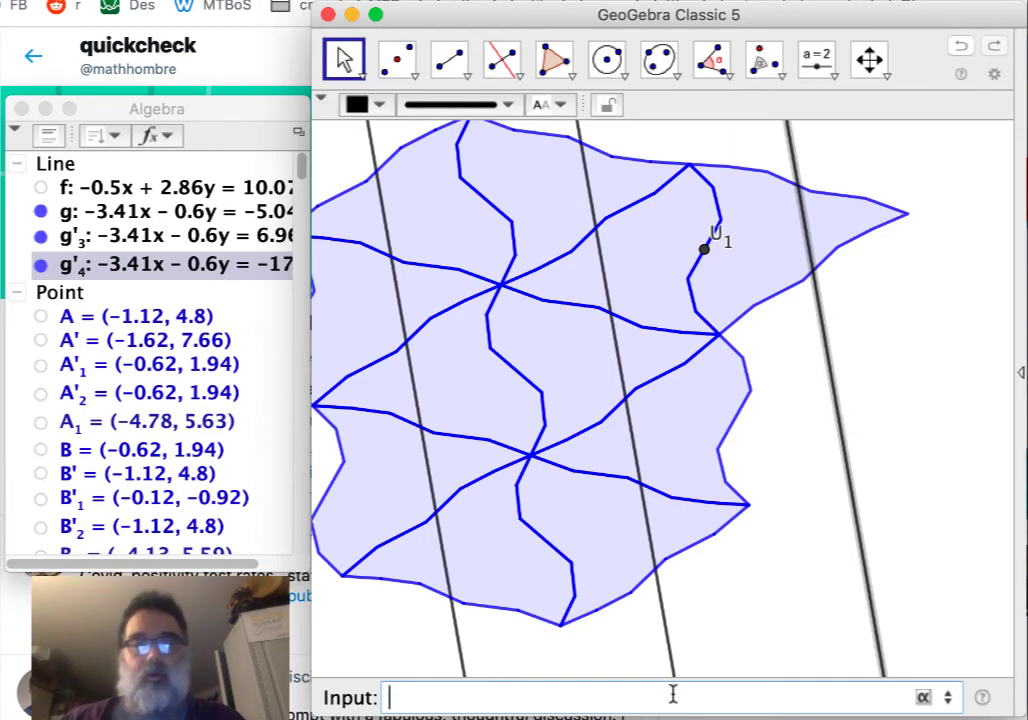
# Glide-reflect the rotated tile poly2' across the newest translated line with the command Translate(Reflect(poly2', g'_4),-w)
pyautogui.press('Up')
pyautogui.press('Up')
pyautogui.press('Up')
pyautogui.press('Return')
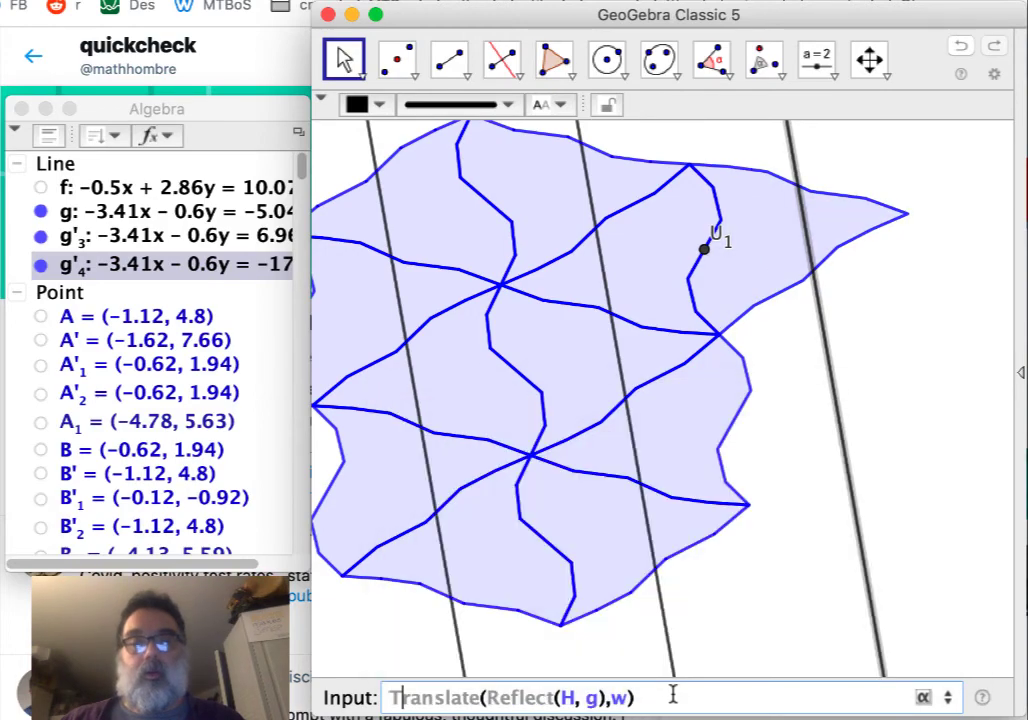
pyautogui.press('Right')
pyautogui.press('Right')
pyautogui.press('Right')
pyautogui.press('Right')
pyautogui.press('Right')
pyautogui.press('Right')
pyautogui.press('BackSpace')
pyautogui.write("poly2', g")
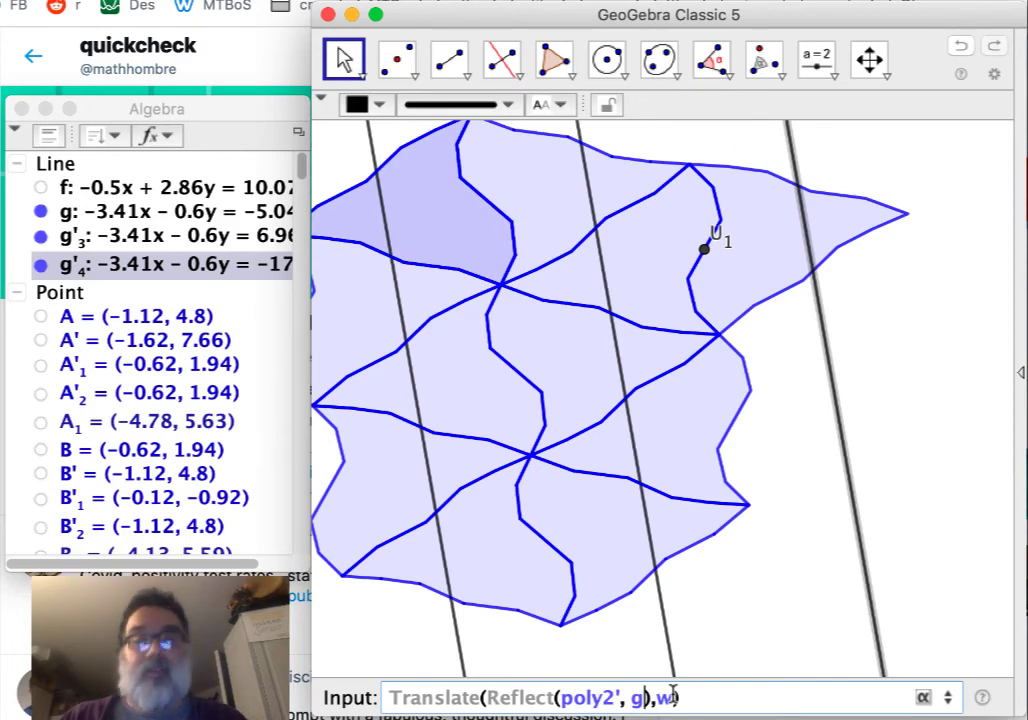
pyautogui.write("'_4),")
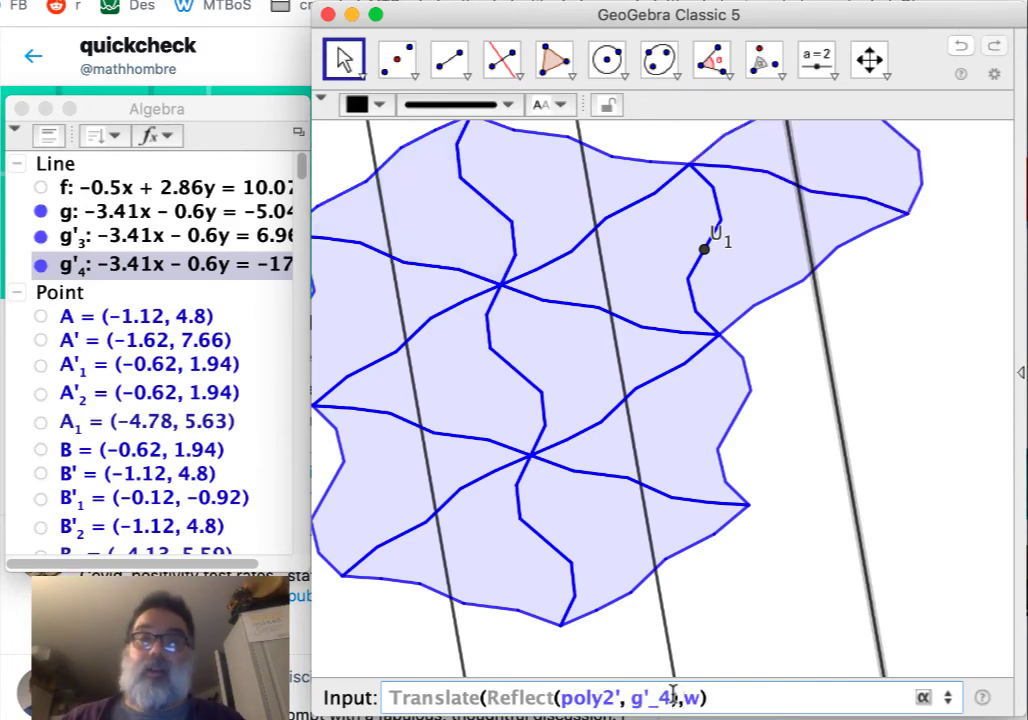
pyautogui.write('-')
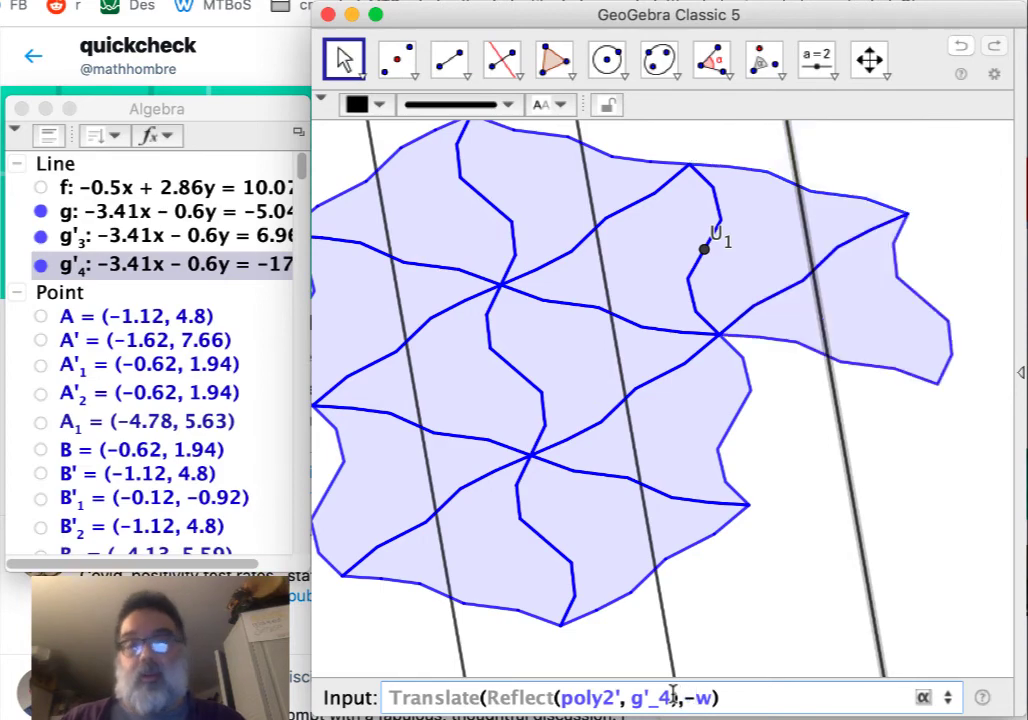
pyautogui.press('Return')
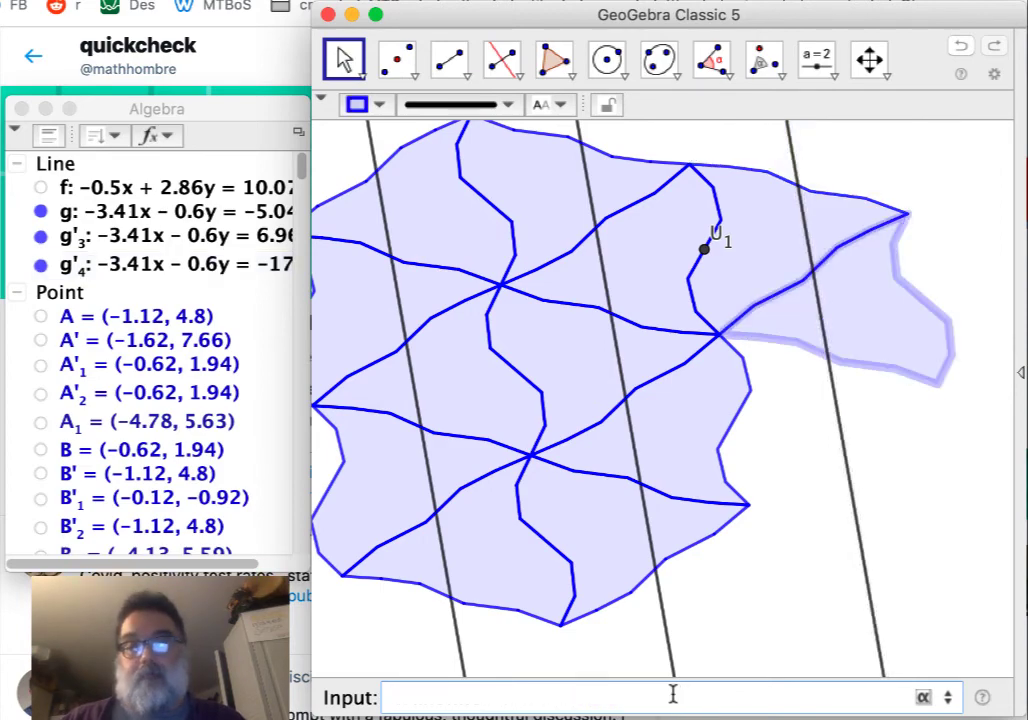
# Add a translated copy of the rotated tile with the command Translate(poly2', -2w)
pyautogui.press('Up')
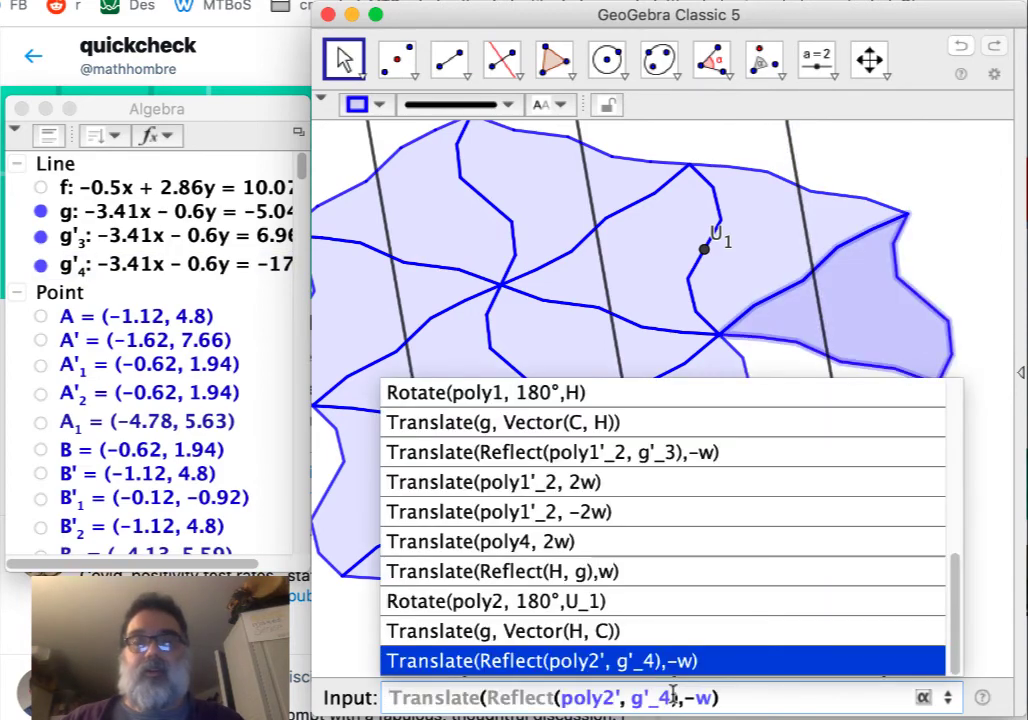
pyautogui.press('Up')
pyautogui.press('Up')
pyautogui.press('Up')
pyautogui.press('Up')
pyautogui.press('Up')
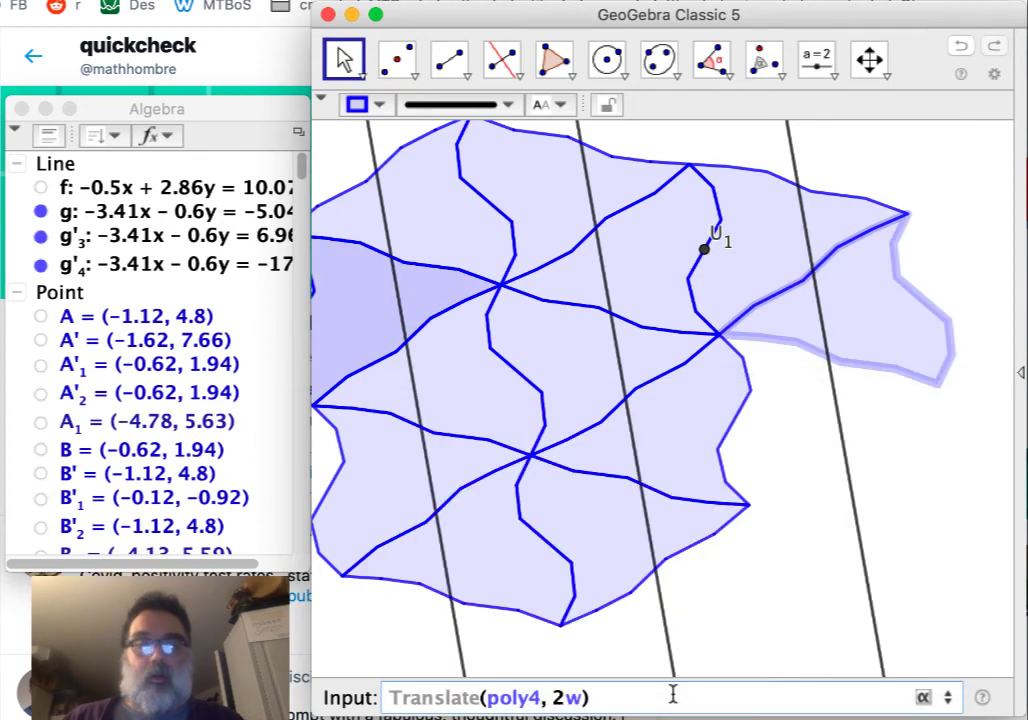
pyautogui.press('Left')
pyautogui.press('Left')
pyautogui.press('Left')
pyautogui.press('Left')
pyautogui.press('Left')
pyautogui.press('BackSpace')
pyautogui.write("2'")
pyautogui.press('Right')
pyautogui.press('Right')
pyautogui.write('-')
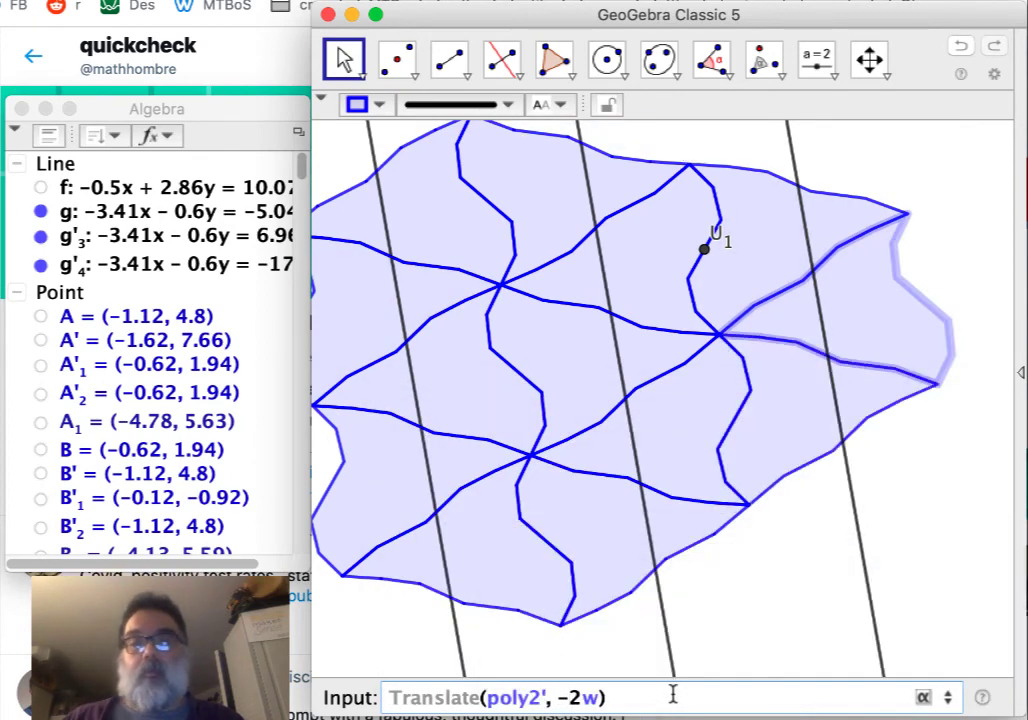
pyautogui.press('Return')
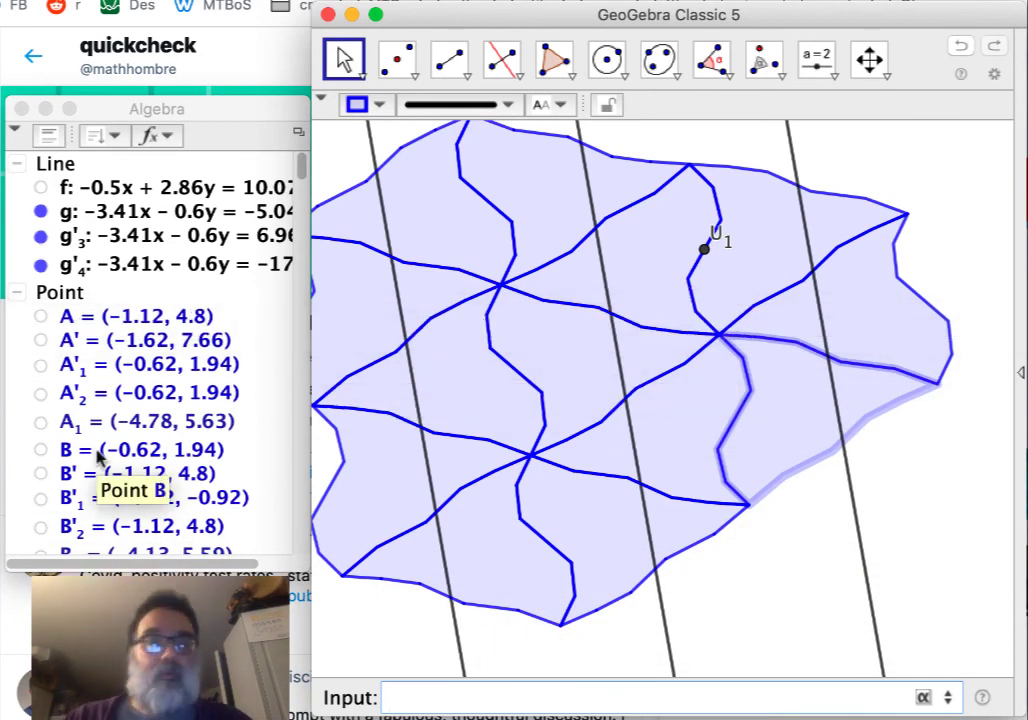
# Hide the helper lines g, g'_3 and g'_4 and the rotation centre point U_1
pyautogui.click(40, 211)
pyautogui.click(40, 211)
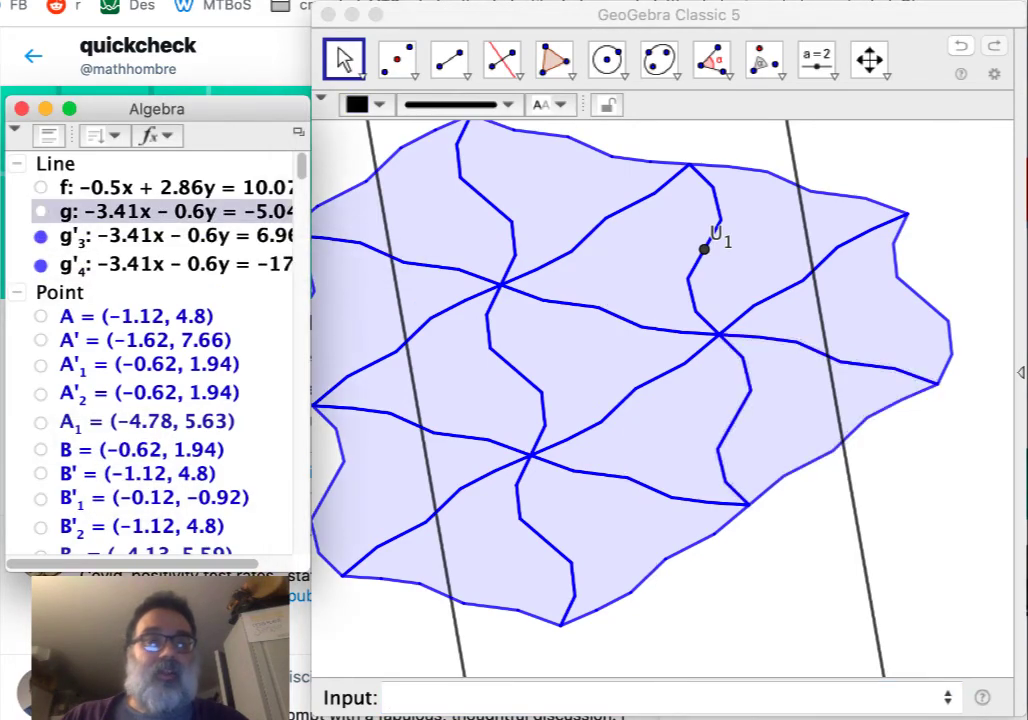
pyautogui.click(40, 236)
pyautogui.click(40, 264)
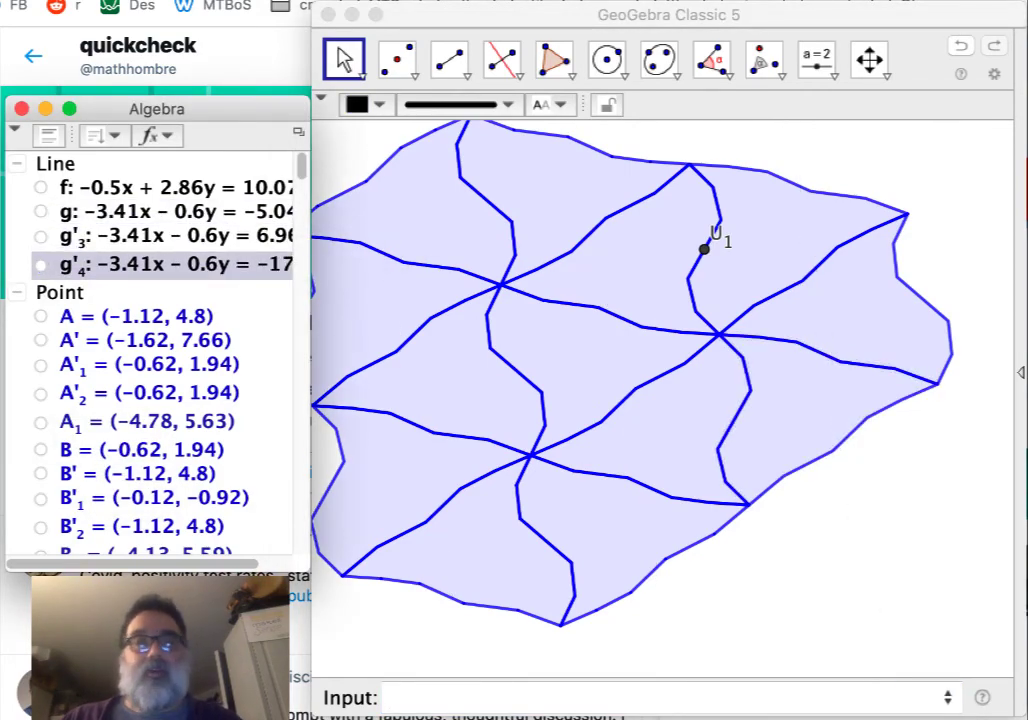
pyautogui.scroll(-15, 100, 438)
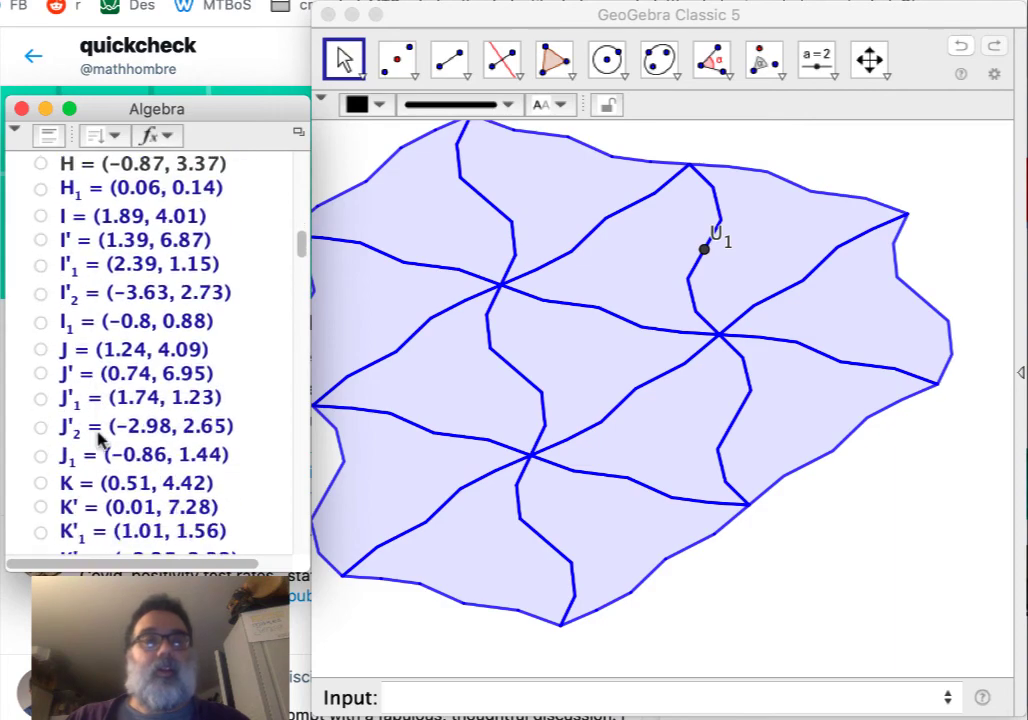
pyautogui.scroll(-15, 100, 438)
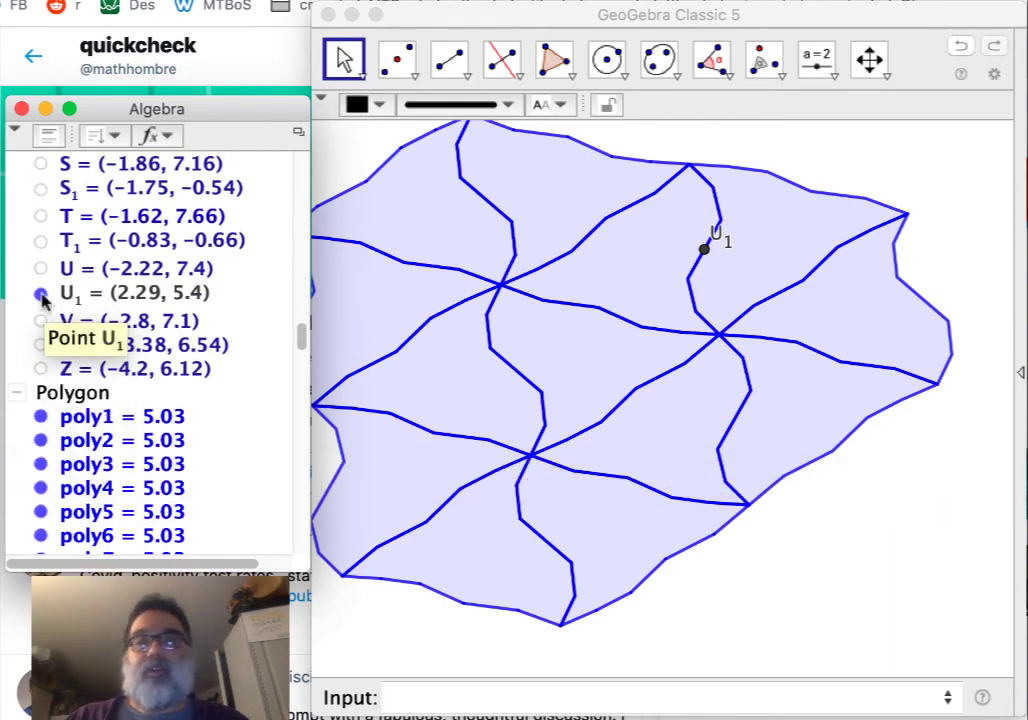
pyautogui.click(42, 296)
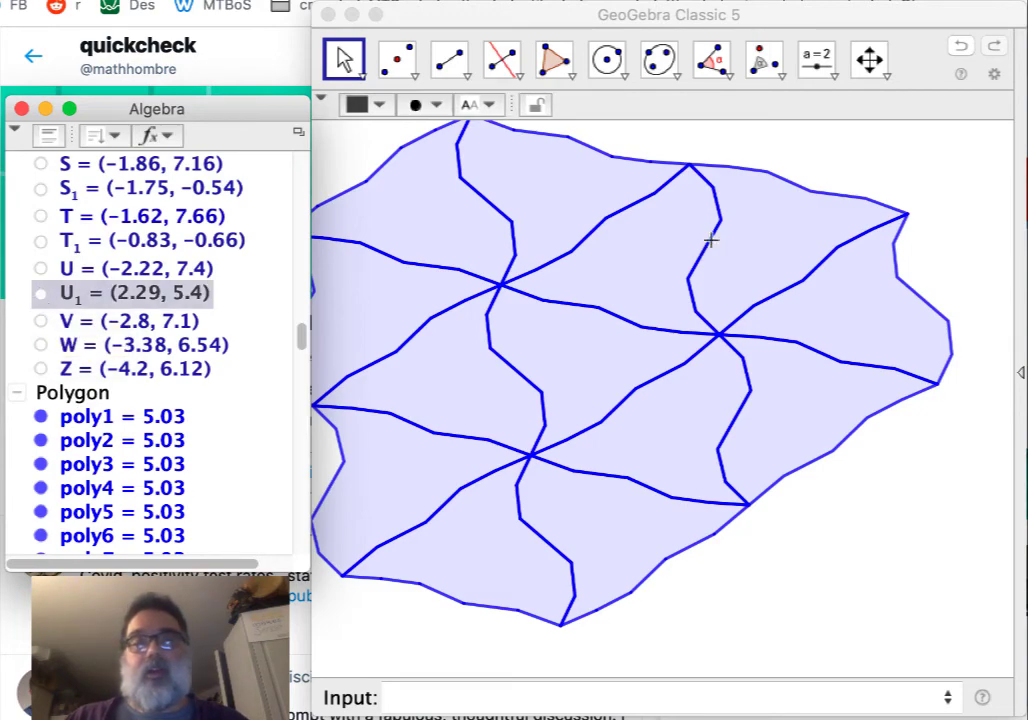
pyautogui.click(837, 150)
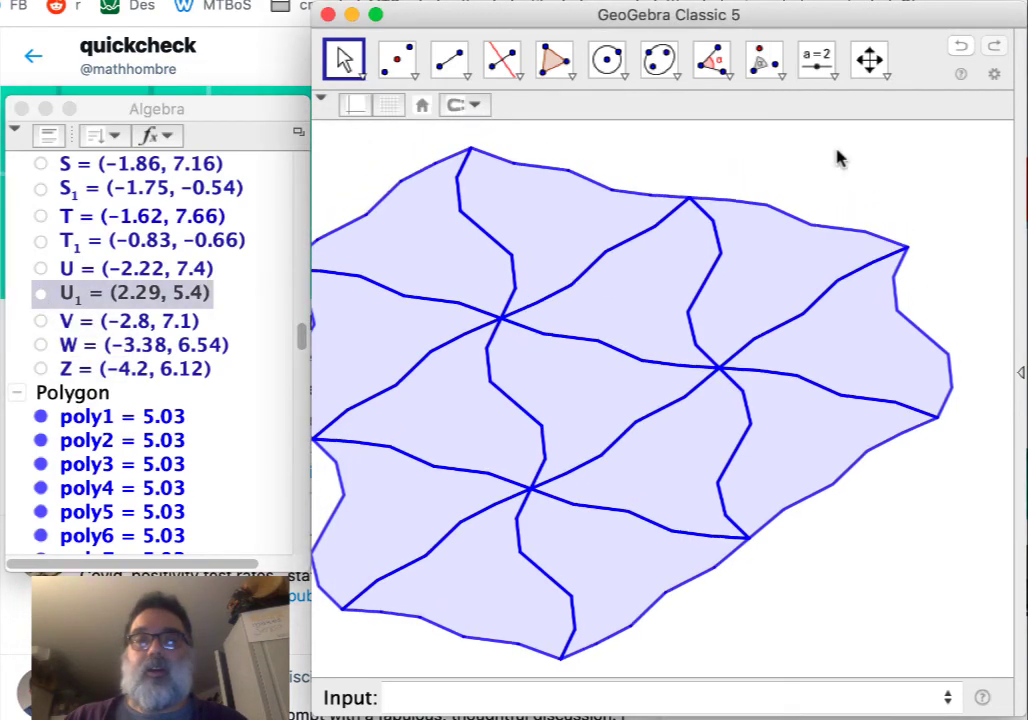
pyautogui.hscroll(-3, 840, 157)
pyautogui.hscroll(-3, 838, 156)
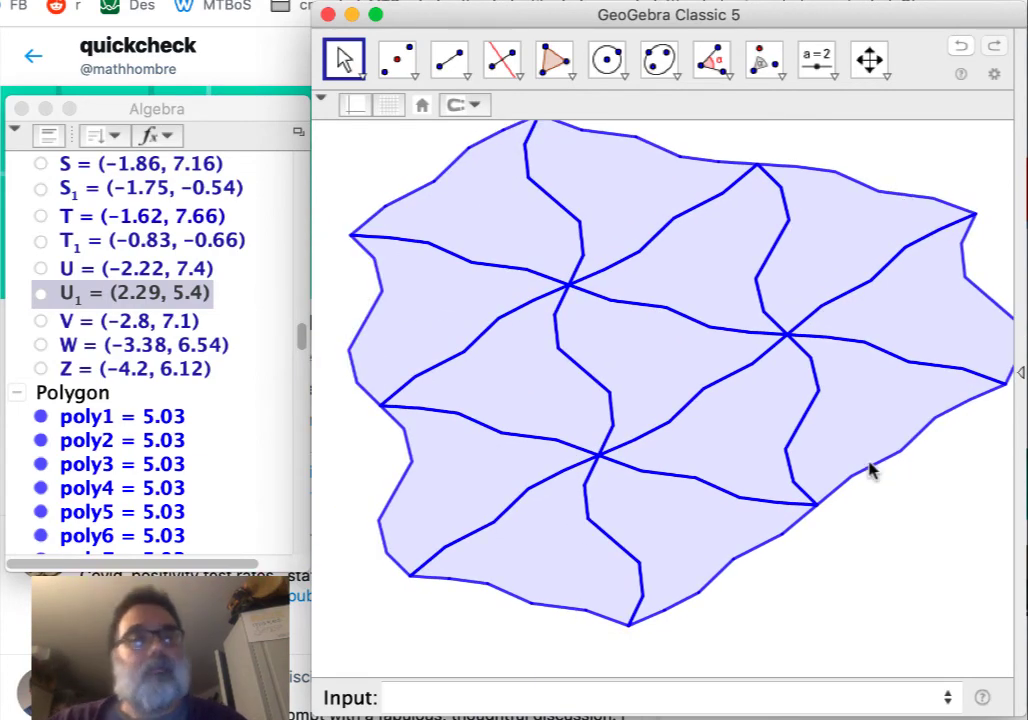
pyautogui.scroll(10, 133, 240)
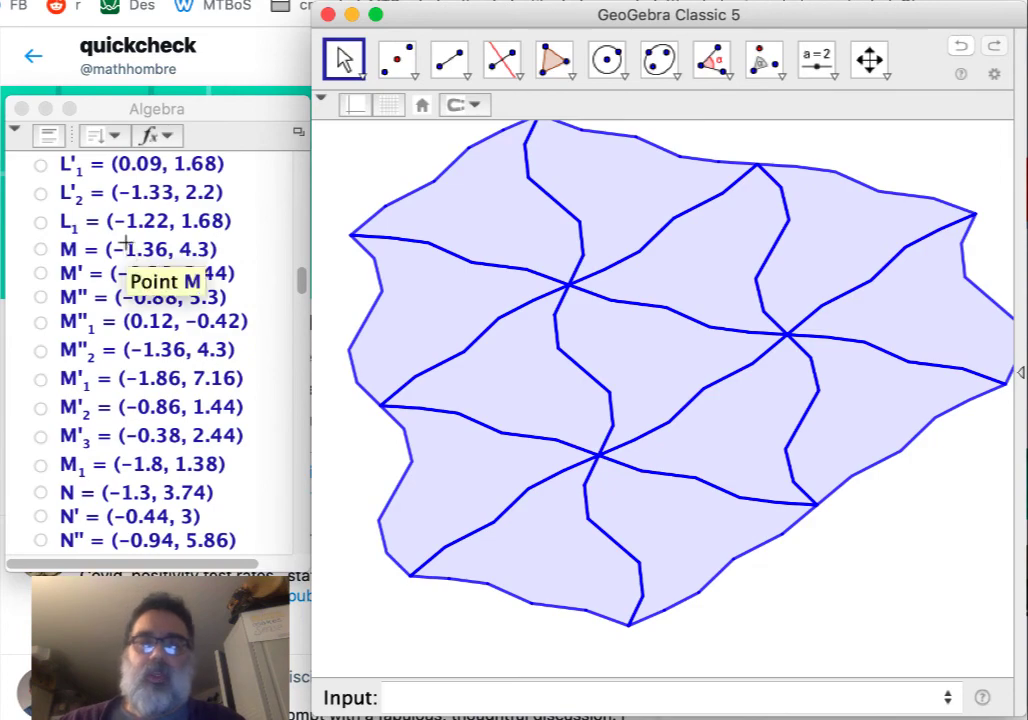
pyautogui.click(676, 360)
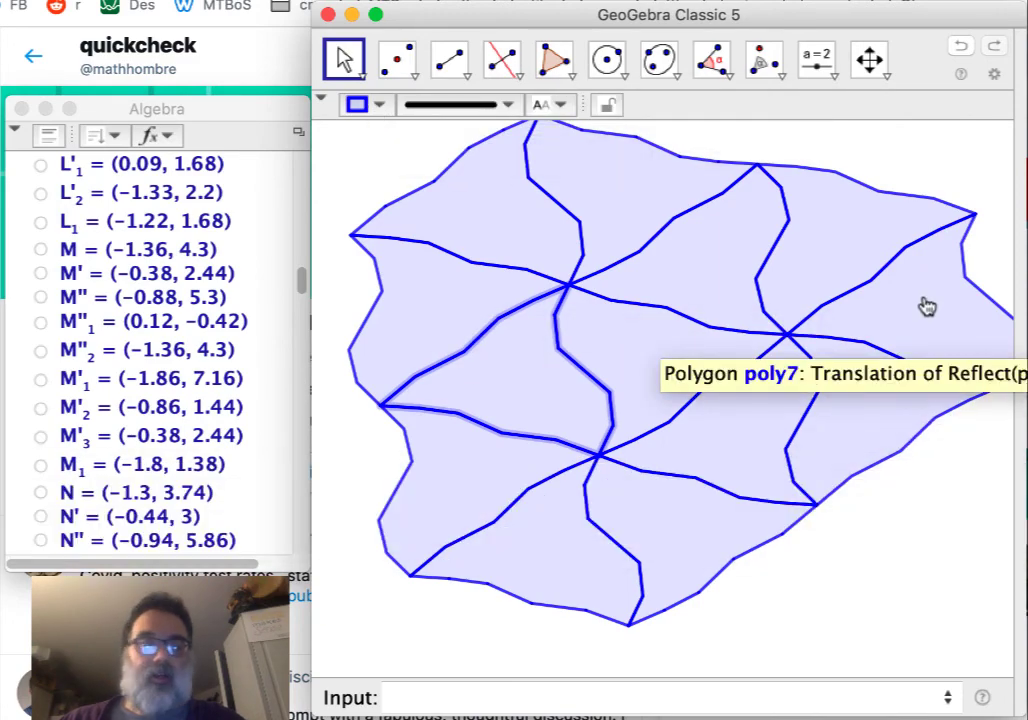
pyautogui.keyDown('super'); pyautogui.click(922, 302); pyautogui.keyUp('super')
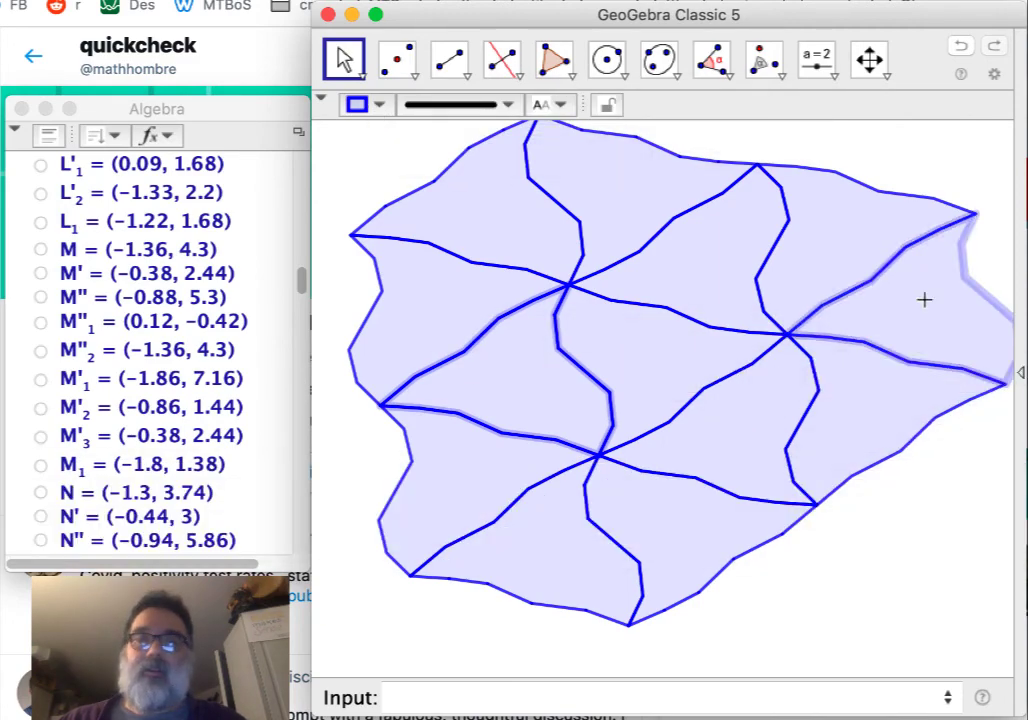
pyautogui.keyDown('super'); pyautogui.click(749, 443); pyautogui.keyUp('super')
pyautogui.keyDown('super'); pyautogui.click(711, 265); pyautogui.keyUp('super')
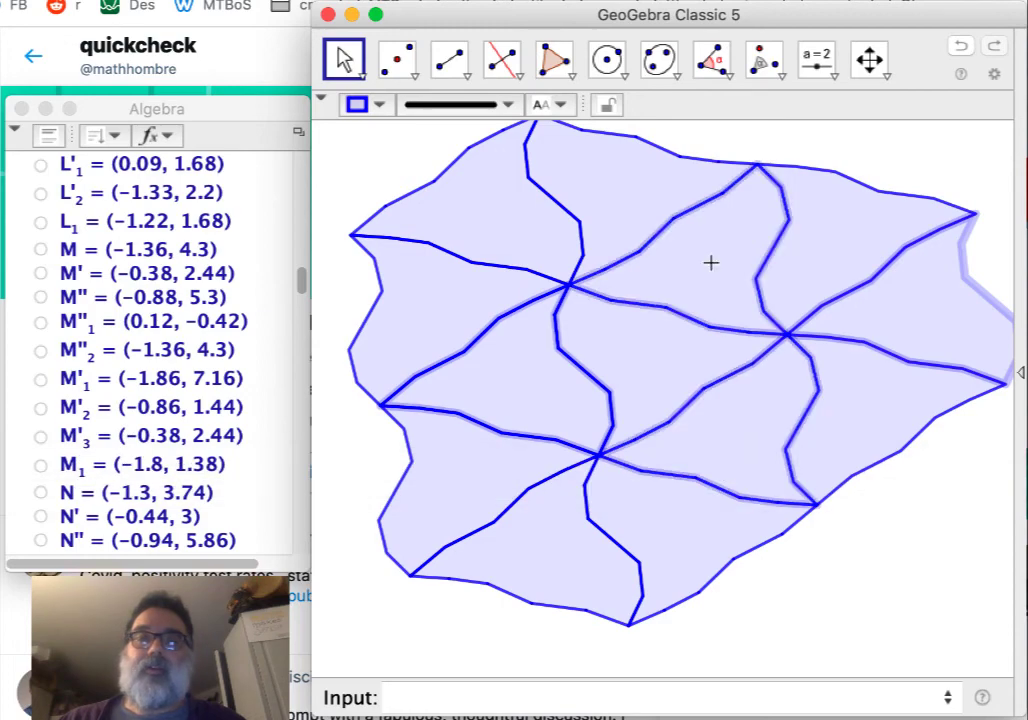
pyautogui.keyDown('super'); pyautogui.click(470, 185); pyautogui.keyUp('super')
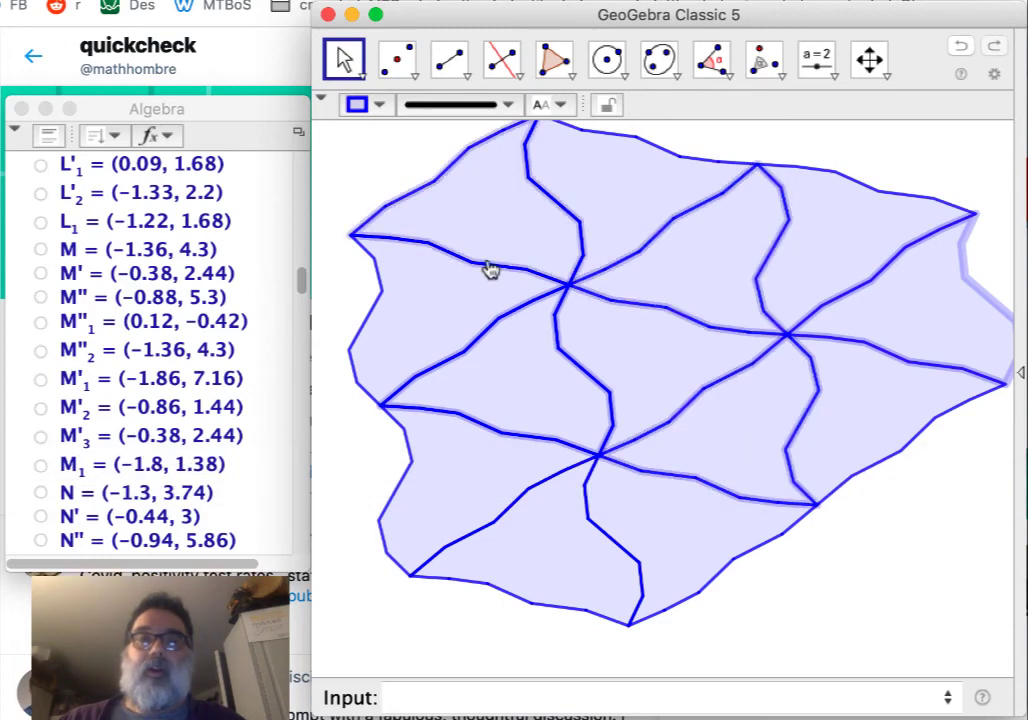
pyautogui.keyDown('super'); pyautogui.click(536, 541); pyautogui.keyUp('super')
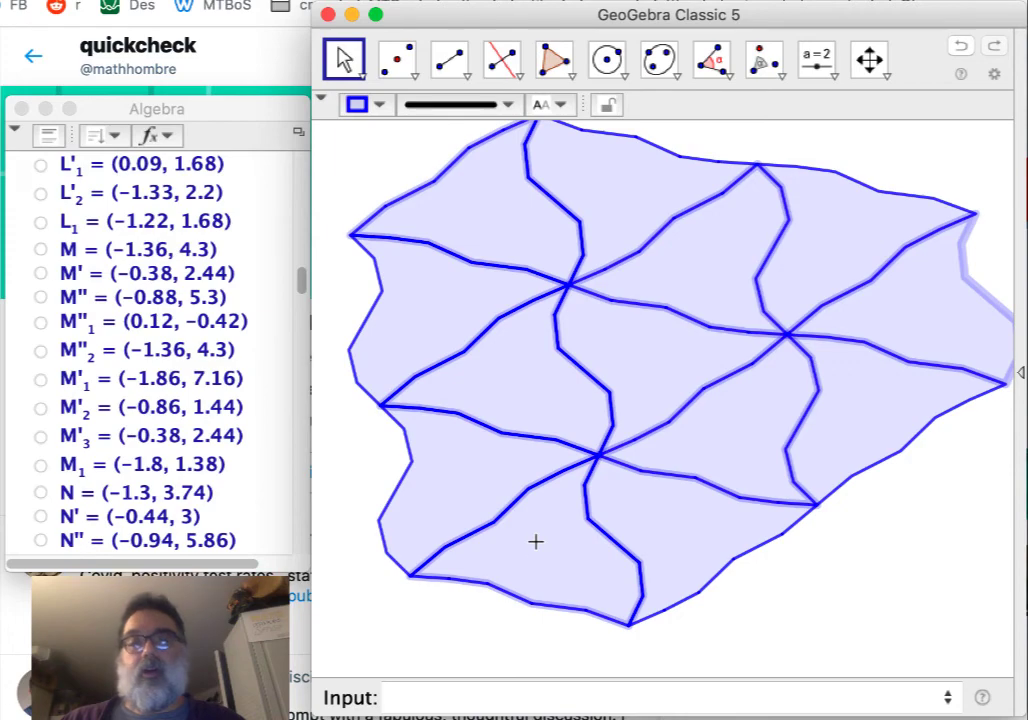
pyautogui.click(379, 107)
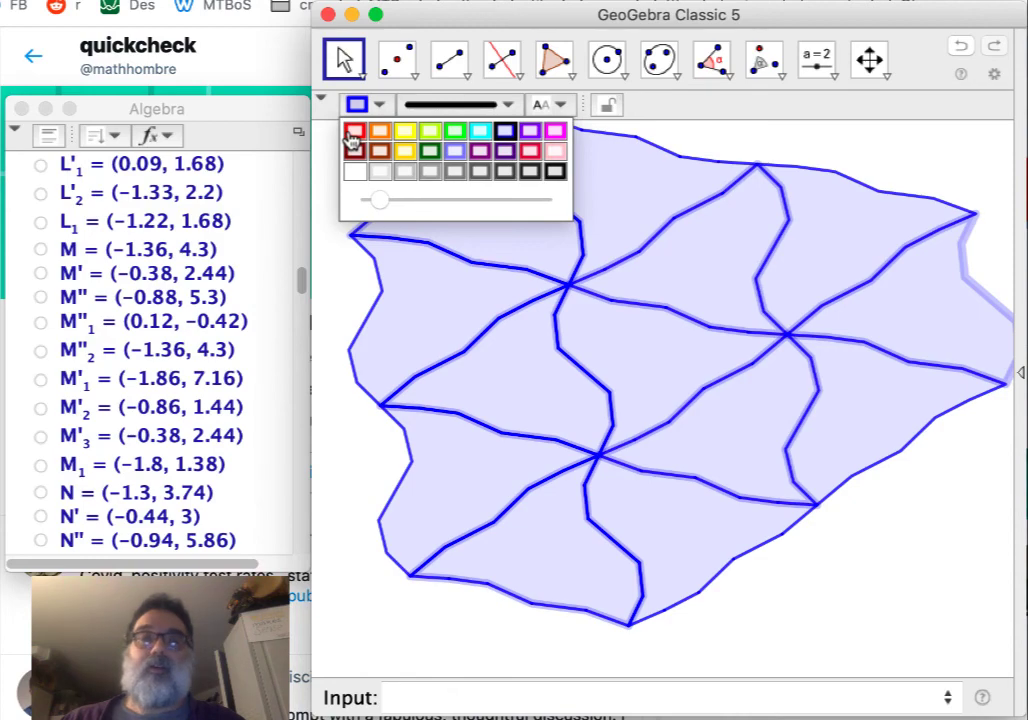
pyautogui.click(865, 160)
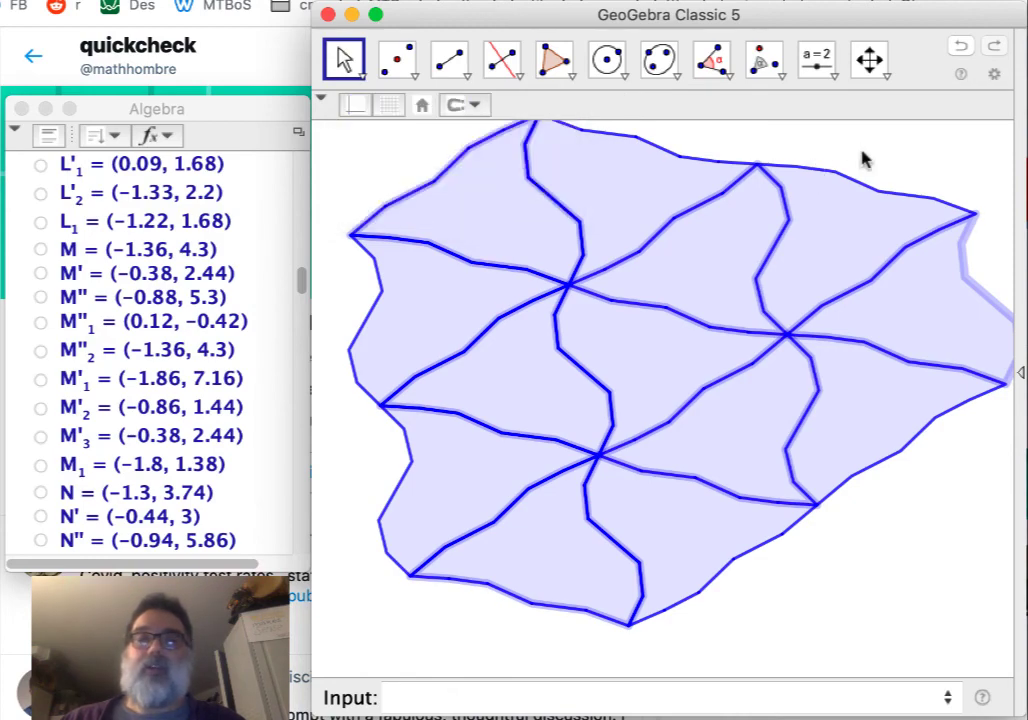
# Colour four tiles red: the stacked column of three left of the tessellation's centre and the tile at its far right
pyautogui.click(509, 223)
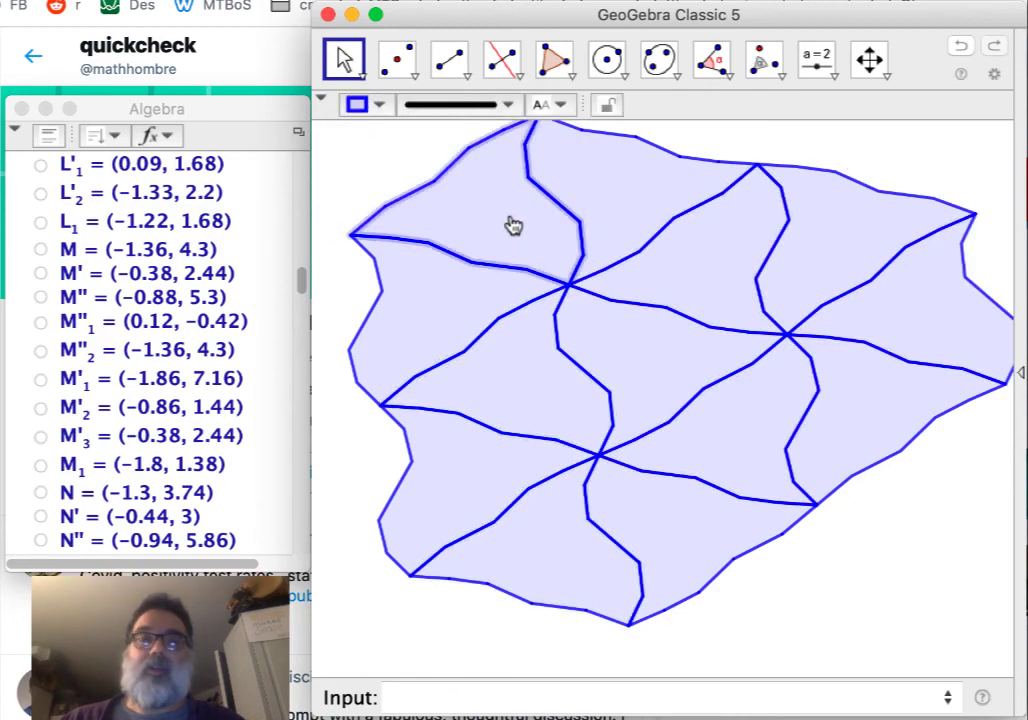
pyautogui.keyDown('super'); pyautogui.click(537, 367); pyautogui.keyUp('super')
pyautogui.keyDown('super'); pyautogui.click(557, 558); pyautogui.keyUp('super')
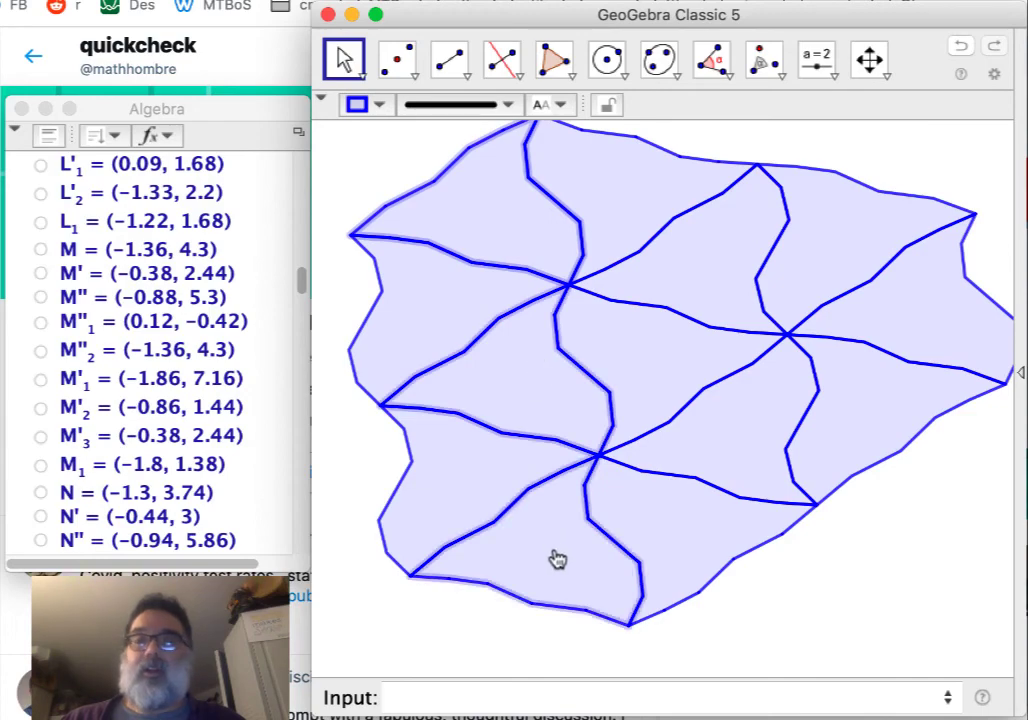
pyautogui.keyDown('super'); pyautogui.click(918, 310); pyautogui.keyUp('super')
pyautogui.click(378, 105)
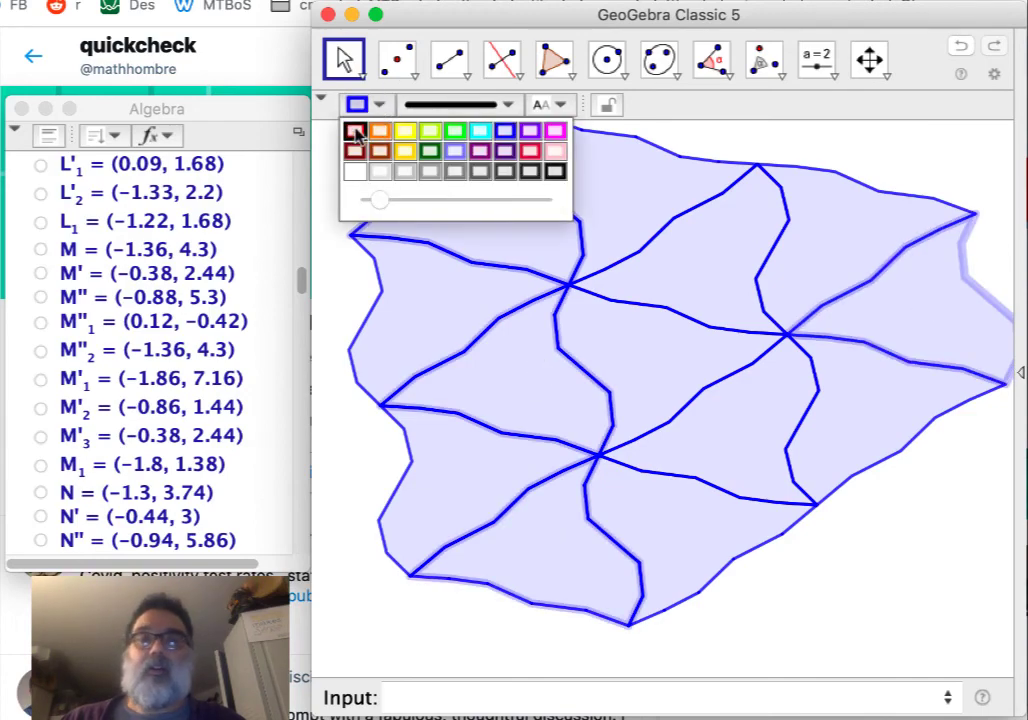
pyautogui.click(356, 132)
# Colour four tiles purple: the two enclosing the far-right red tile and the two along the tessellation's left edge
pyautogui.click(831, 222)
pyautogui.keyDown('super'); pyautogui.click(872, 410); pyautogui.keyUp('super')
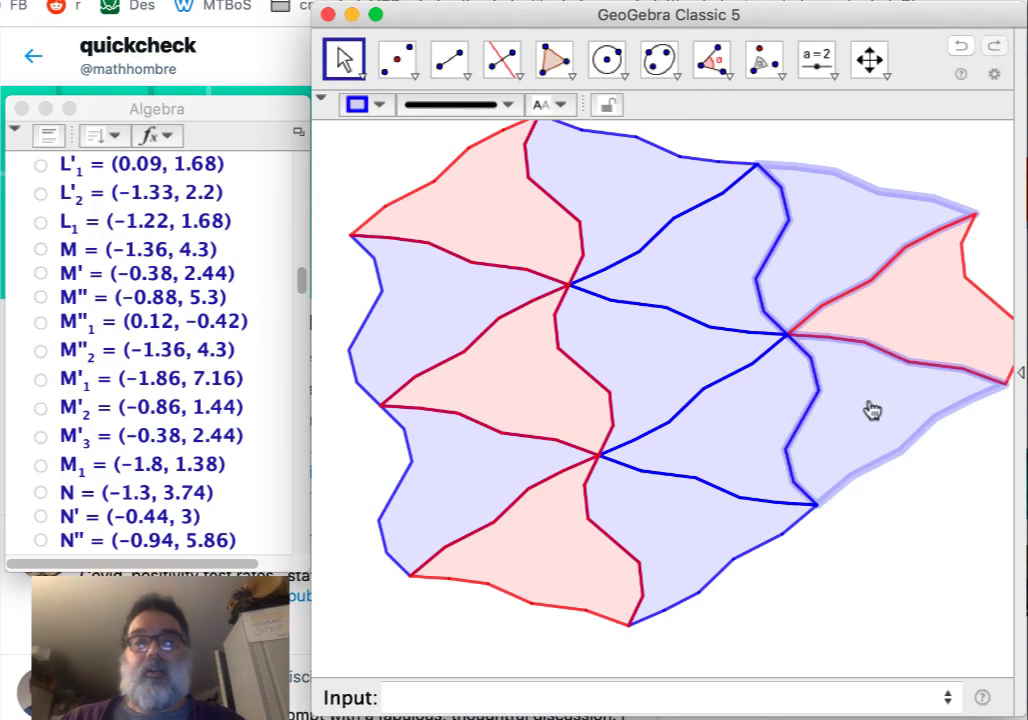
pyautogui.keyDown('super'); pyautogui.click(441, 301); pyautogui.keyUp('super')
pyautogui.keyDown('super'); pyautogui.click(452, 463); pyautogui.keyUp('super')
pyautogui.click(378, 105)
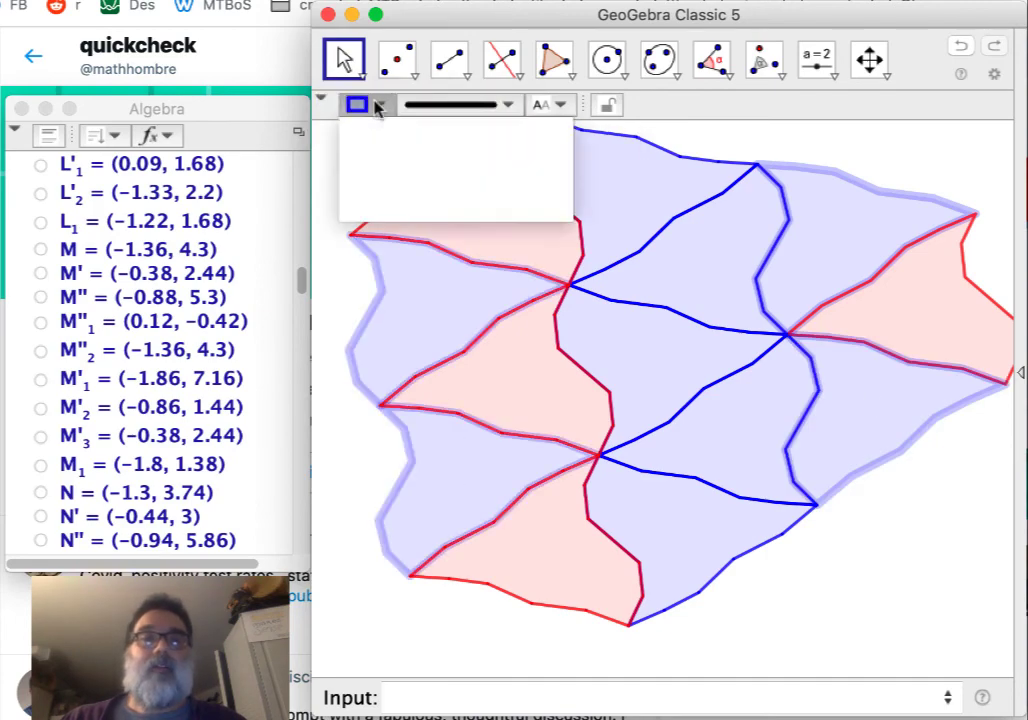
pyautogui.click(529, 131)
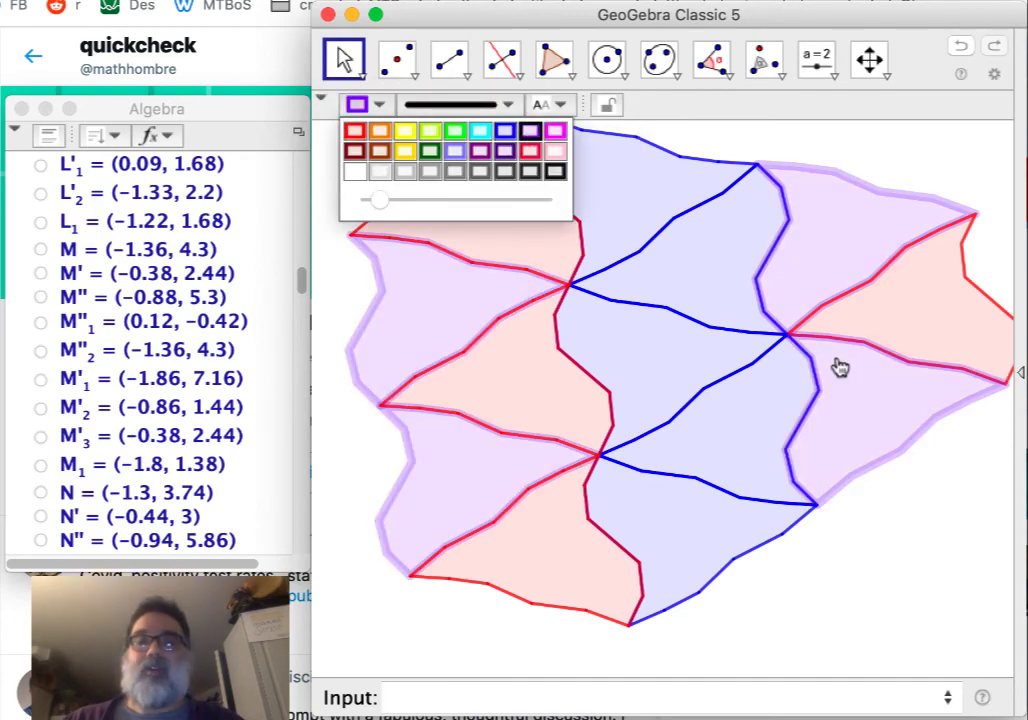
# Colour orange the two blue tiles that alternate with the other blue tiles in the tessellation's centre
pyautogui.click(705, 518)
pyautogui.keyDown('super'); pyautogui.click(668, 346); pyautogui.keyUp('super')
pyautogui.keyDown('super'); pyautogui.click(623, 214); pyautogui.keyUp('super')
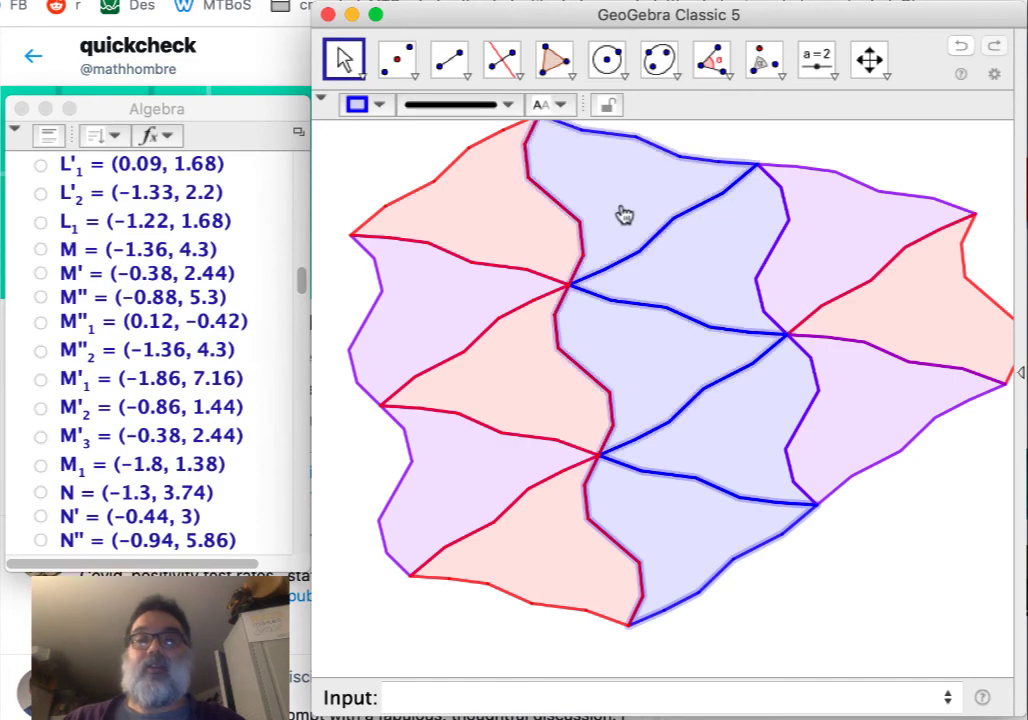
pyautogui.click(378, 105)
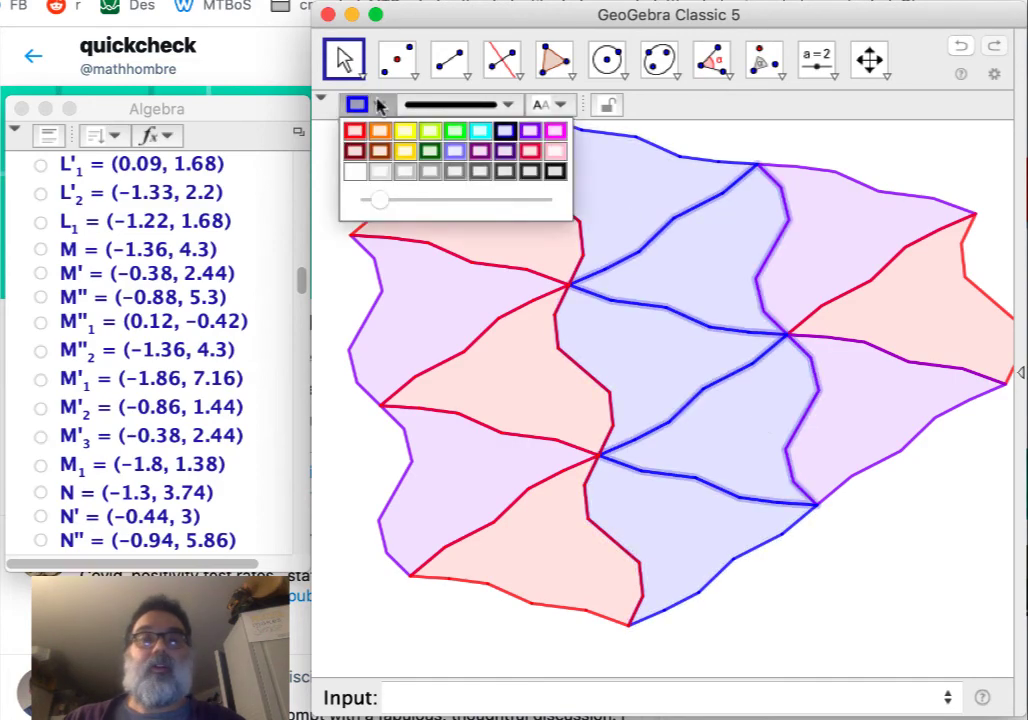
pyautogui.click(380, 130)
pyautogui.click(918, 578)
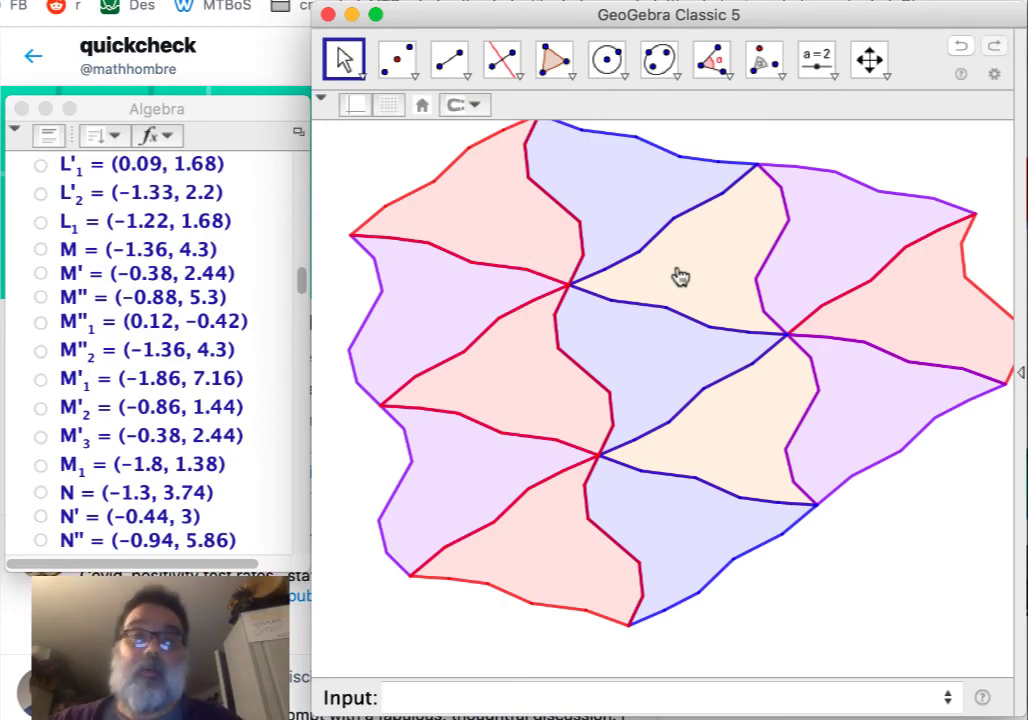
# Show the triangle's vertex points A, B and C again
pyautogui.scroll(10, 262, 347)
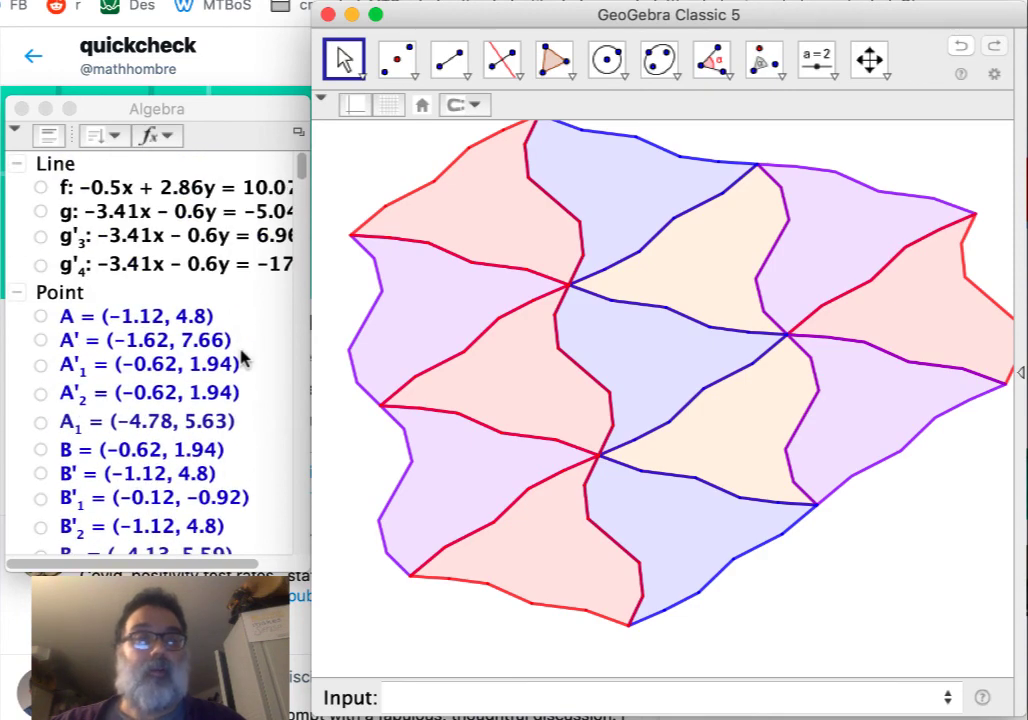
pyautogui.click(241, 353)
pyautogui.click(41, 450)
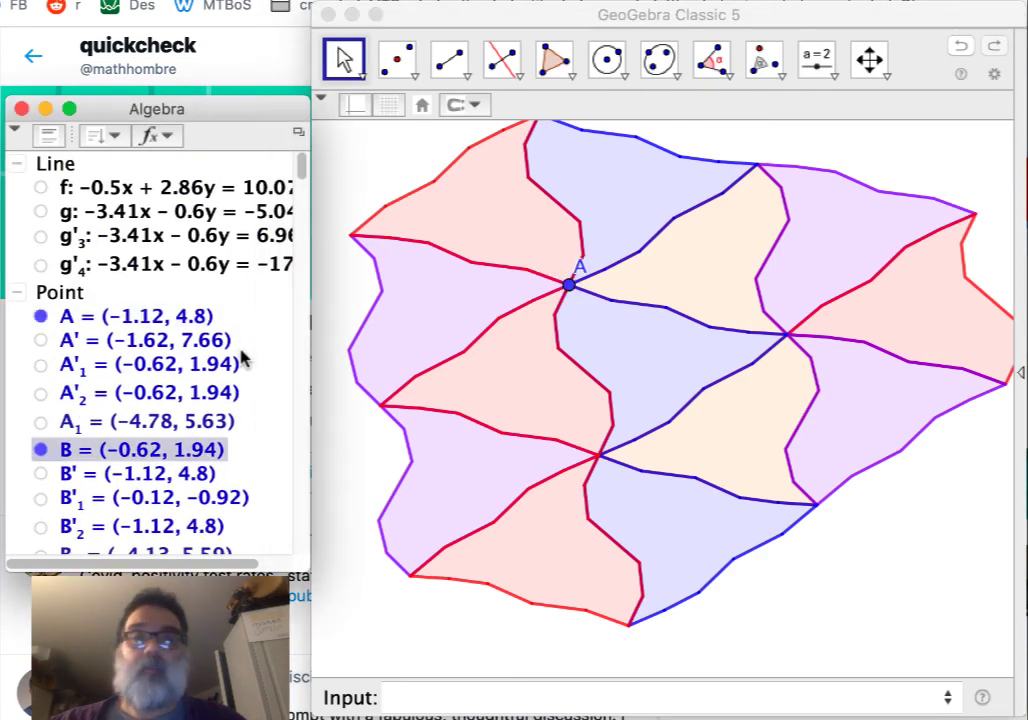
pyautogui.scroll(-10, 241, 353)
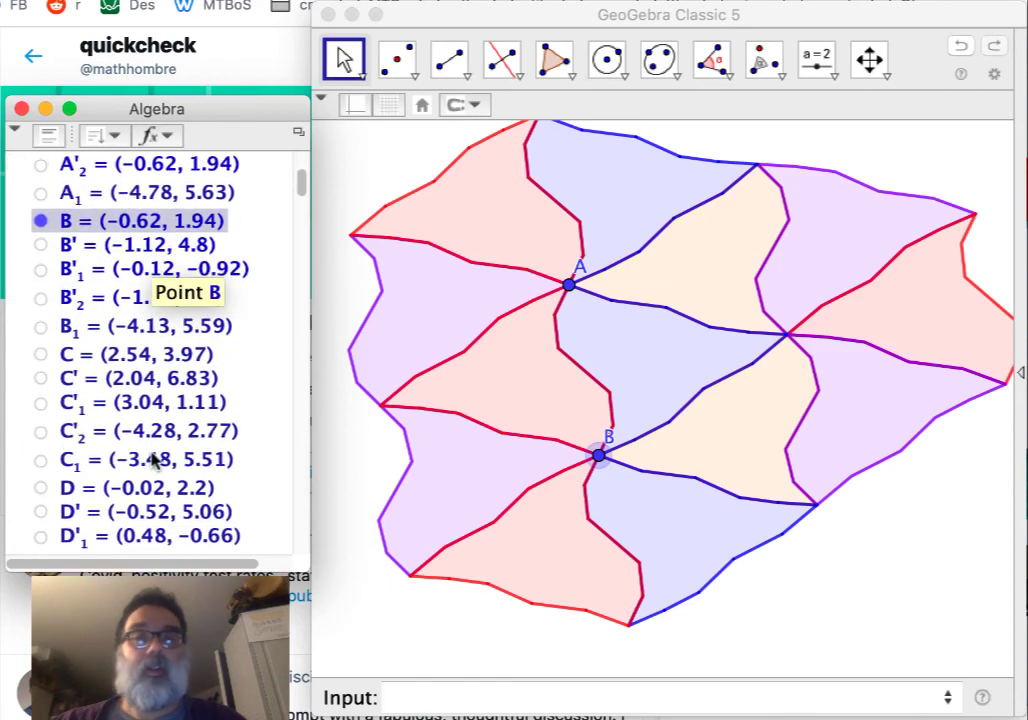
pyautogui.click(40, 354)
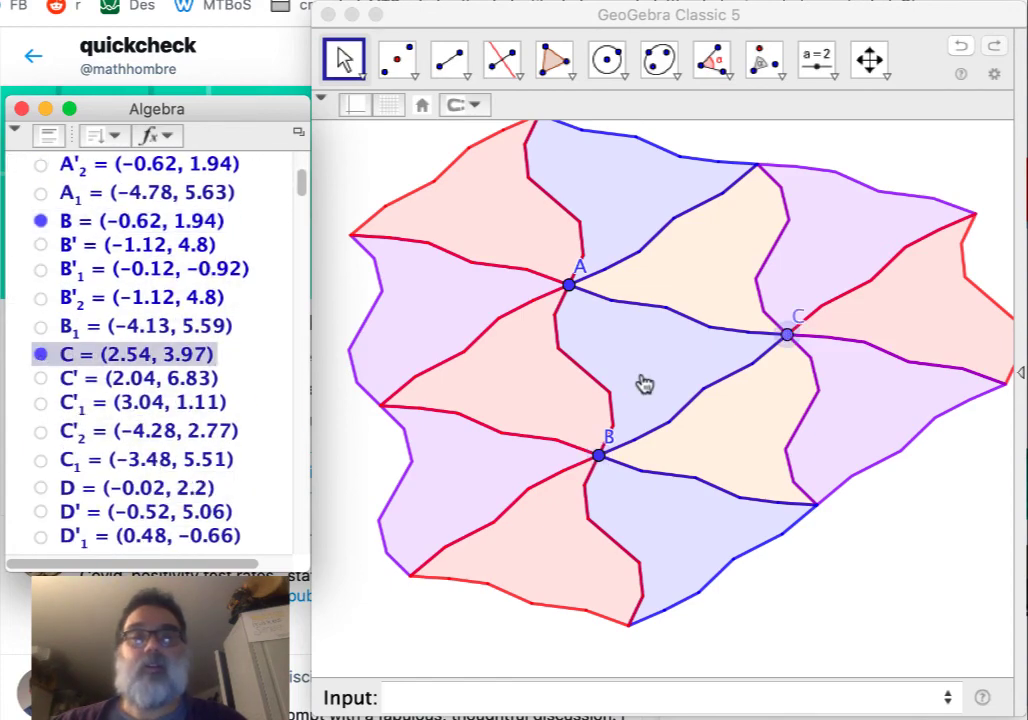
pyautogui.click(862, 496)
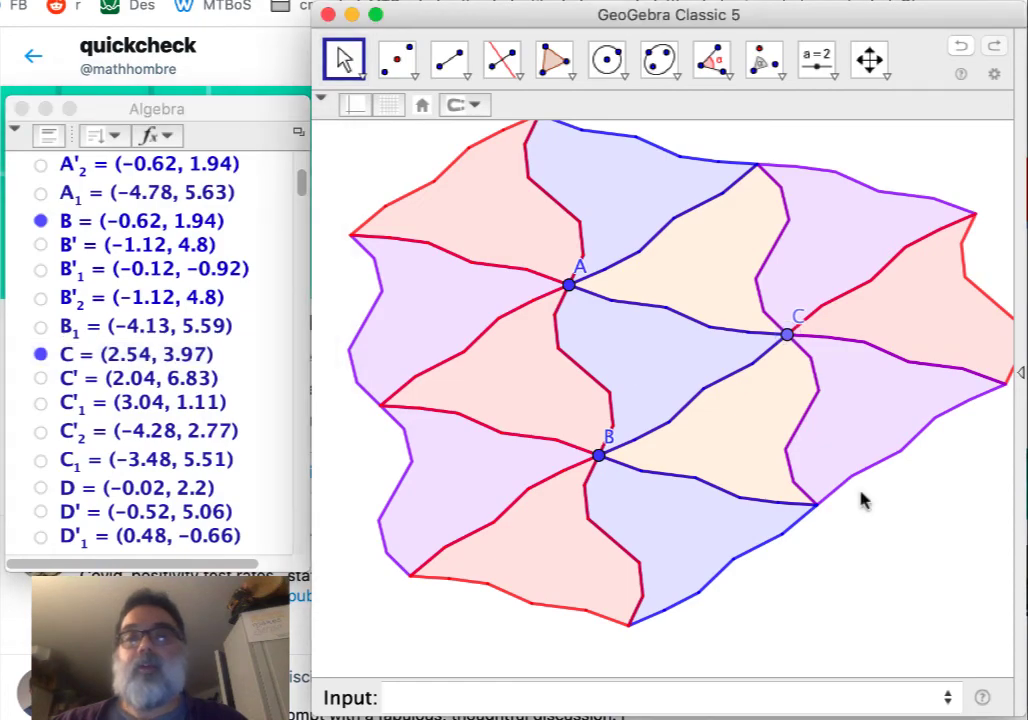
# Reshape the tessellation by moving point B to about (-0.1, 1.78) and point C to about (3.06, 4.53)
pyautogui.click(599, 457)
pyautogui.moveTo(598, 461); pyautogui.dragTo(632, 472)
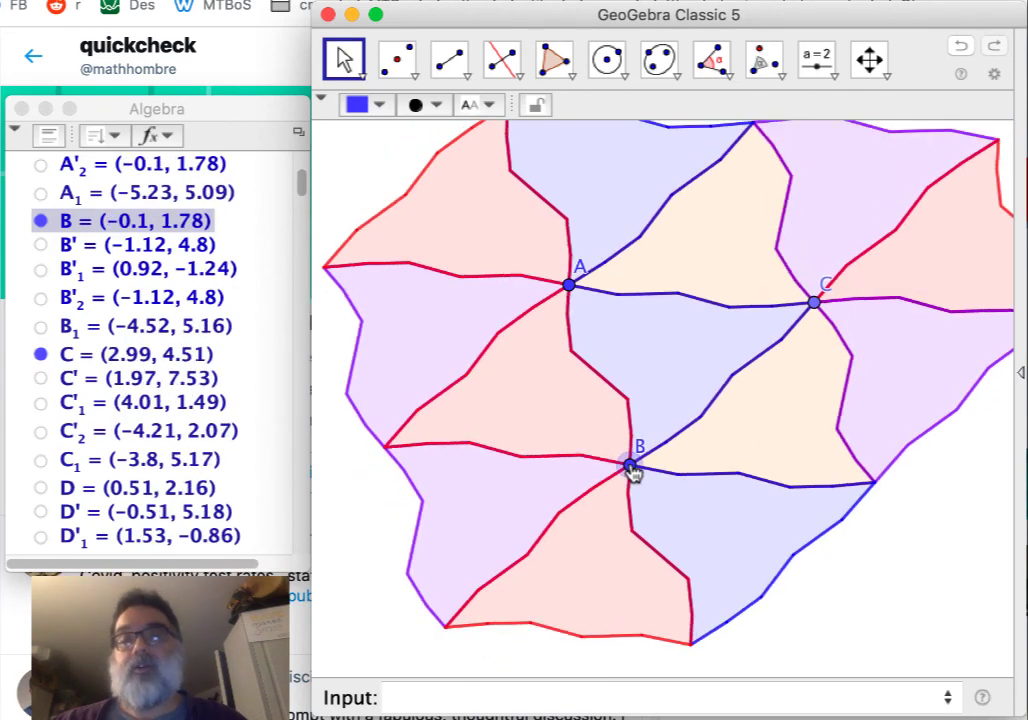
pyautogui.moveTo(812, 304)
pyautogui.mouseDown()
pyautogui.moveTo(760, 330)
pyautogui.moveTo(819, 307)
pyautogui.mouseUp()
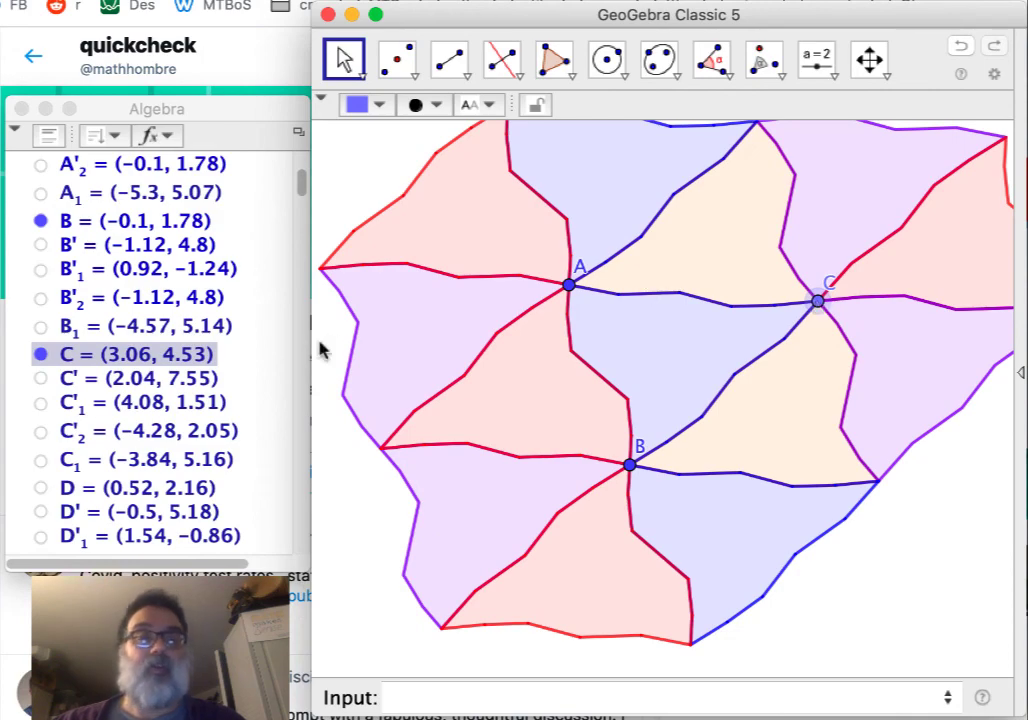
# Show points D, E, F and G along the tile edge from B to C, plus point H on edge AB
pyautogui.scroll(-5, 287, 413)
pyautogui.click(205, 413)
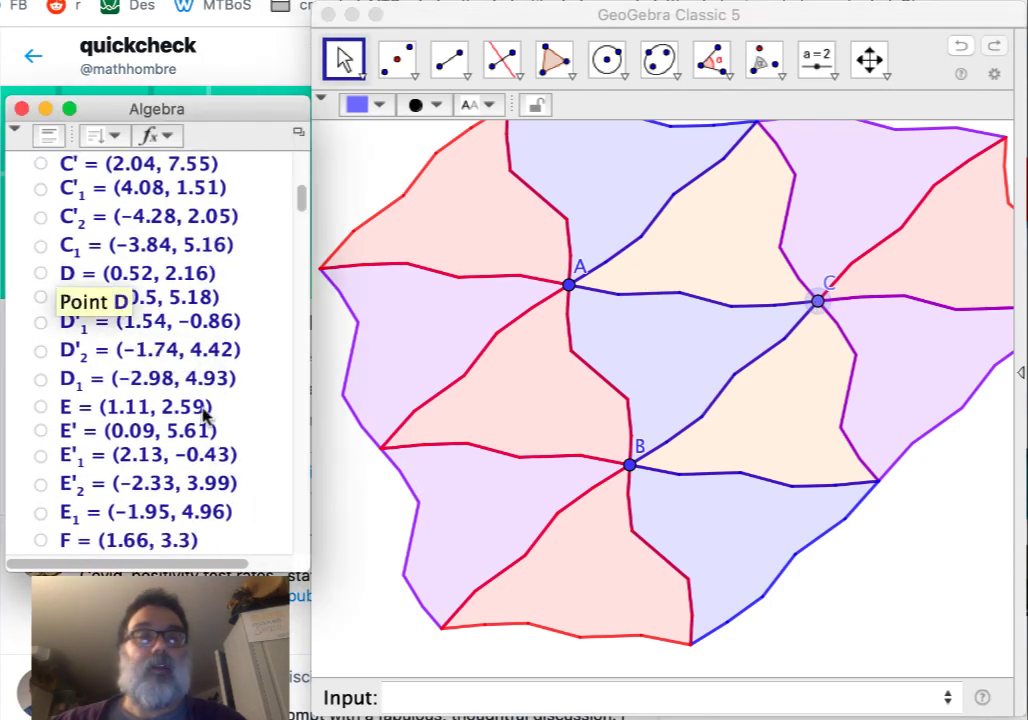
pyautogui.click(40, 272)
pyautogui.click(40, 407)
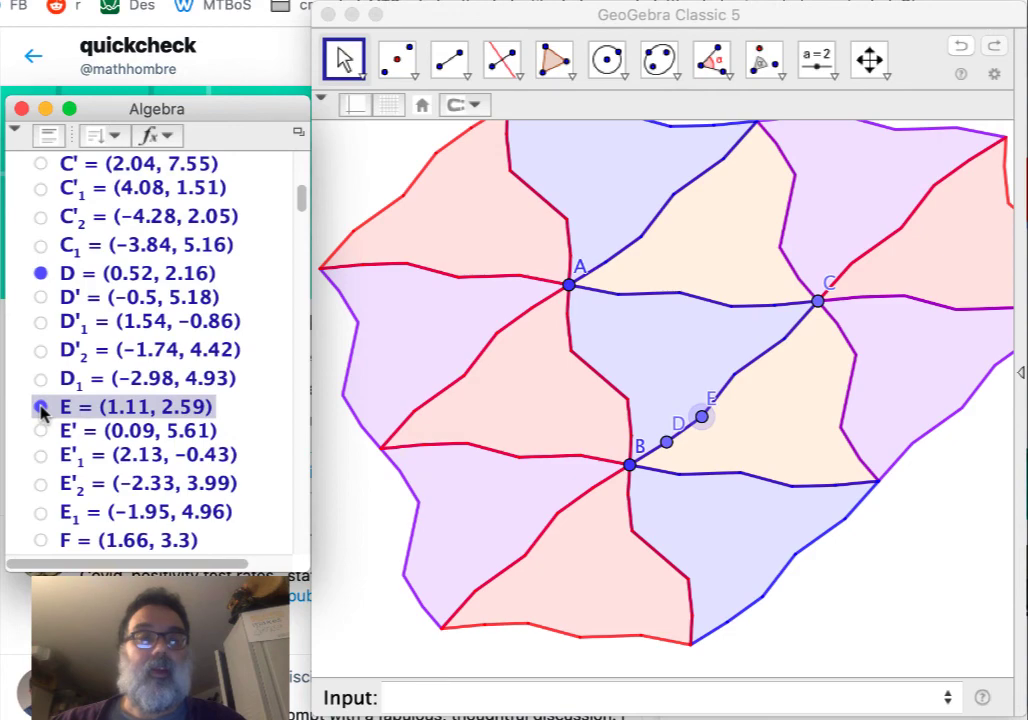
pyautogui.click(40, 540)
pyautogui.scroll(-6, 41, 430)
pyautogui.click(40, 516)
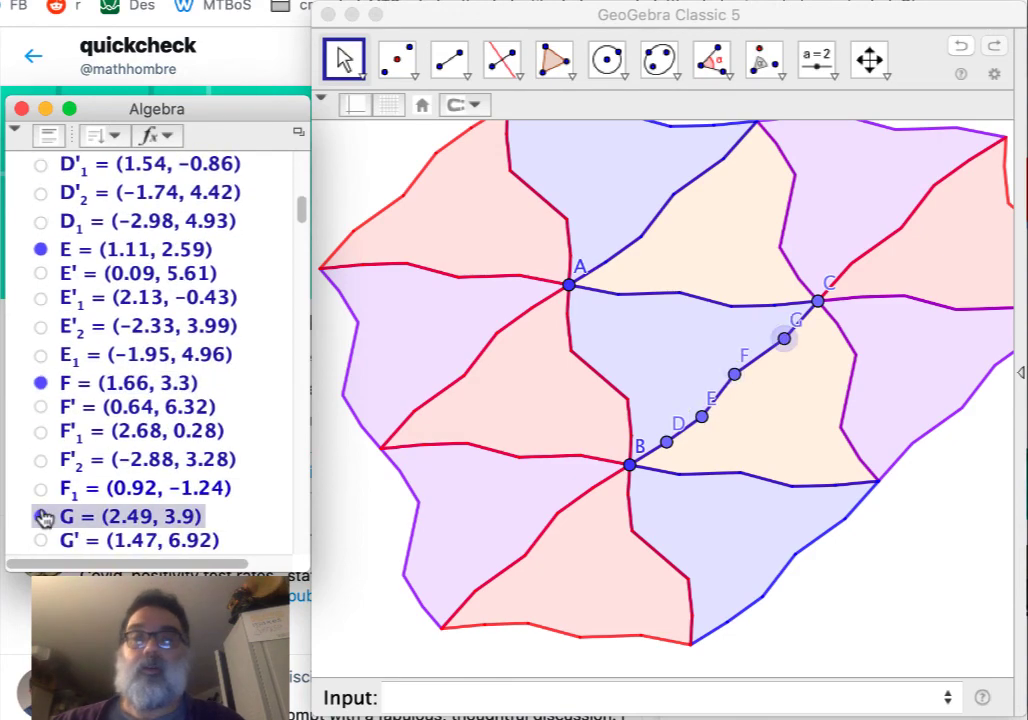
pyautogui.scroll(-12, 42, 500)
pyautogui.click(40, 326)
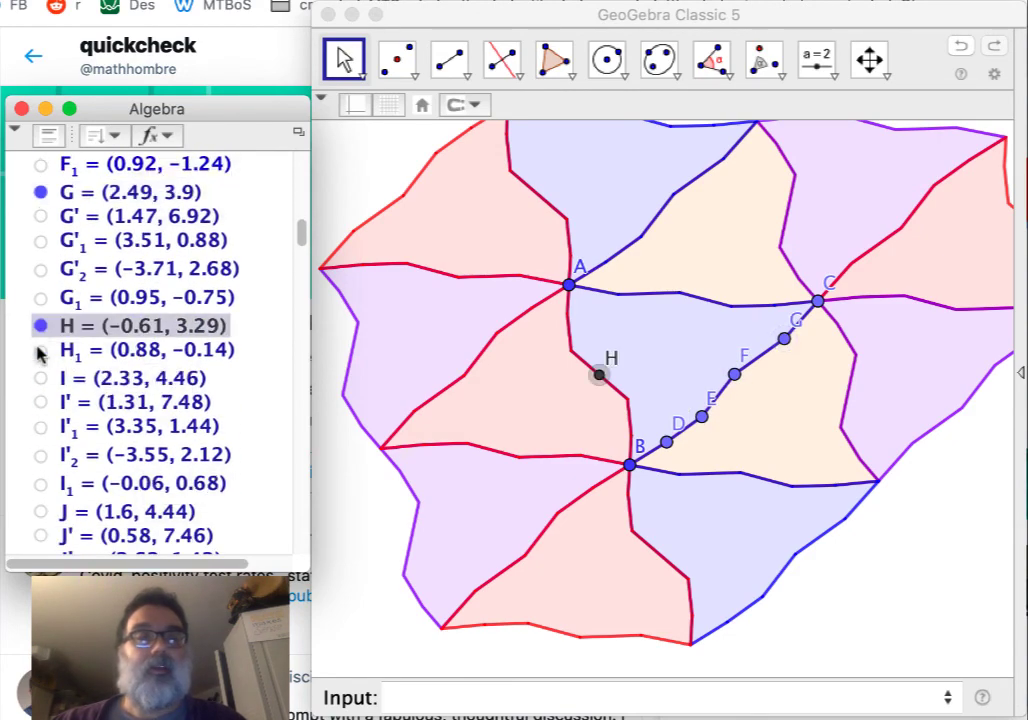
# Hide point H on the tile edge from A to B
pyautogui.click(40, 378)
pyautogui.click(40, 379)
pyautogui.click(40, 326)
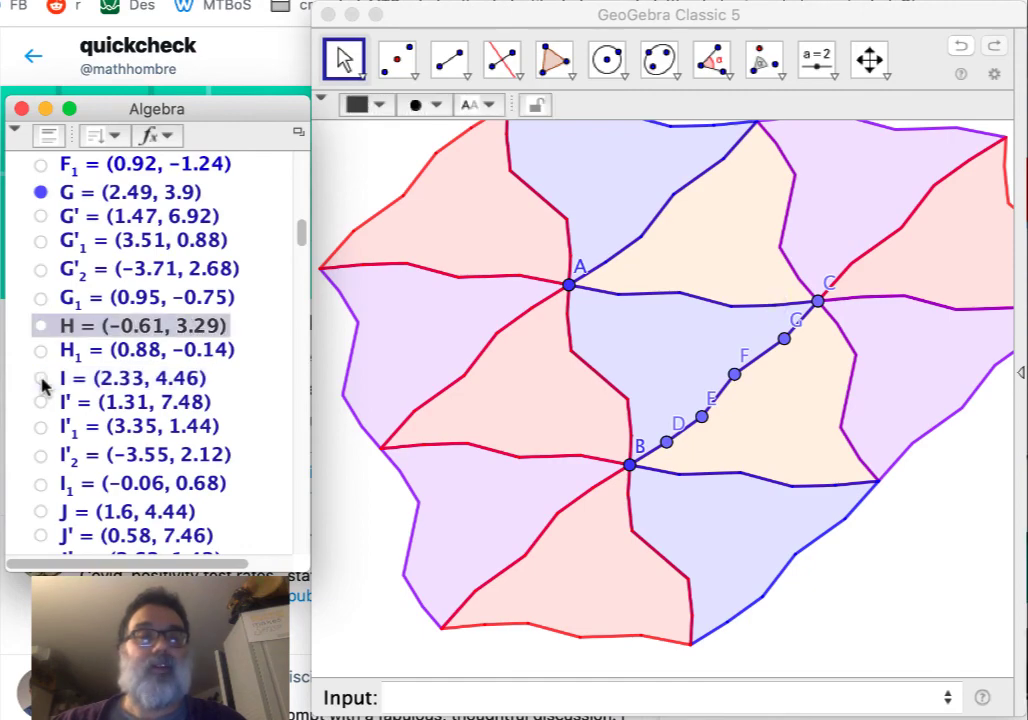
# Show points M and N on the tile edge from A to B and move N to about (-1.56, 3.14)
pyautogui.scroll(-12, 153, 430)
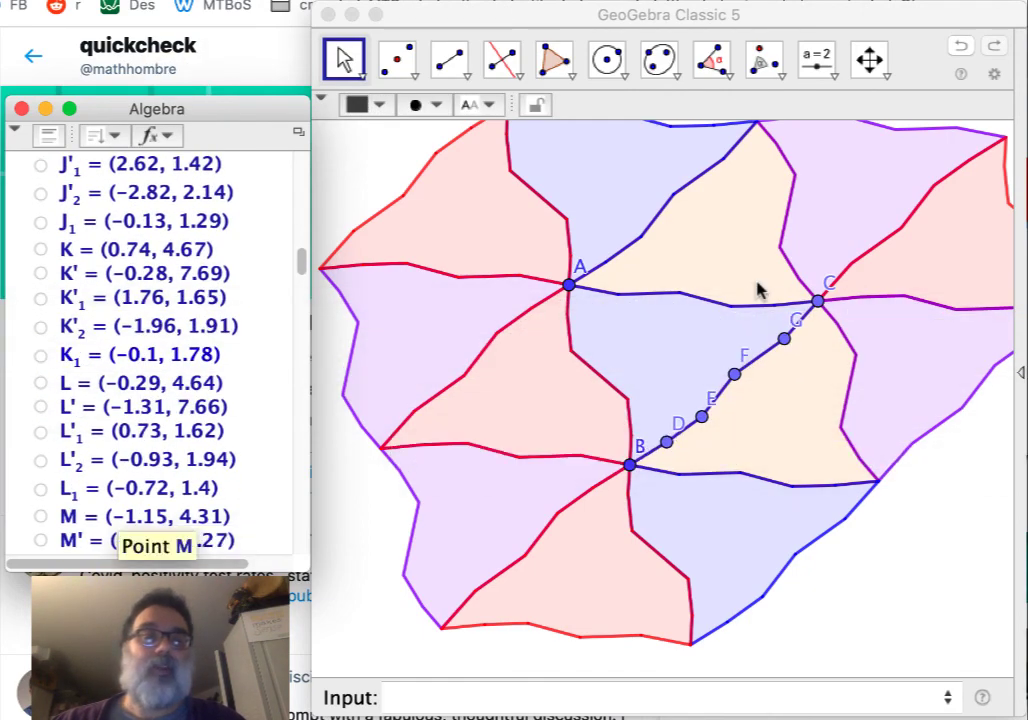
pyautogui.click(40, 516)
pyautogui.scroll(-8, 150, 400)
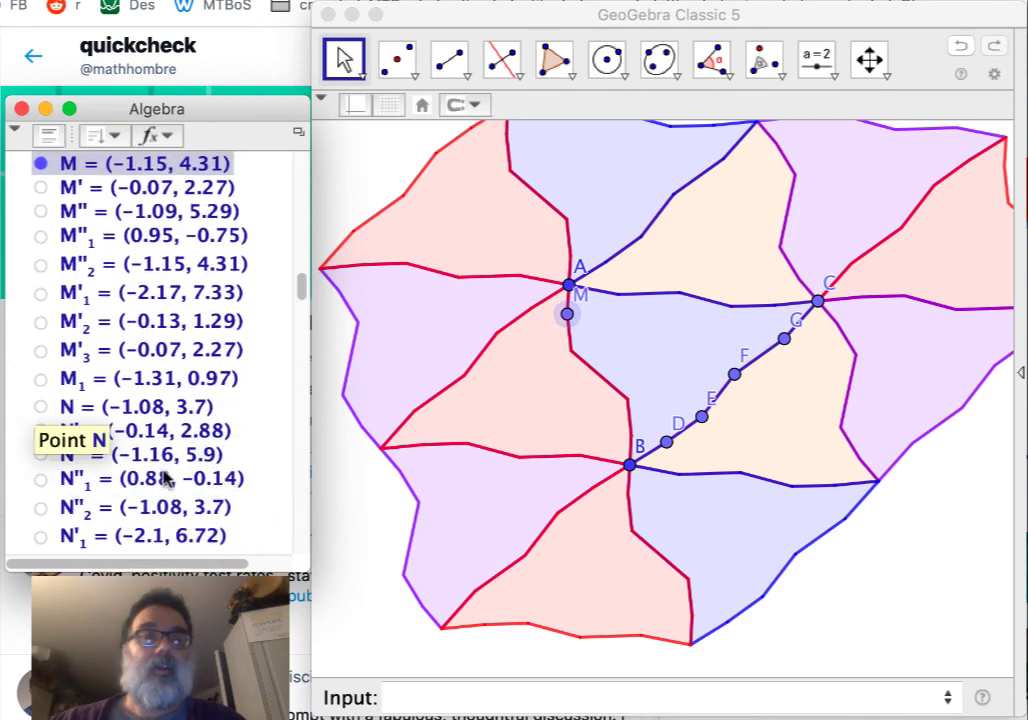
pyautogui.click(40, 407)
pyautogui.moveTo(572, 352)
pyautogui.mouseDown()
pyautogui.moveTo(632, 380)
pyautogui.moveTo(641, 397)
pyautogui.moveTo(682, 369)
pyautogui.moveTo(683, 315)
pyautogui.moveTo(636, 328)
pyautogui.moveTo(610, 355)
pyautogui.moveTo(543, 385)
pyautogui.mouseUp()
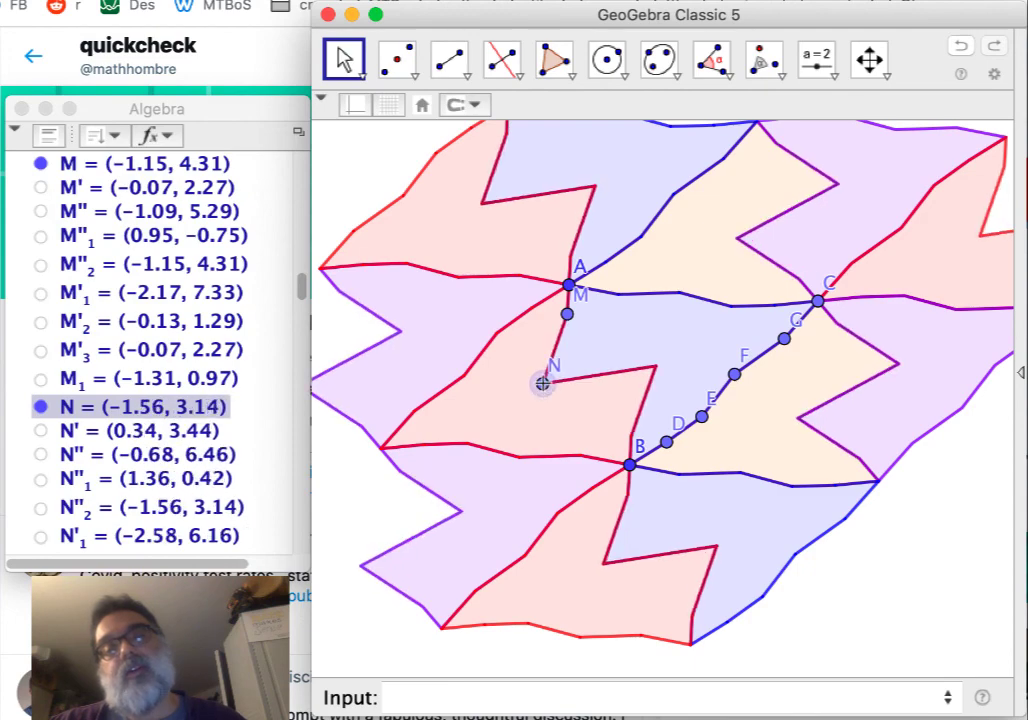
pyautogui.click(875, 573)
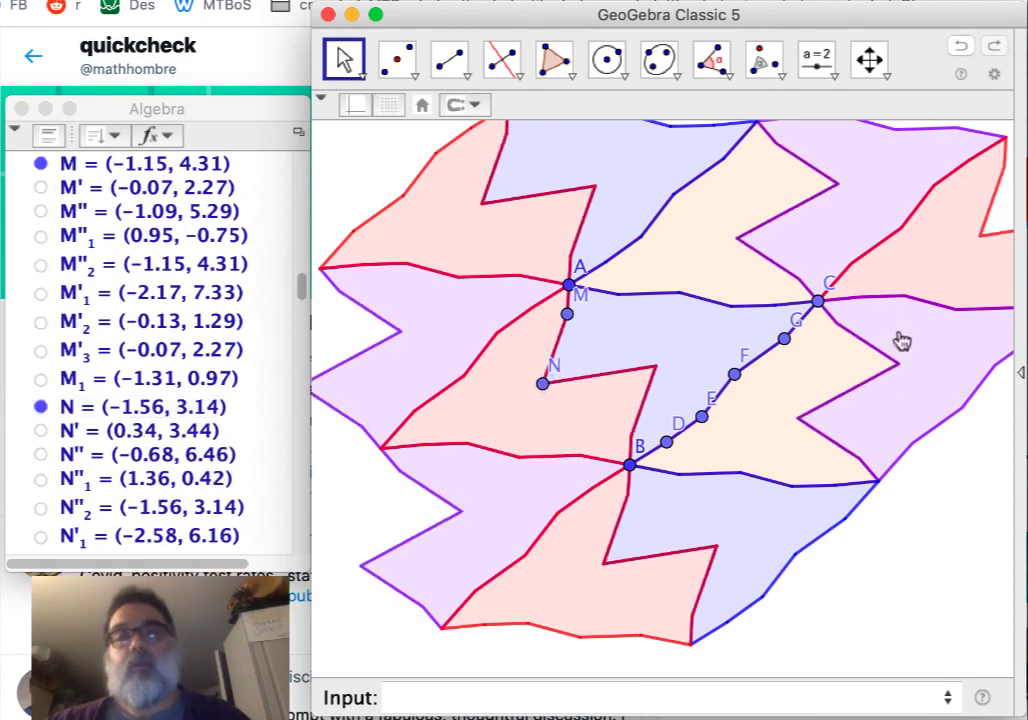
# Add an uncaptioned check box below the tessellation that shows or hides points A to G, M and N
pyautogui.click(834, 75)
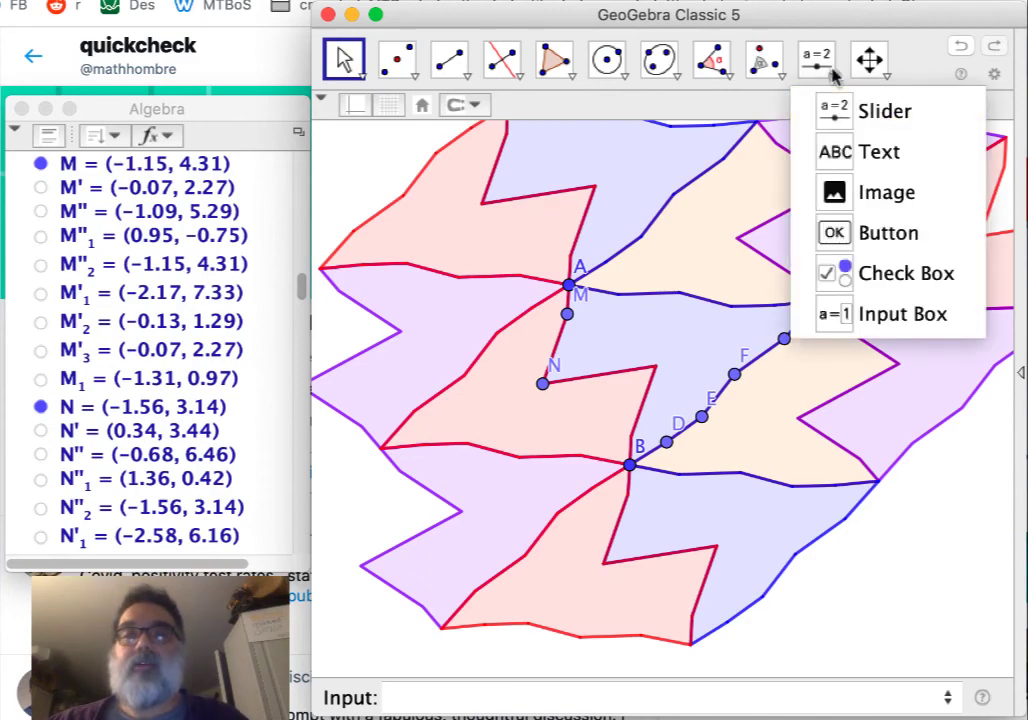
pyautogui.click(846, 272)
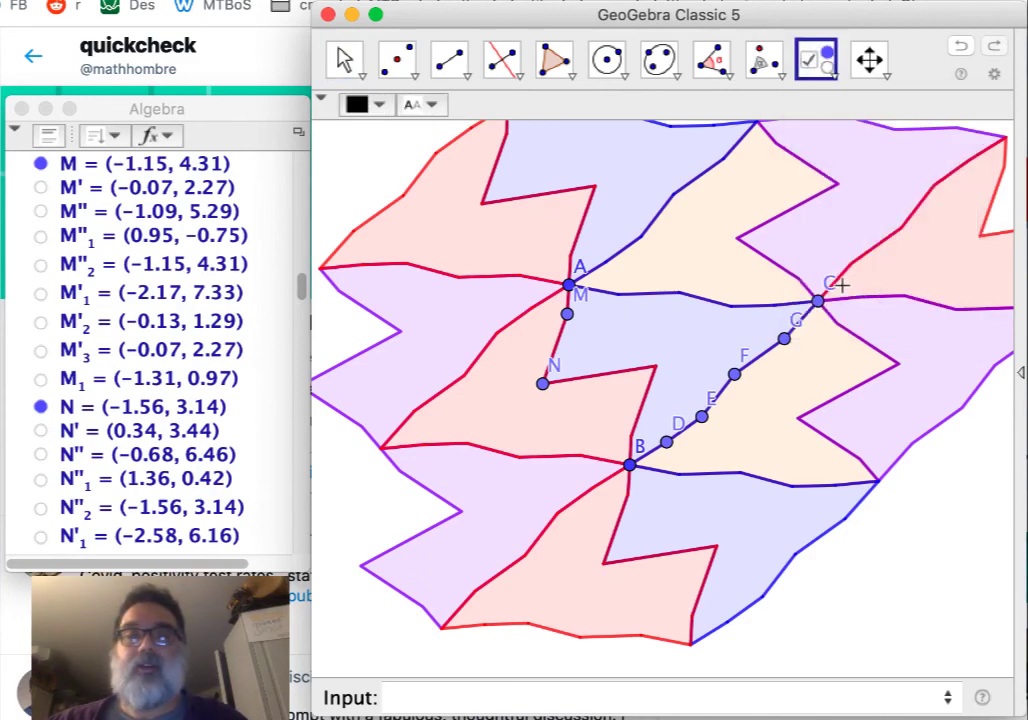
pyautogui.click(362, 628)
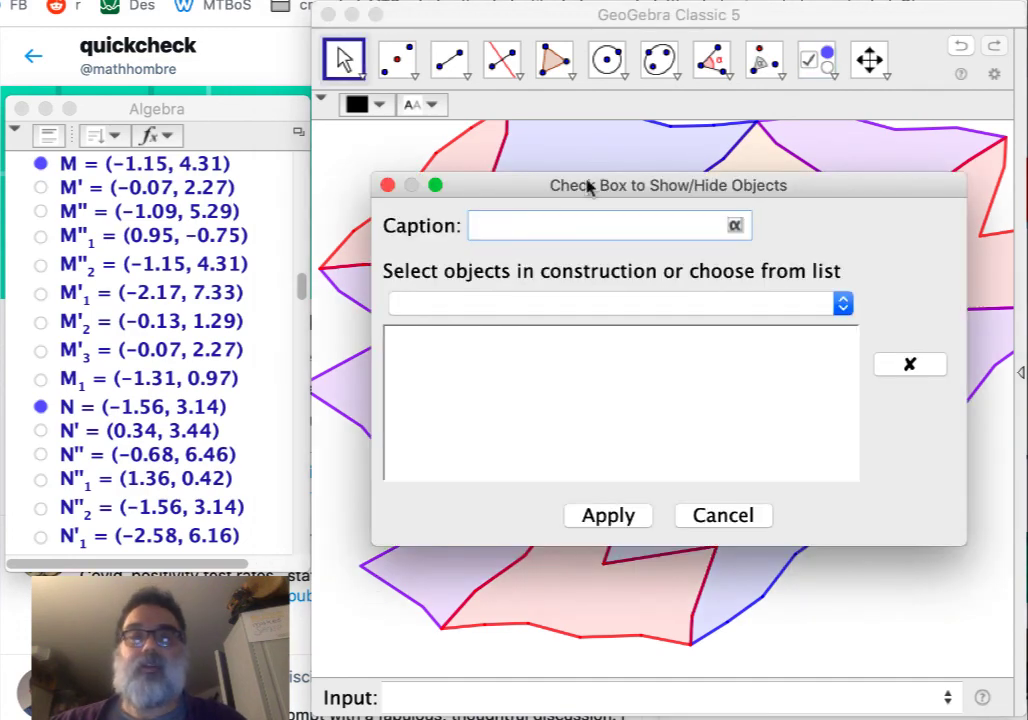
pyautogui.moveTo(587, 185); pyautogui.dragTo(44, 166)
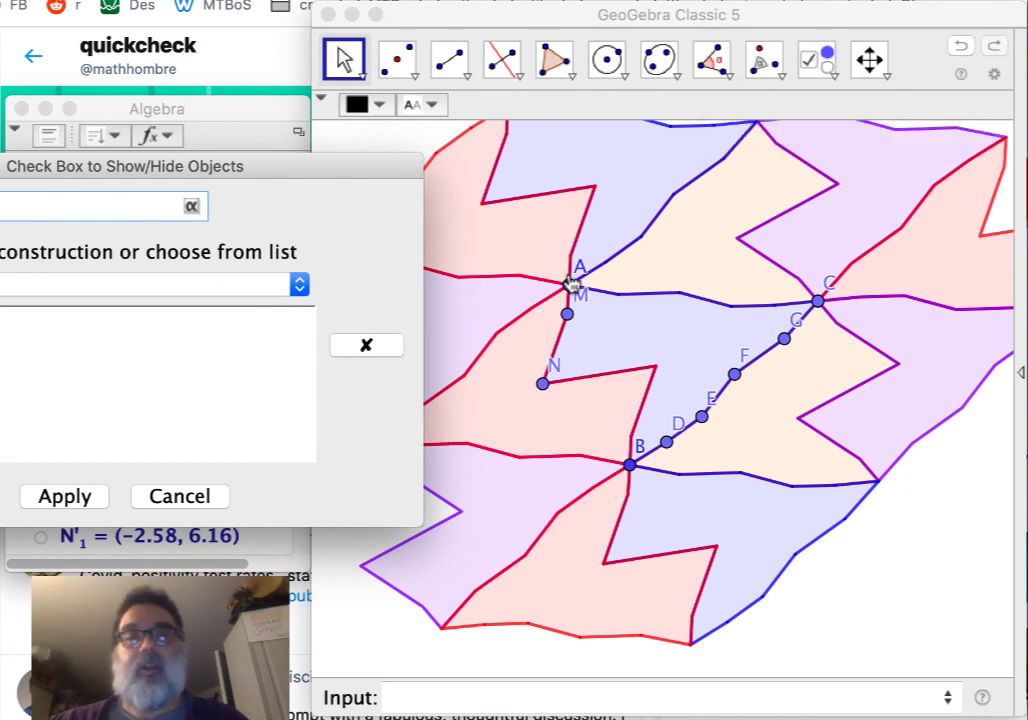
pyautogui.click(568, 283)
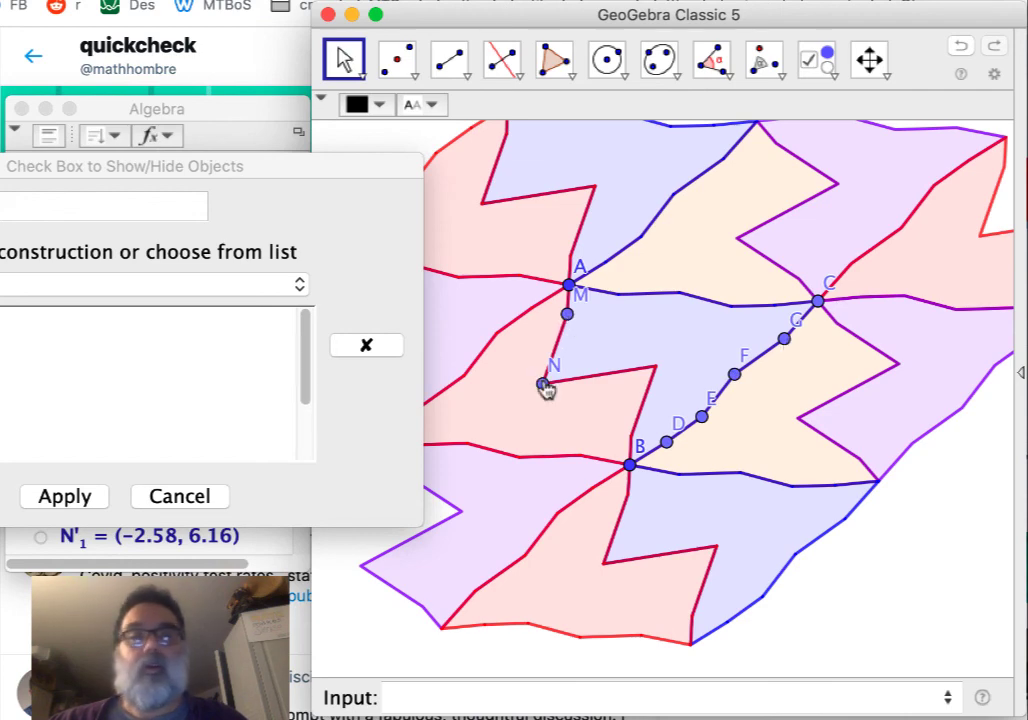
pyautogui.click(80, 497)
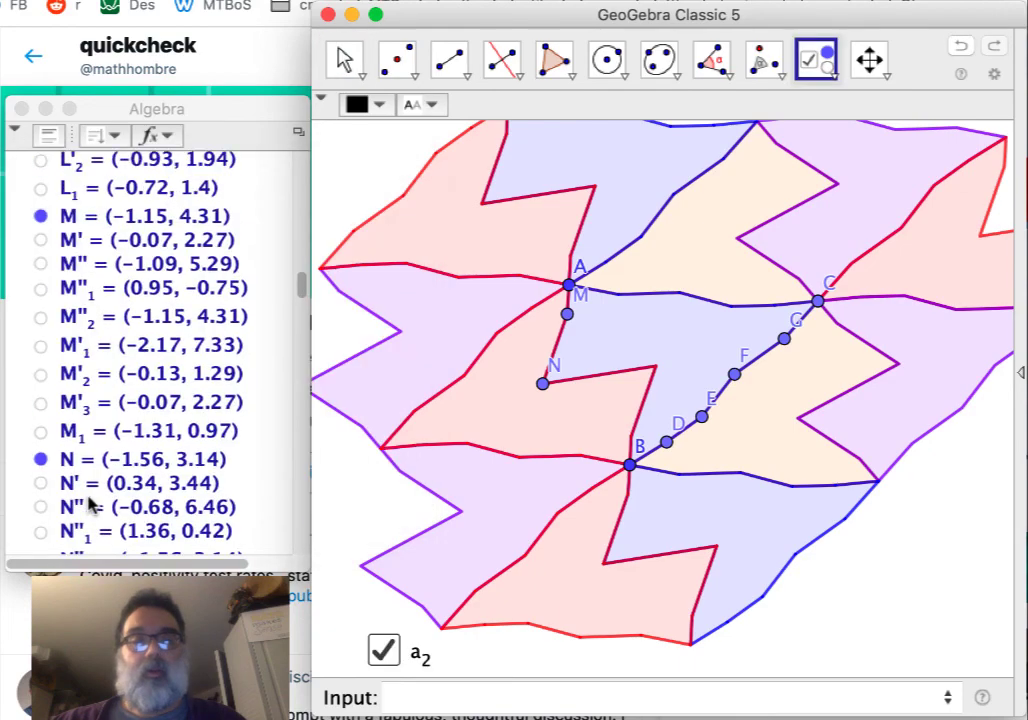
# Hide the check box's label, unfix it and move it into the drawing's lower-left corner
pyautogui.rightClick(382, 652)
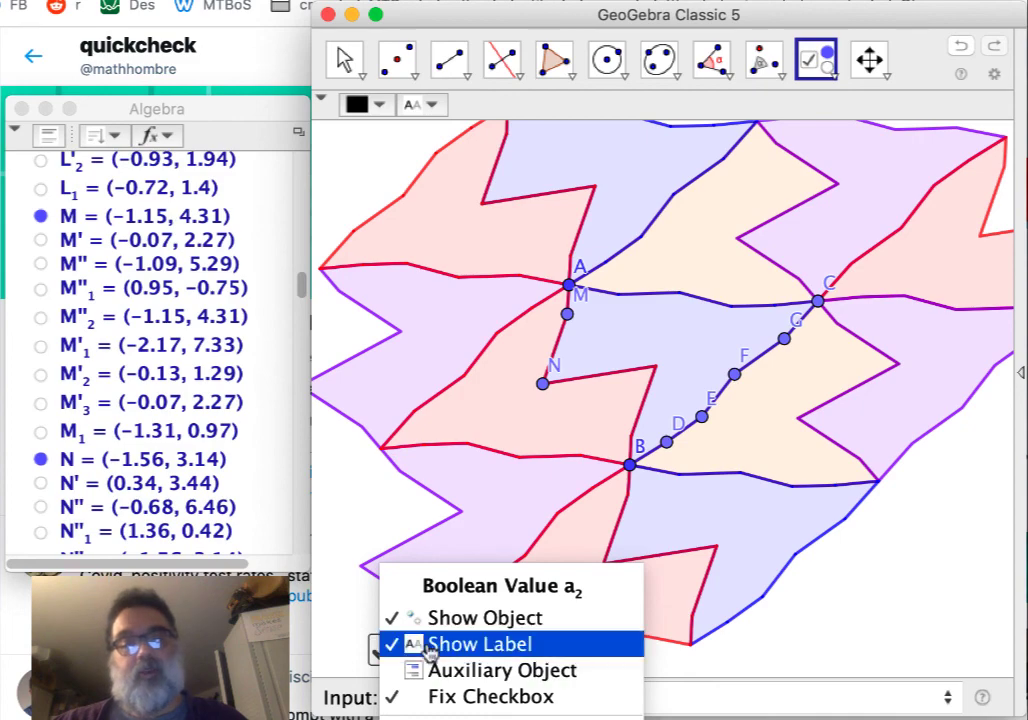
pyautogui.click(430, 652)
pyautogui.rightClick(386, 655)
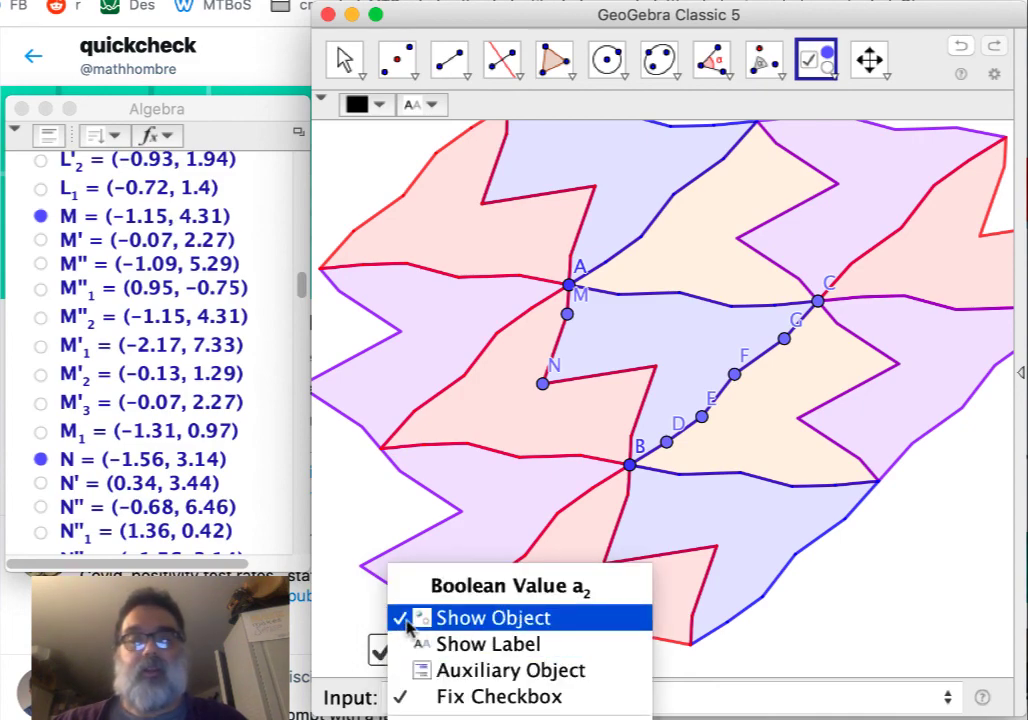
pyautogui.click(410, 696)
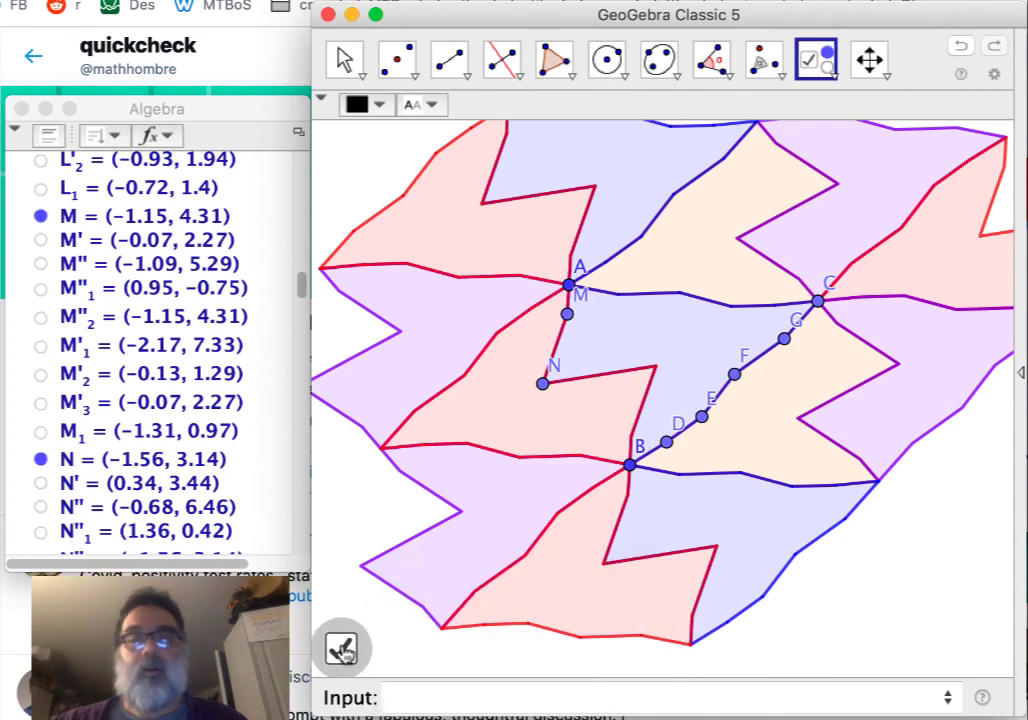
# Test the check box by hiding the control points and showing them again
pyautogui.click(337, 645)
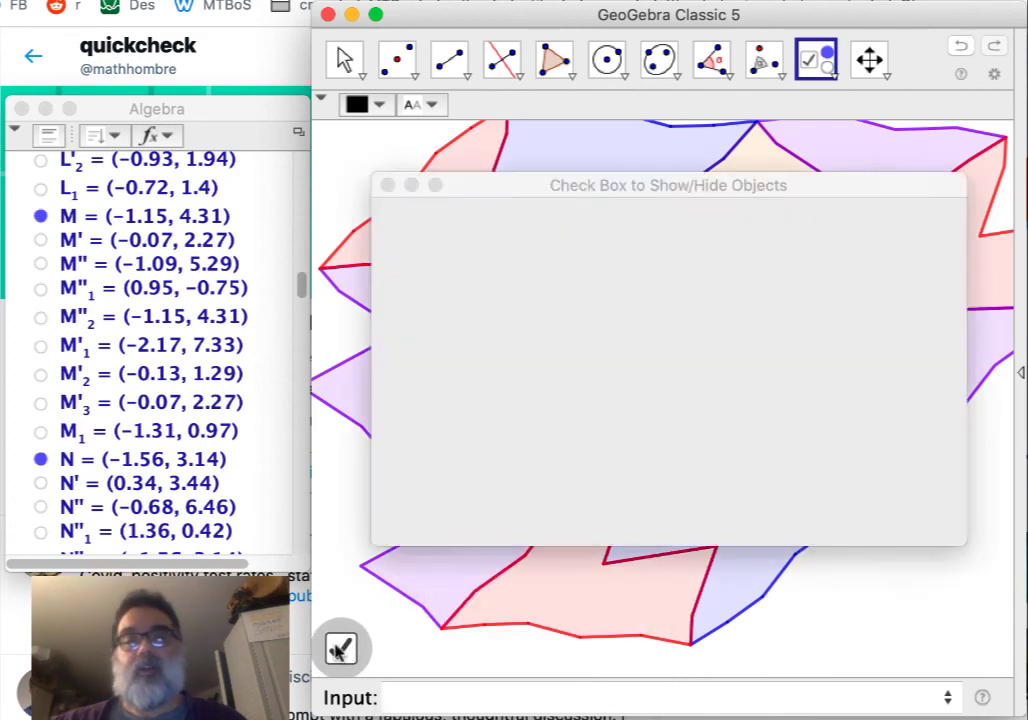
pyautogui.click(608, 515)
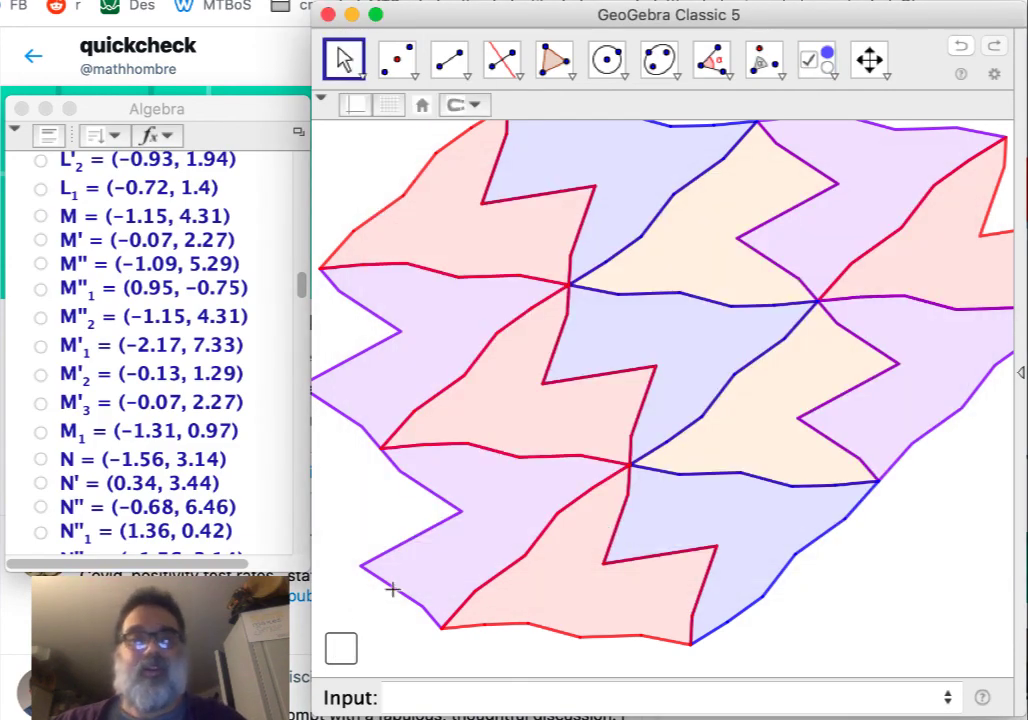
pyautogui.click(341, 649)
pyautogui.click(342, 648)
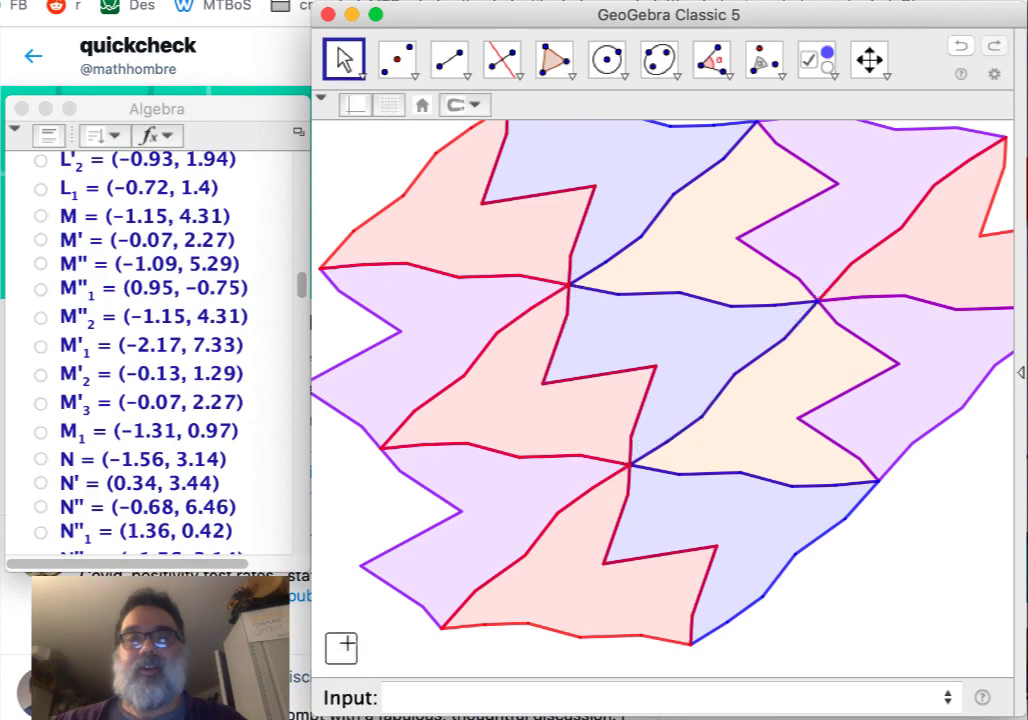
pyautogui.click(343, 647)
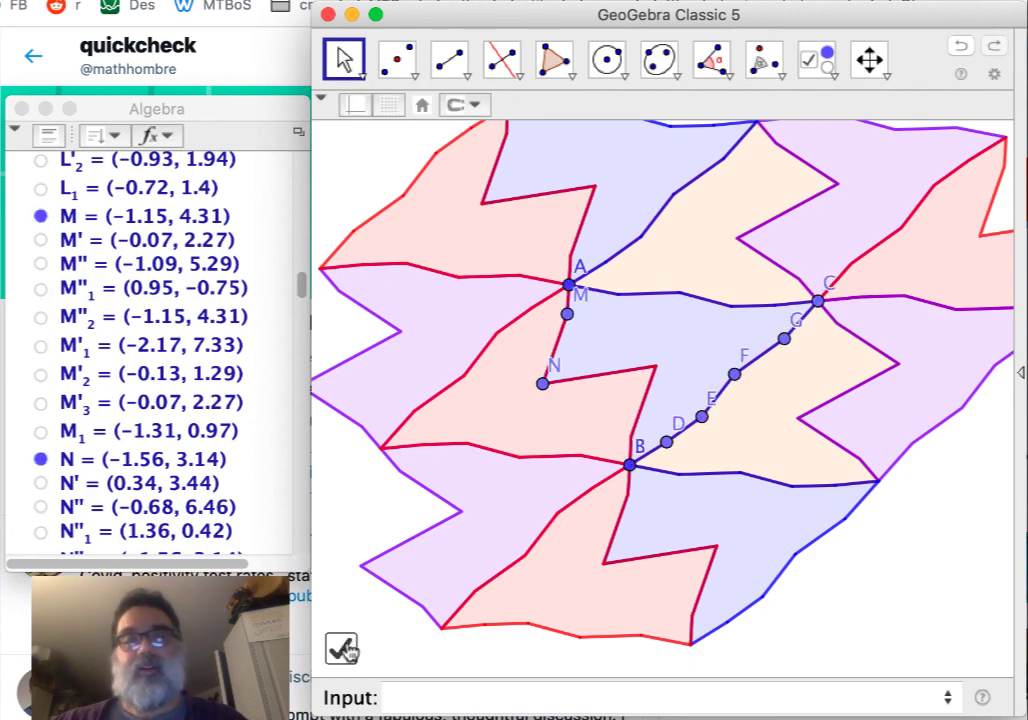
# Colour the vertex points A, B and C black
pyautogui.click(630, 466)
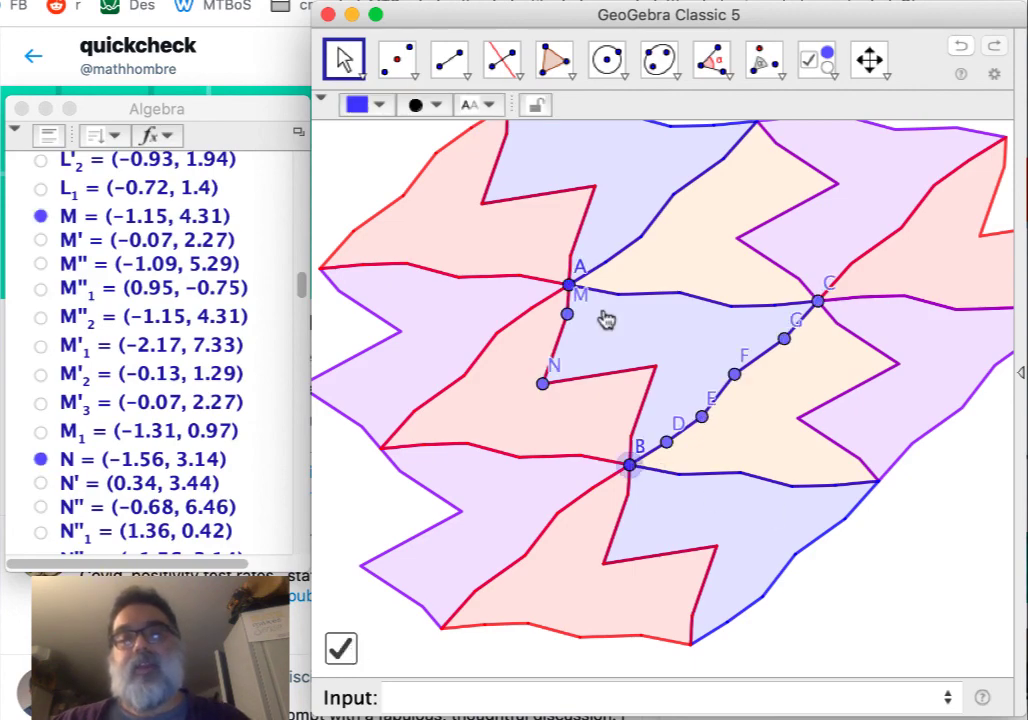
pyautogui.keyDown('super'); pyautogui.click(568, 284); pyautogui.keyUp('super')
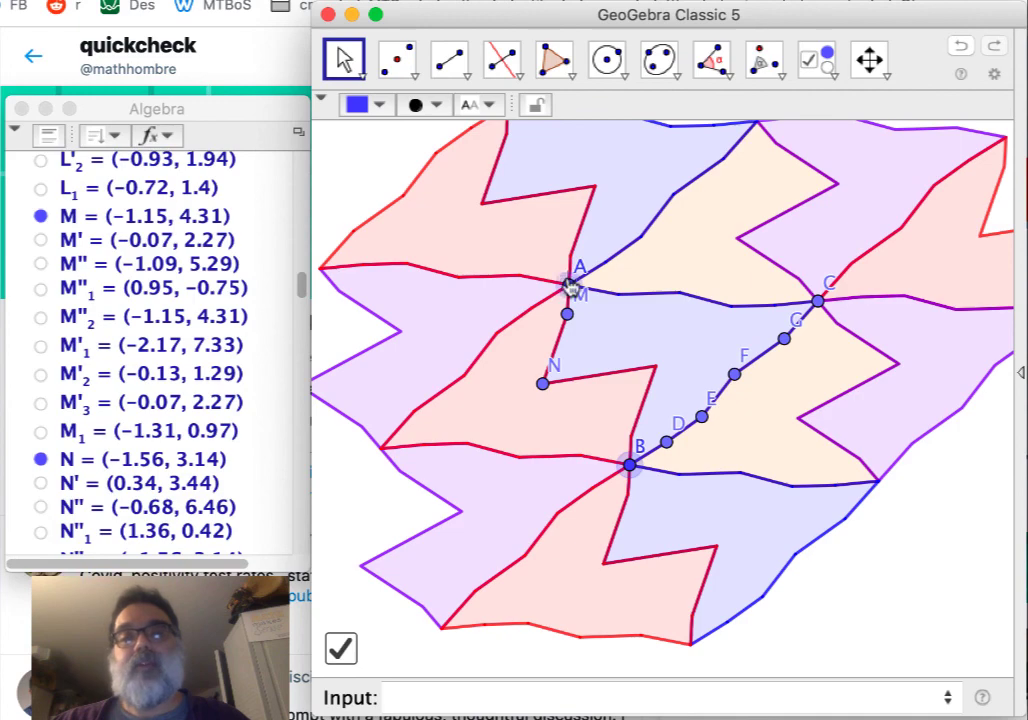
pyautogui.keyDown('super'); pyautogui.click(818, 303); pyautogui.keyUp('super')
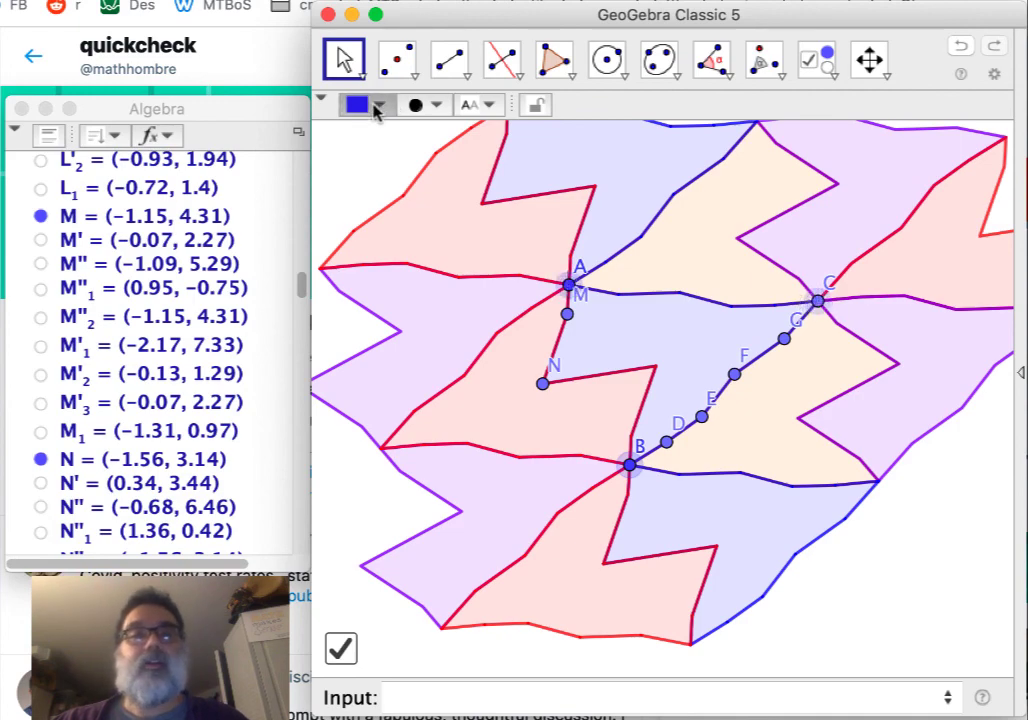
pyautogui.click(372, 105)
pyautogui.click(556, 172)
# Give points D, E, F and G the open-circle point style and colour them blue
pyautogui.click(667, 442)
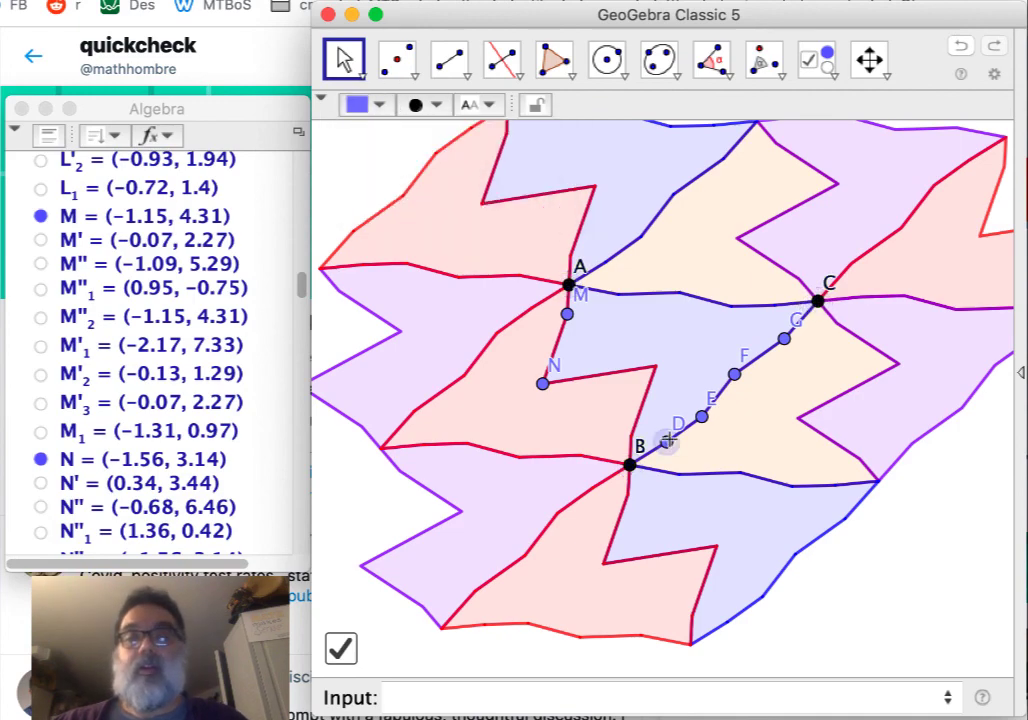
pyautogui.keyDown('super'); pyautogui.click(703, 416); pyautogui.keyUp('super')
pyautogui.keyDown('super'); pyautogui.click(735, 376); pyautogui.keyUp('super')
pyautogui.keyDown('super'); pyautogui.click(785, 339); pyautogui.keyUp('super')
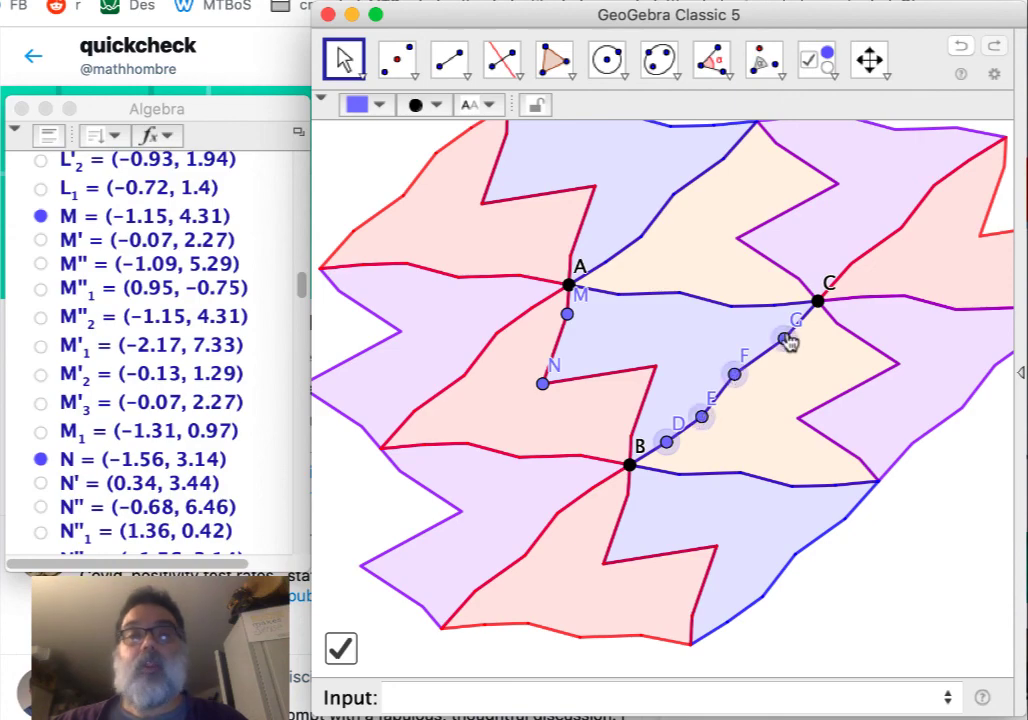
pyautogui.click(440, 106)
pyautogui.click(471, 133)
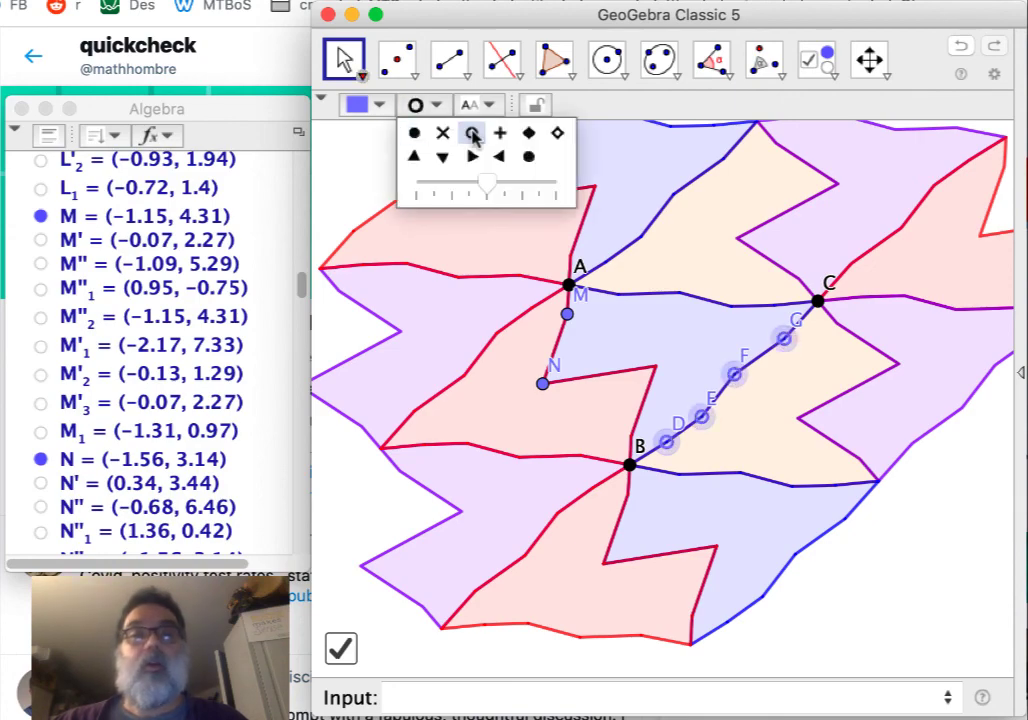
pyautogui.click(384, 105)
pyautogui.click(505, 130)
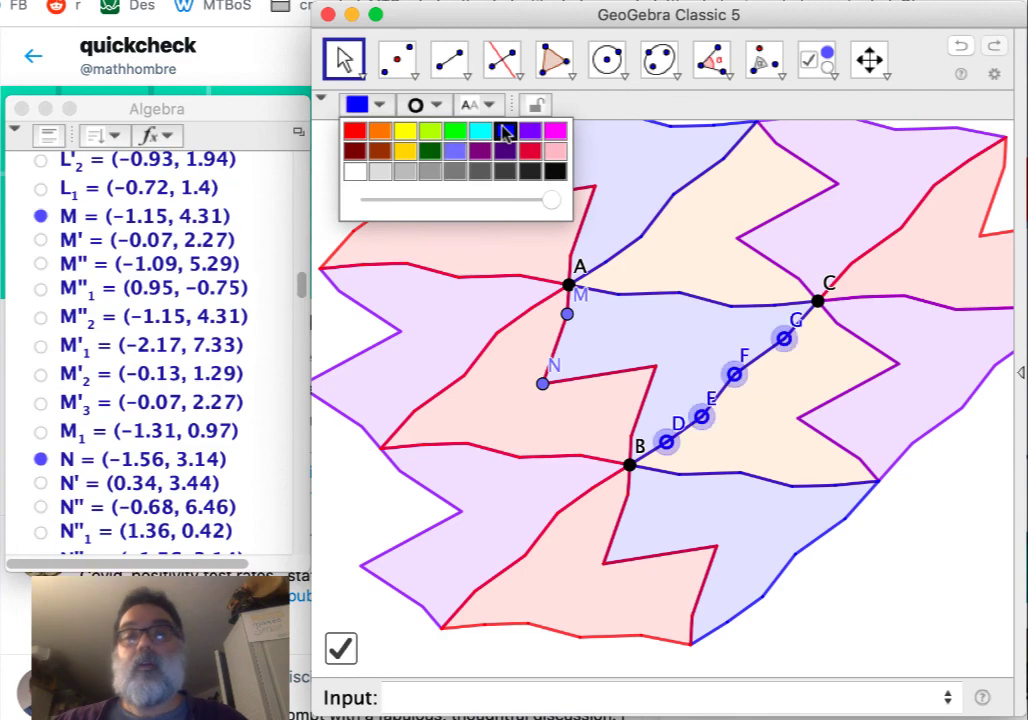
# Give points M and N the same open-circle style and blue colour
pyautogui.click(567, 315)
pyautogui.keyDown('super'); pyautogui.click(542, 383); pyautogui.keyUp('super')
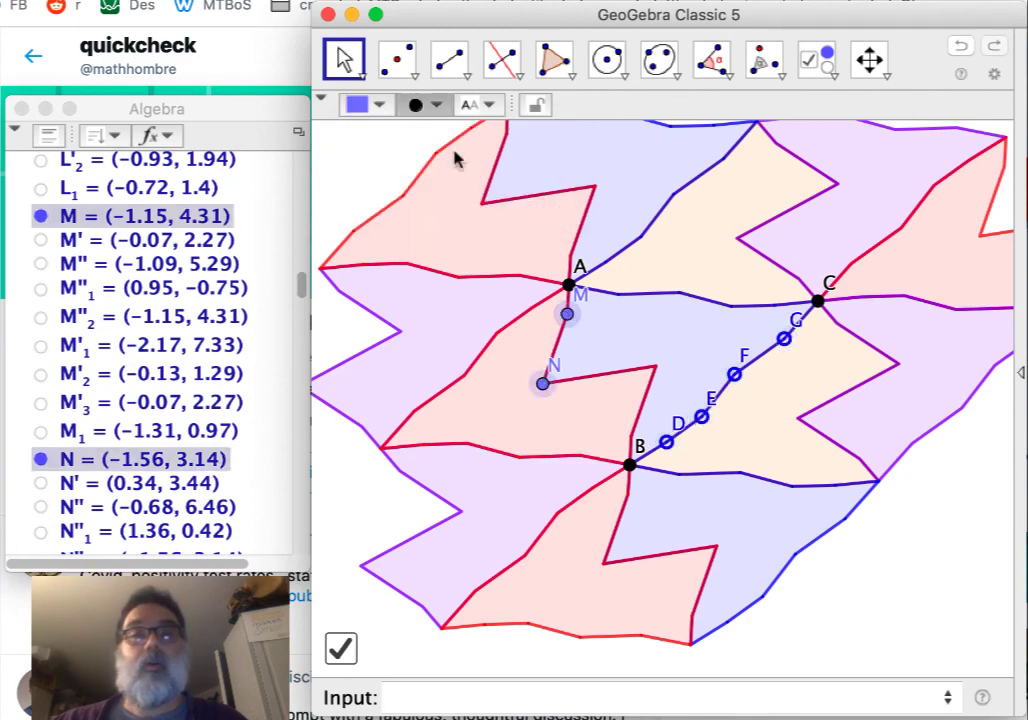
pyautogui.click(436, 105)
pyautogui.click(471, 133)
pyautogui.click(374, 106)
pyautogui.click(374, 106)
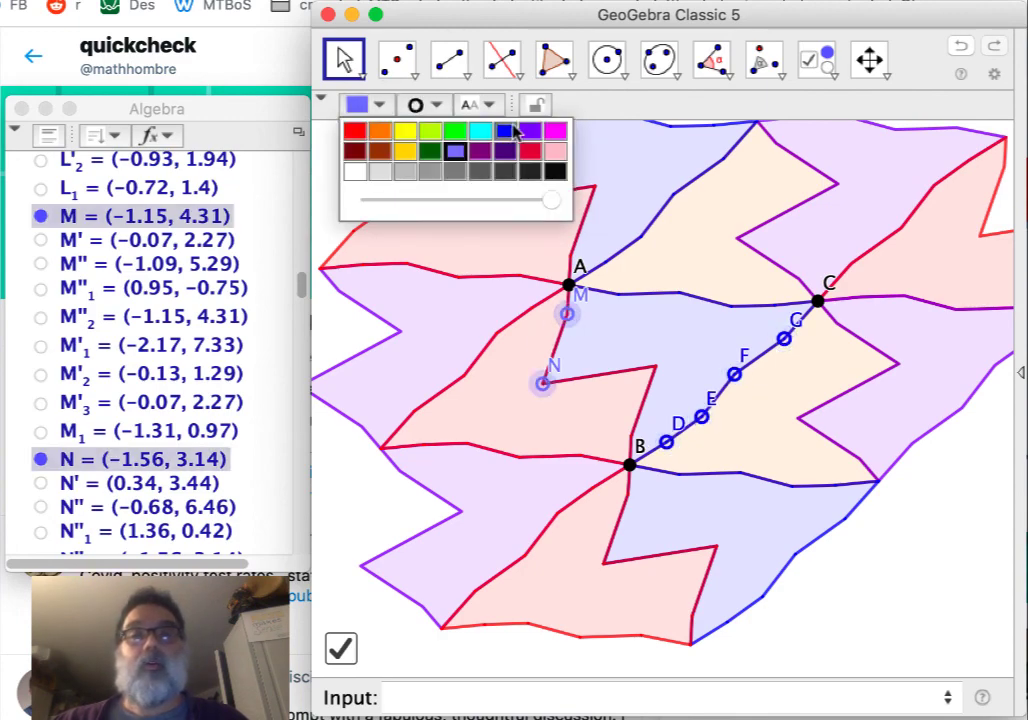
pyautogui.click(505, 131)
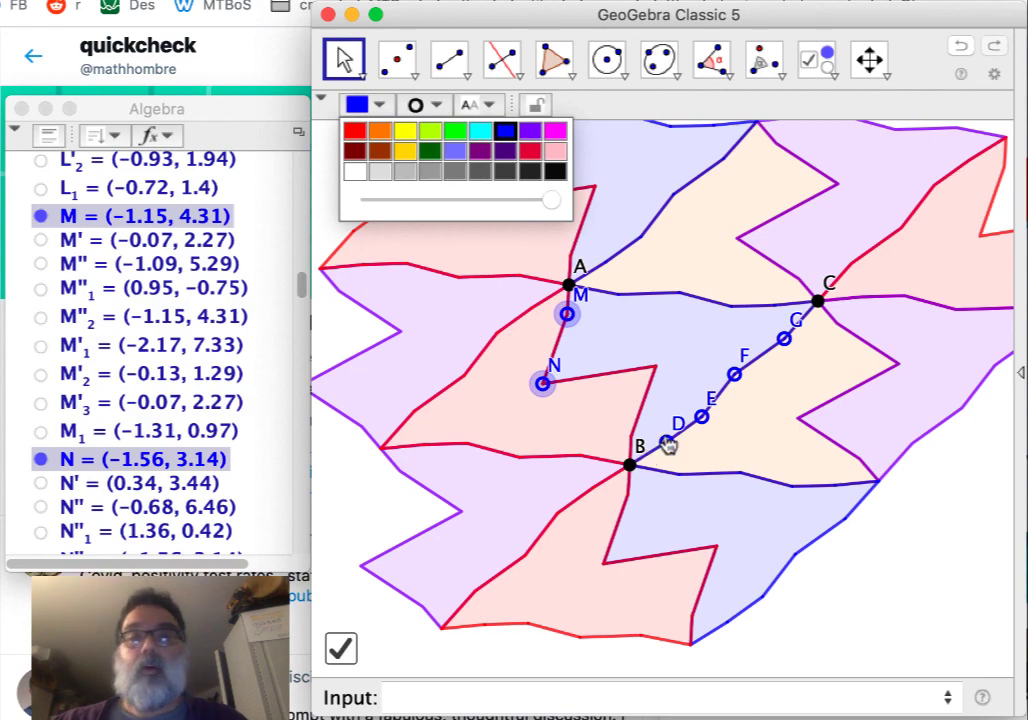
# Turn off the labels of all points in the construction
pyautogui.scroll(5, 112, 242)
pyautogui.scroll(10, 112, 242)
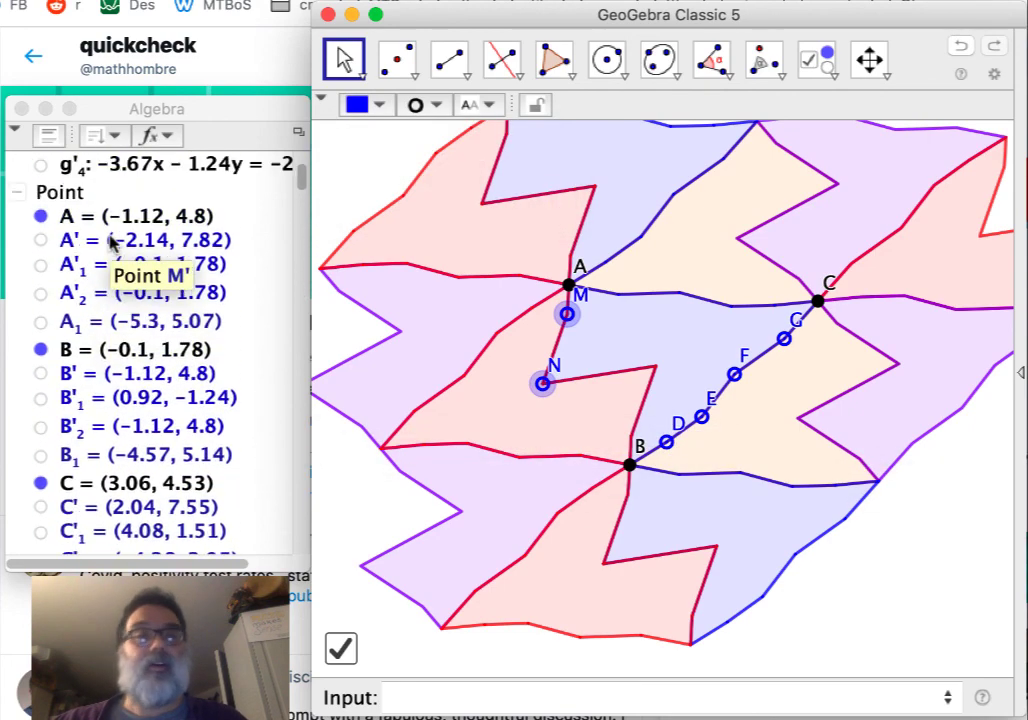
pyautogui.click(63, 194)
pyautogui.rightClick(106, 215)
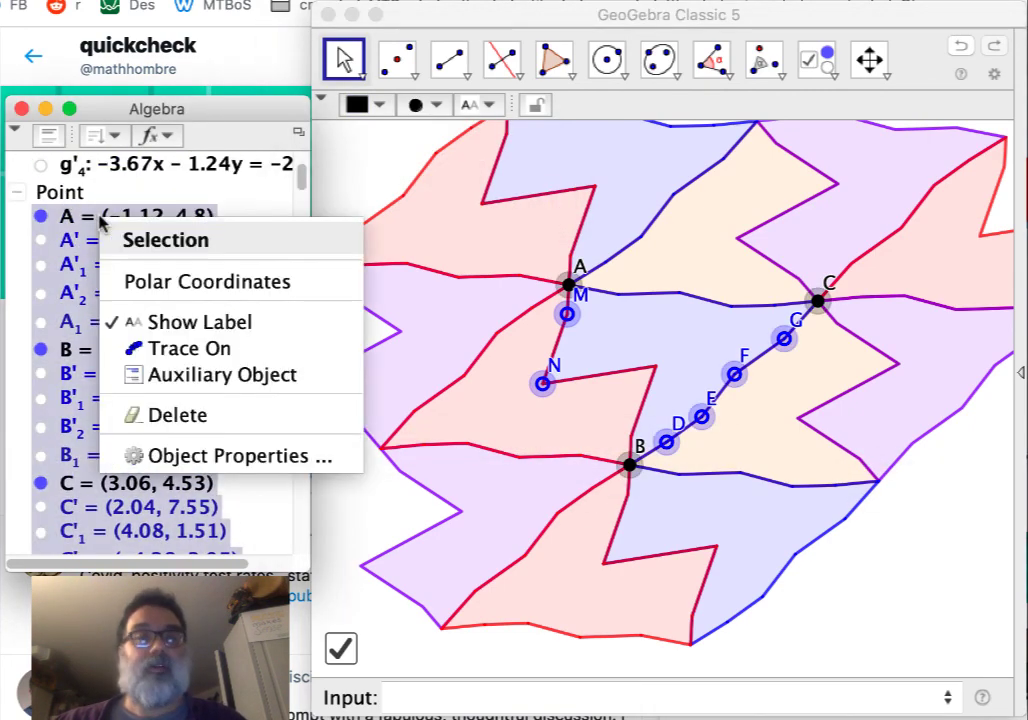
pyautogui.press('Escape')
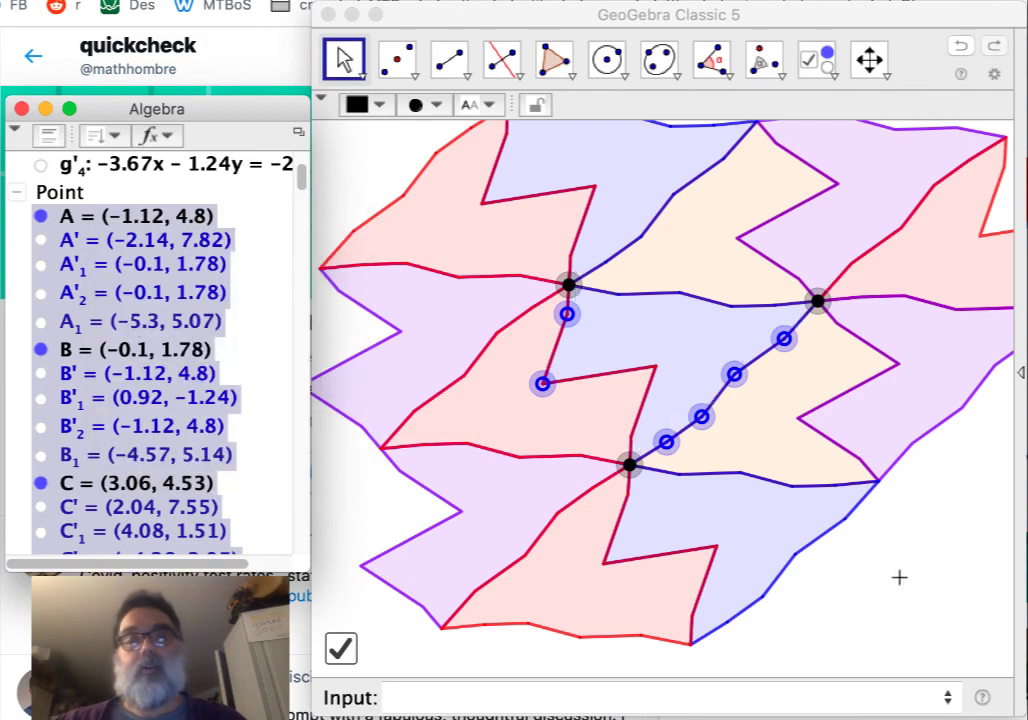
pyautogui.click(898, 580)
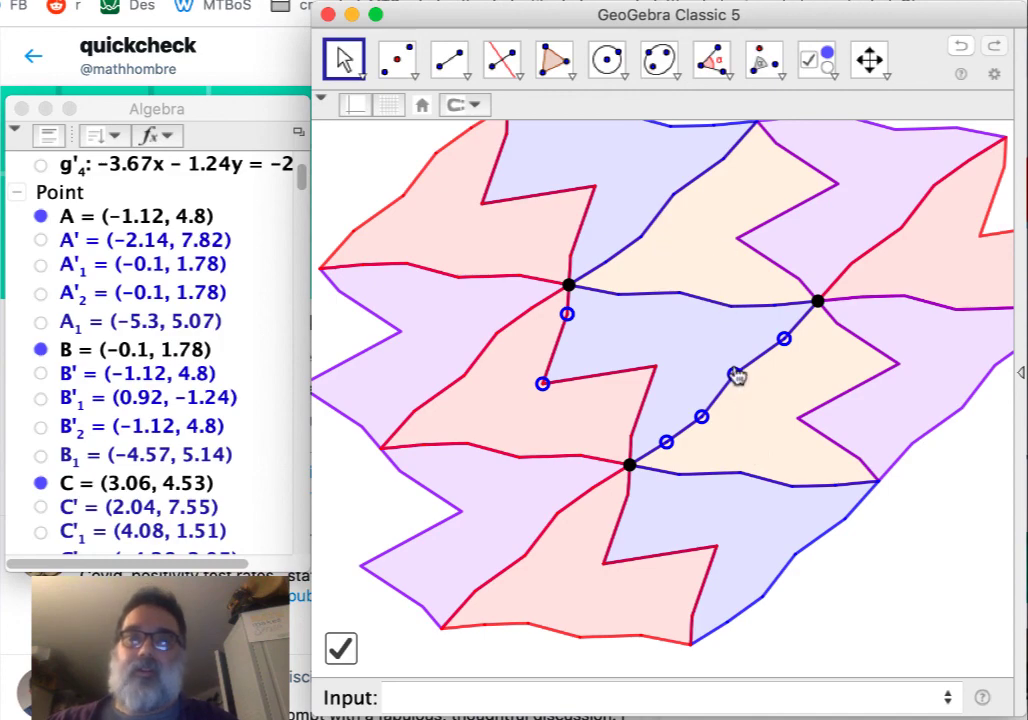
# Reshape the tile edge from B to C by moving F up and slightly left, E up and right, and D slightly up
pyautogui.moveTo(735, 374); pyautogui.dragTo(725, 345)
pyautogui.moveTo(702, 416); pyautogui.dragTo(738, 391)
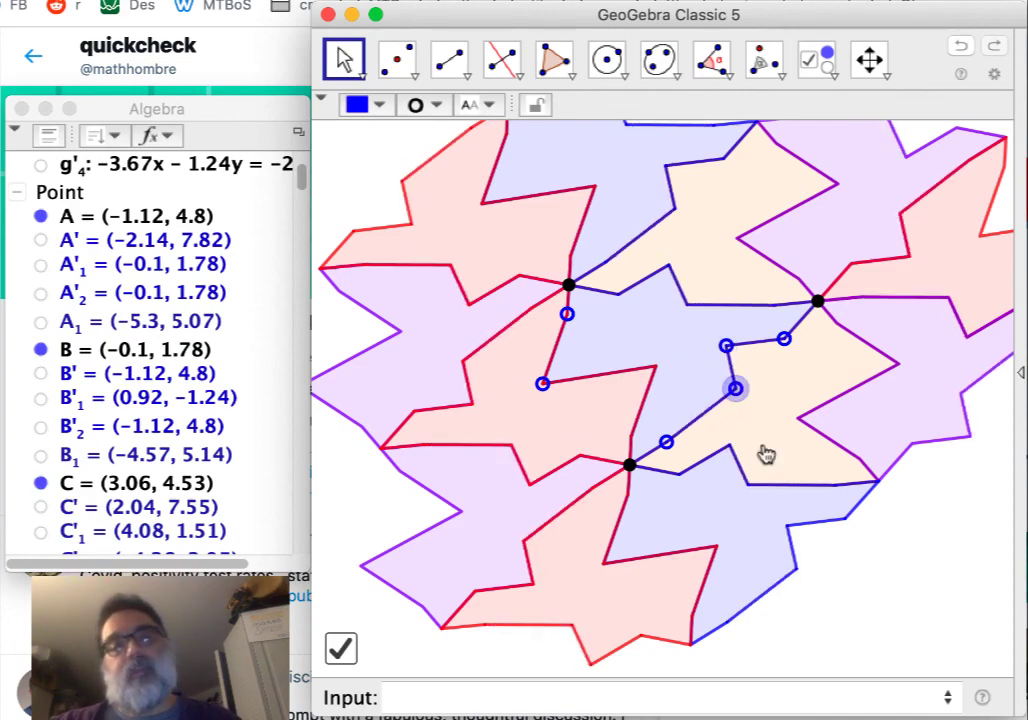
pyautogui.moveTo(667, 443)
pyautogui.mouseDown()
pyautogui.moveTo(688, 446)
pyautogui.moveTo(675, 421)
pyautogui.mouseUp()
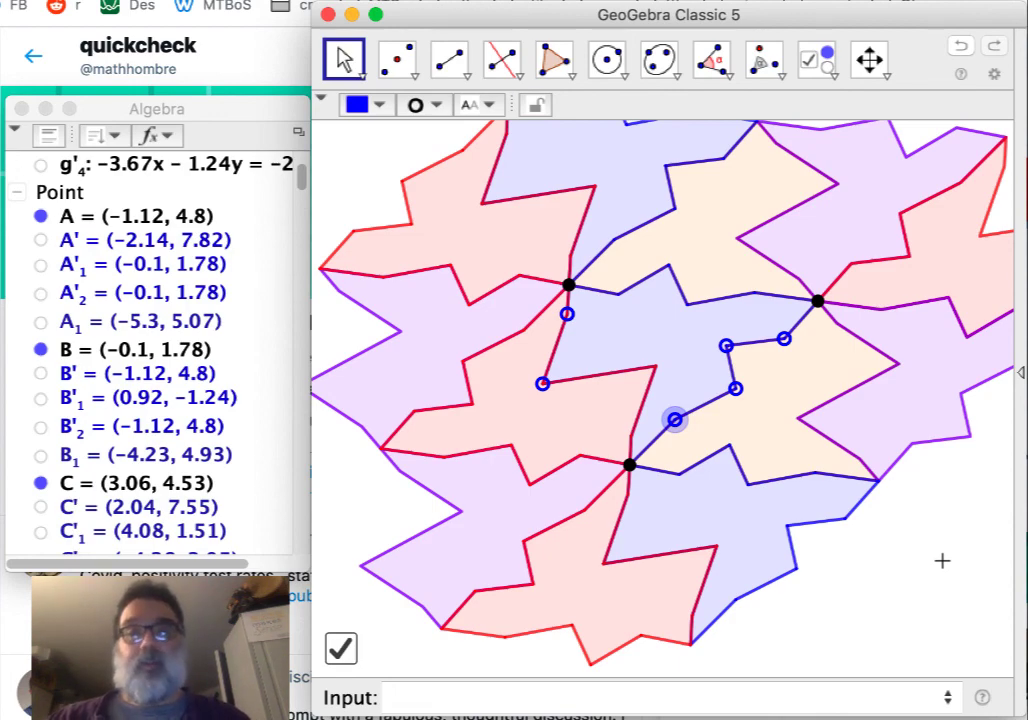
pyautogui.click(942, 561)
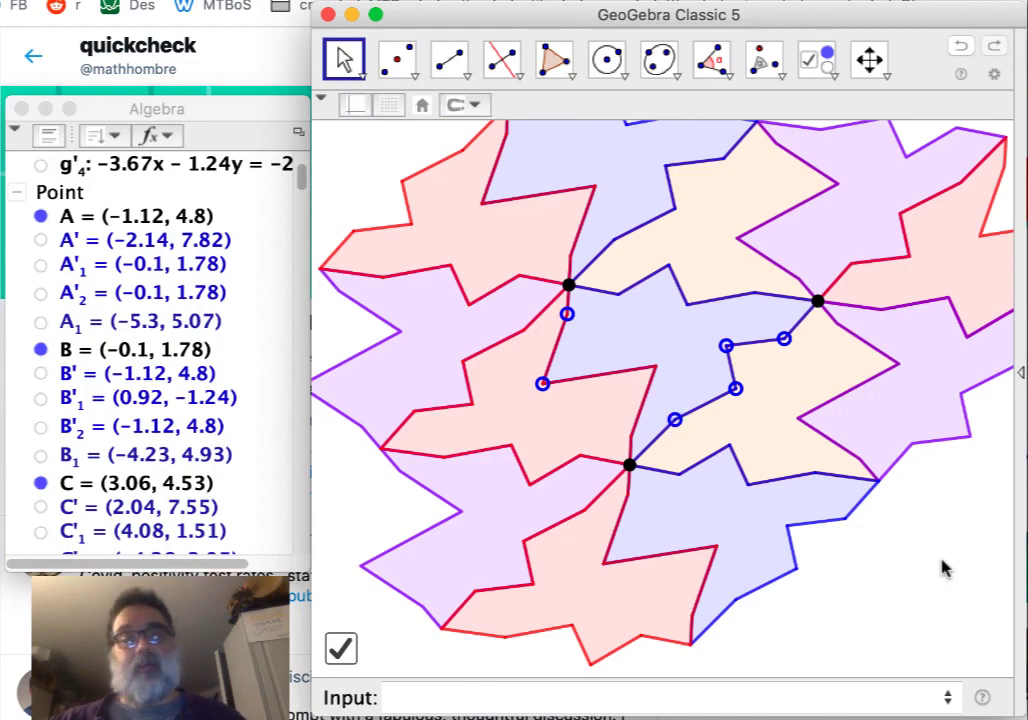